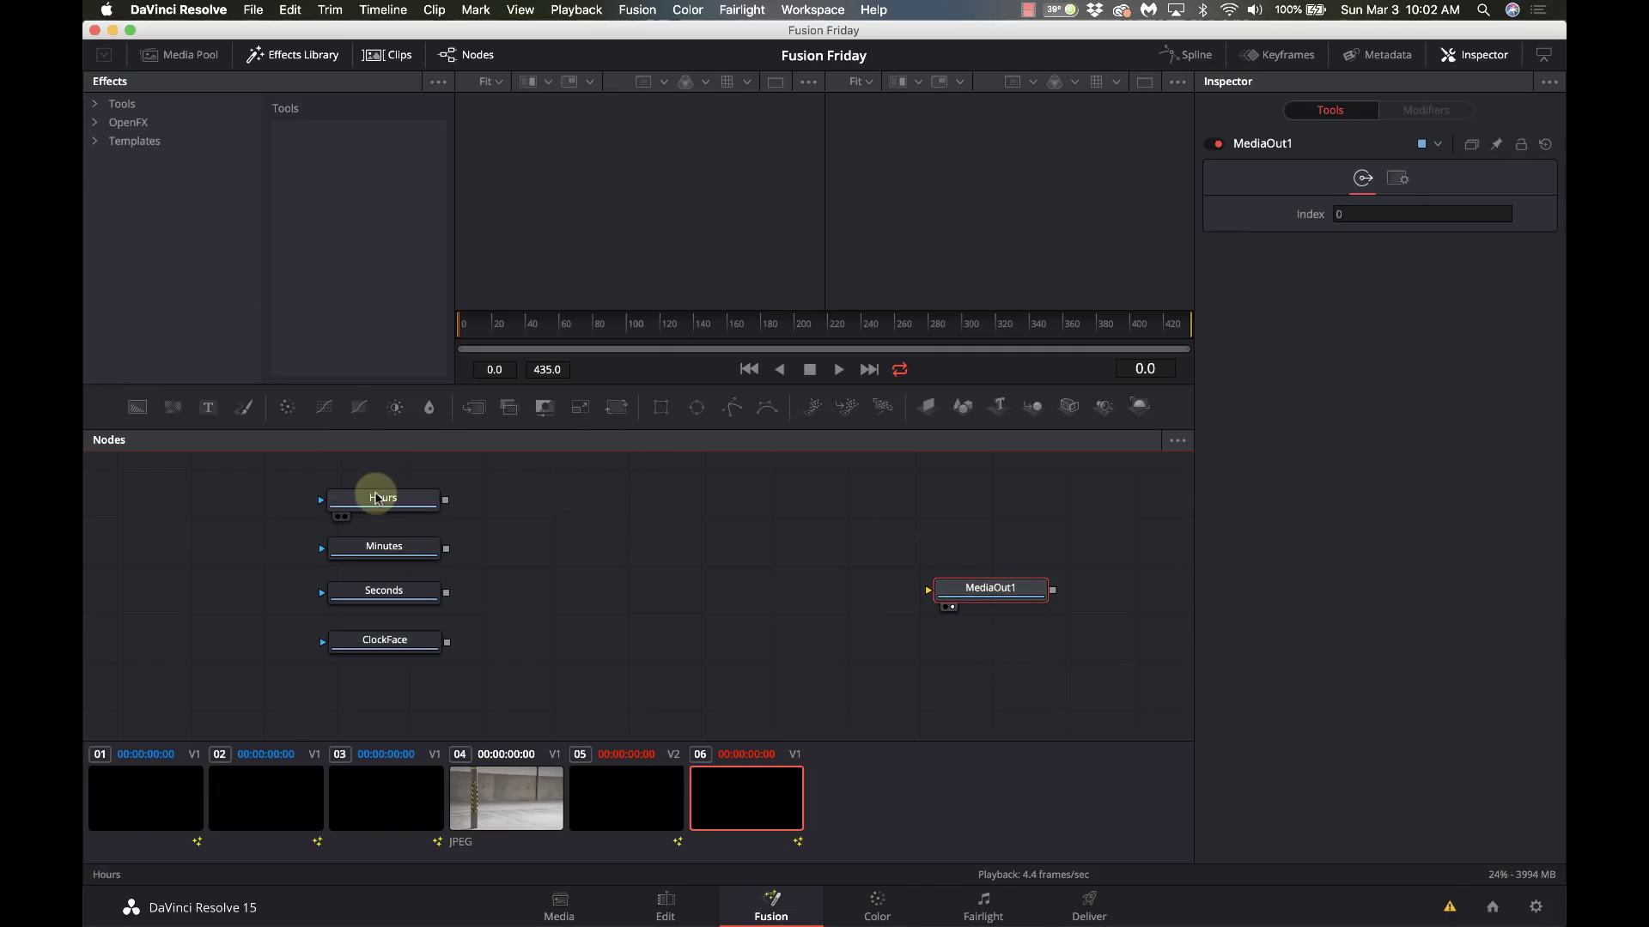
Step: Preview the ClockFace, Seconds, Minutes and Hours images in the left viewer, ending on ClockFace
left_click(393, 650)
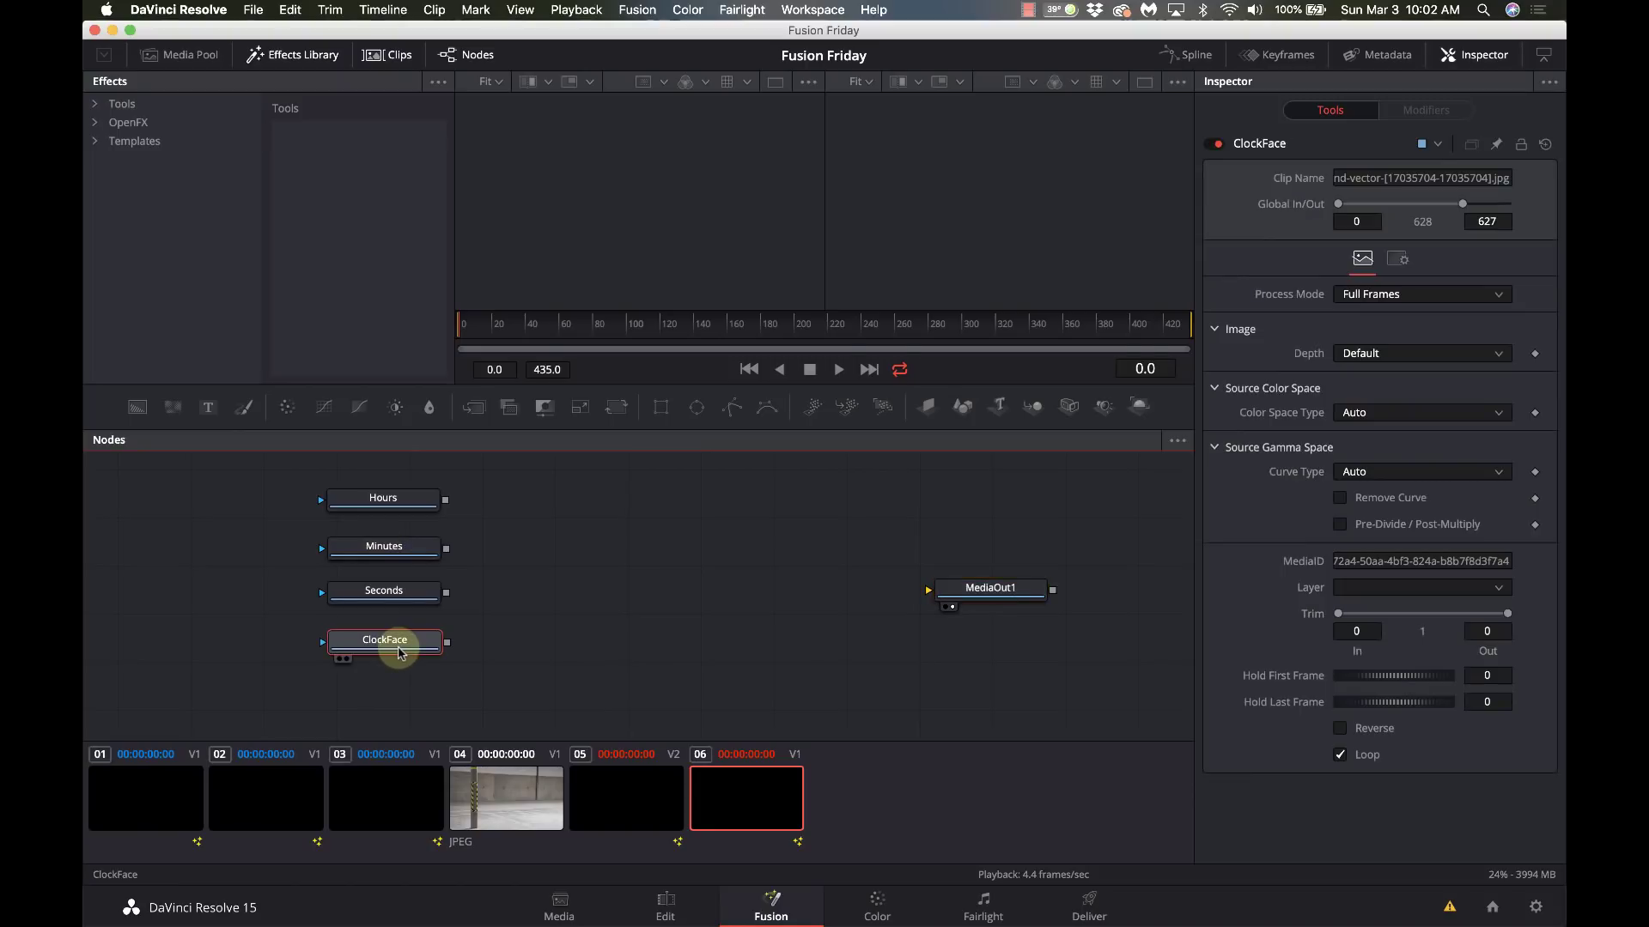
key("1")
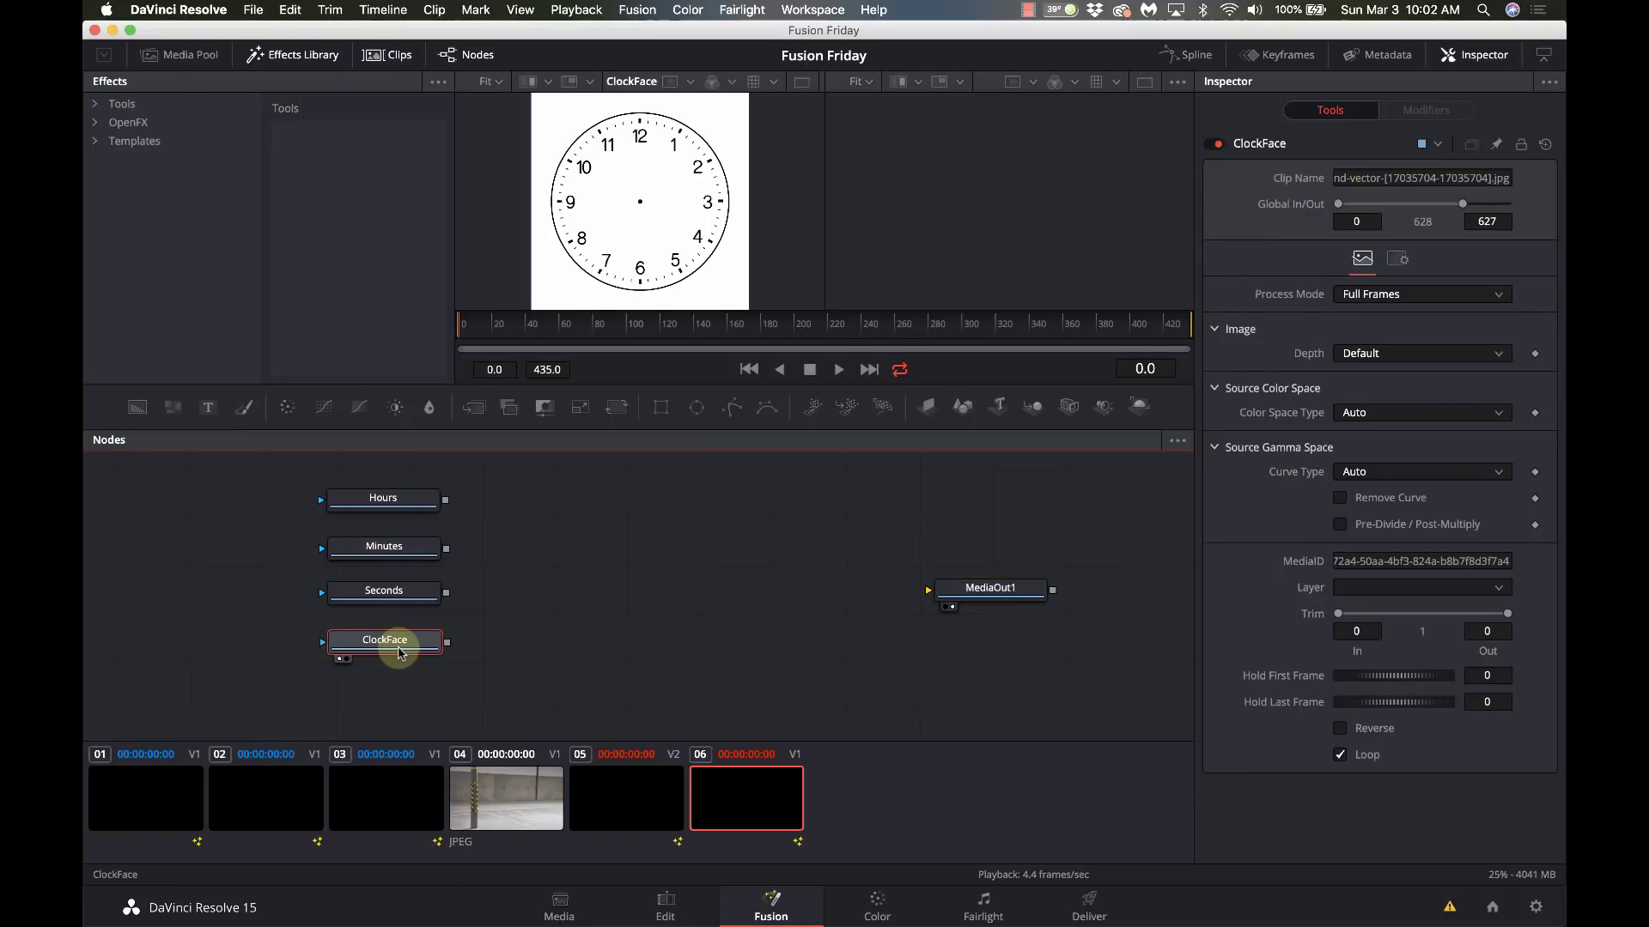
left_click(383, 594)
key("1")
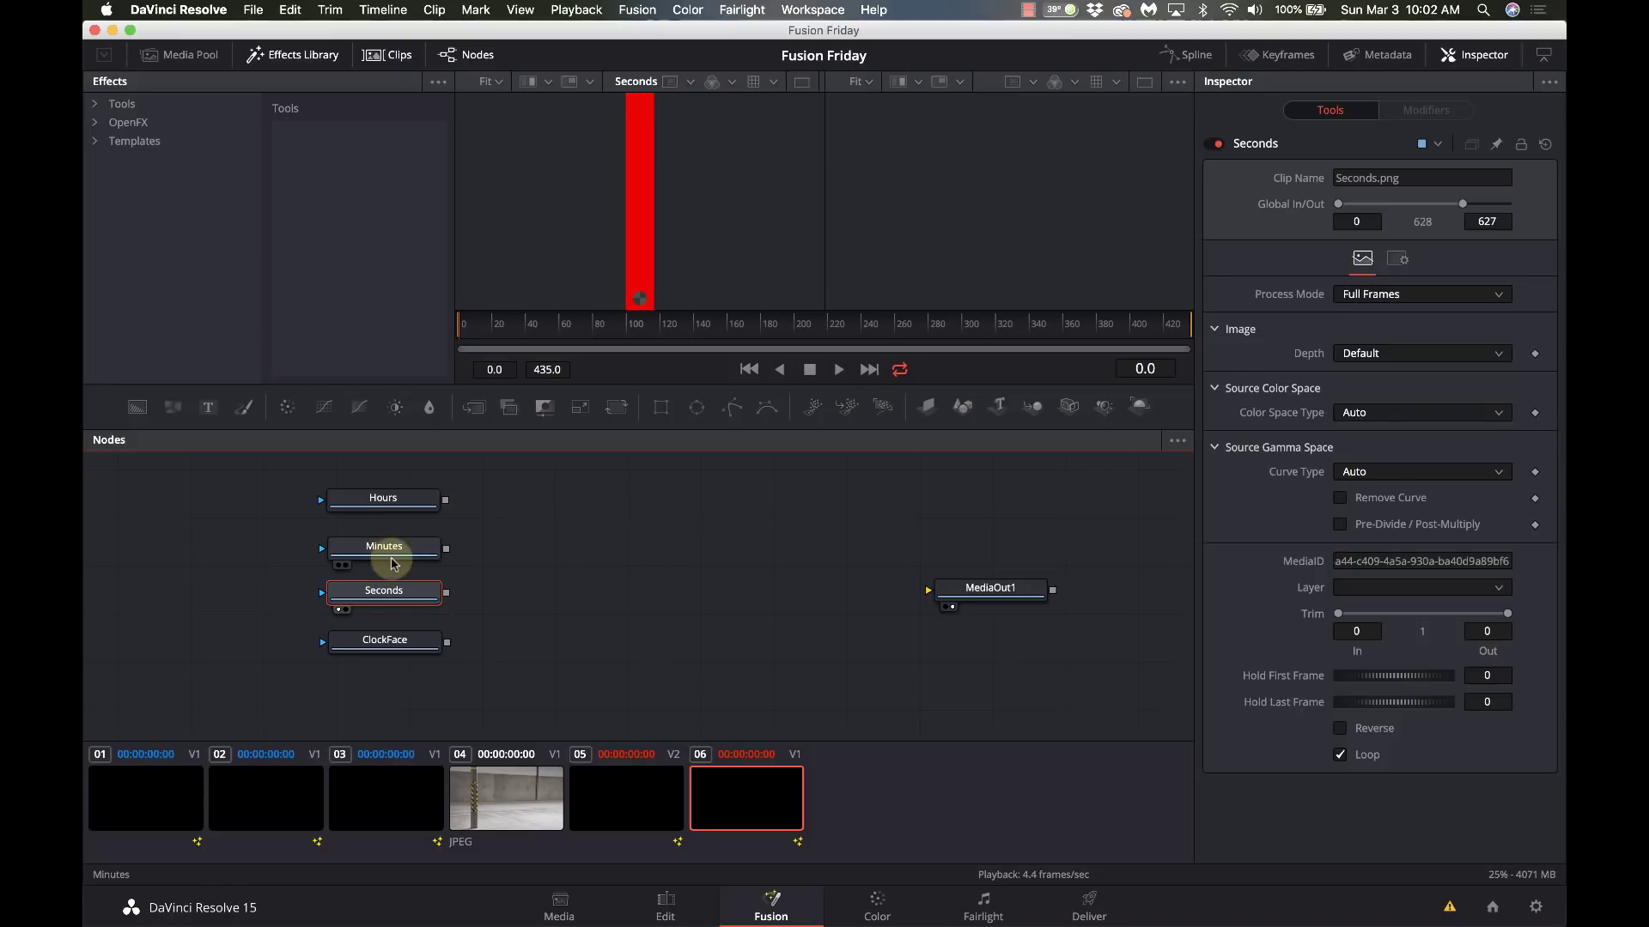
left_click(397, 551)
key("1")
left_click(400, 503)
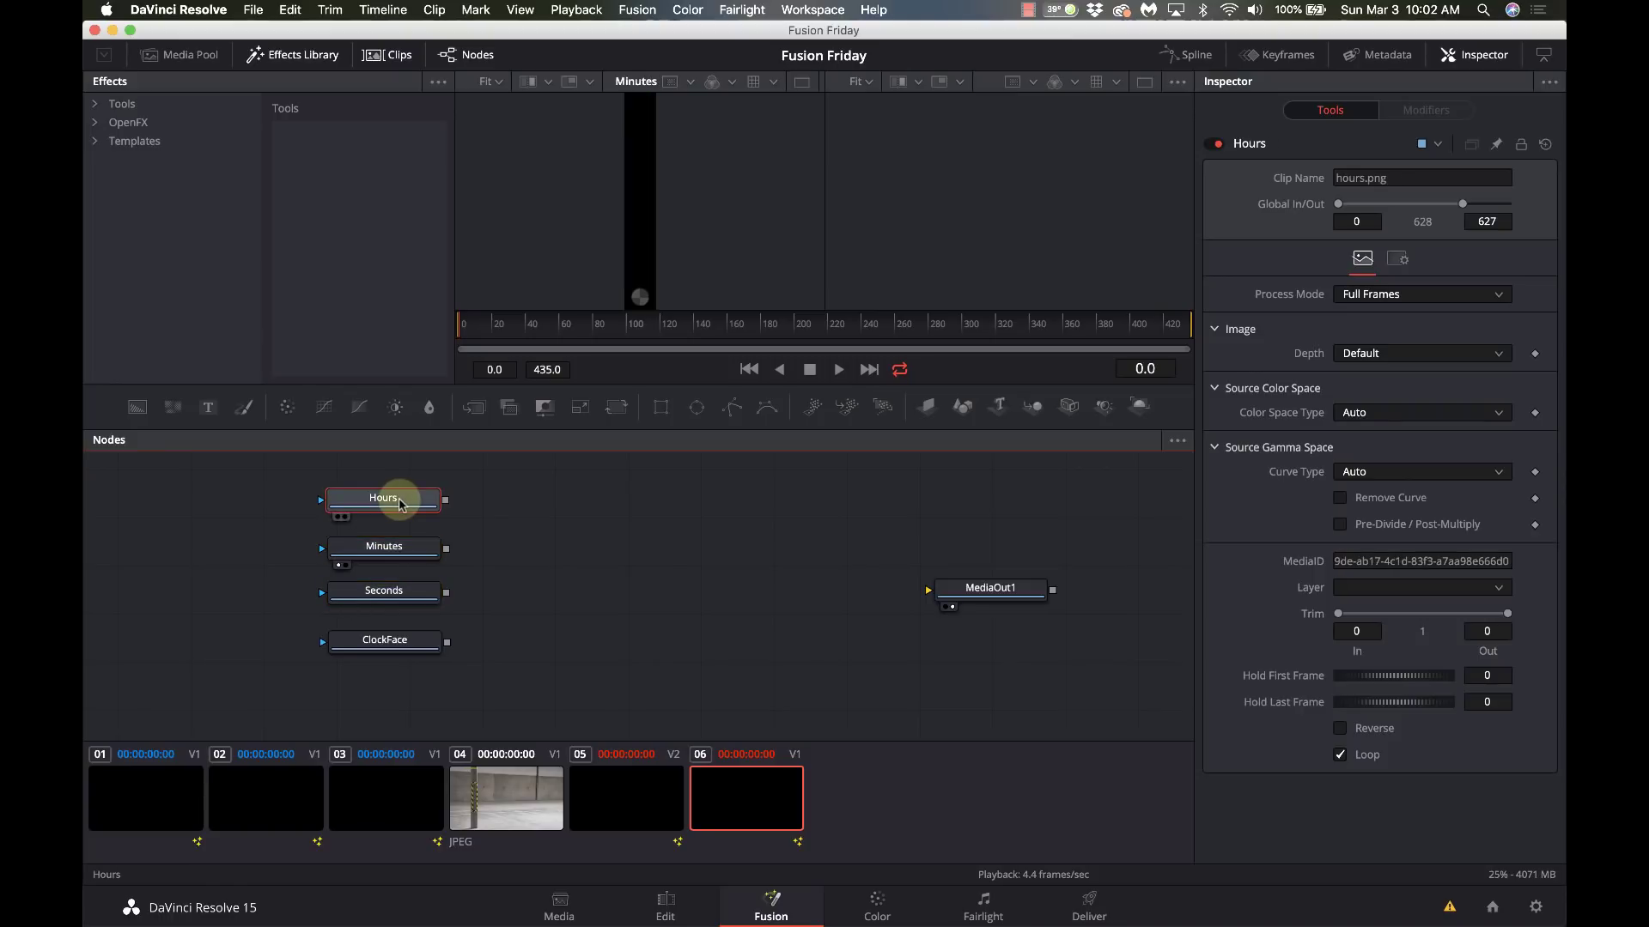
key("1")
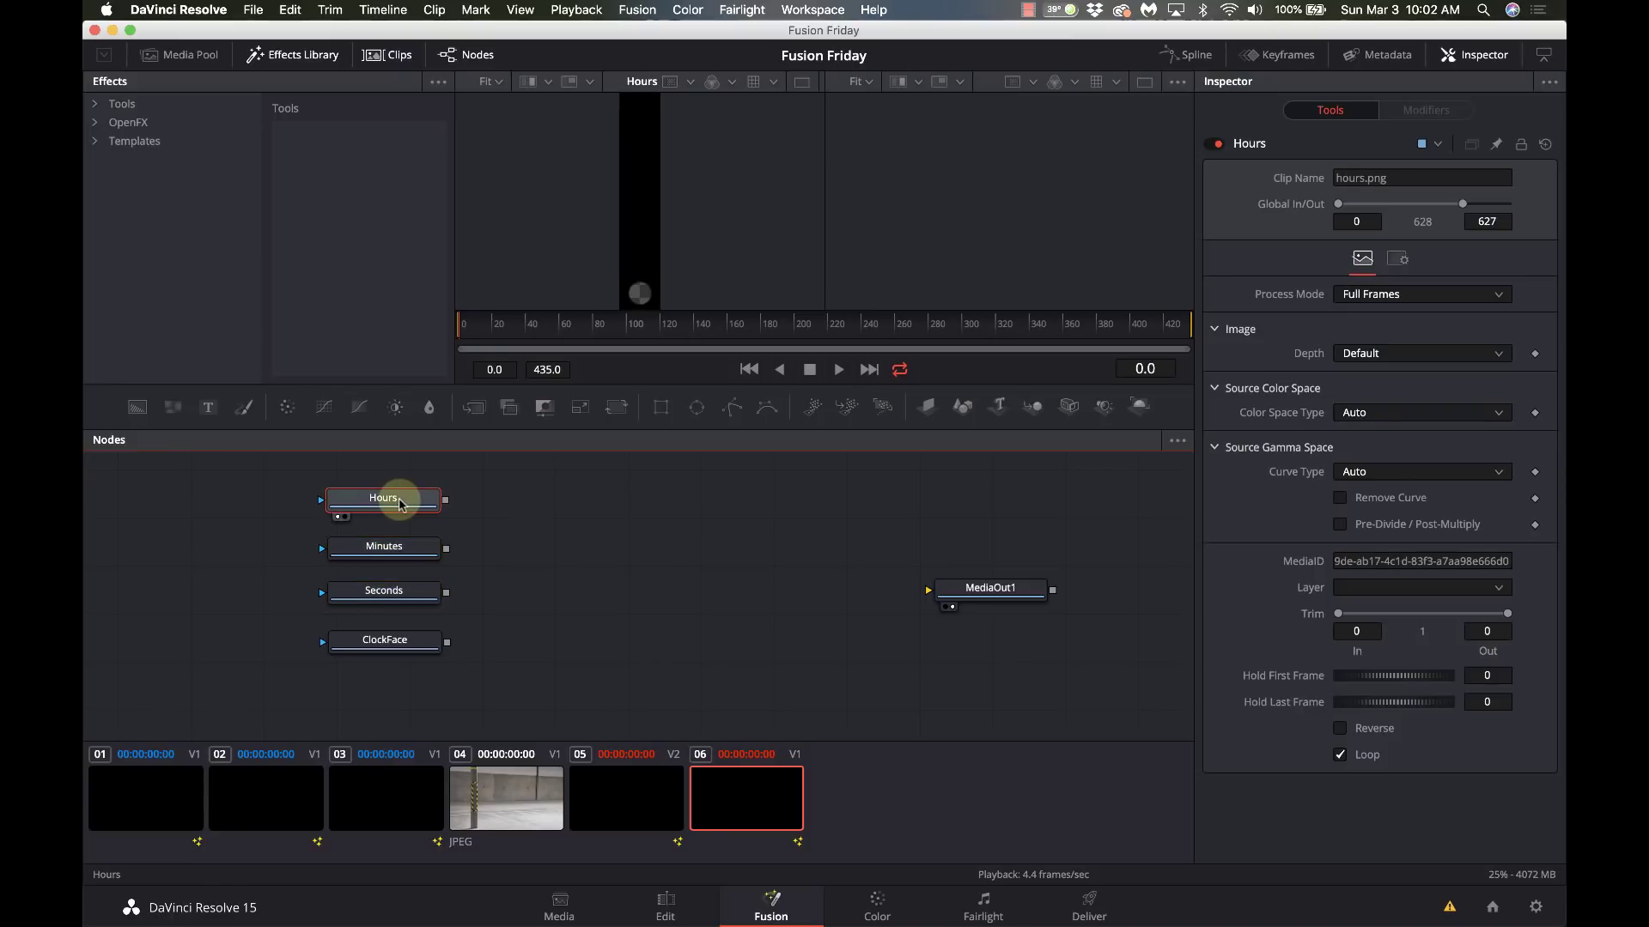
left_click(407, 641)
key("1")
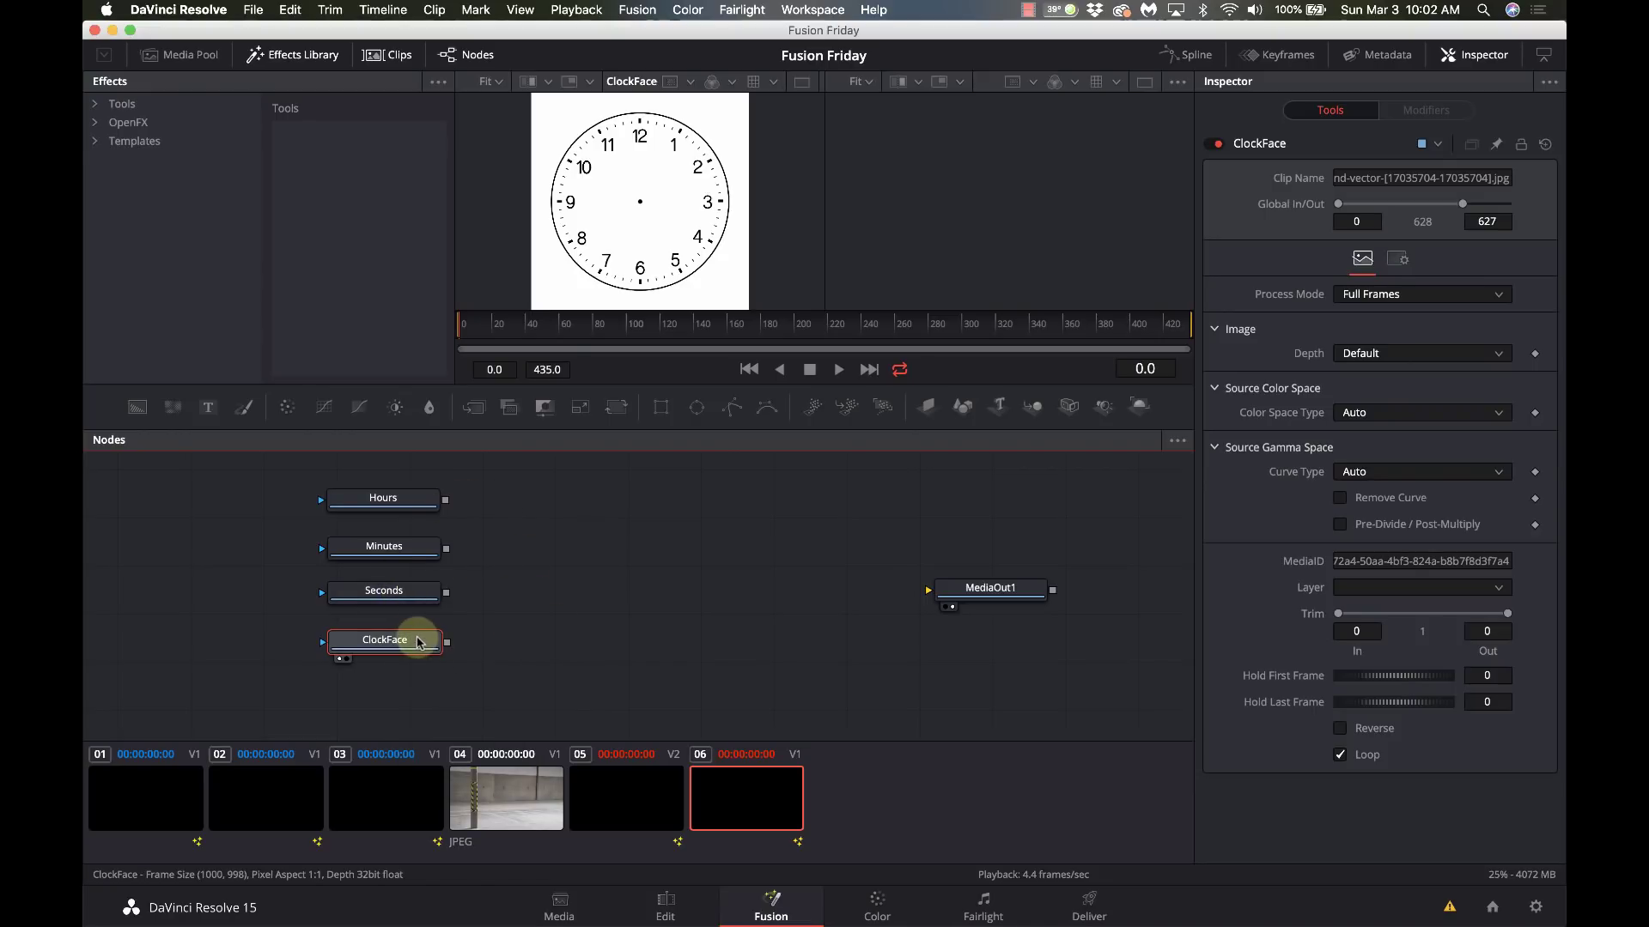
Step: Hide the clips thumbnail strip to give the node editor more room
mouse_move(417, 642)
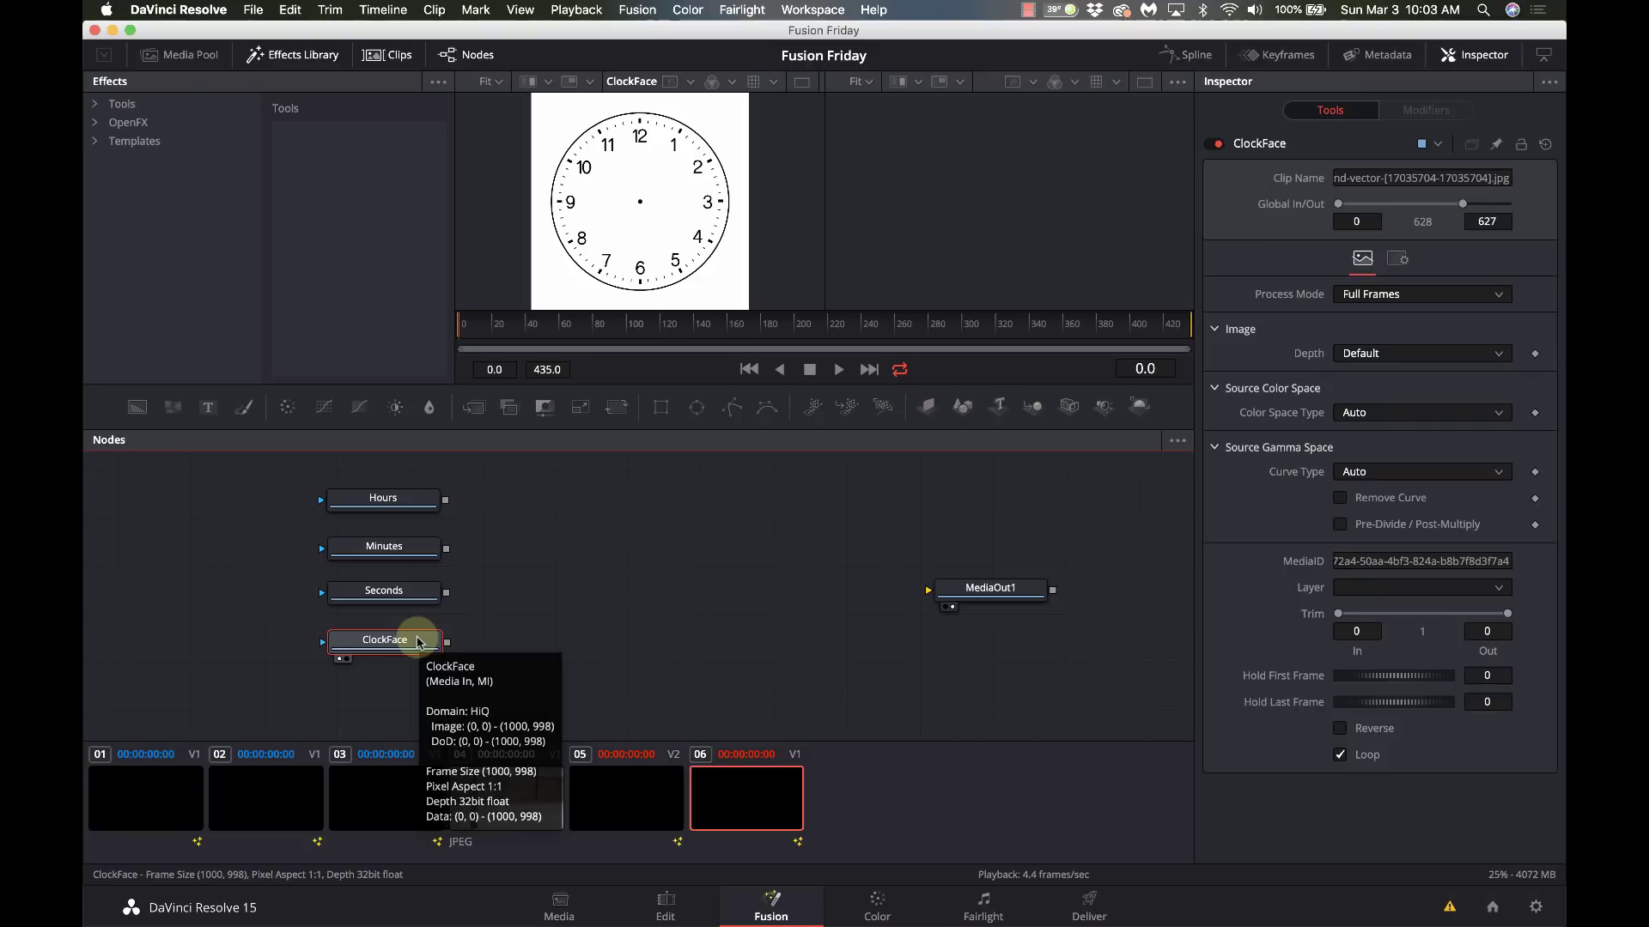
left_click(395, 58)
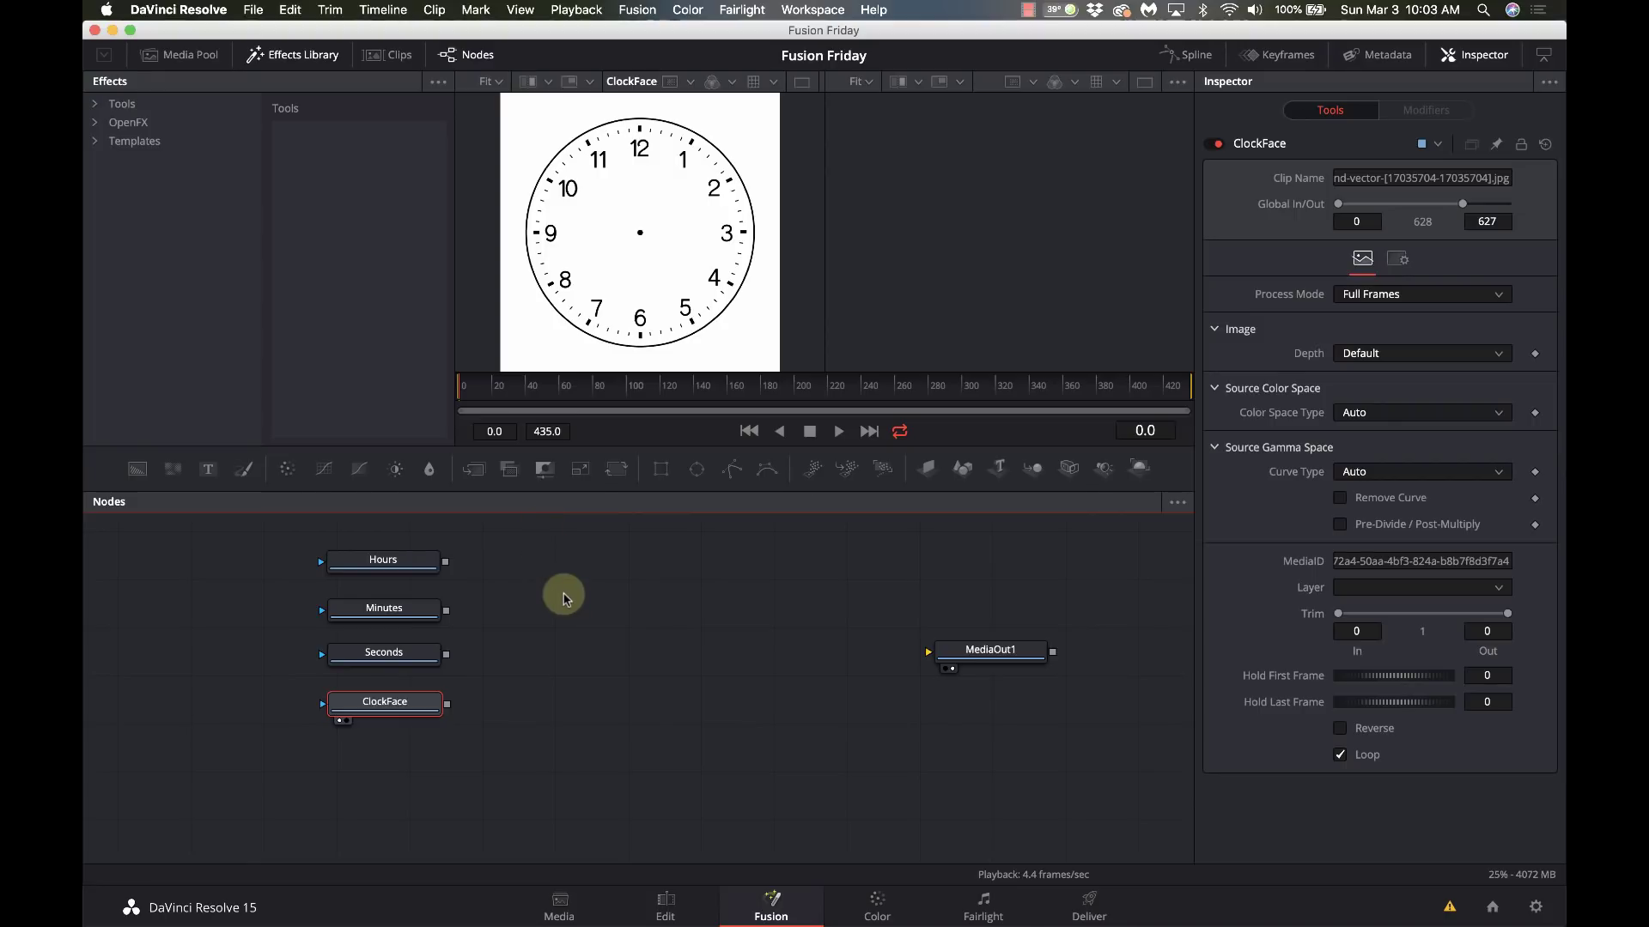
key("shift+space")
Step: Add an Image Plane 3D after ClockFace, then a Merge 3D node placed beside it
type("image")
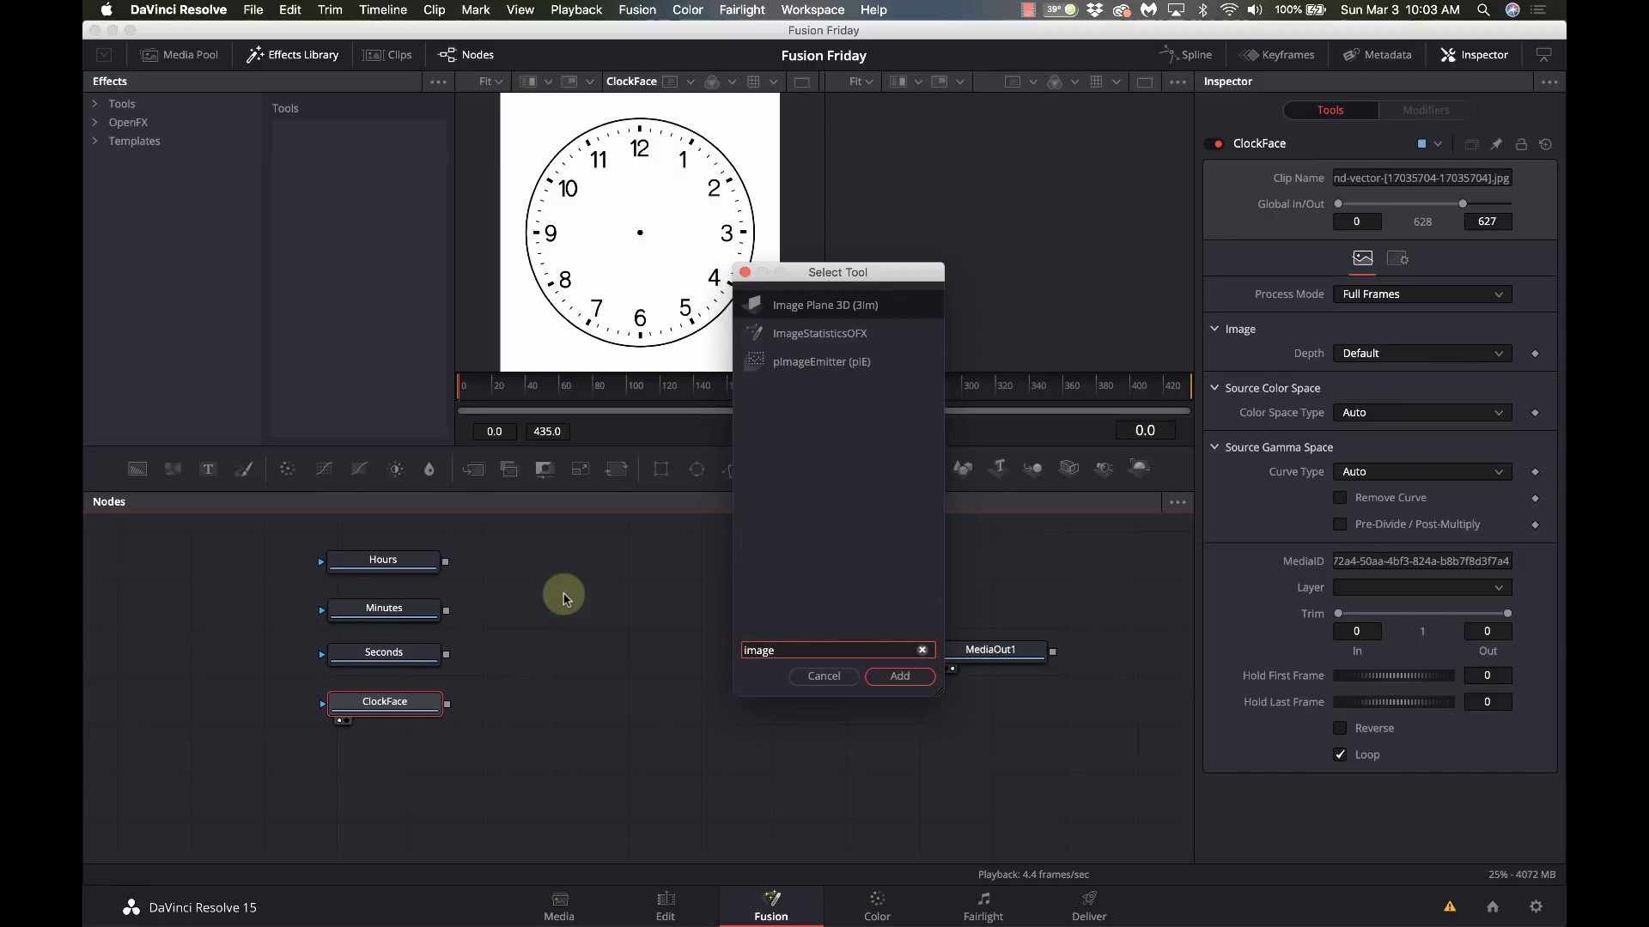
key("Return")
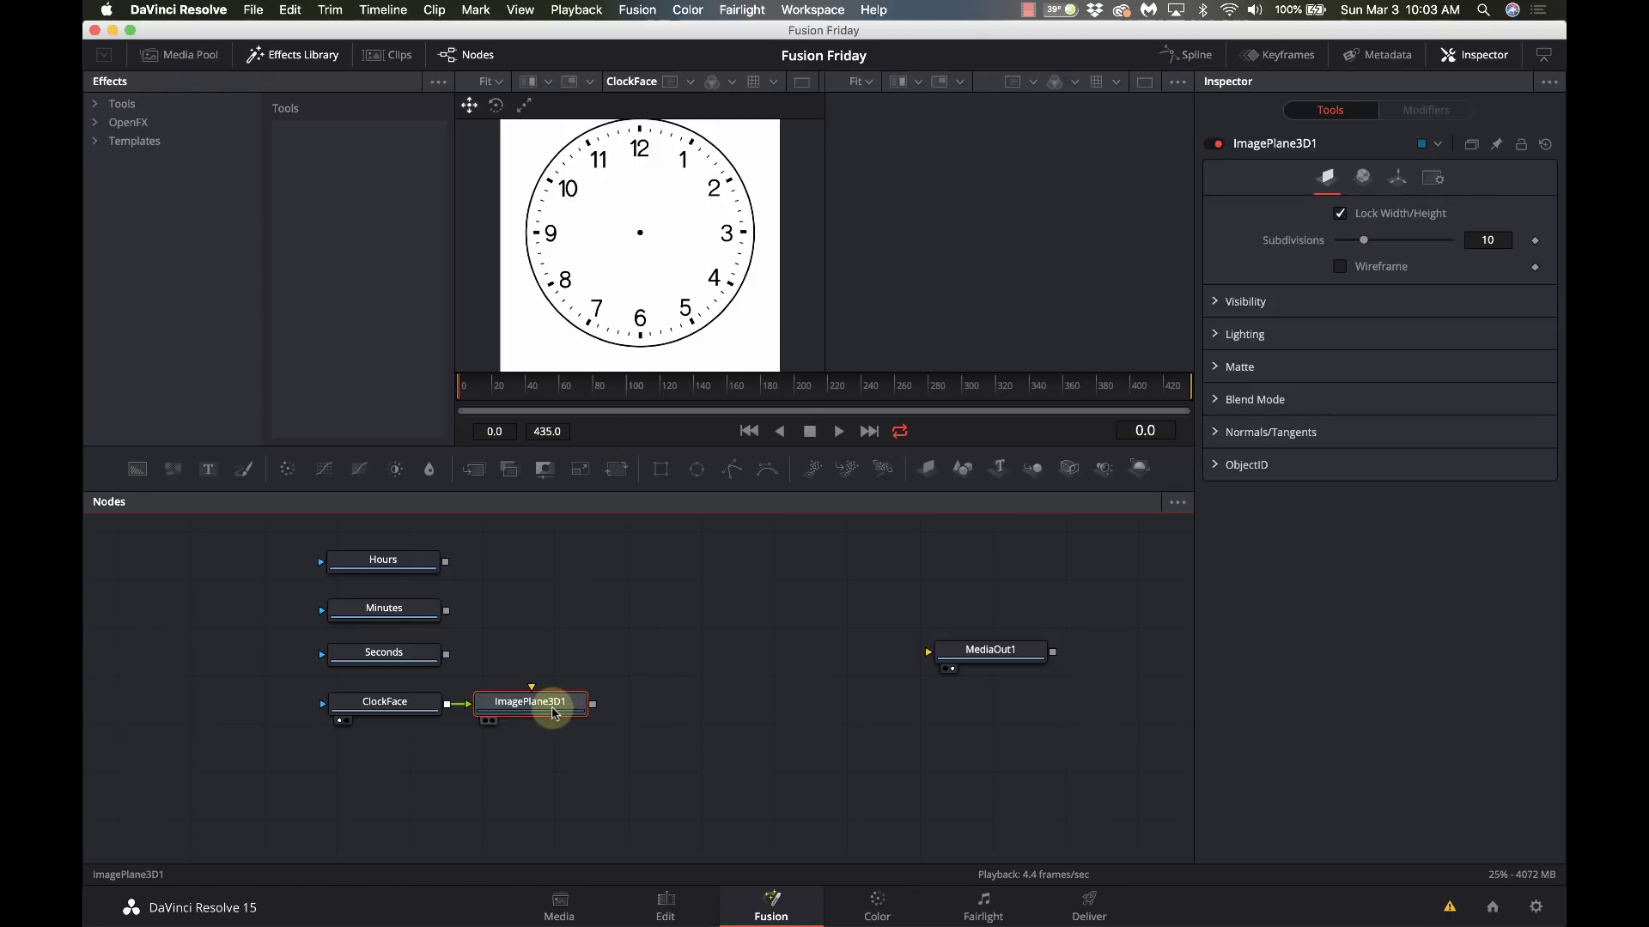
key("shift+space")
type("merge")
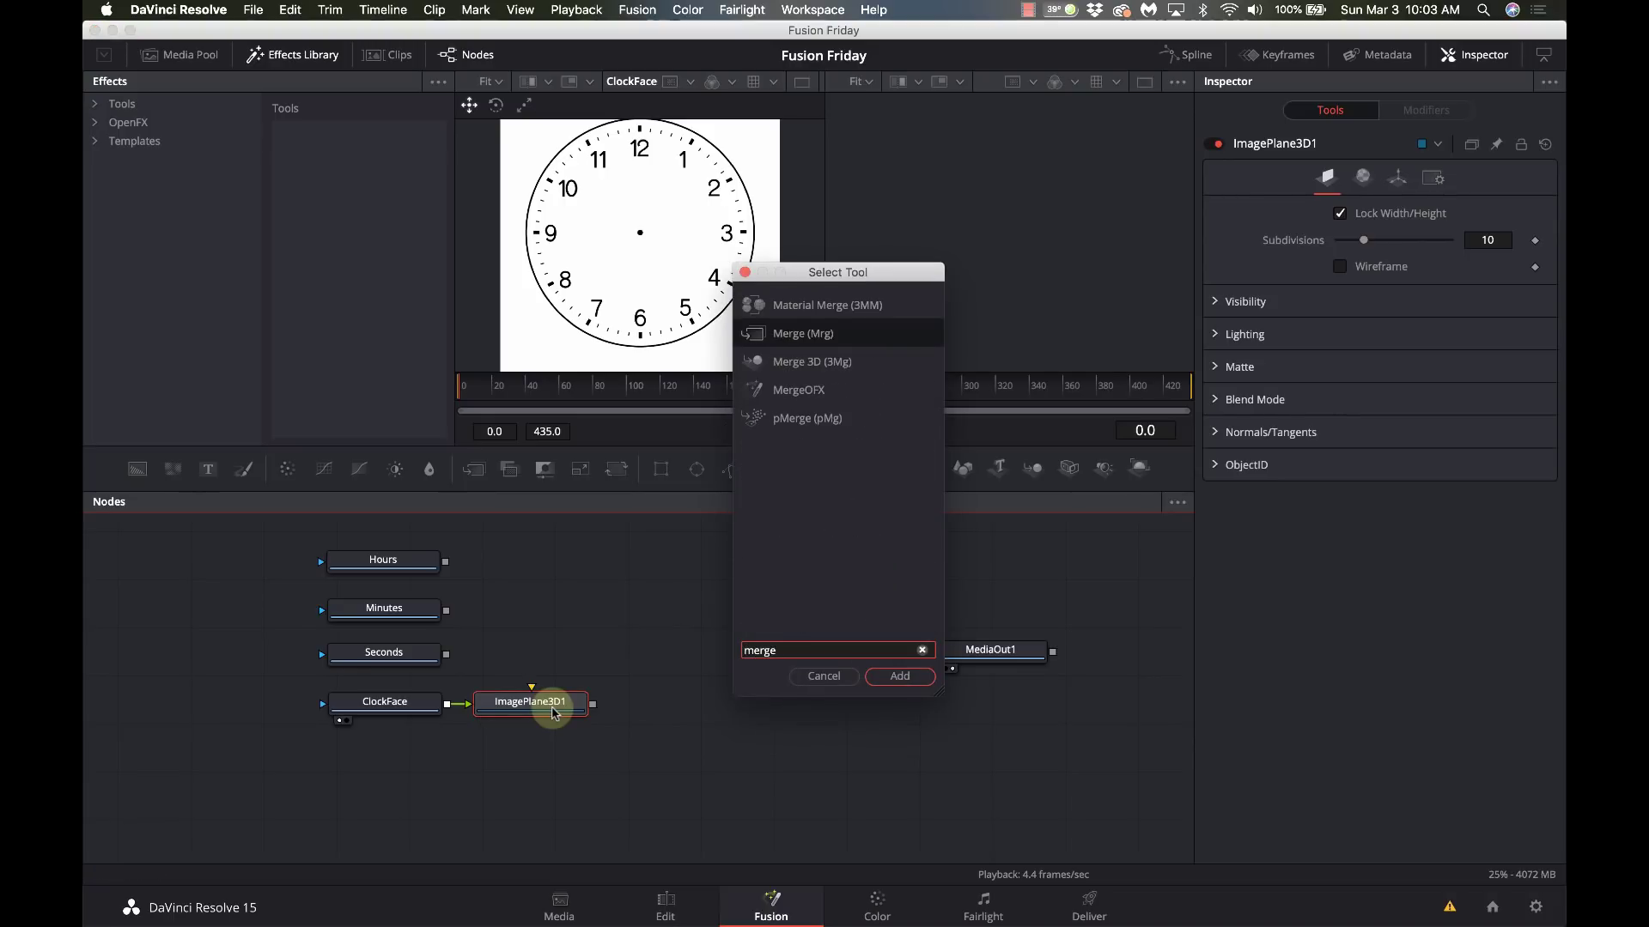
key("Down")
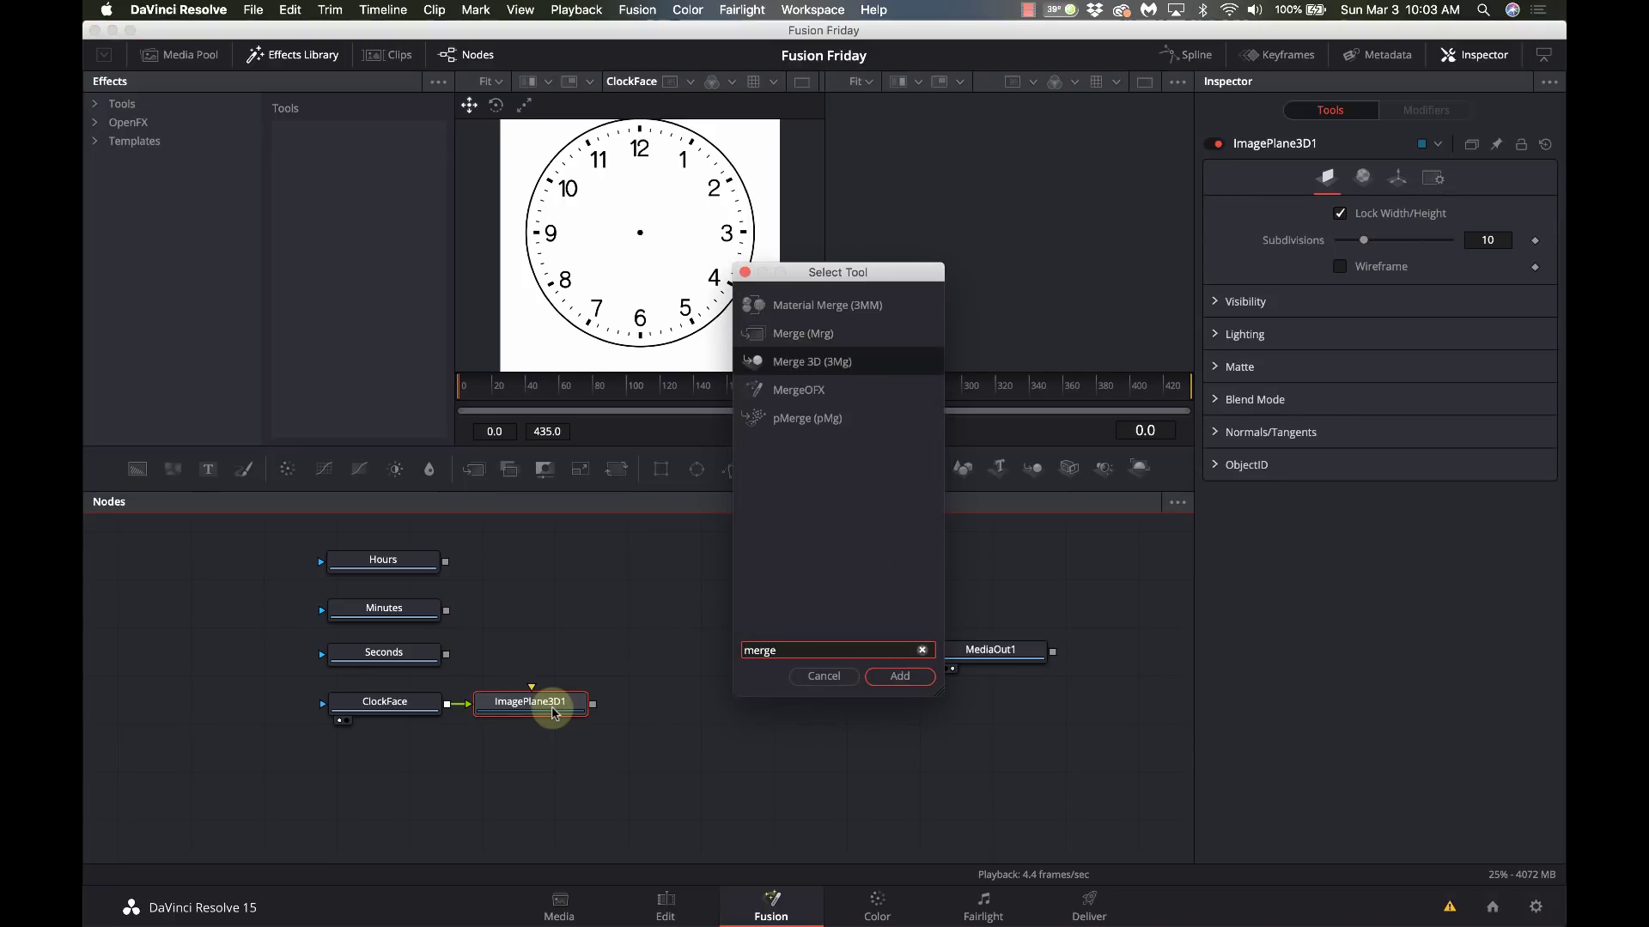
key("Return")
left_click_drag(657, 713, 976, 657)
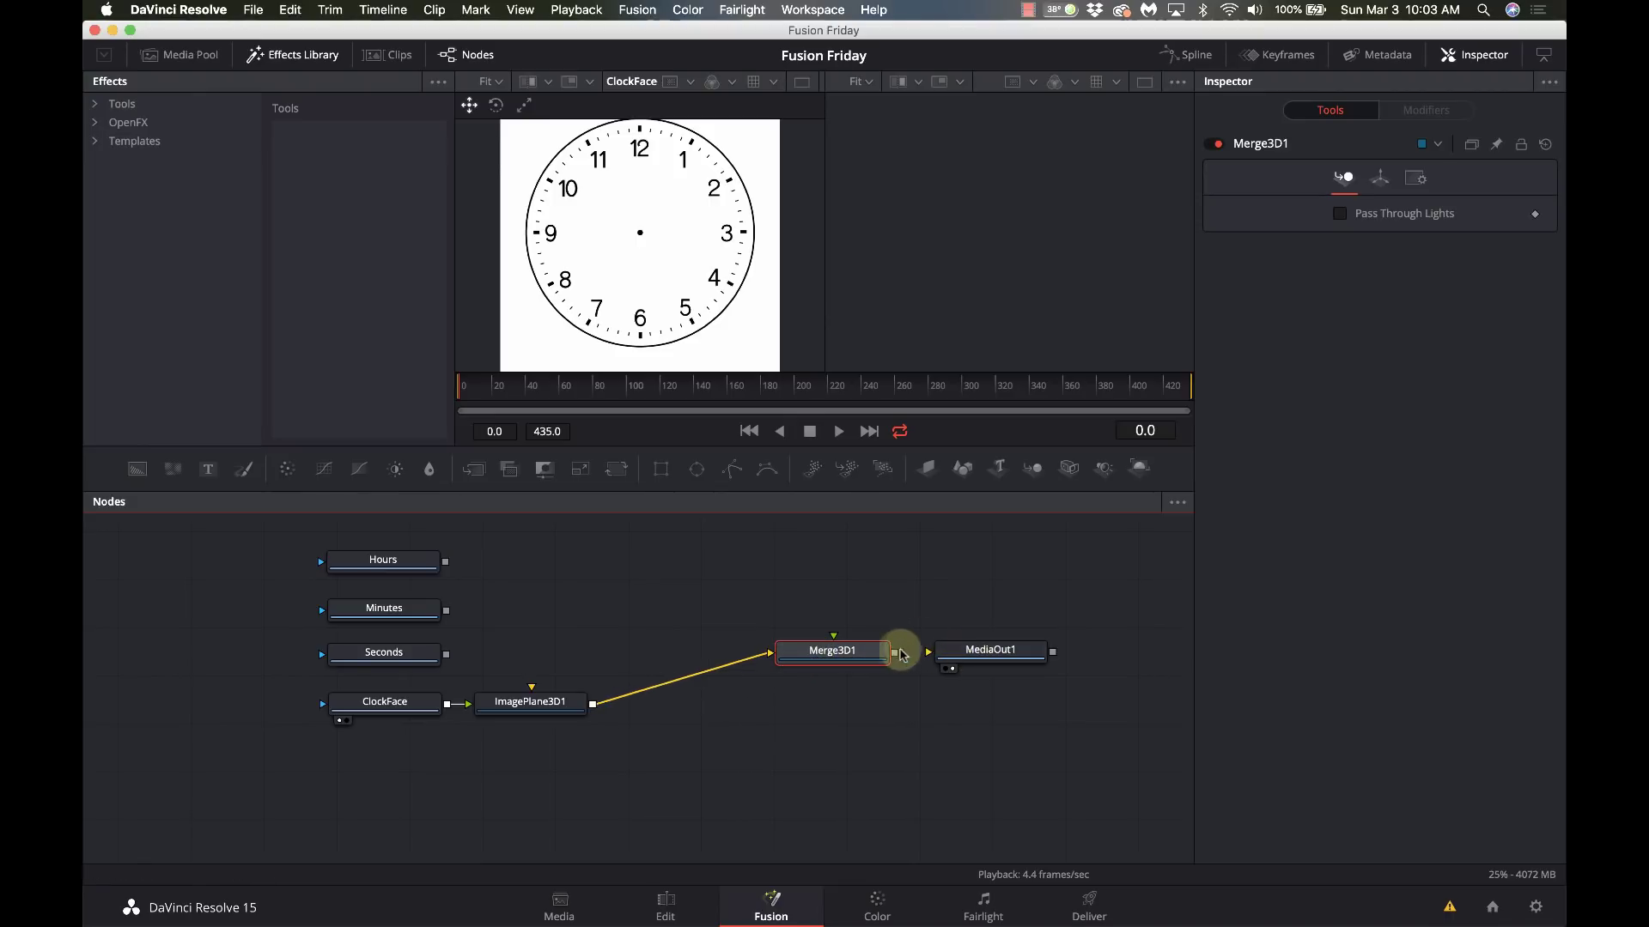
left_click_drag(809, 669, 713, 658)
Step: Insert a Renderer 3D after Merge3D1 and shift MediaOut1 right to make room
key("shift+space")
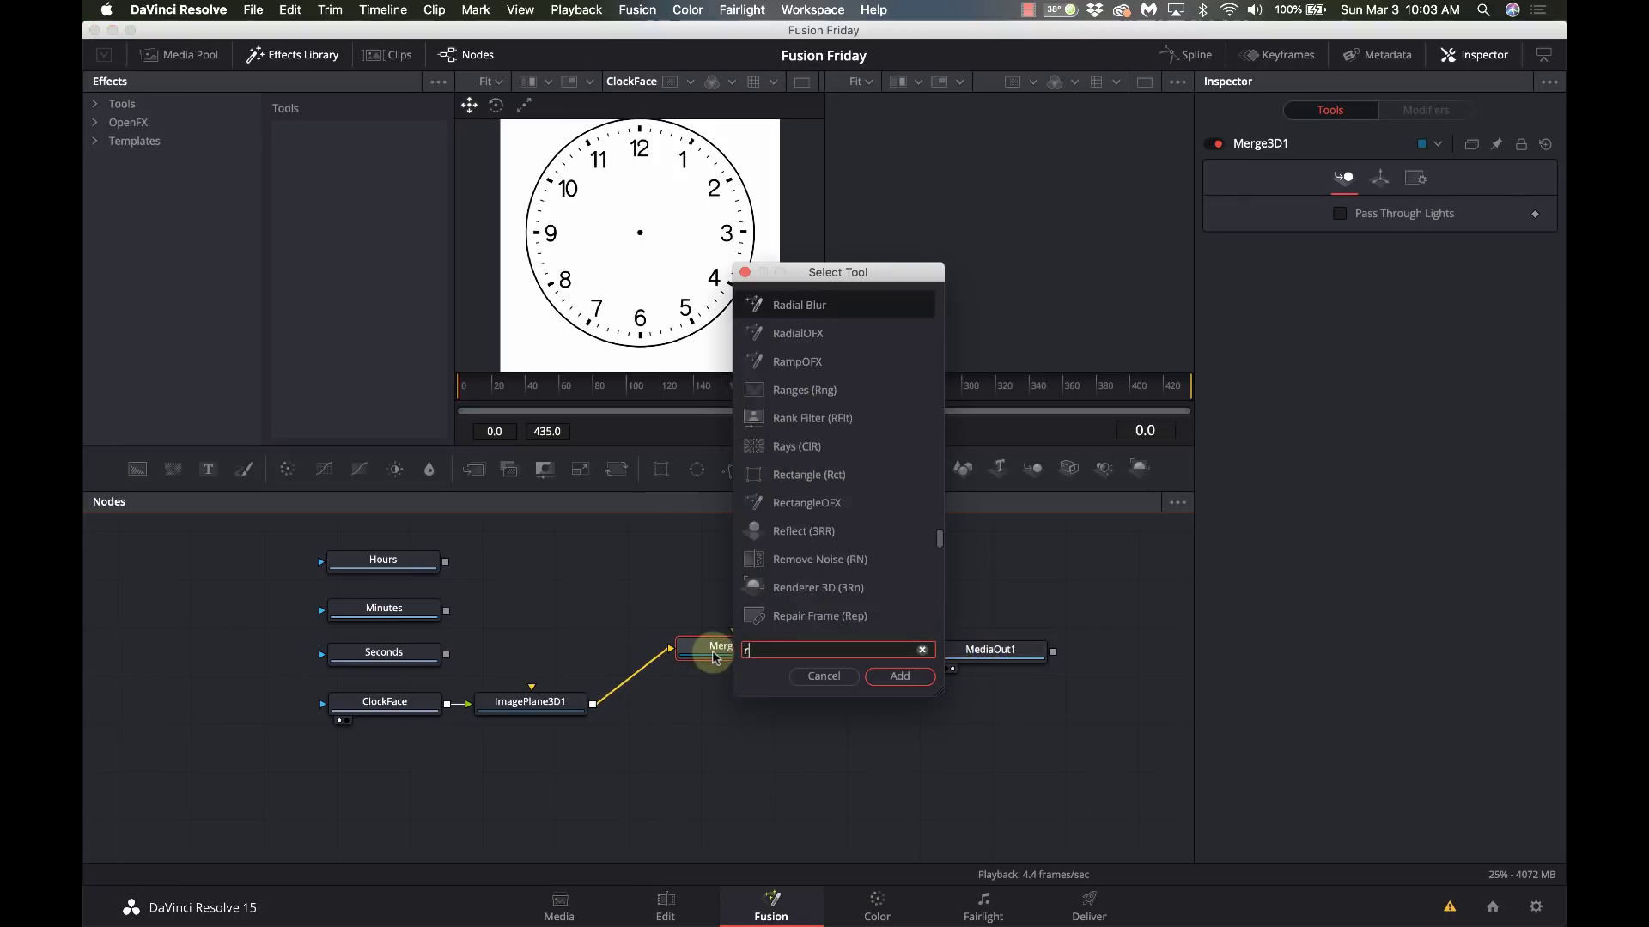
type("render")
key("Return")
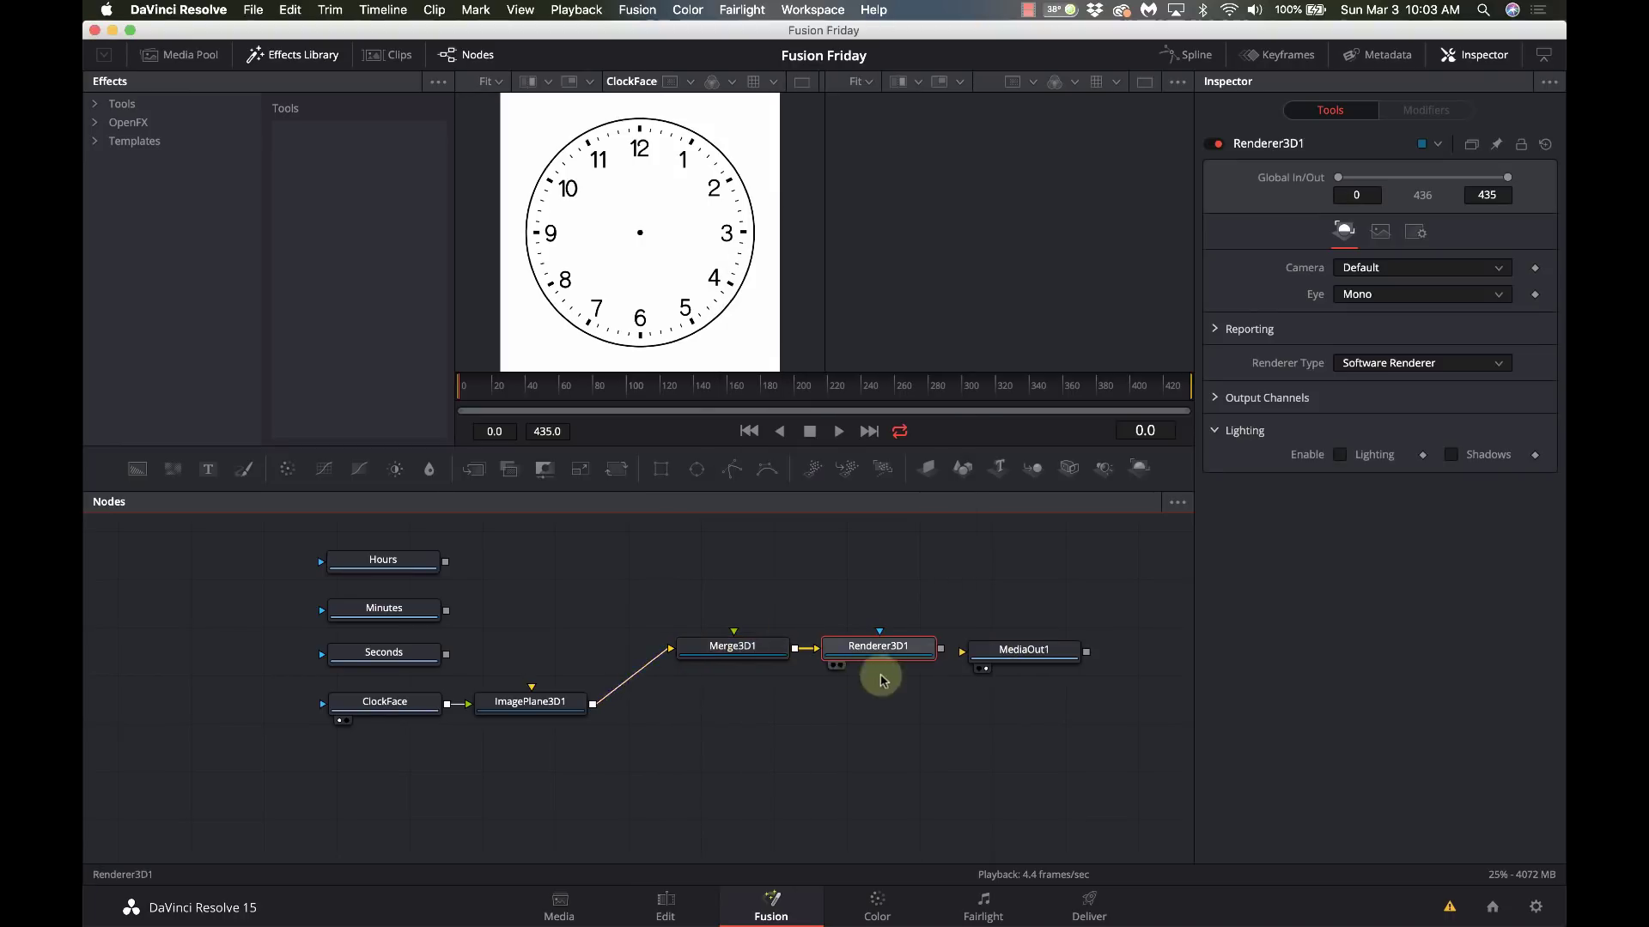
left_click_drag(945, 658, 993, 658)
Step: View Merge3D1 in the right viewer and nudge the ImagePlane3D1 clock face slightly upward
left_click(687, 650)
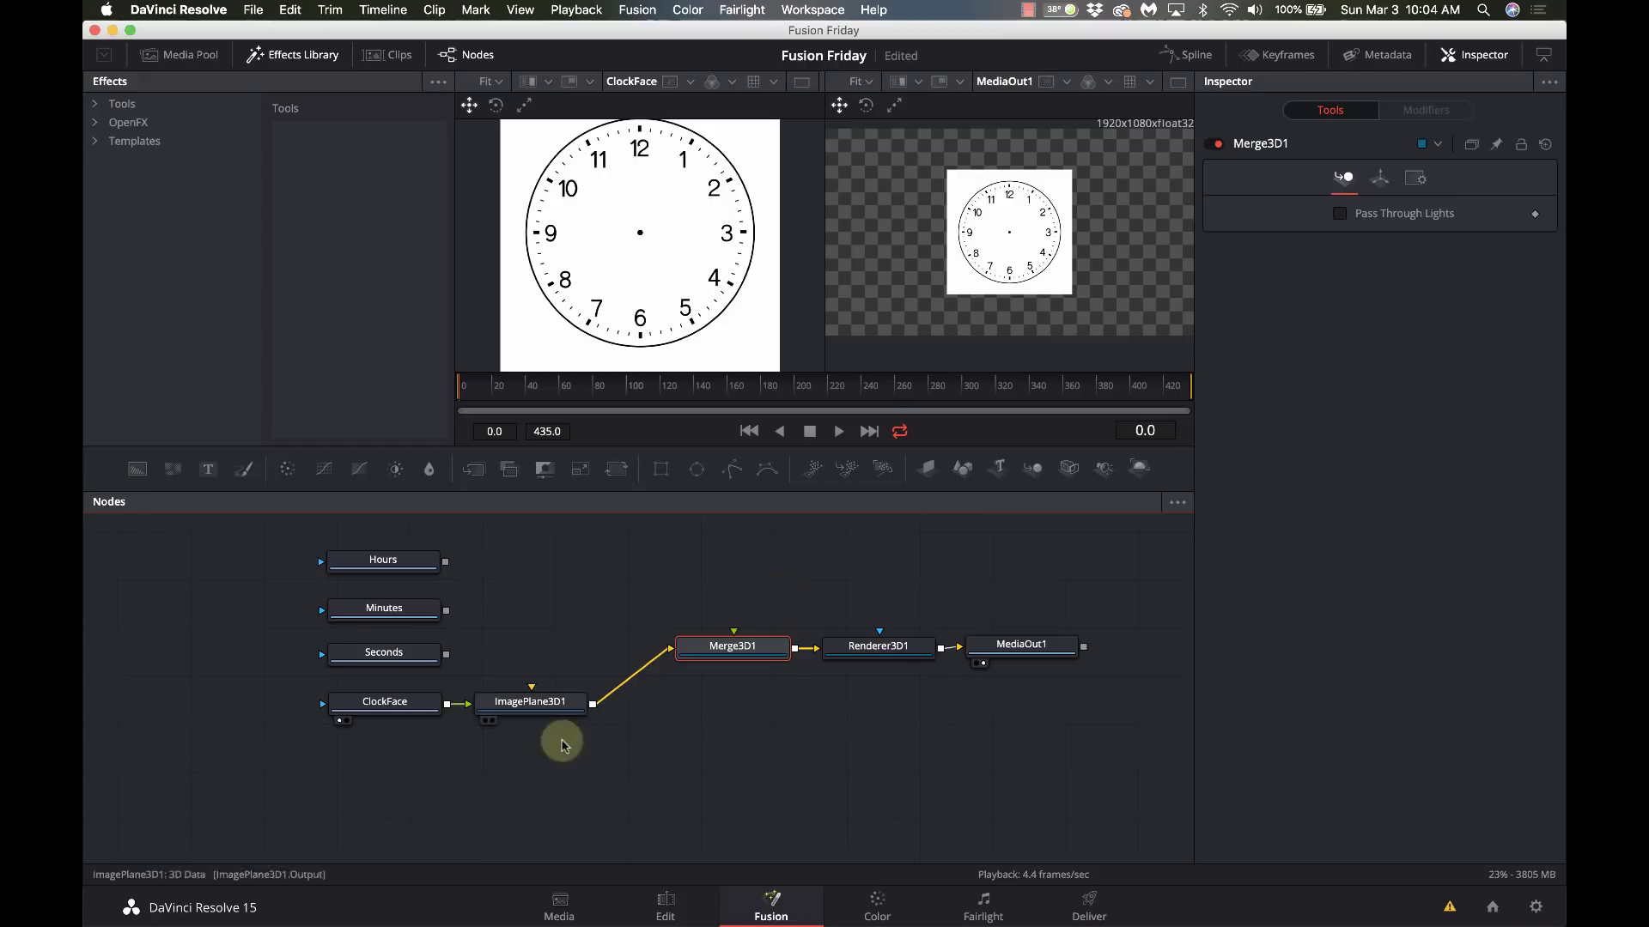
key("2")
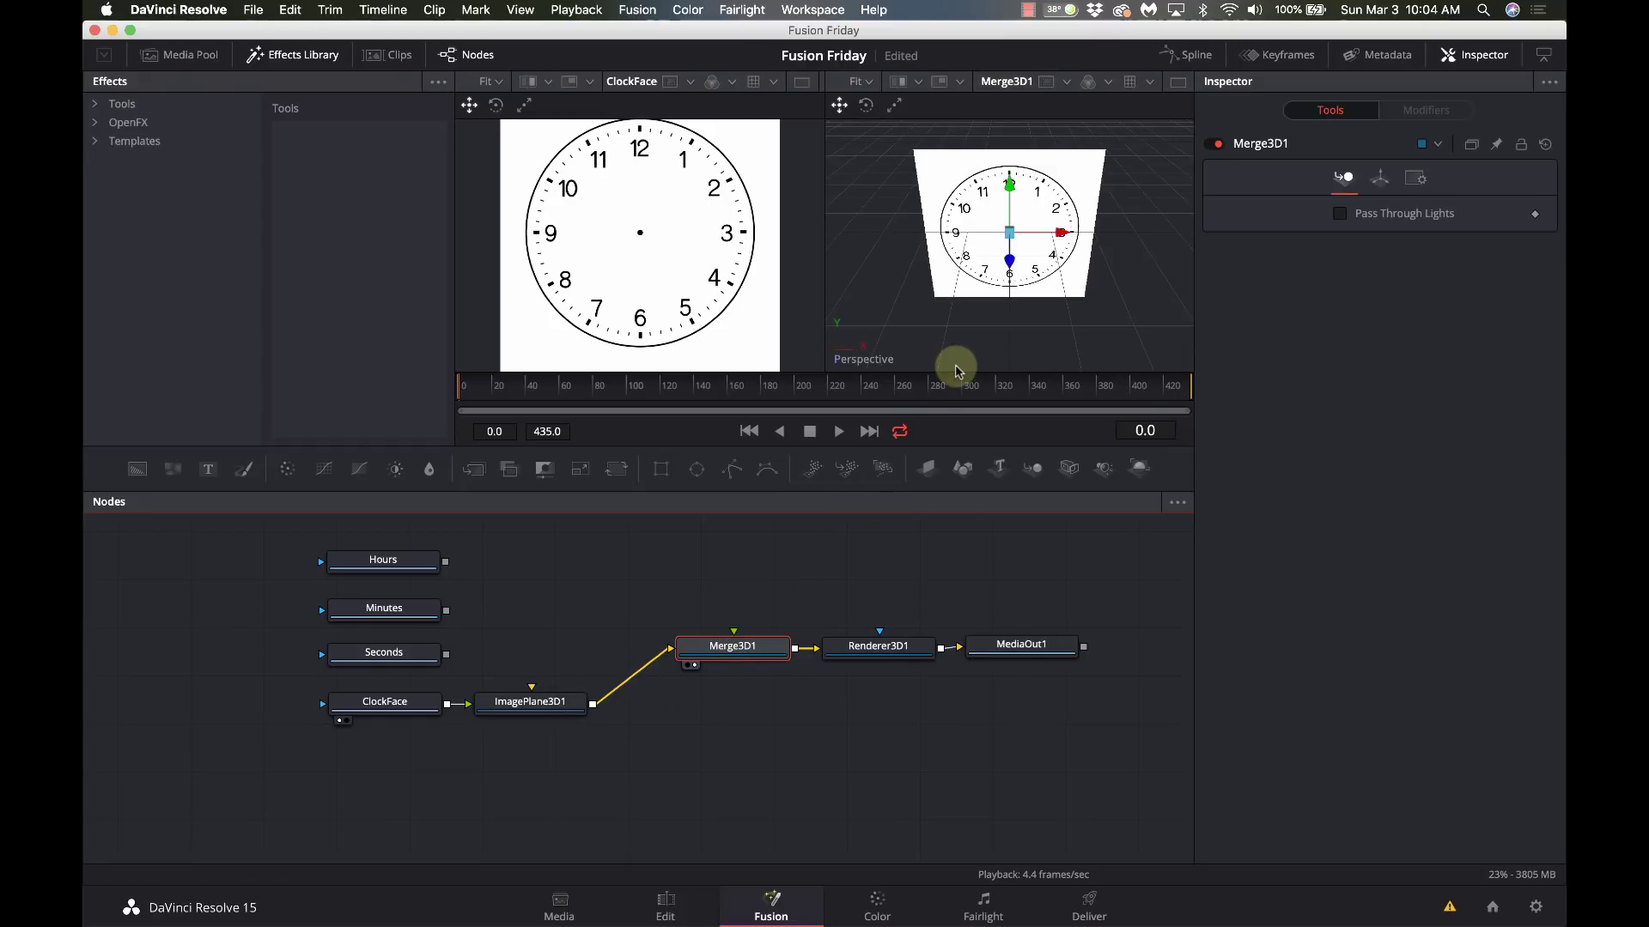
left_click(527, 700)
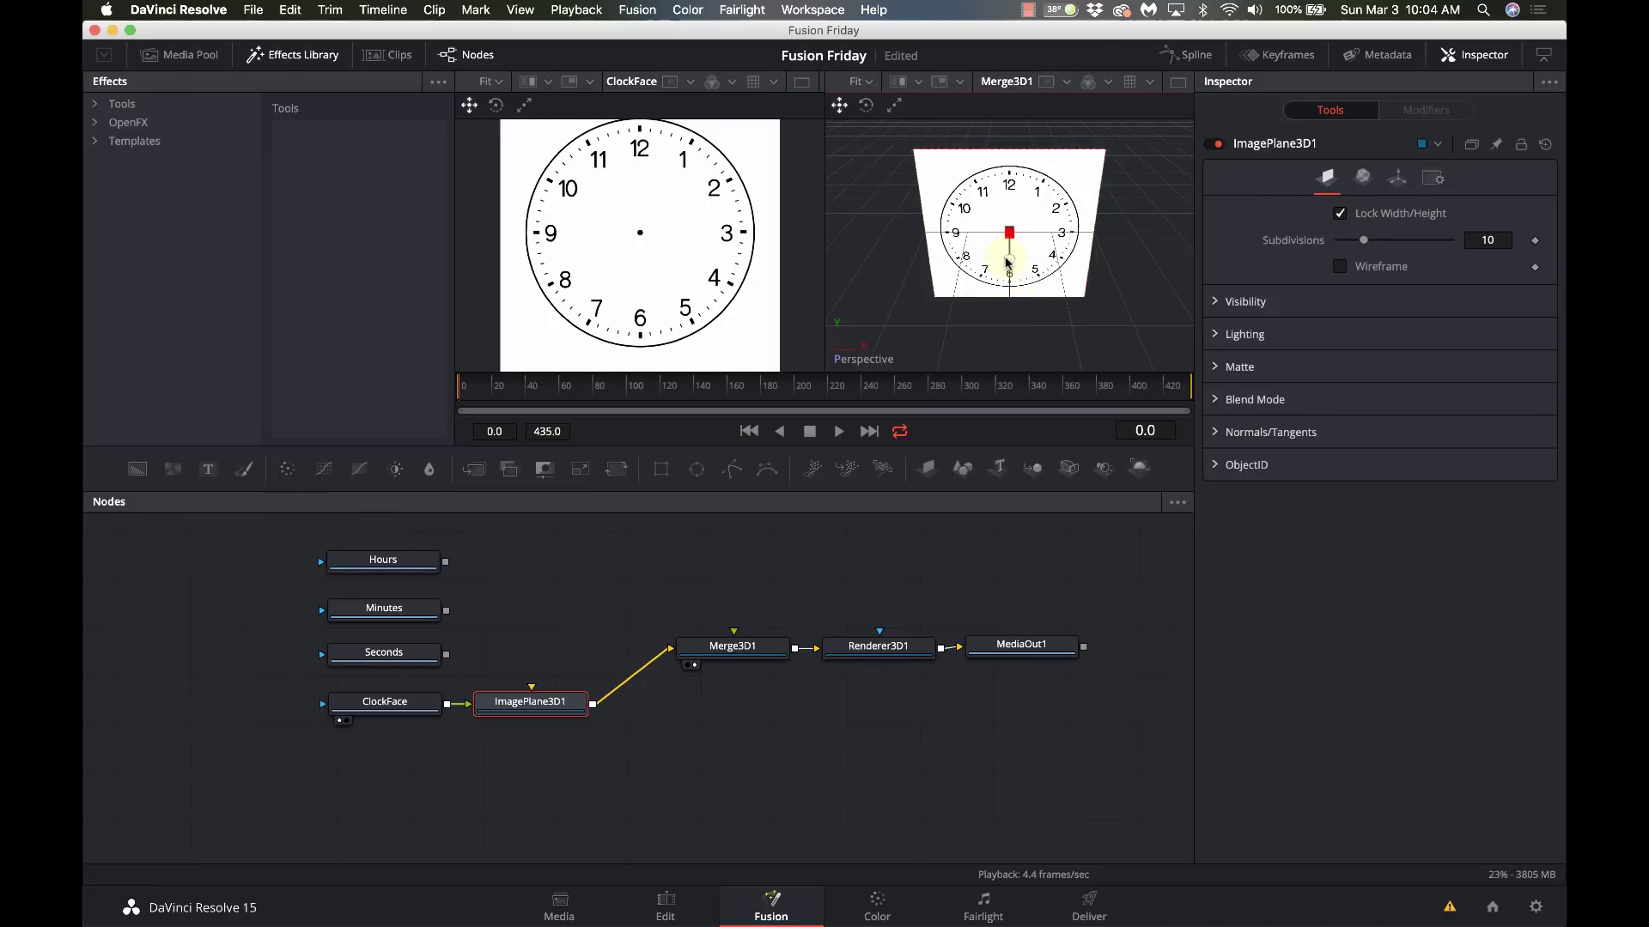
left_click_drag(1008, 262, 1007, 250)
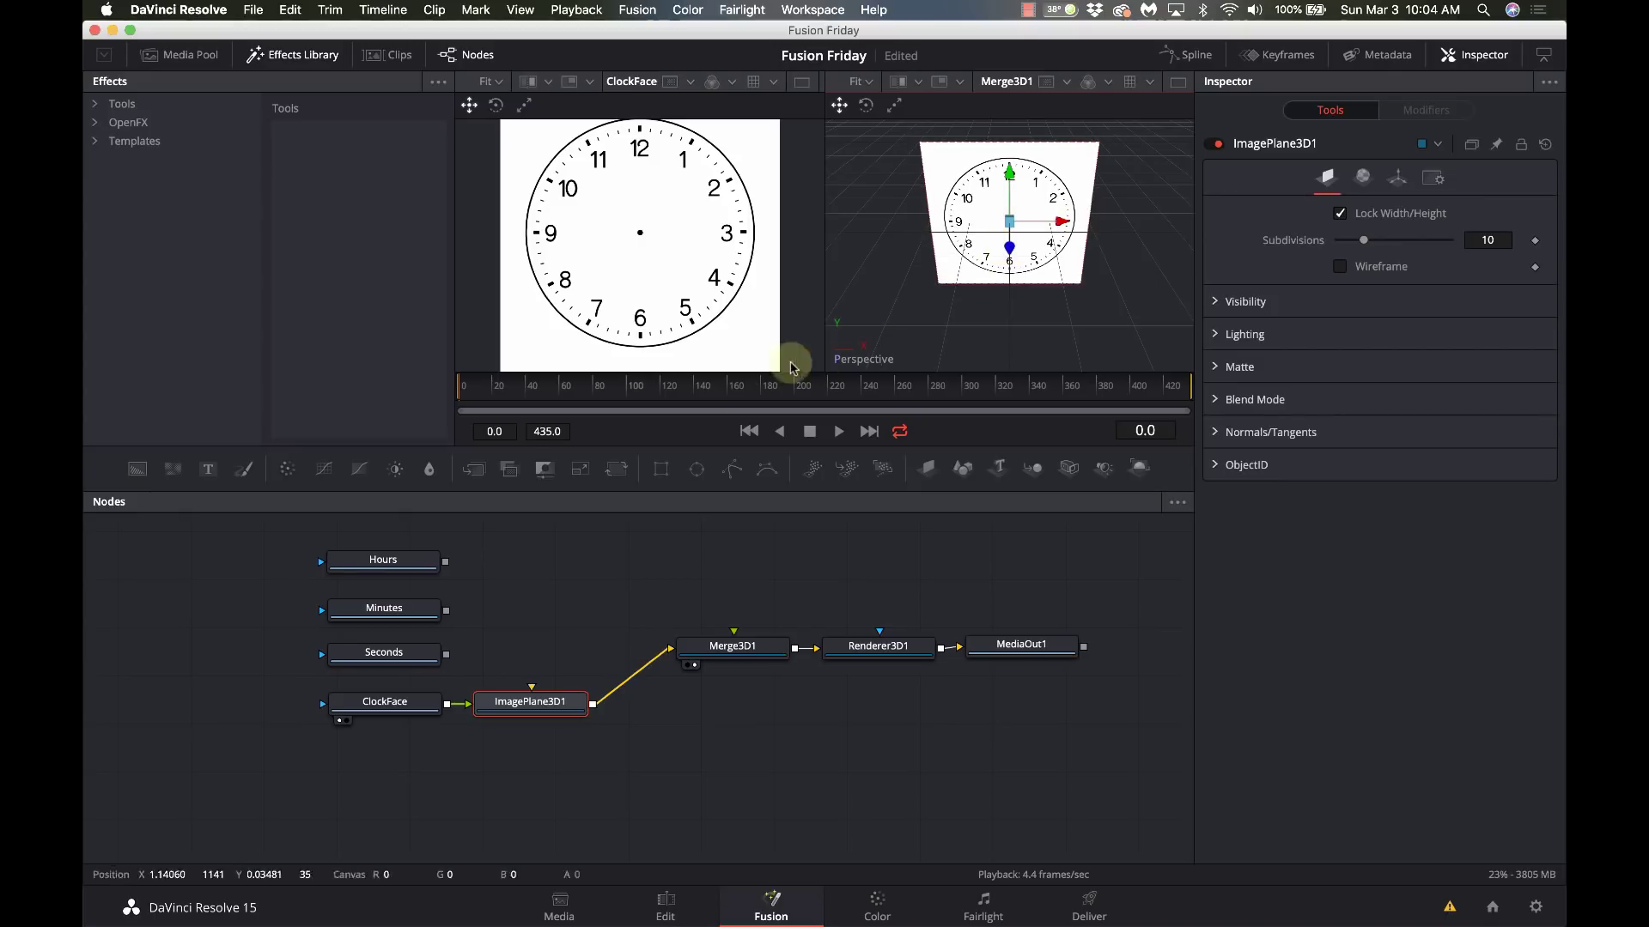
Step: Add an Image Plane 3D node after the Seconds image
left_click(410, 656)
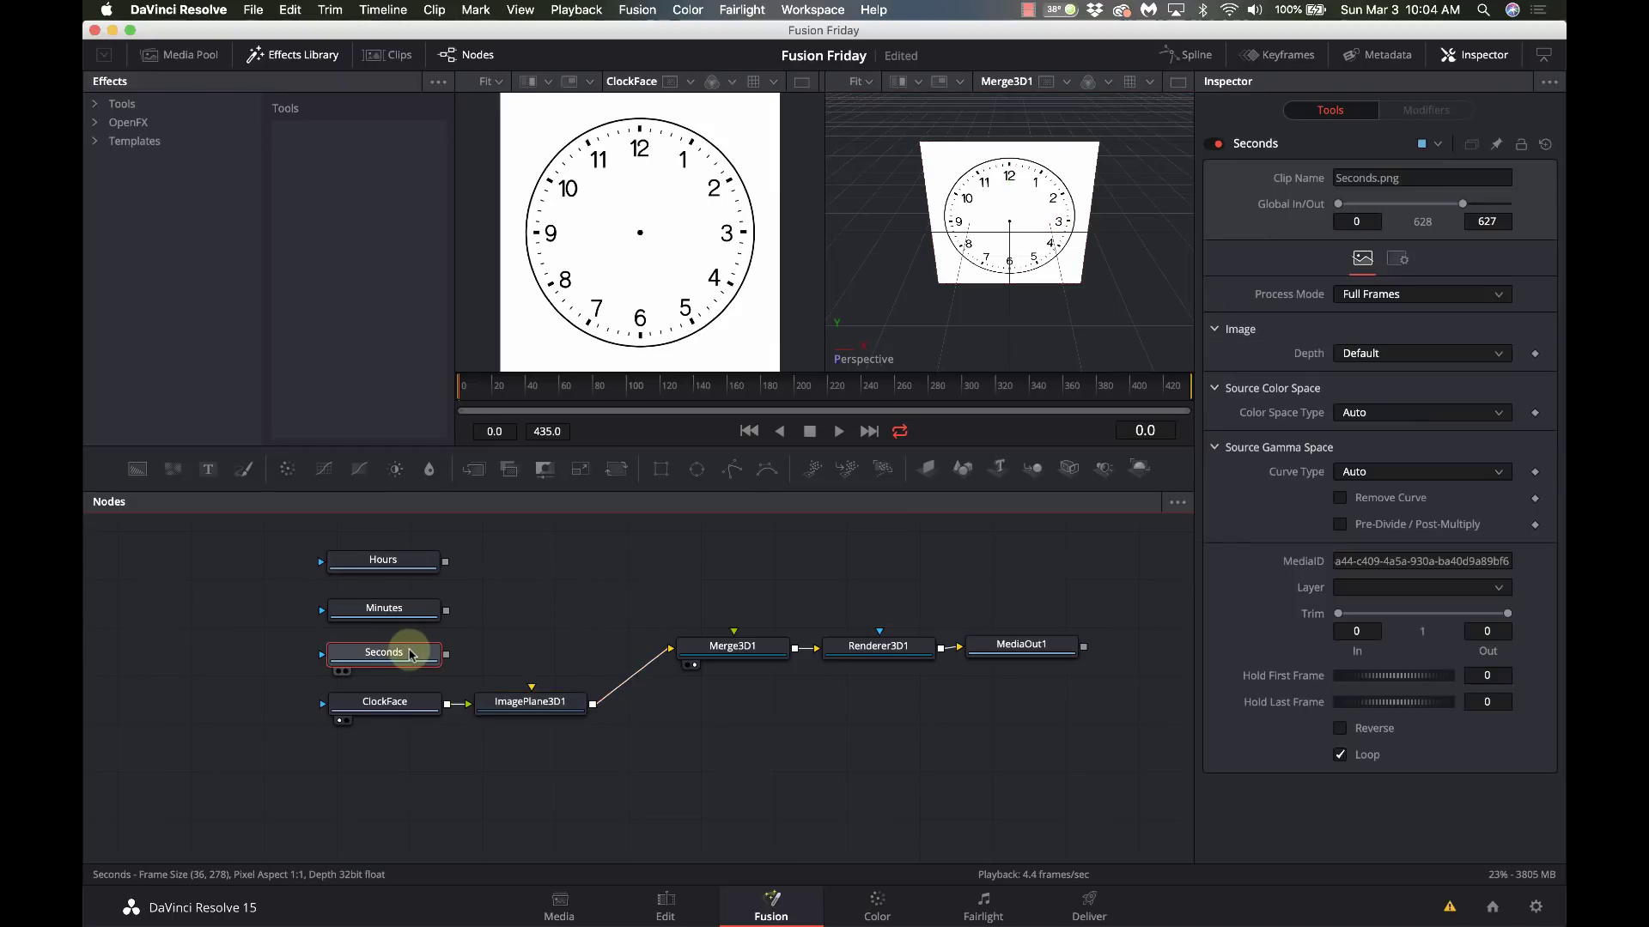
key("shift+space")
type("image")
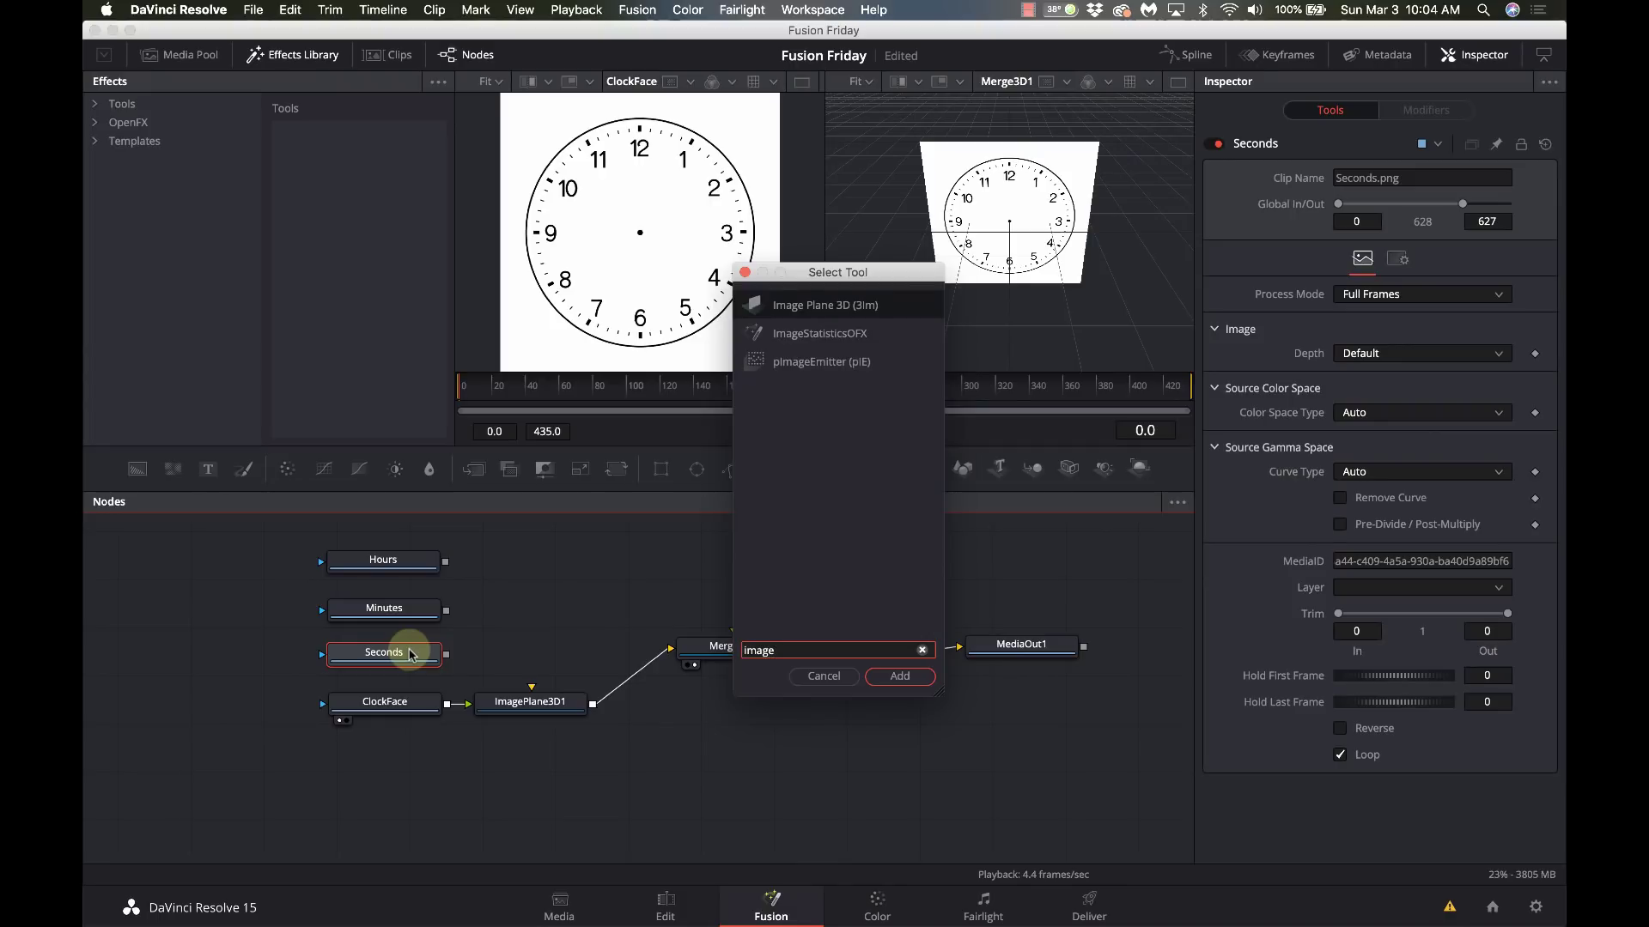
key("Return")
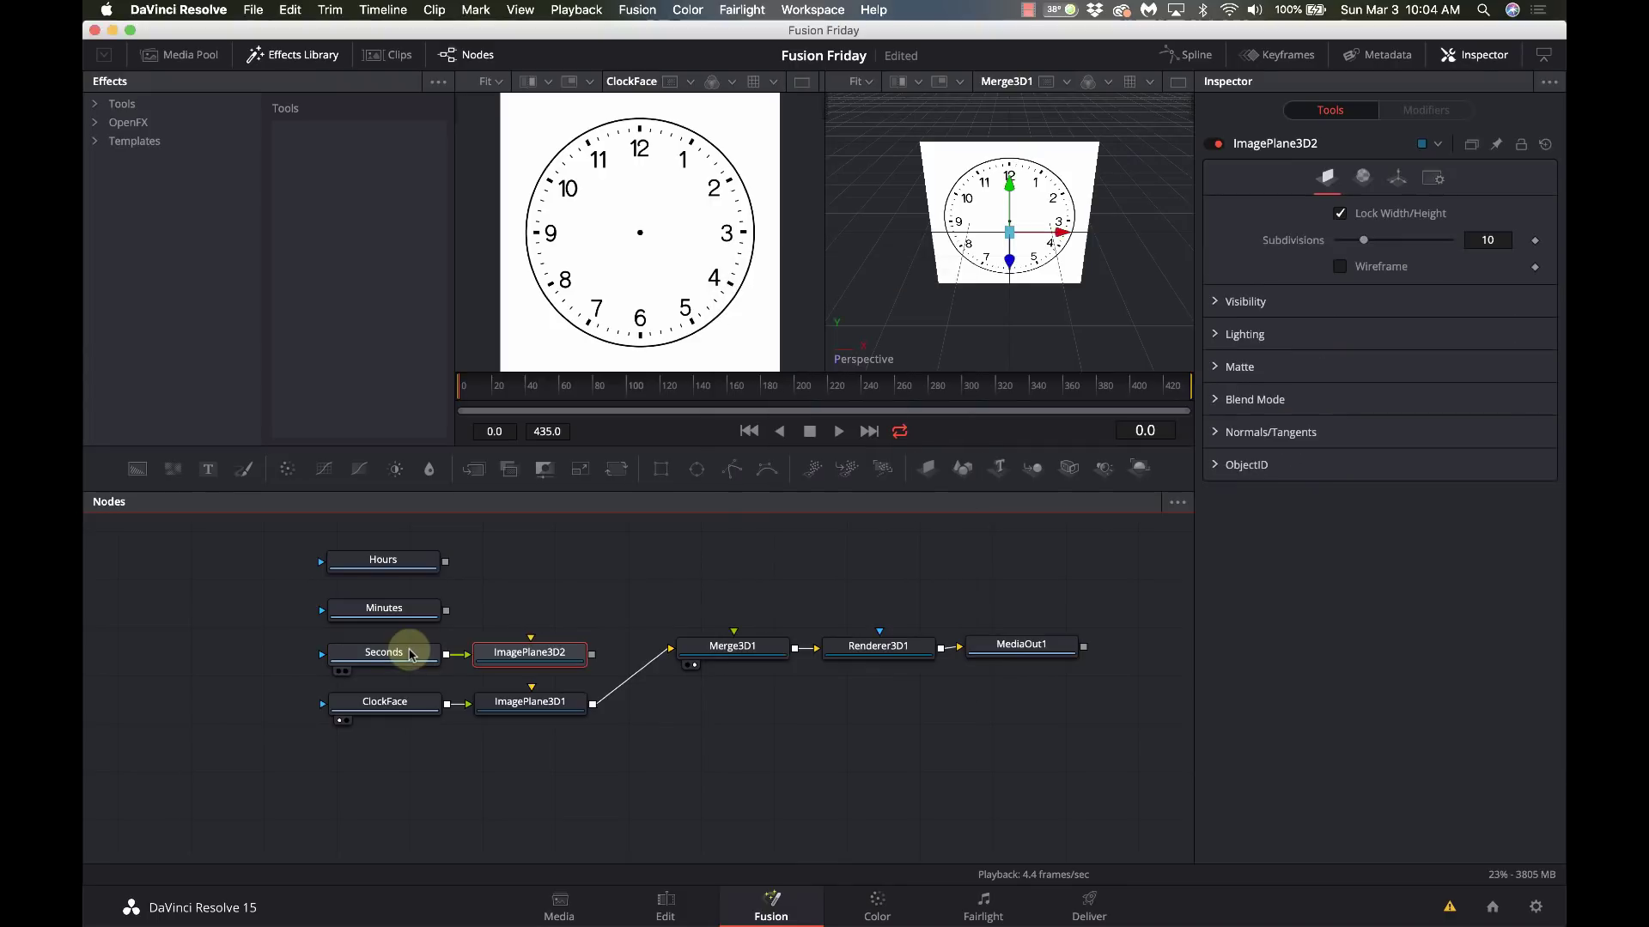
Step: Show the MediaOut1 final render in the right viewer: clock face on a transparent 1920x1080 frame
left_click_drag(1041, 741, 836, 654)
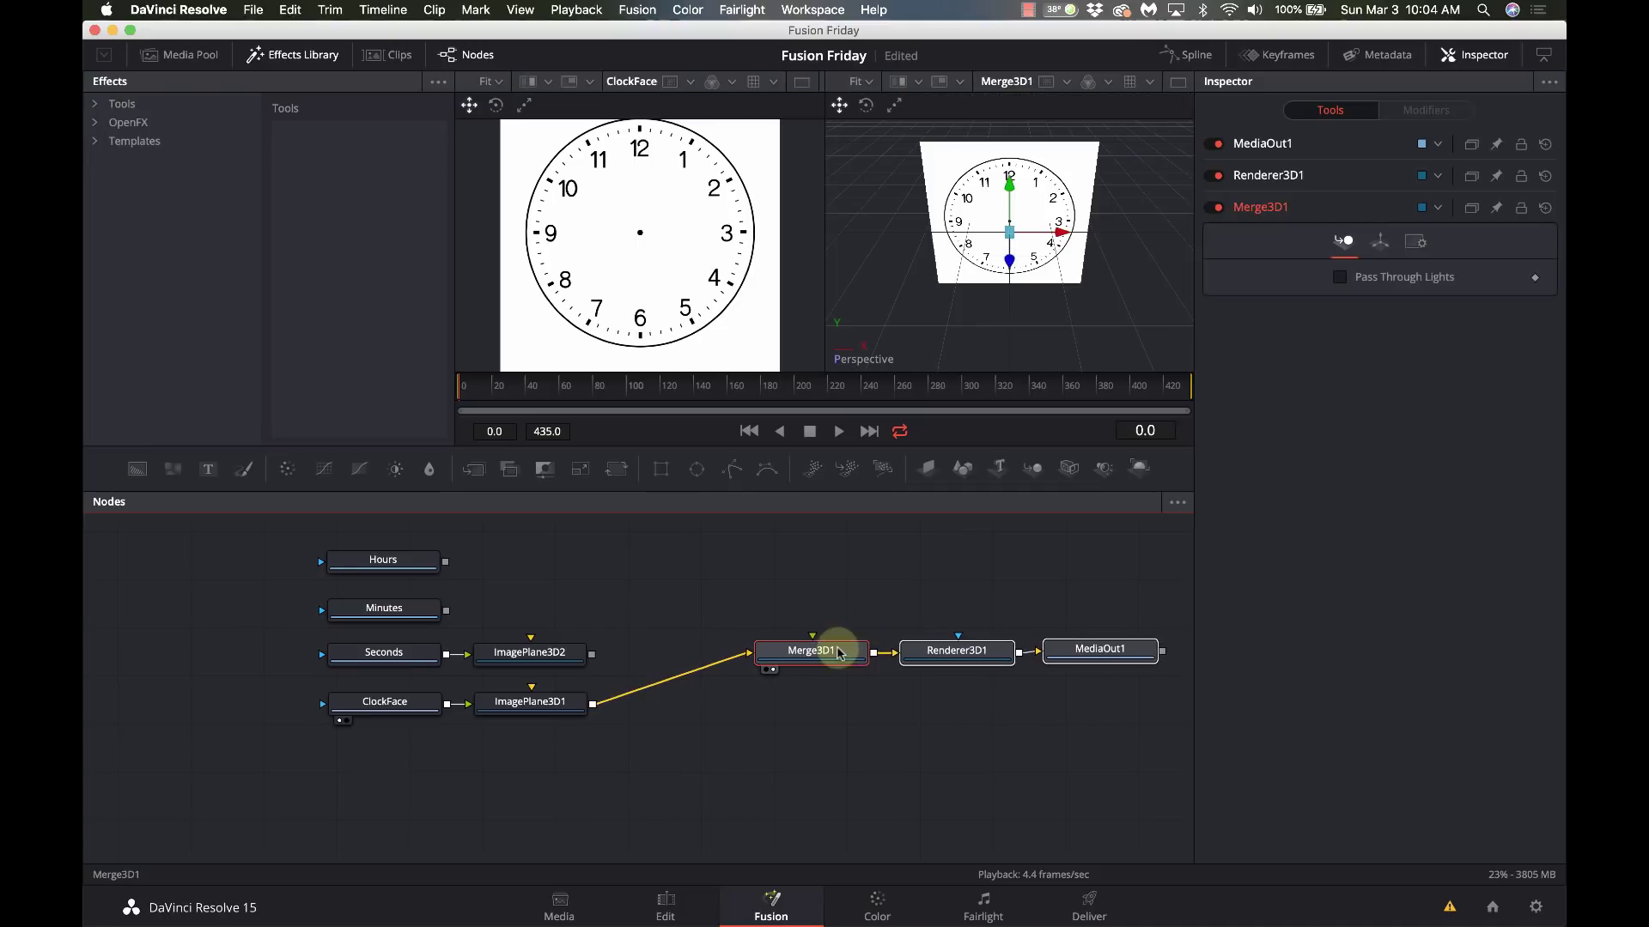
right_click(975, 343)
left_click(1108, 656)
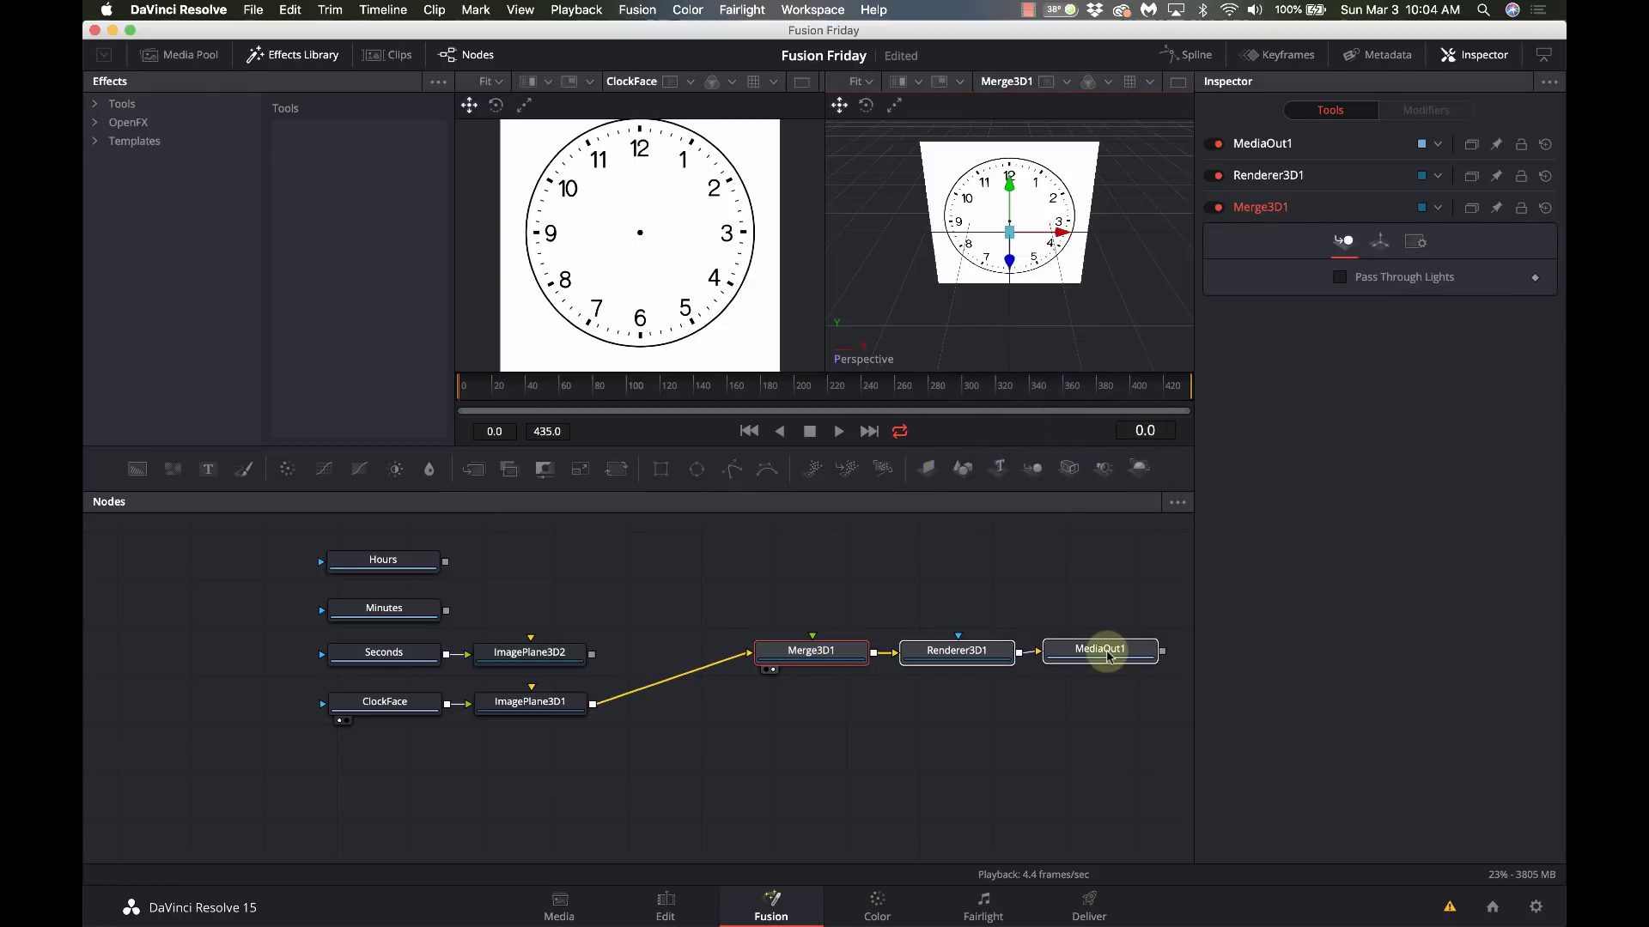
left_click(1107, 656)
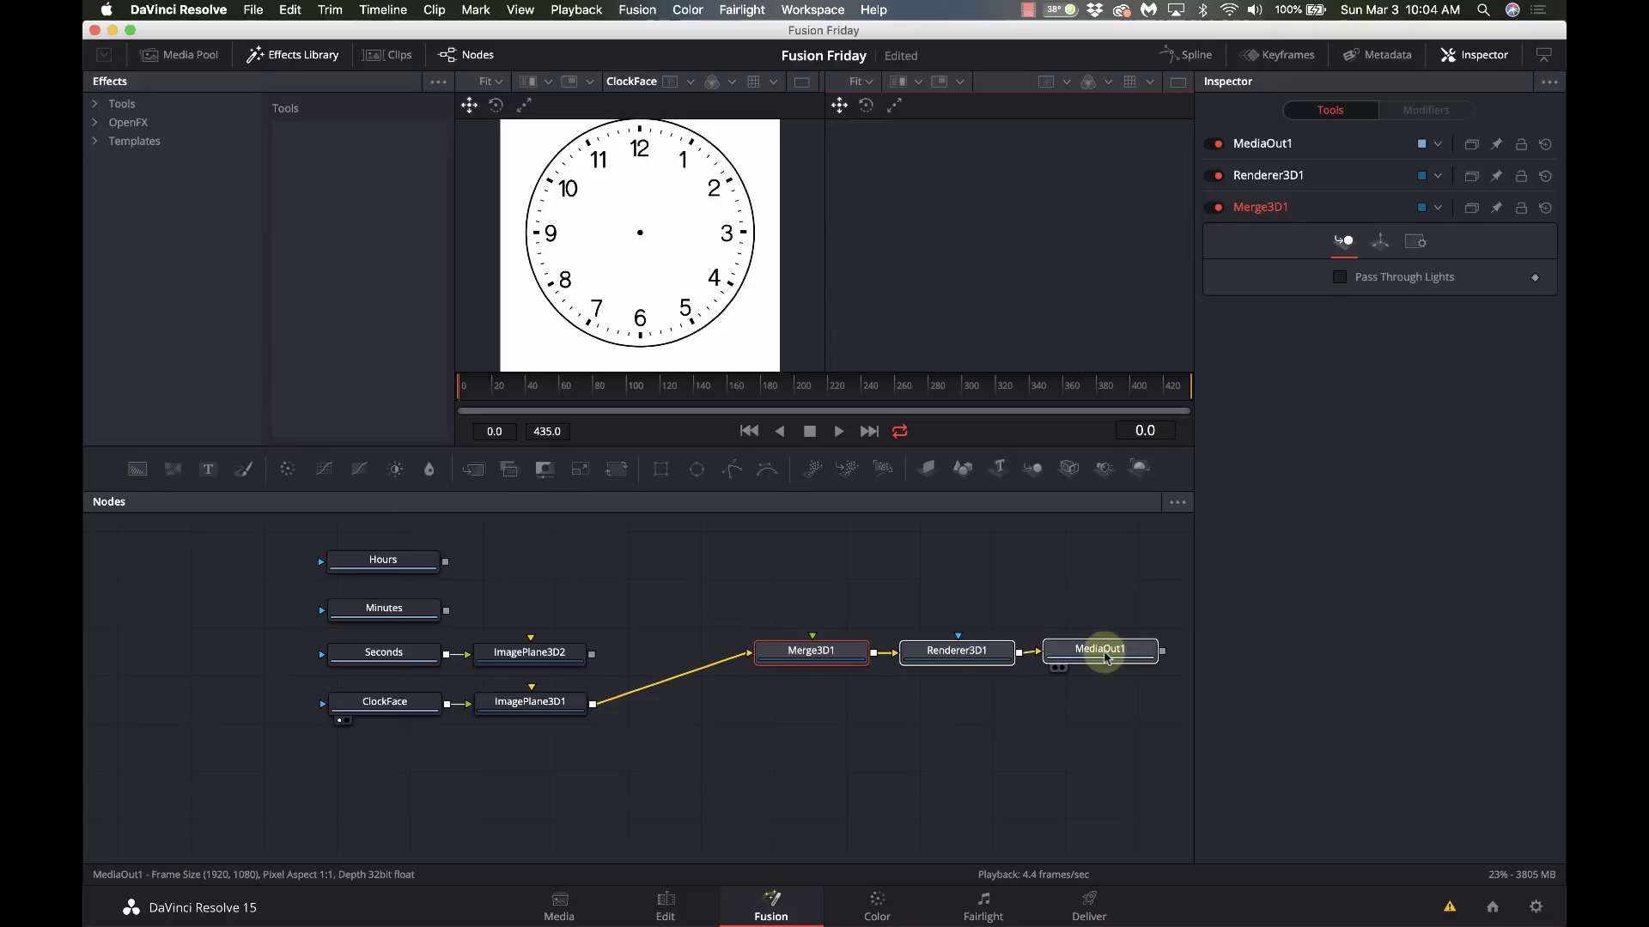
key("2")
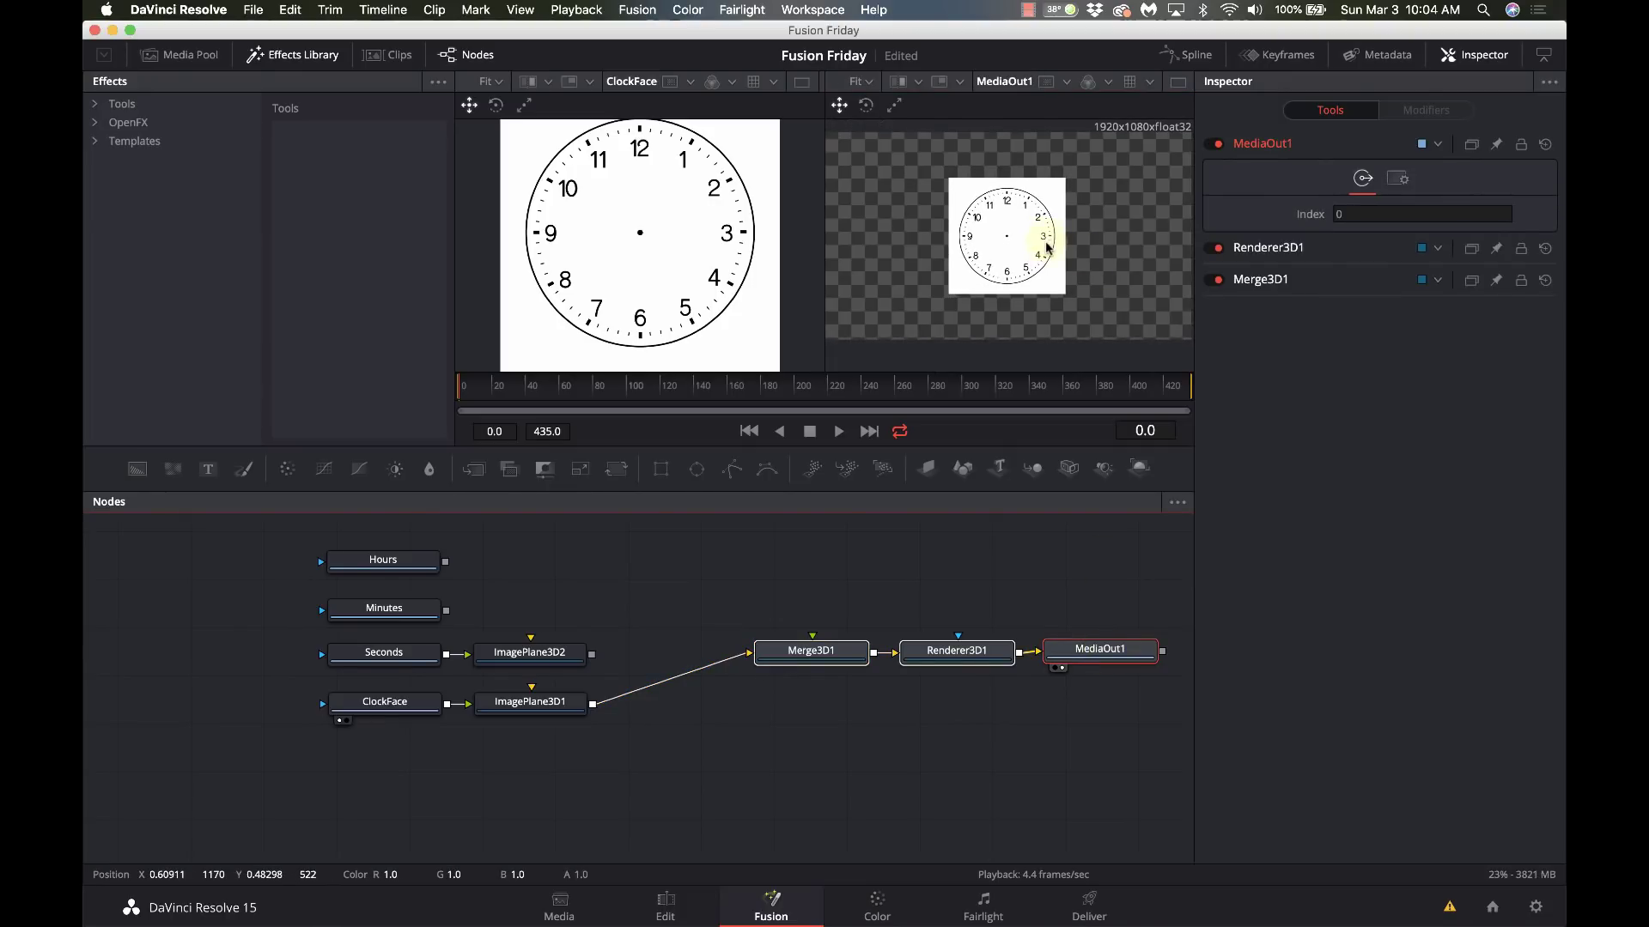
scroll(1046, 248, "up", 5)
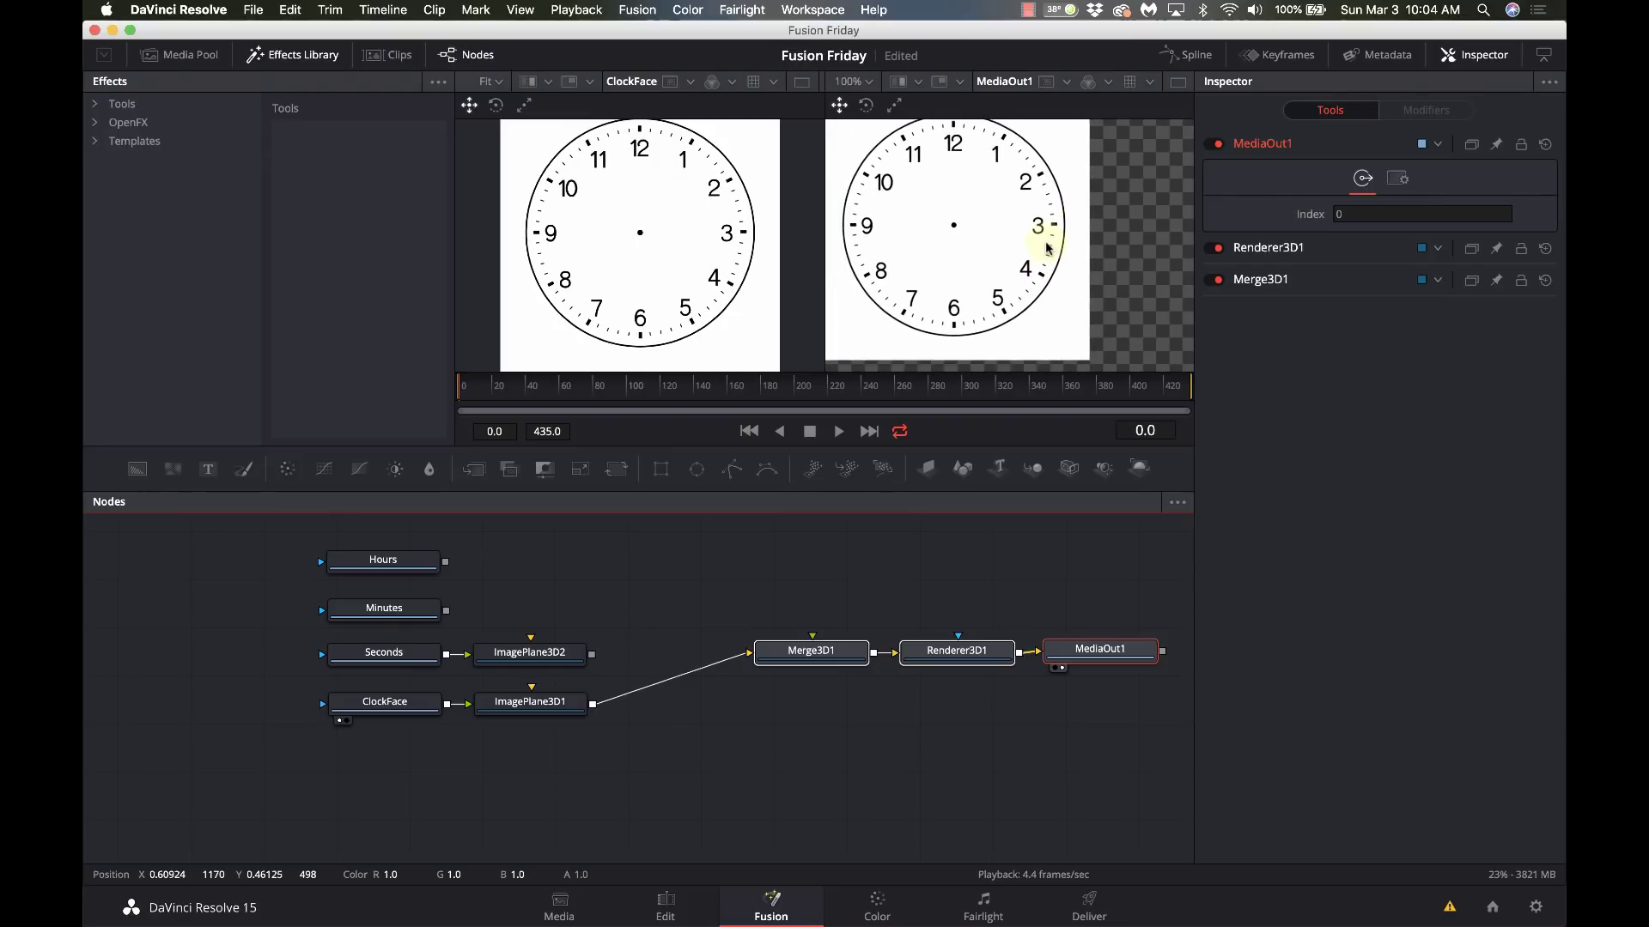
scroll(1047, 249, "down", 3)
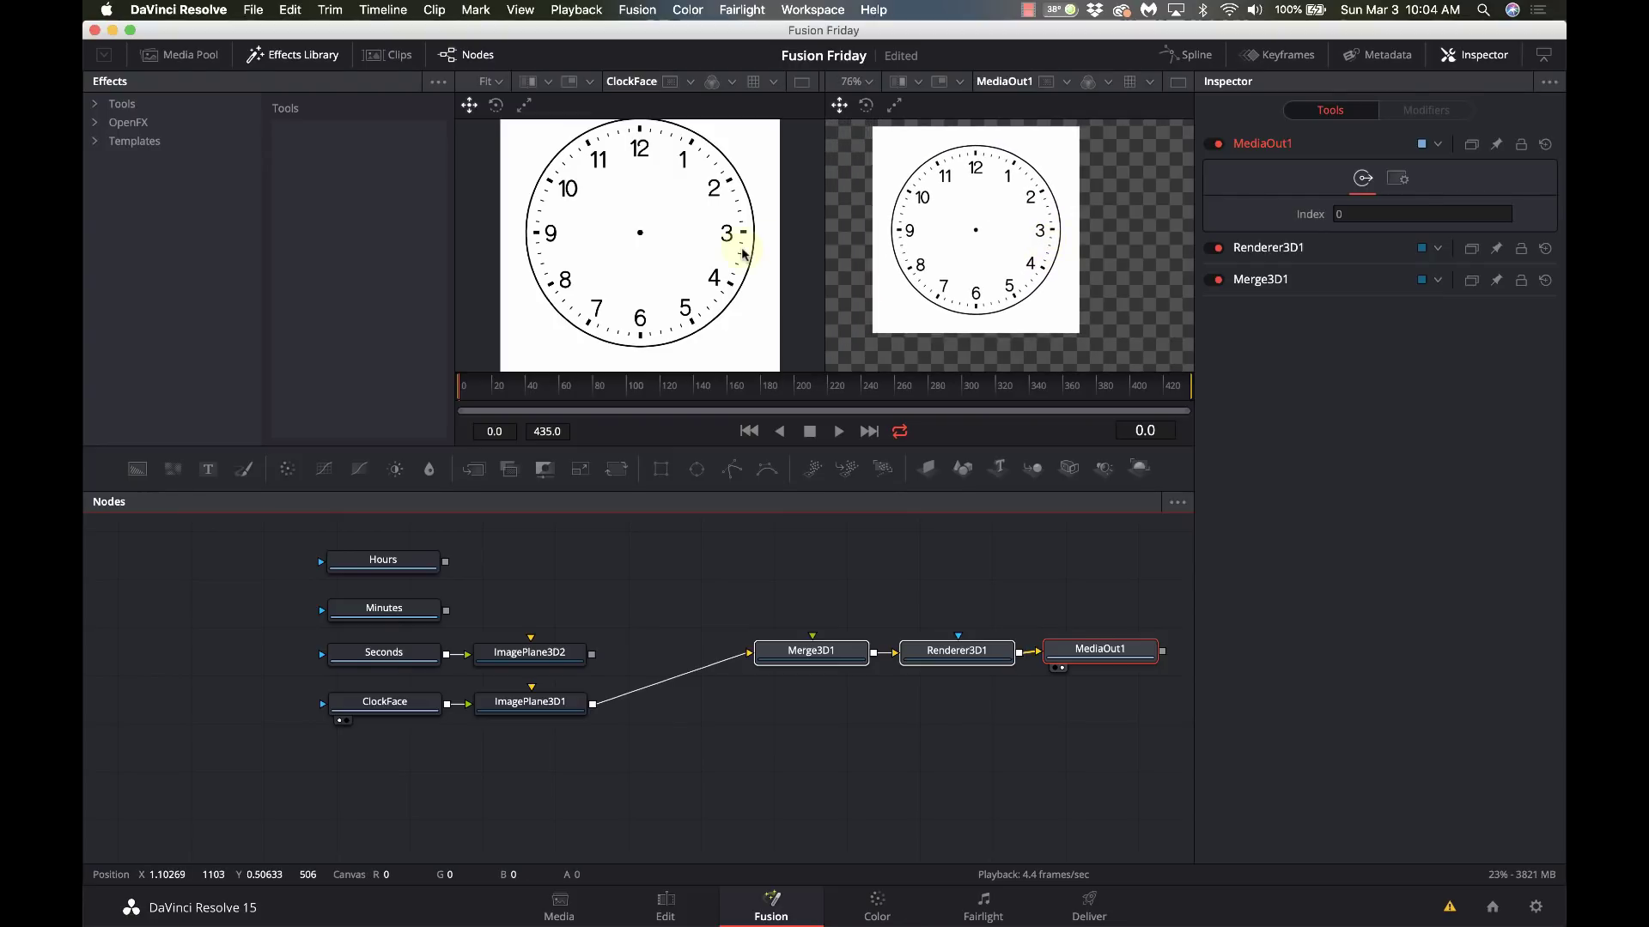
Step: Connect ImagePlane3D2 into Merge3D1 and enter a first Scale value for the red plane
left_click(558, 666)
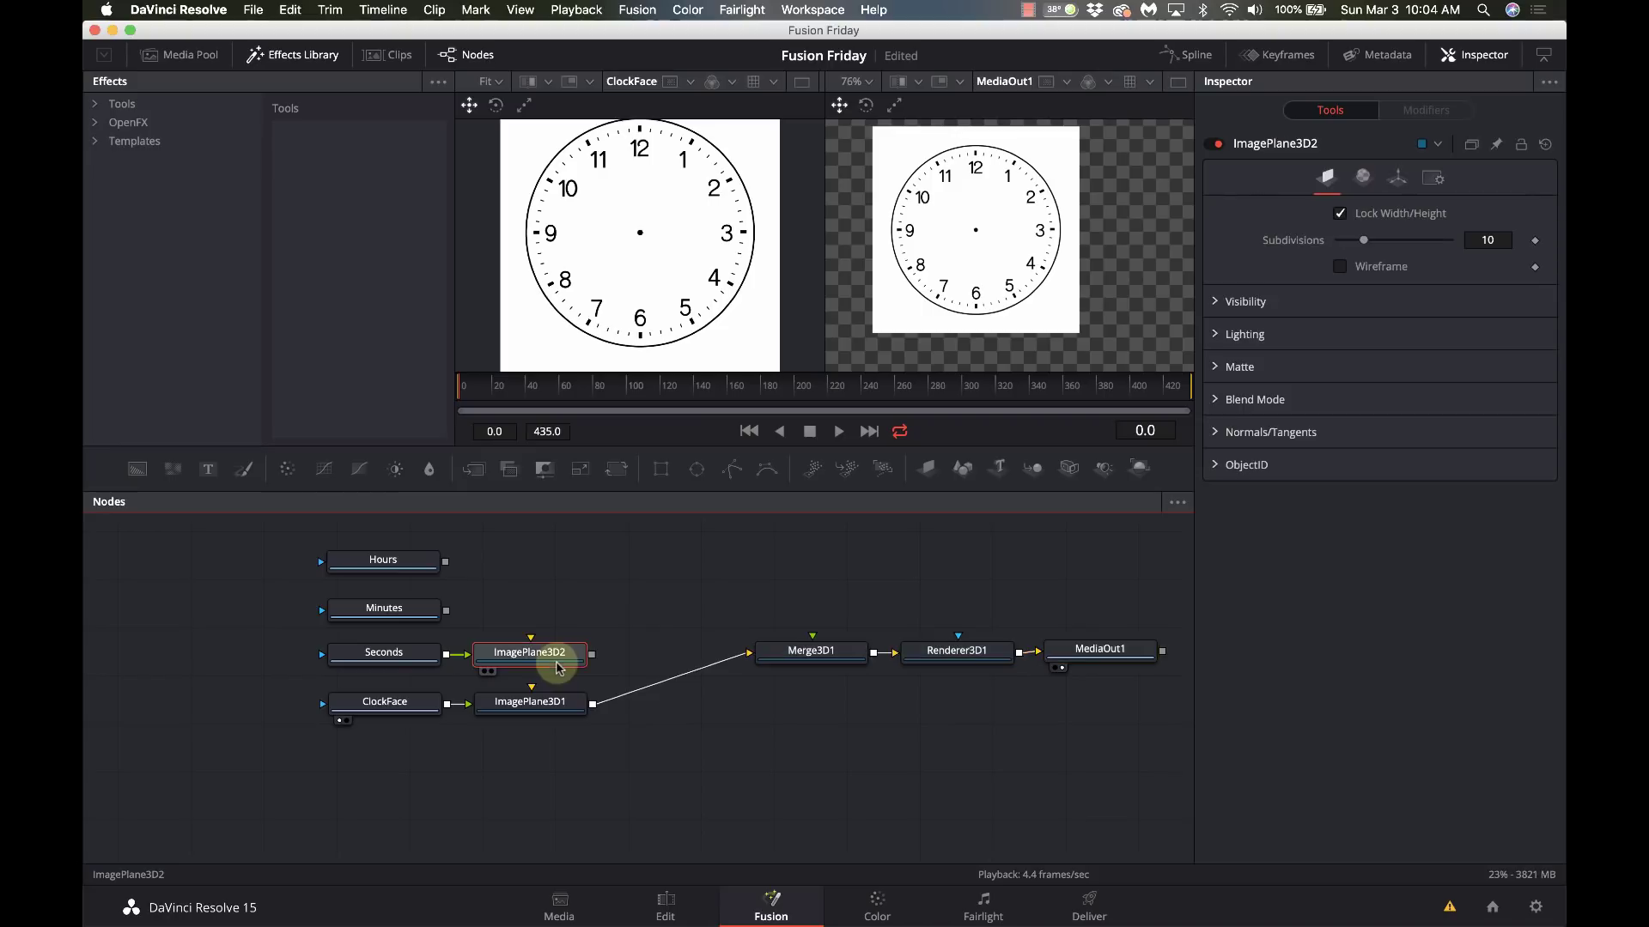
left_click_drag(593, 658, 822, 650)
left_click(515, 665)
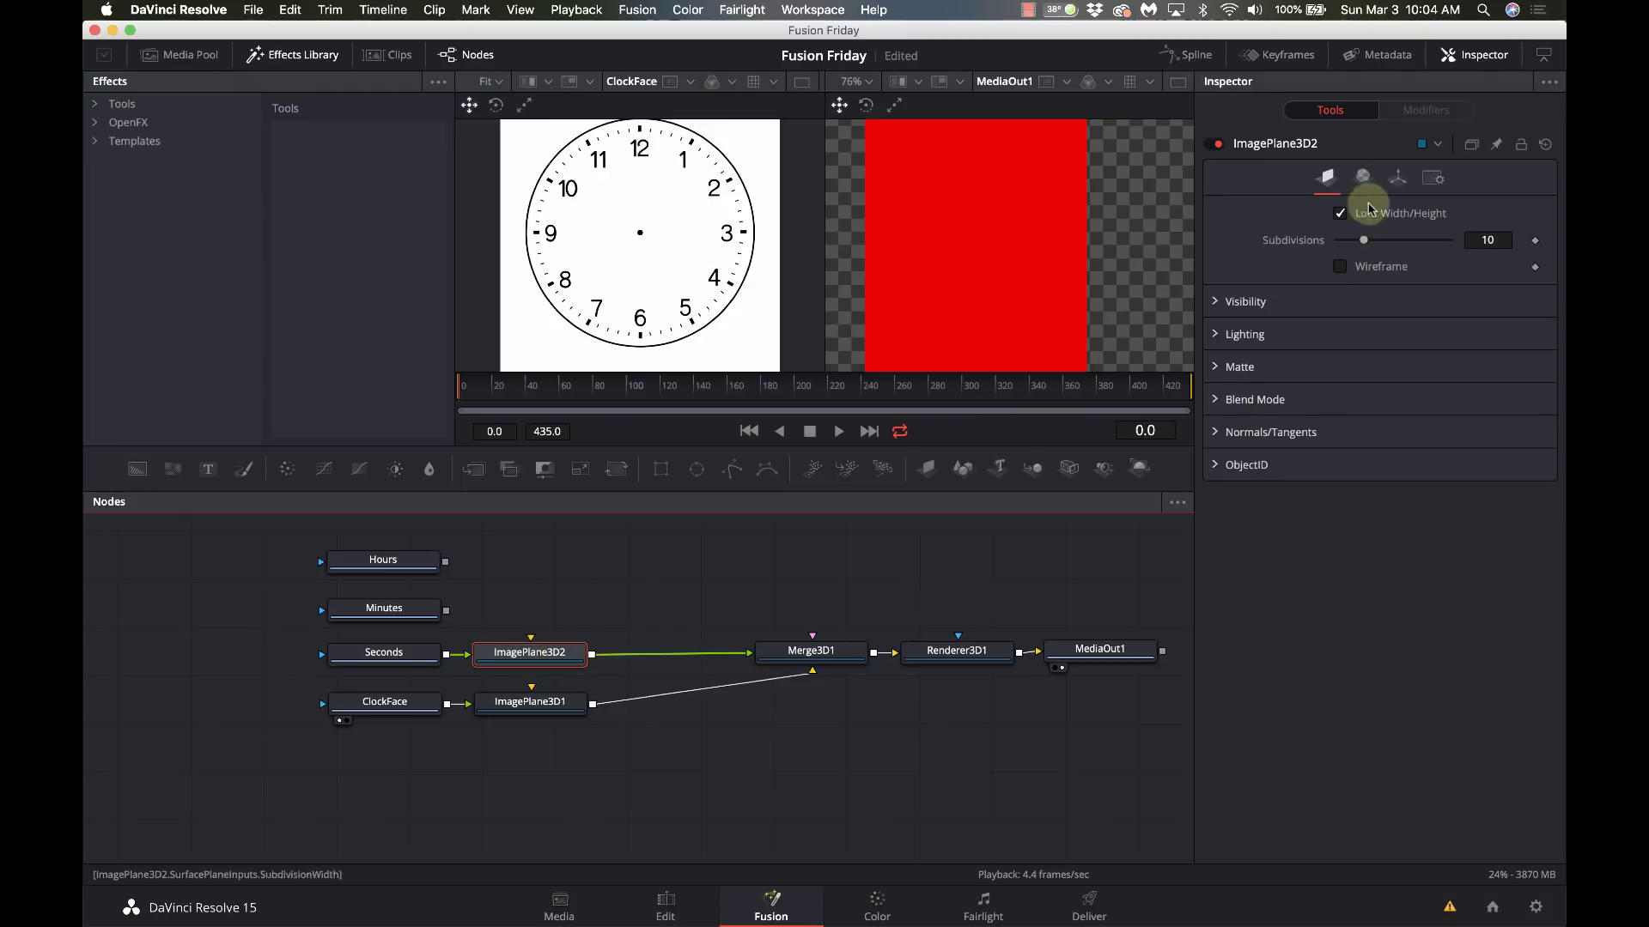
left_click(1409, 168)
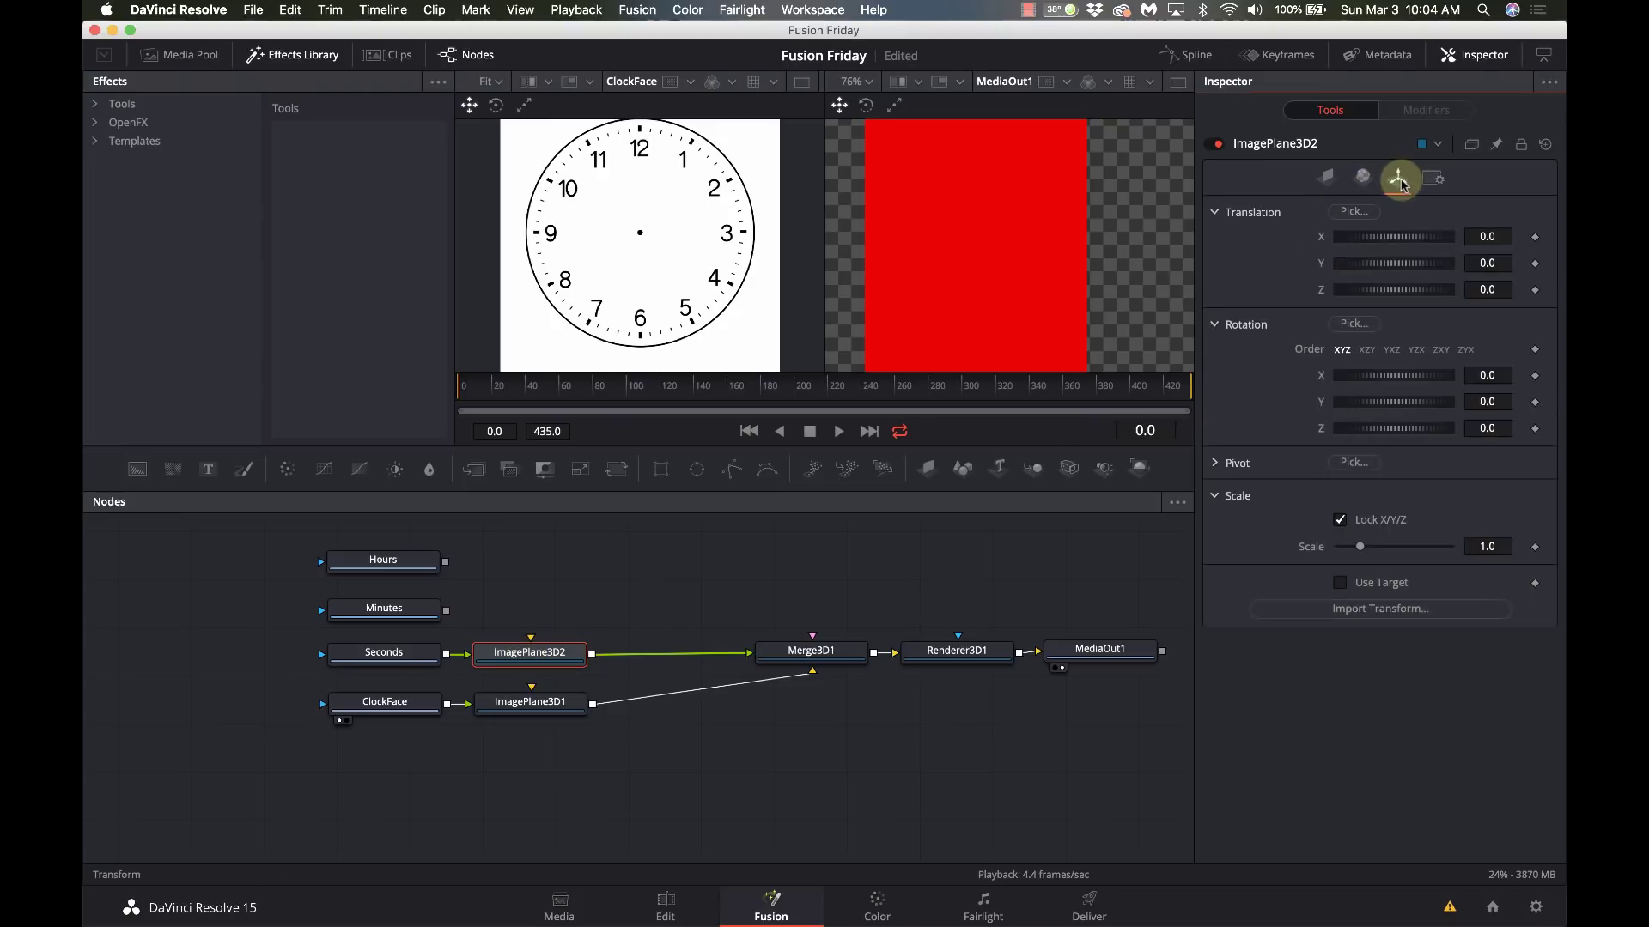
left_click(1499, 544)
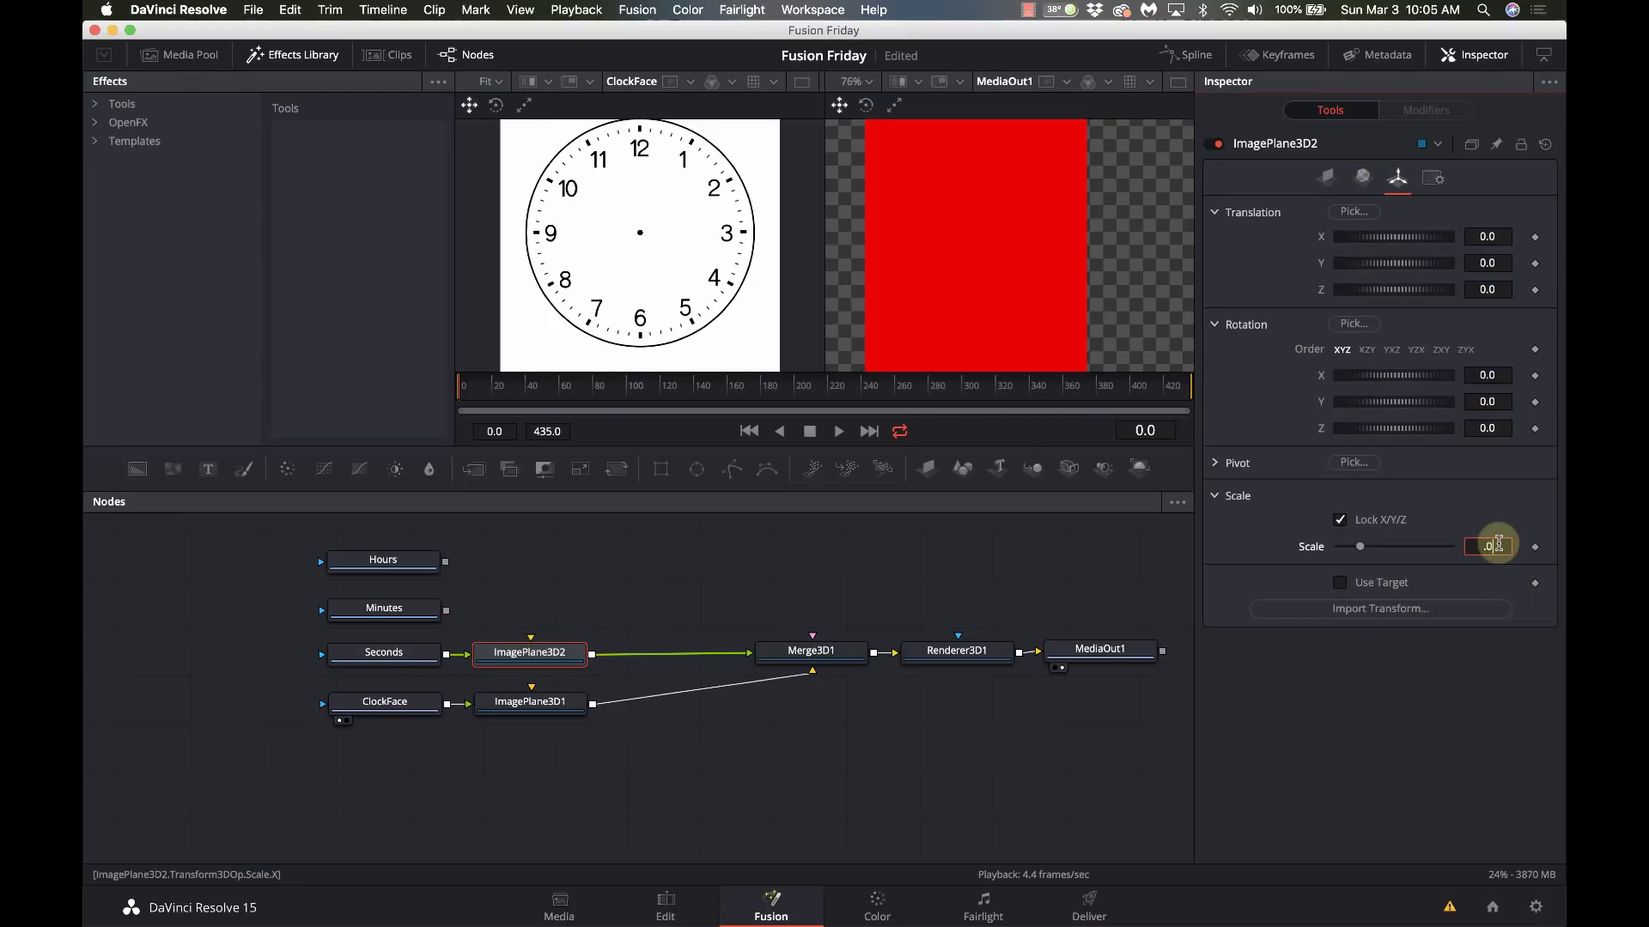
key("Return")
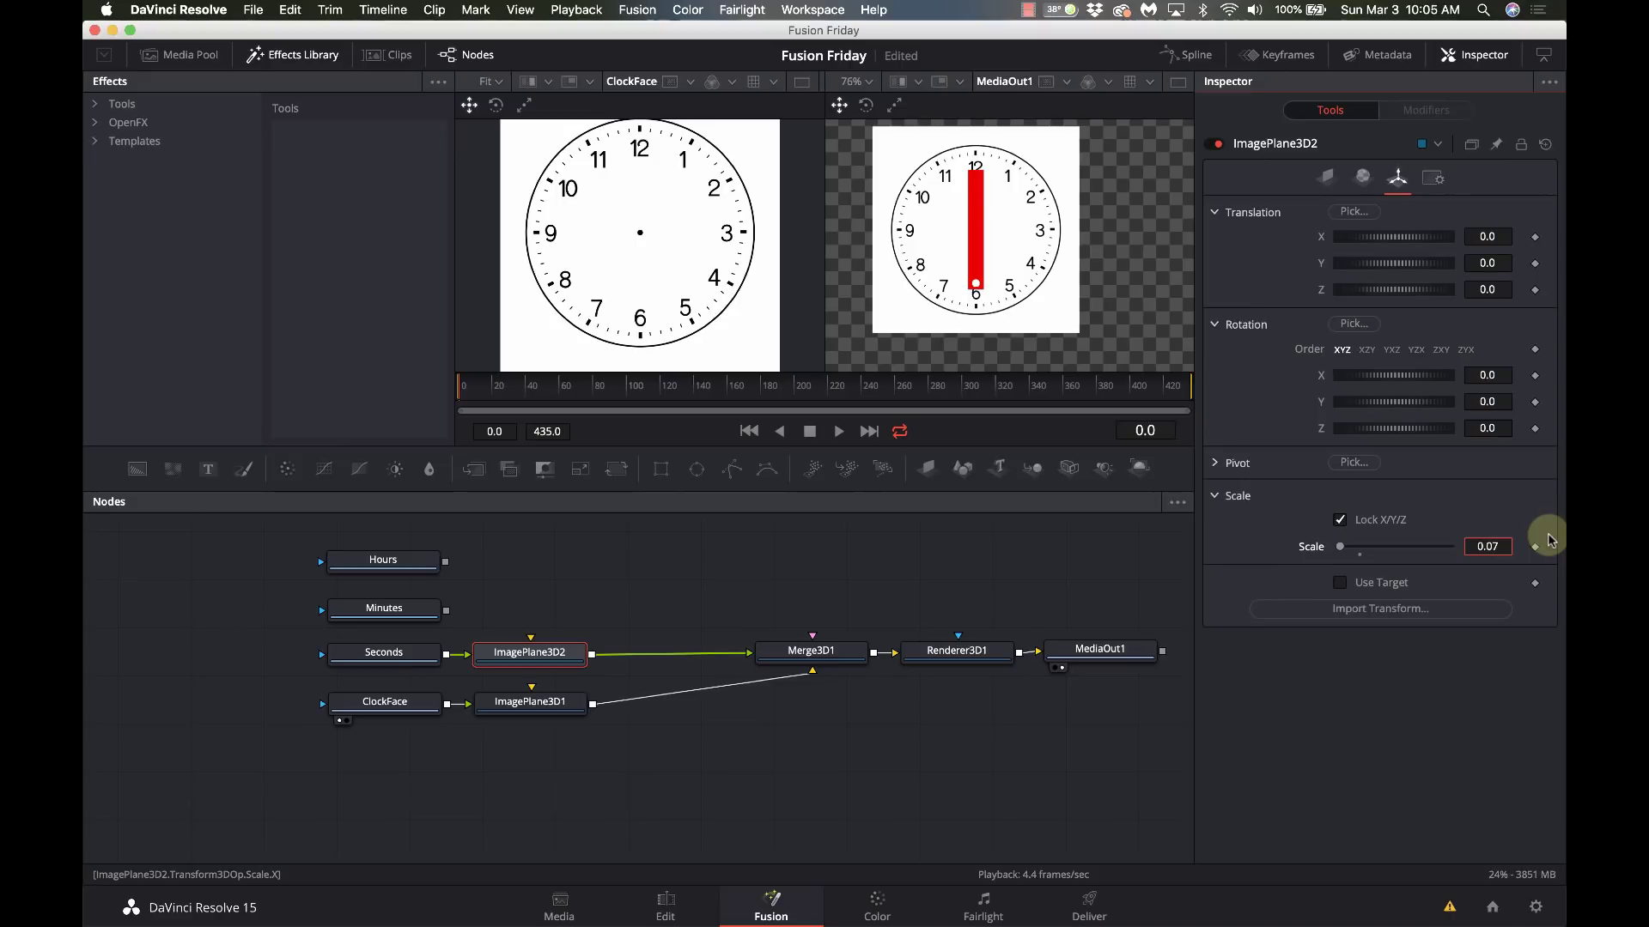
key("Return")
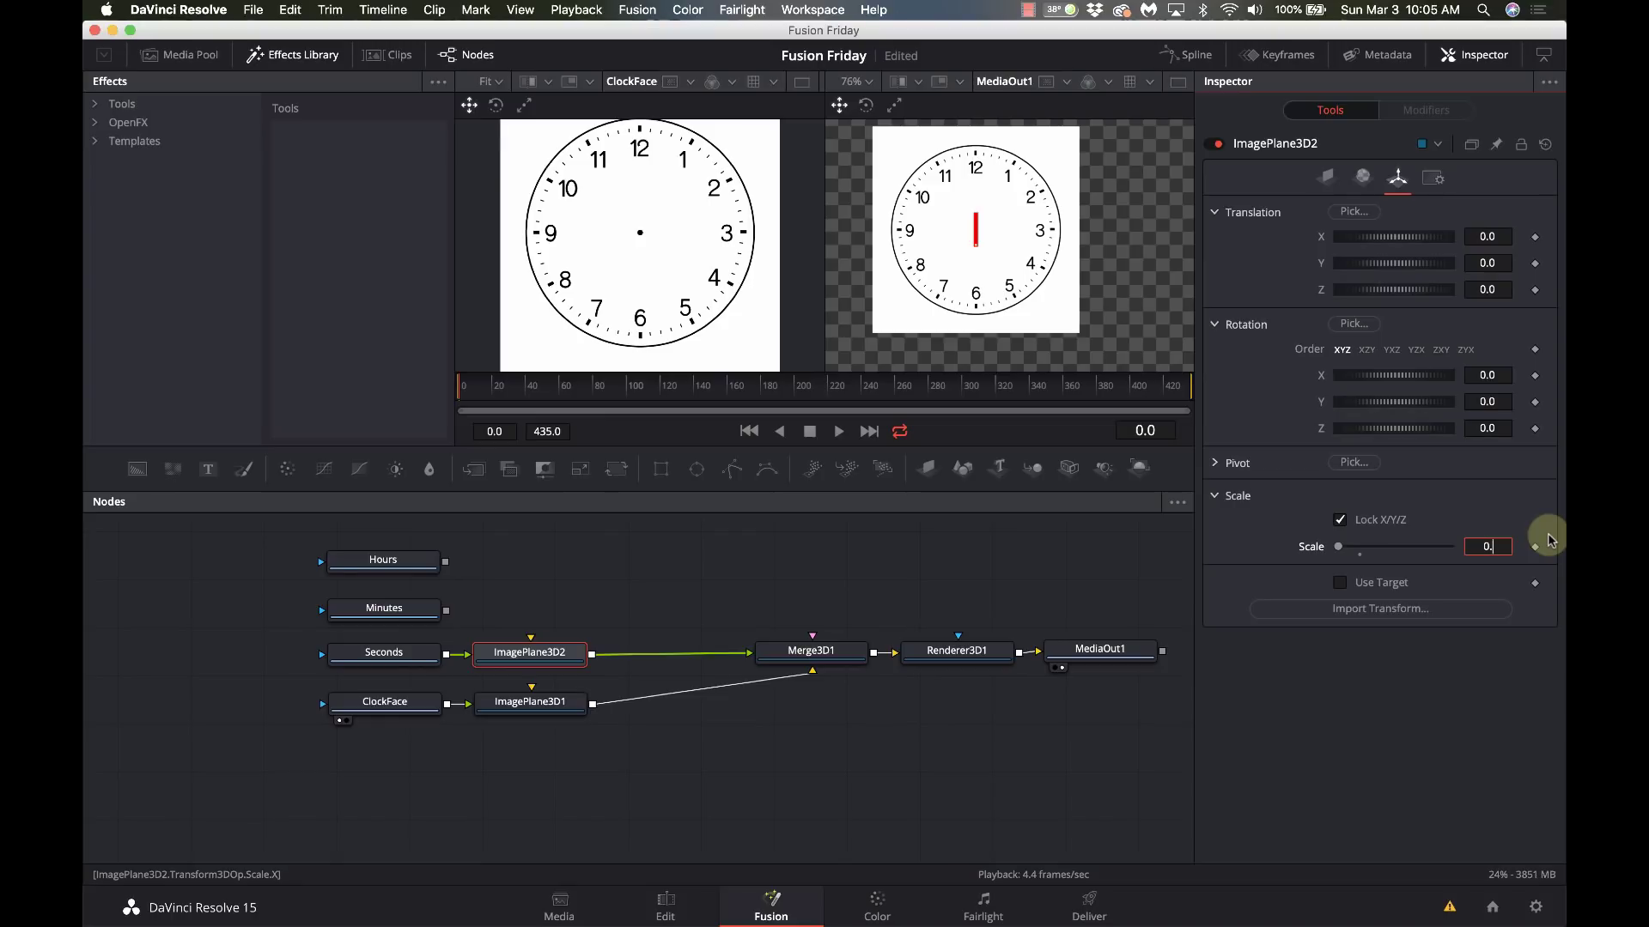
Step: Step the red plane's Scale through 0.5, 0.3, 0.2, 0.1 and 0.07, settling on 0.04
key("Return")
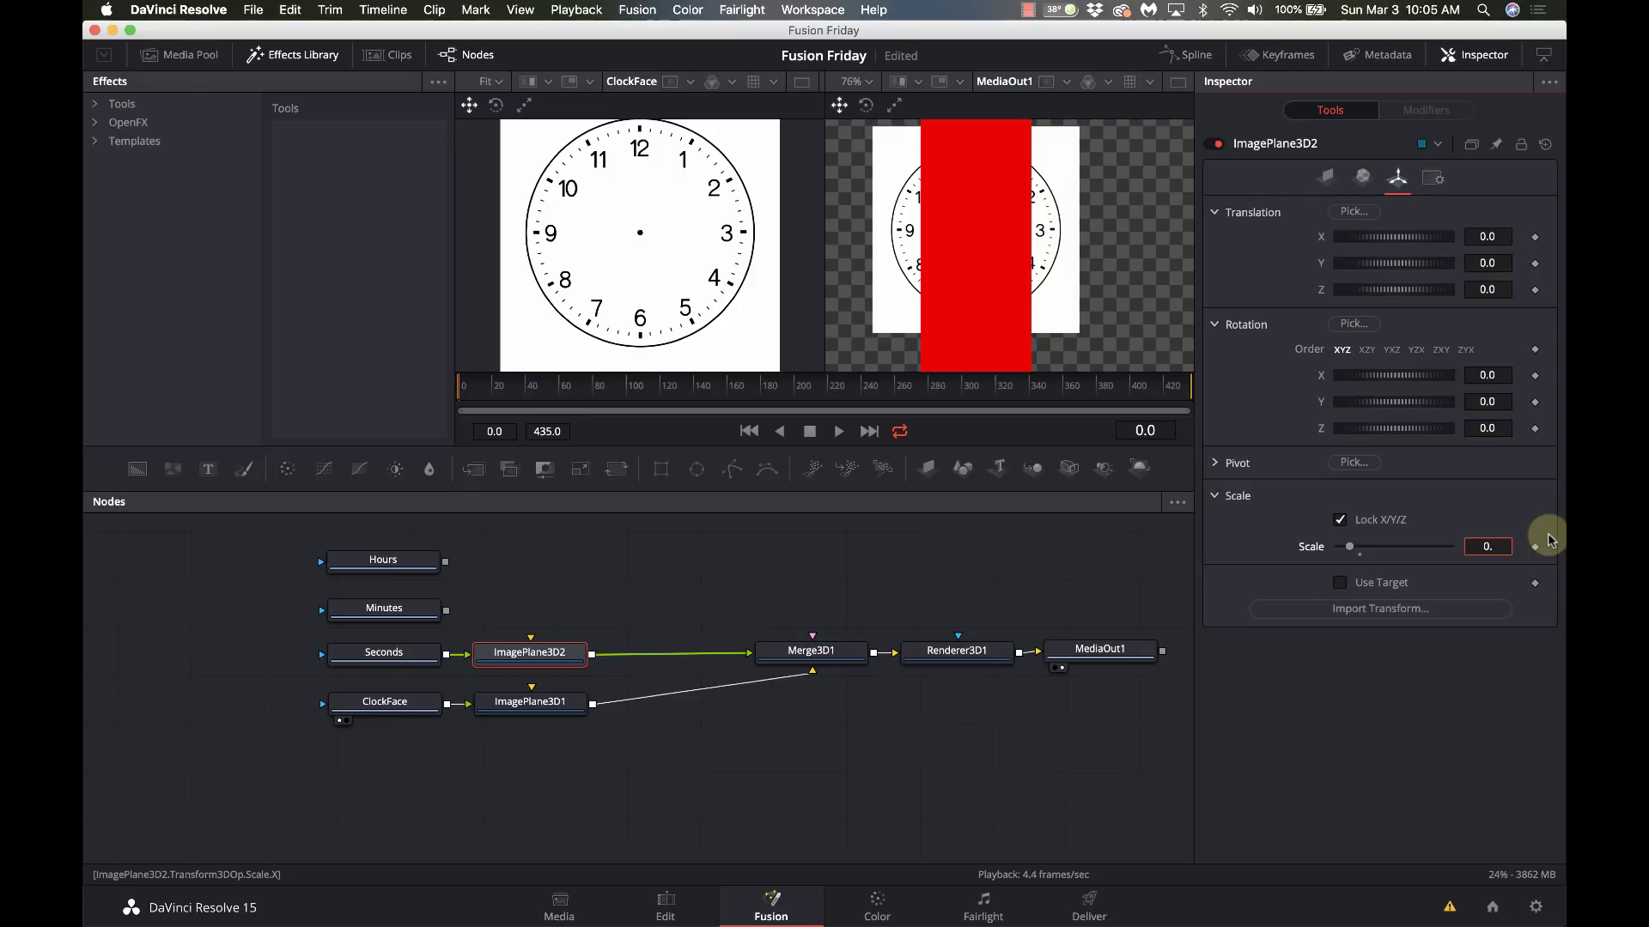
key("Return")
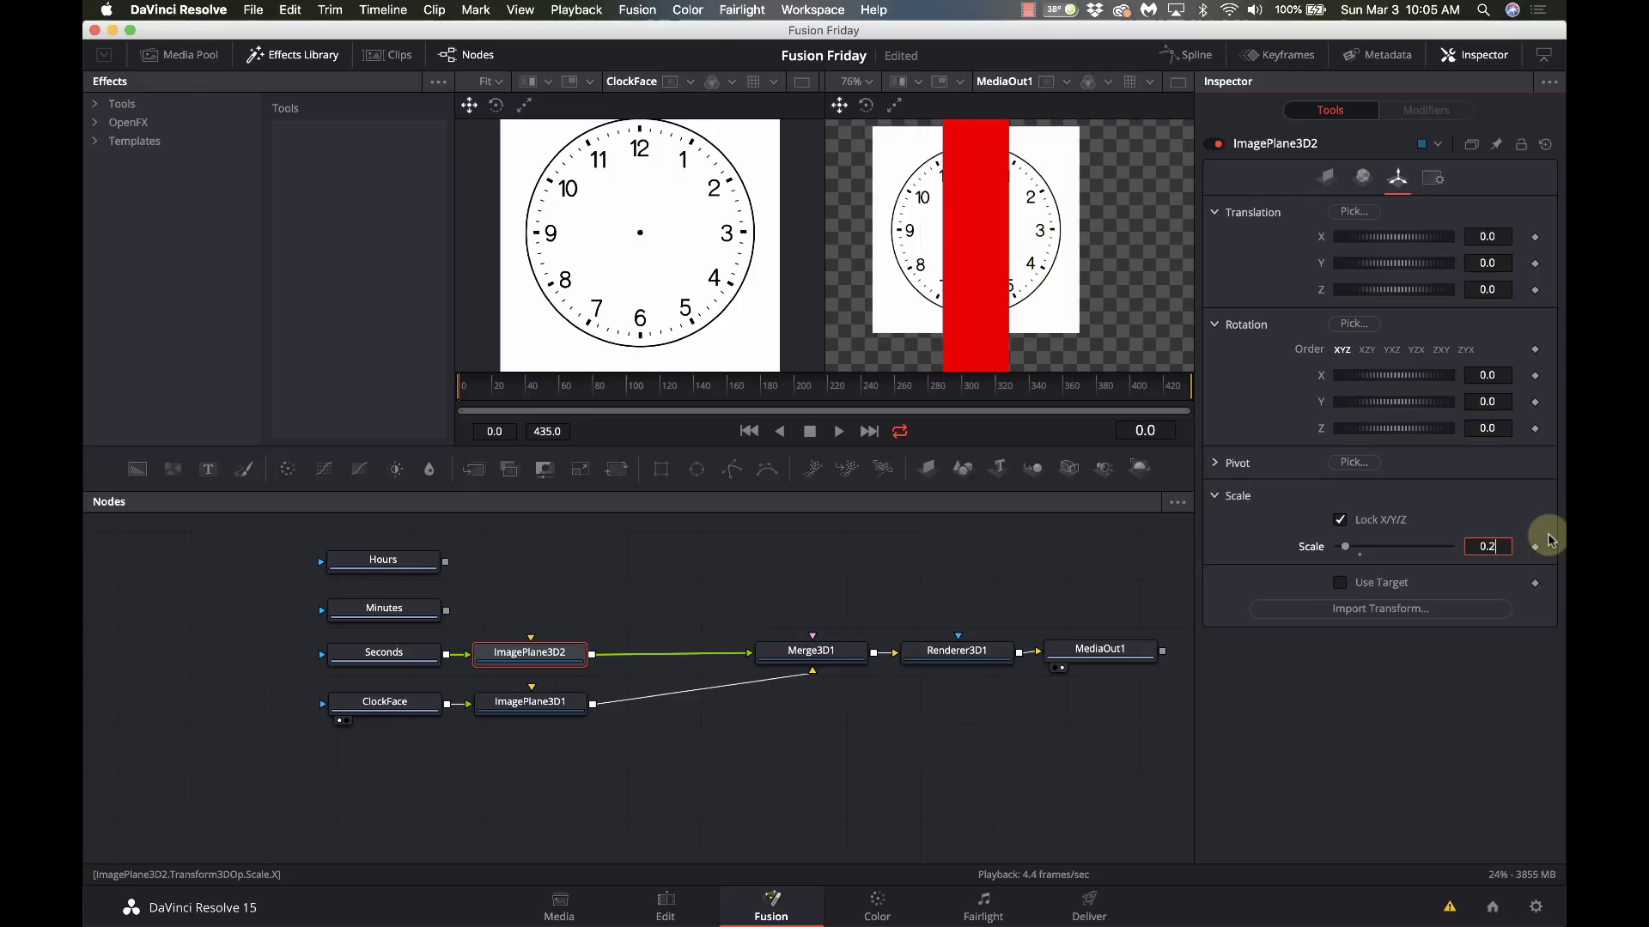
key("Return")
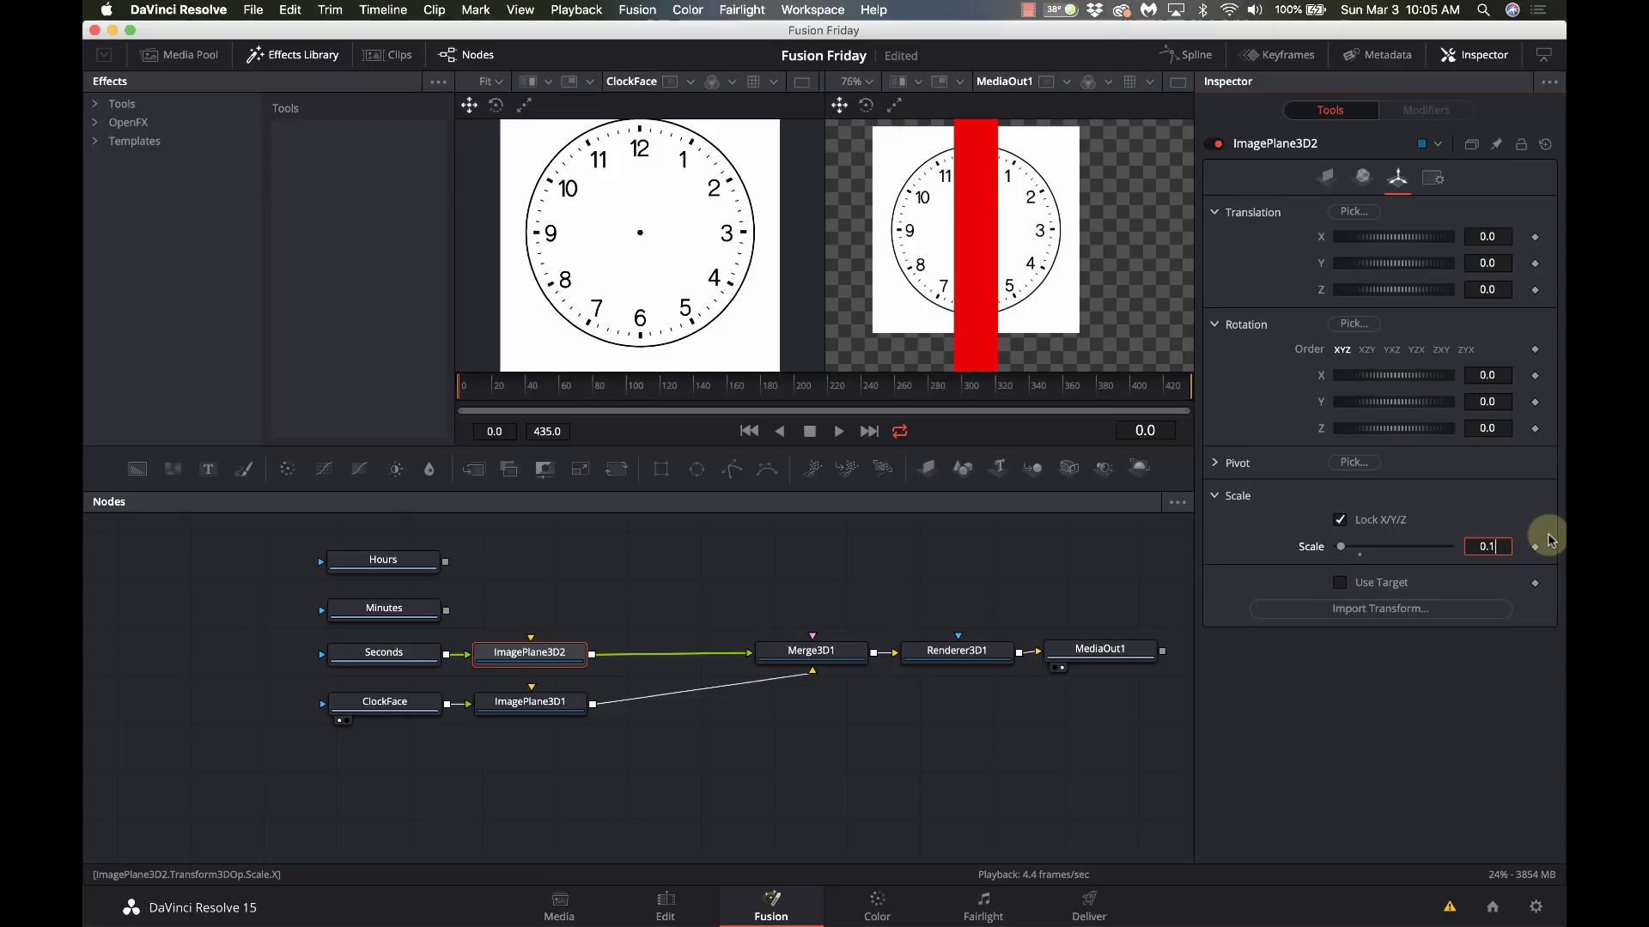
key("Return")
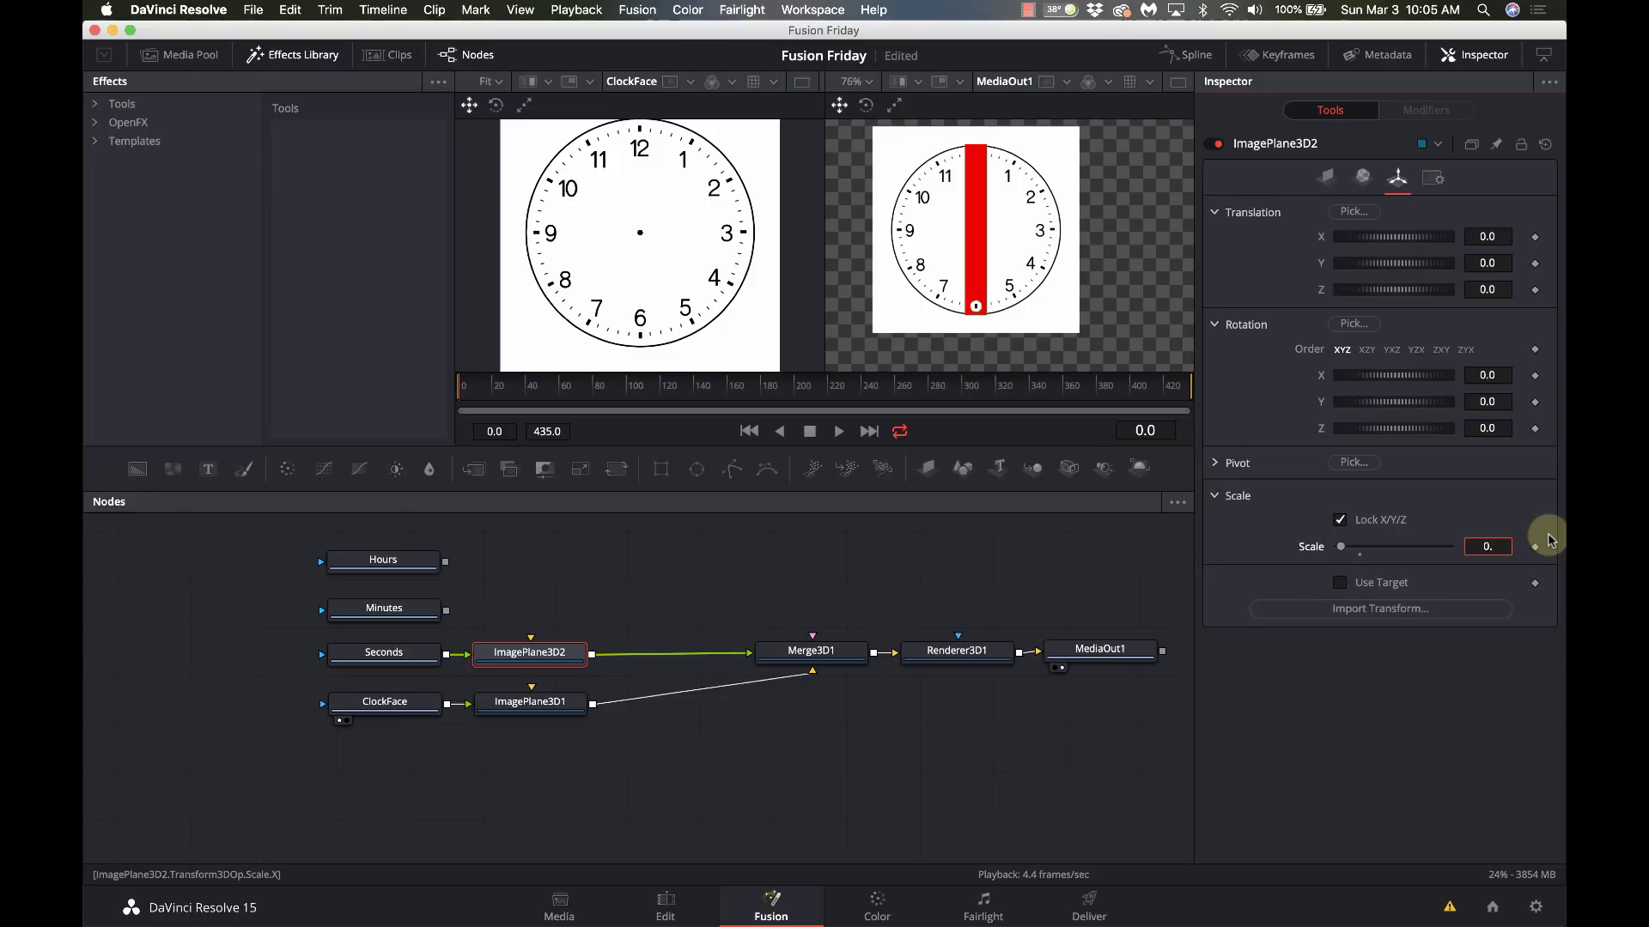
type("0.07")
key("Return")
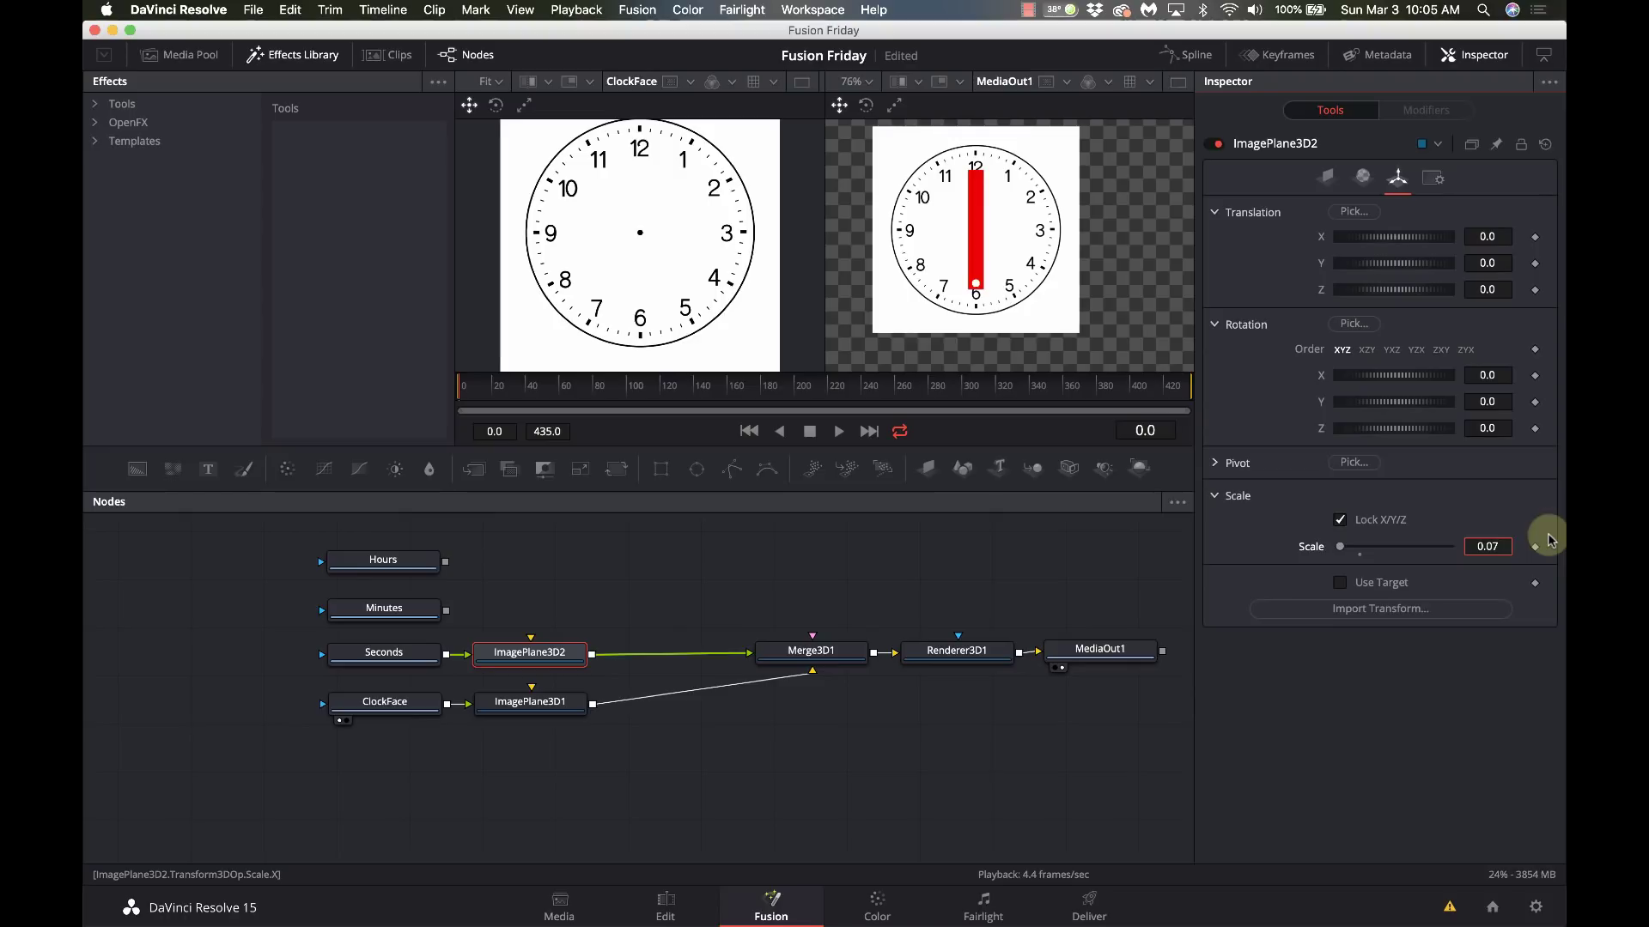
key("BackSpace")
type("4")
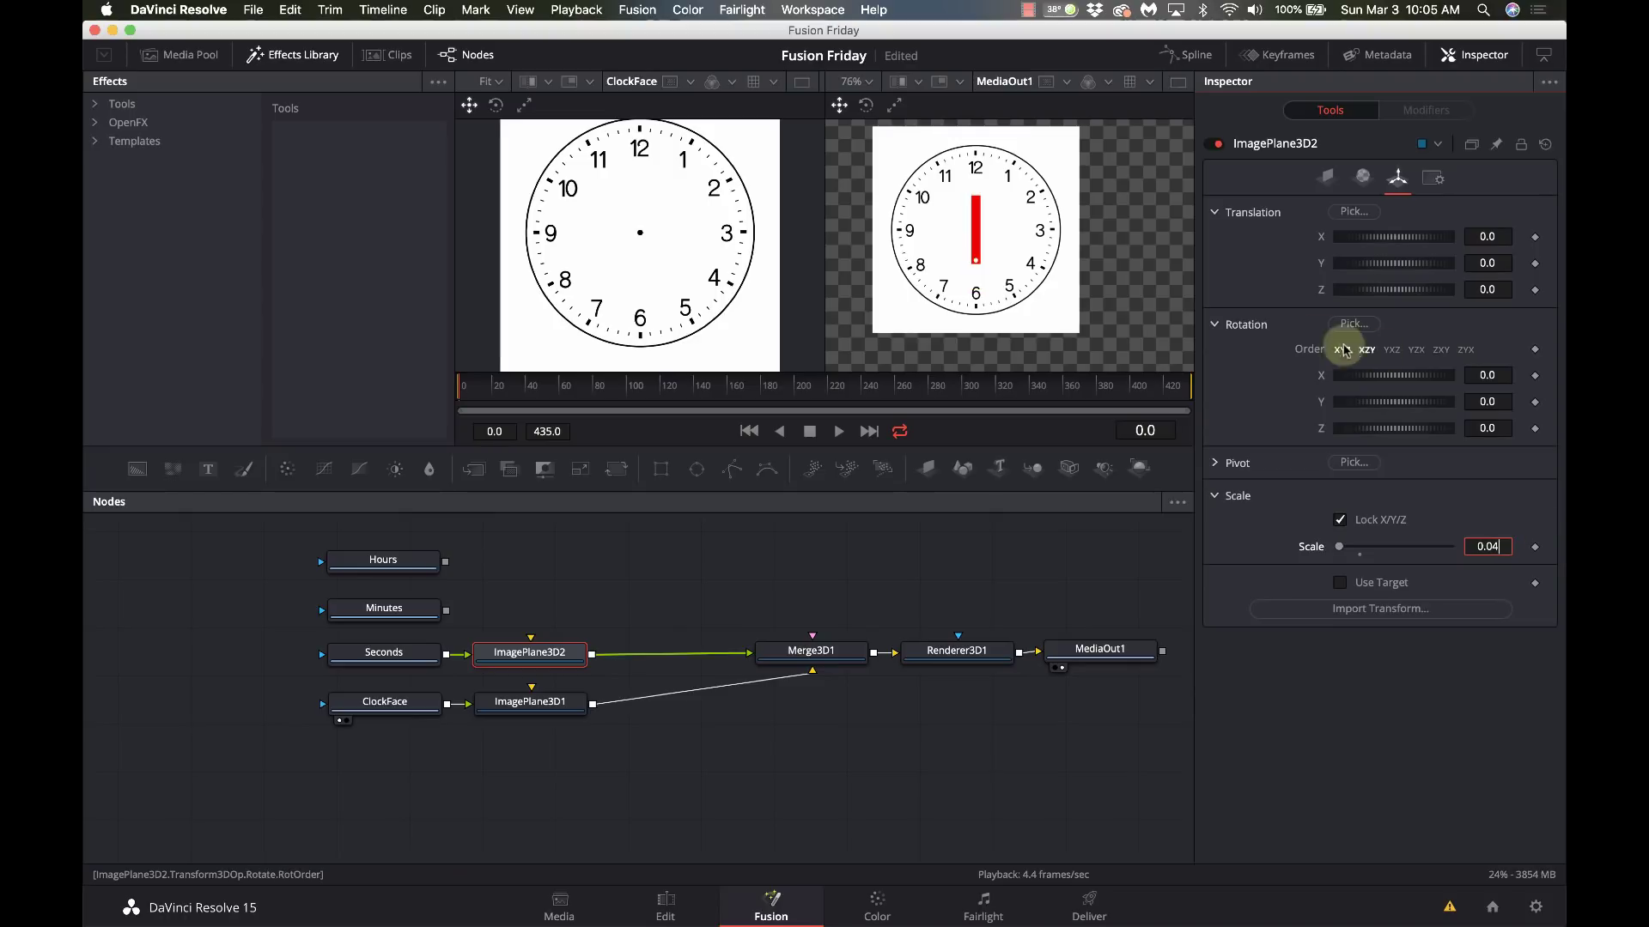
left_click(558, 667)
Step: Drag the red hand upward with the Y gizmo in the 3D viewer
key("1")
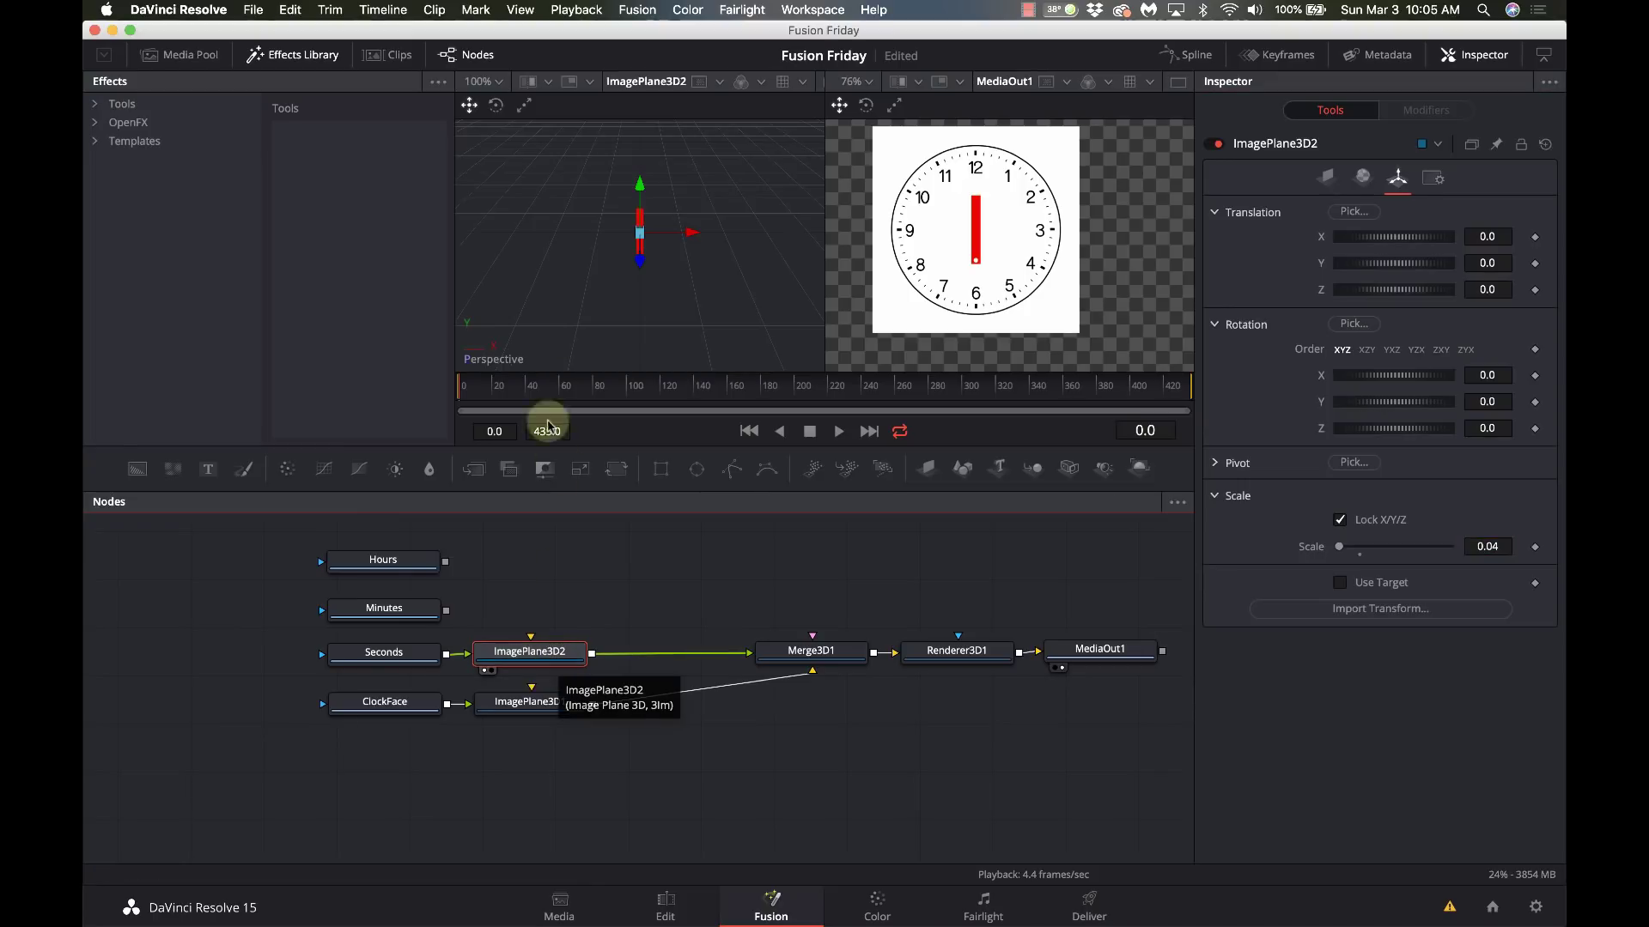
left_click_drag(639, 189, 635, 170)
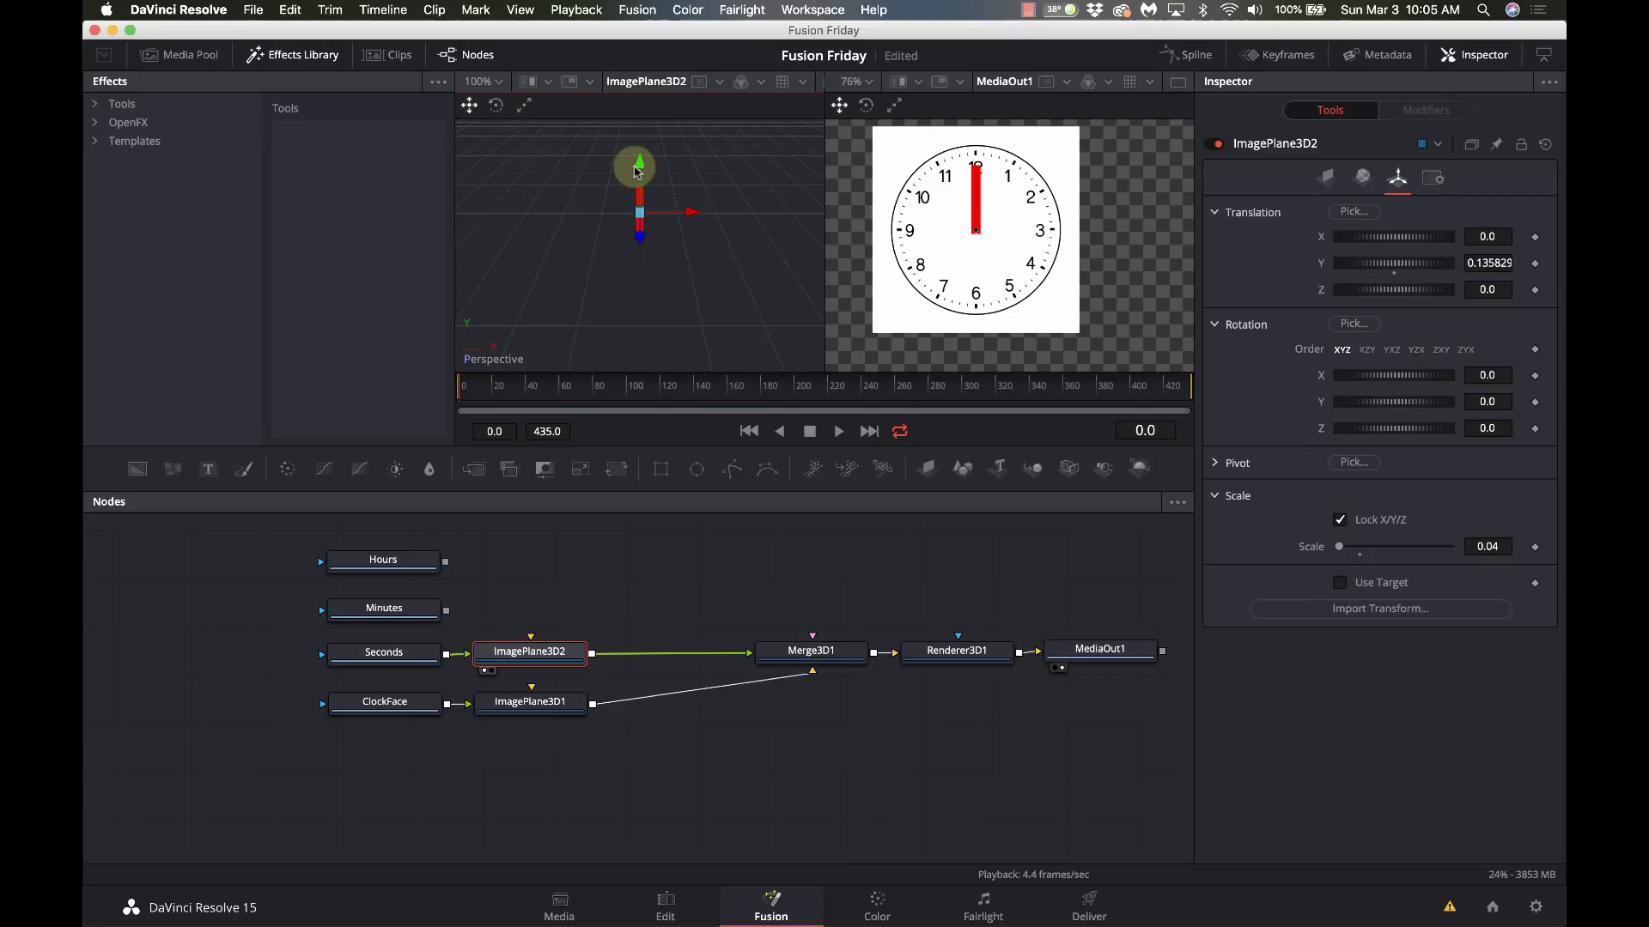
scroll(747, 249, "up", 3)
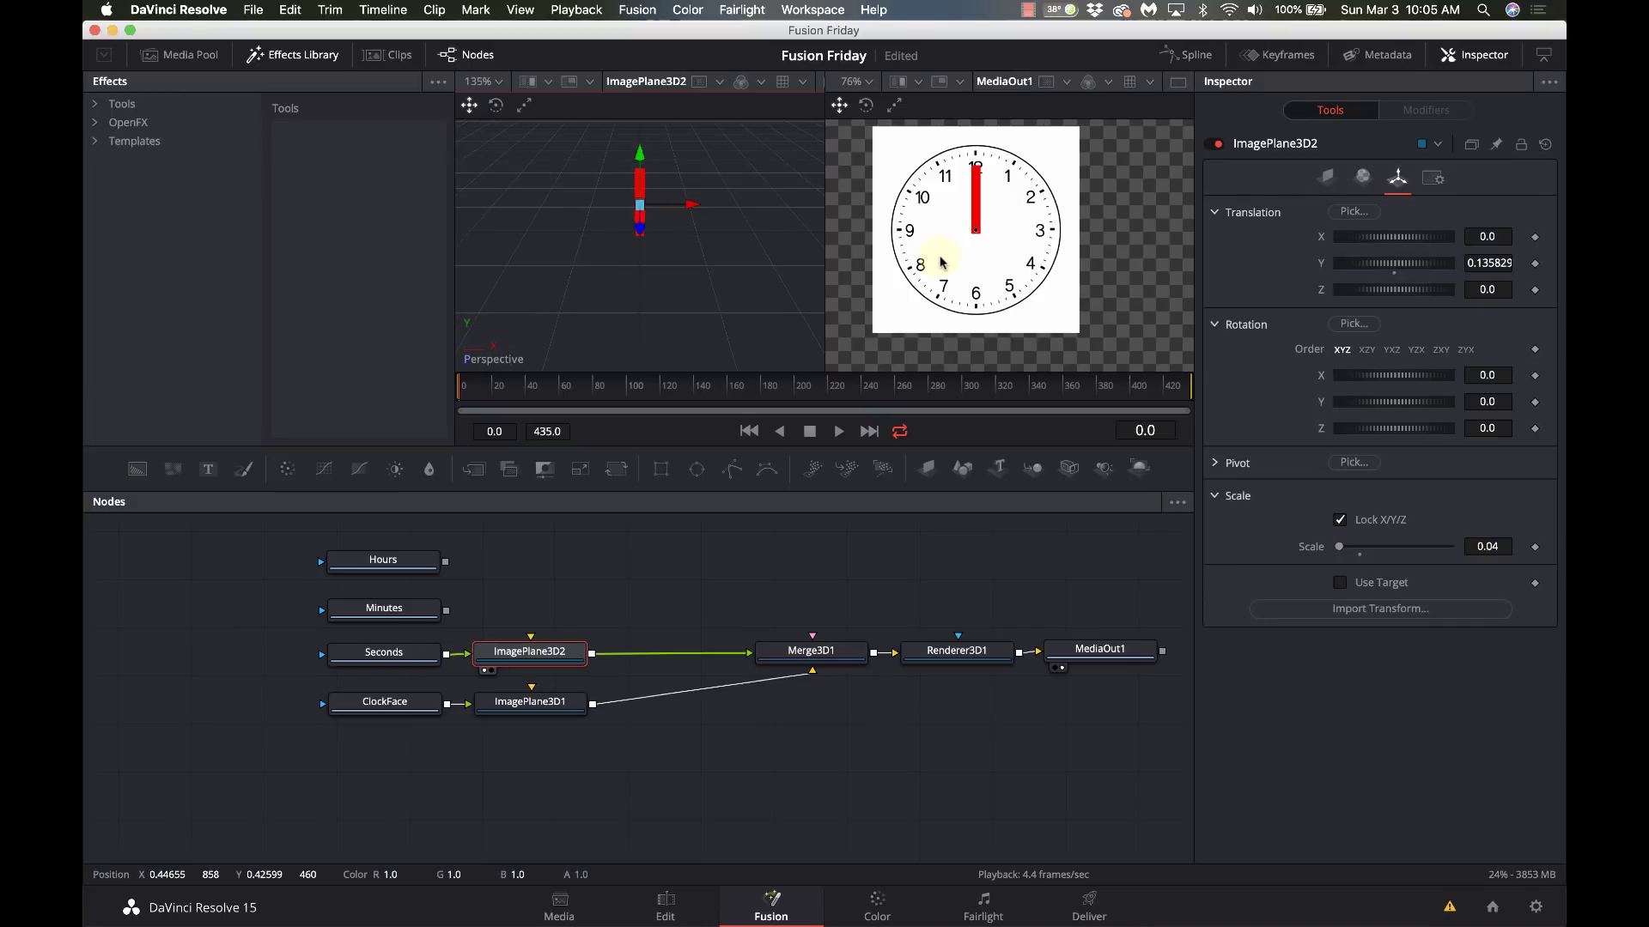
scroll(938, 262, "up", 10)
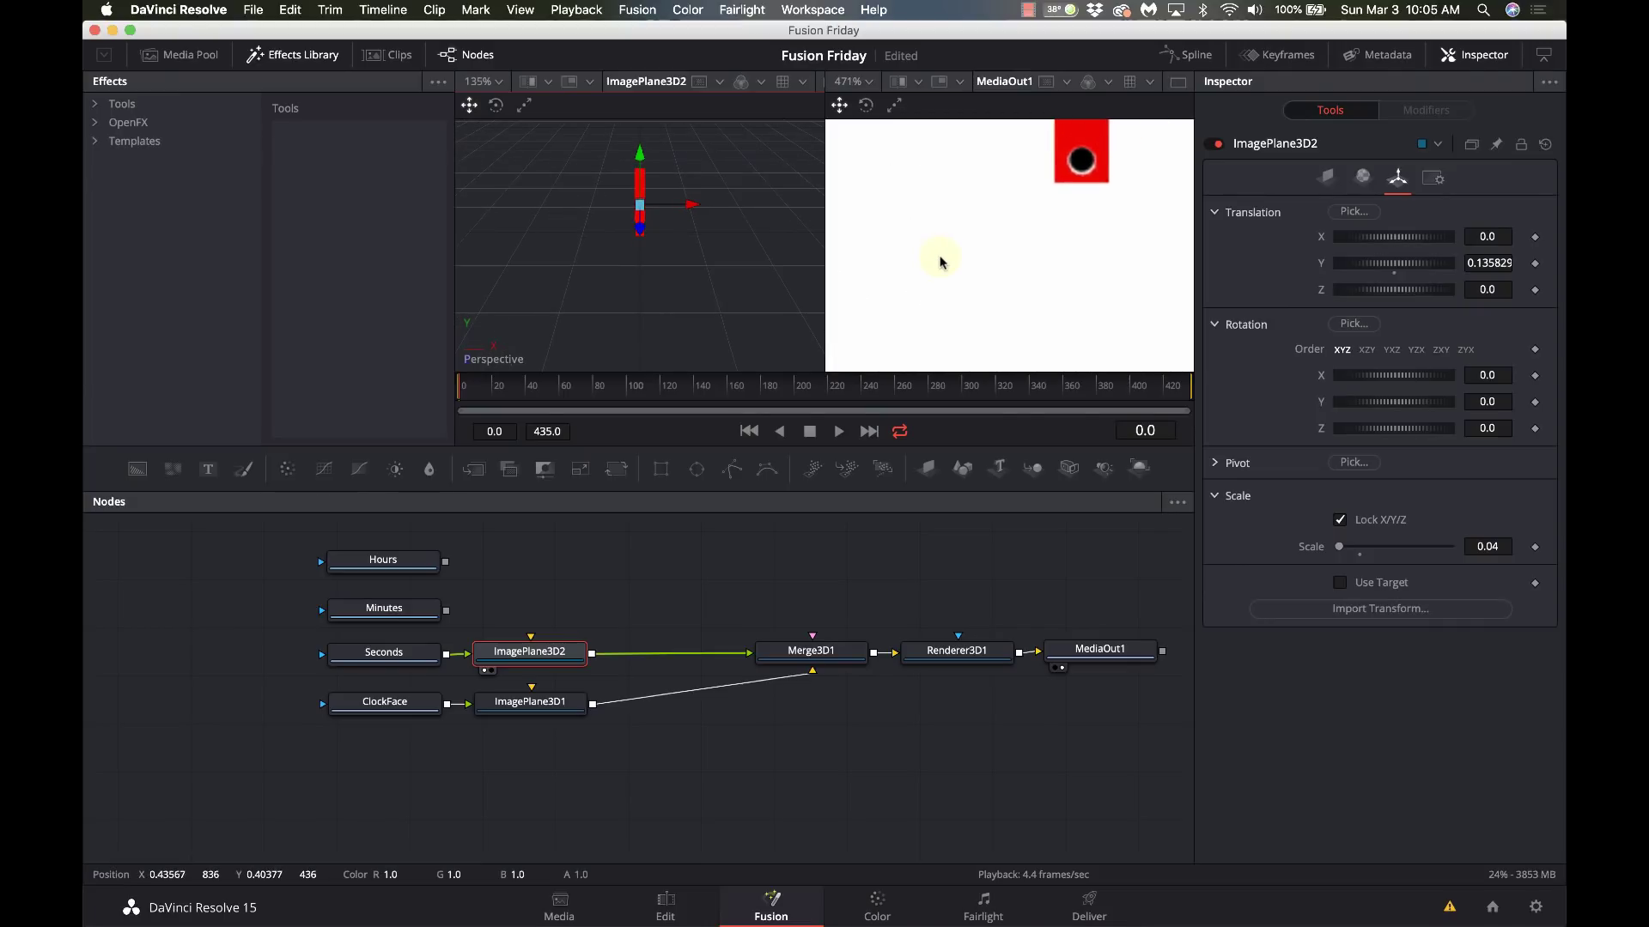
scroll(941, 262, "up", 3)
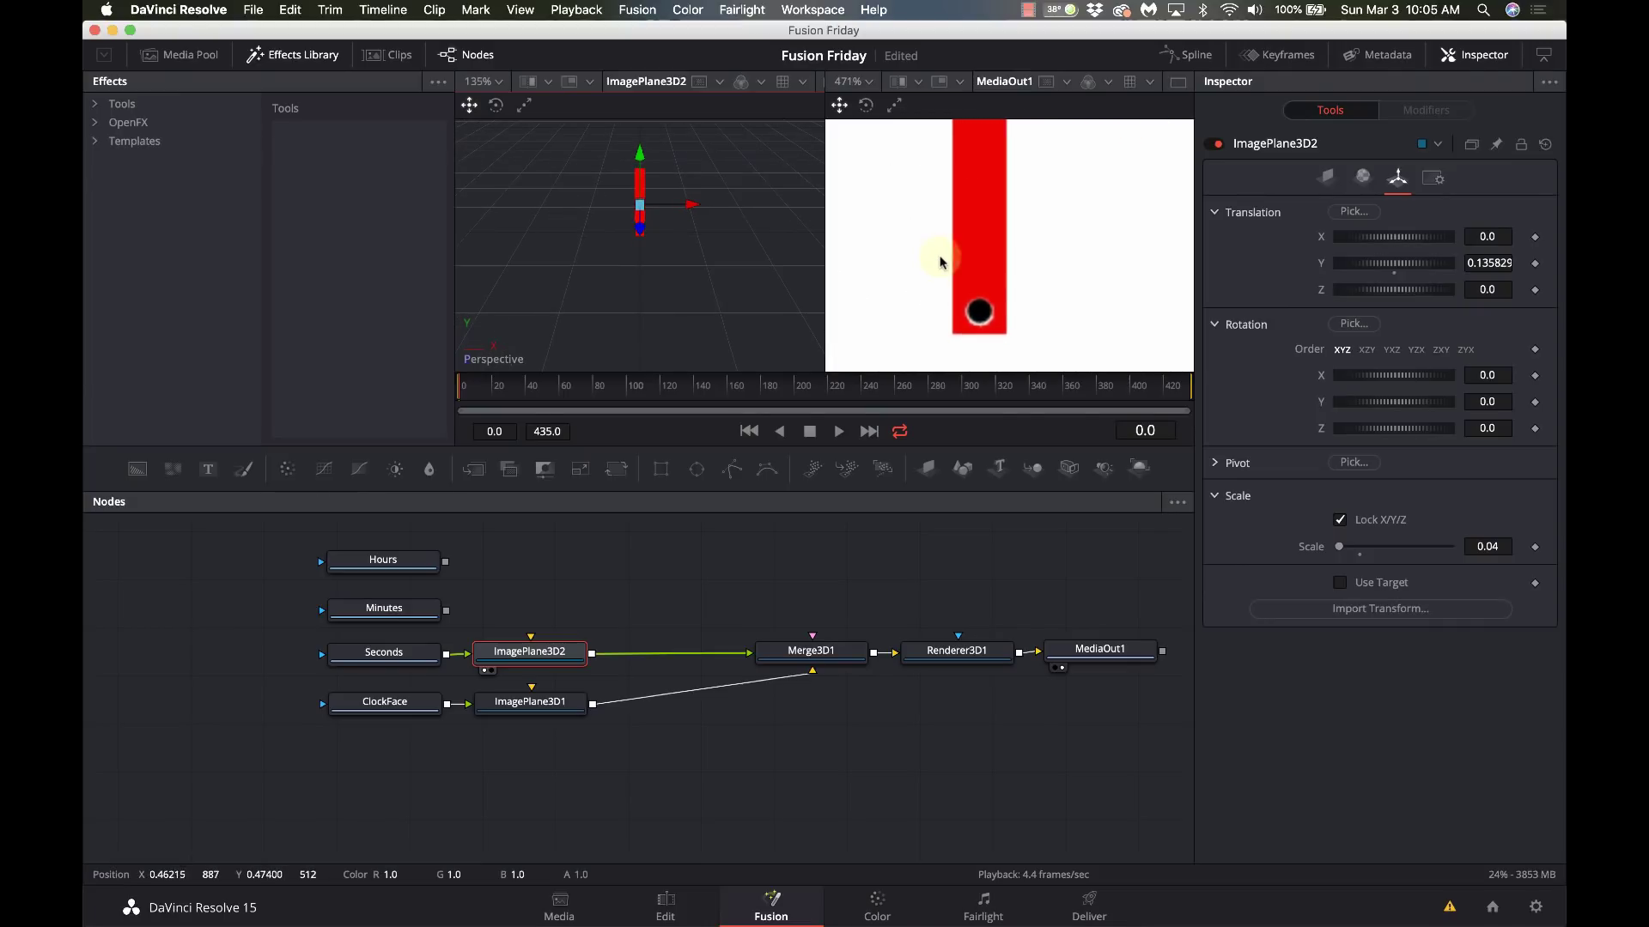
left_click_drag(637, 159, 641, 160)
left_click_drag(640, 159, 640, 160)
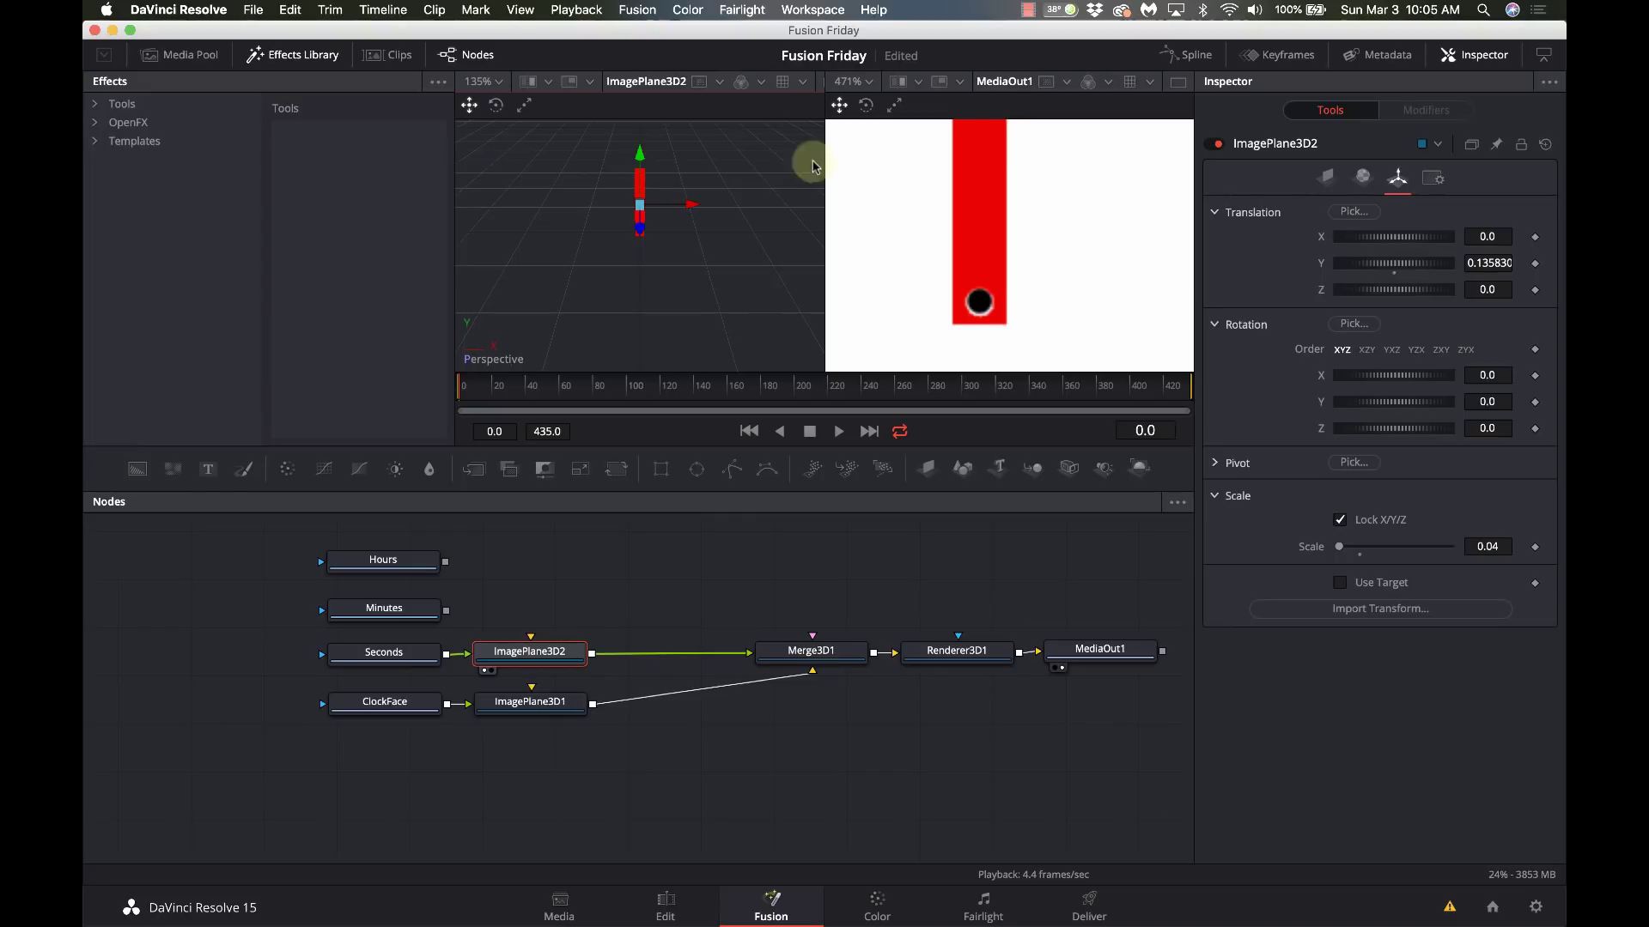
Step: Fine-tune the hand's Translation Y in the Inspector from 0.1 to 0.137
left_click_drag(1380, 266, 1381, 267)
left_click(1487, 263)
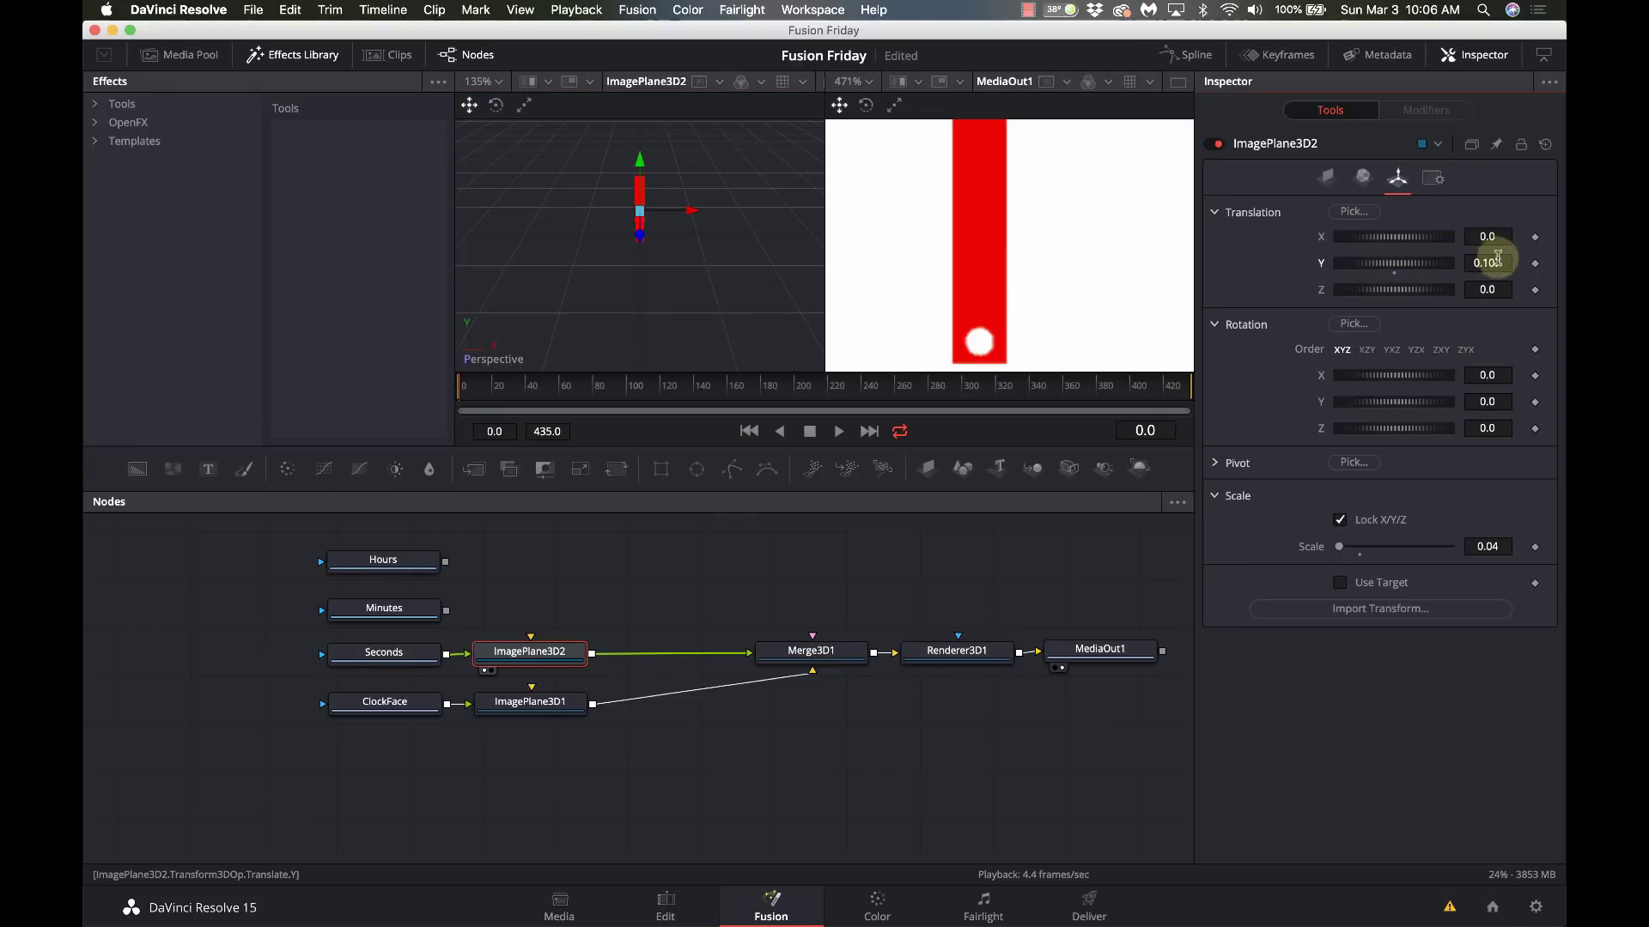
type("0.1")
key("Return")
mouse_move(1487, 262)
left_mouse_down()
mouse_move(1517, 263)
mouse_move(1489, 266)
left_mouse_up()
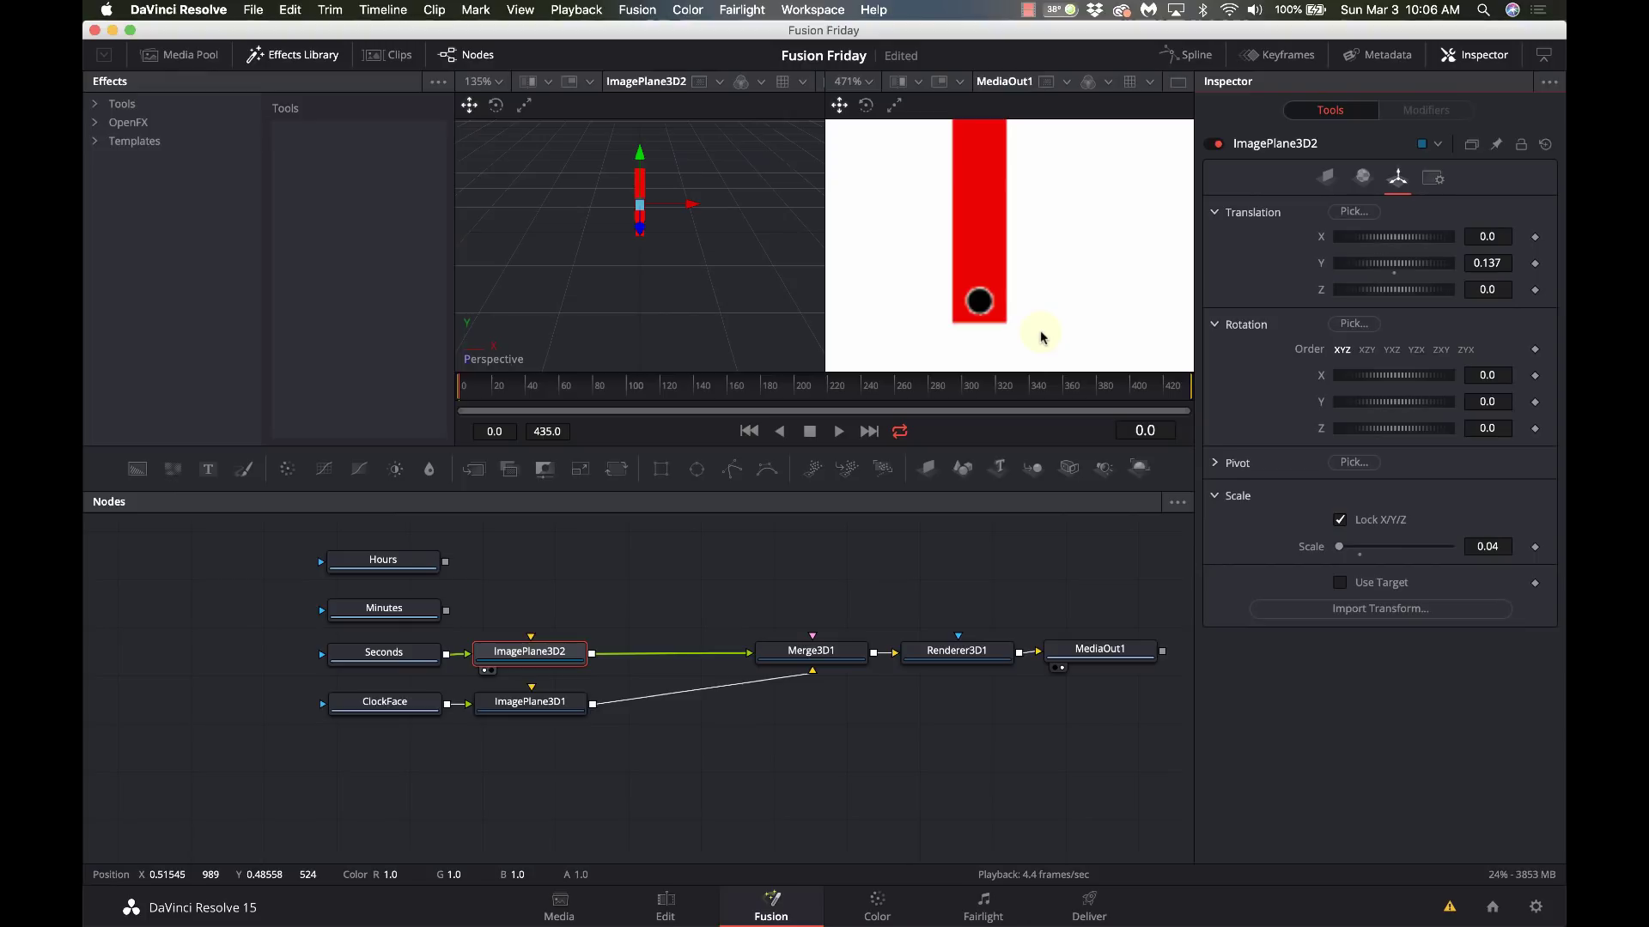
scroll(1041, 333, "down", 1)
scroll(1040, 335, "down", 13)
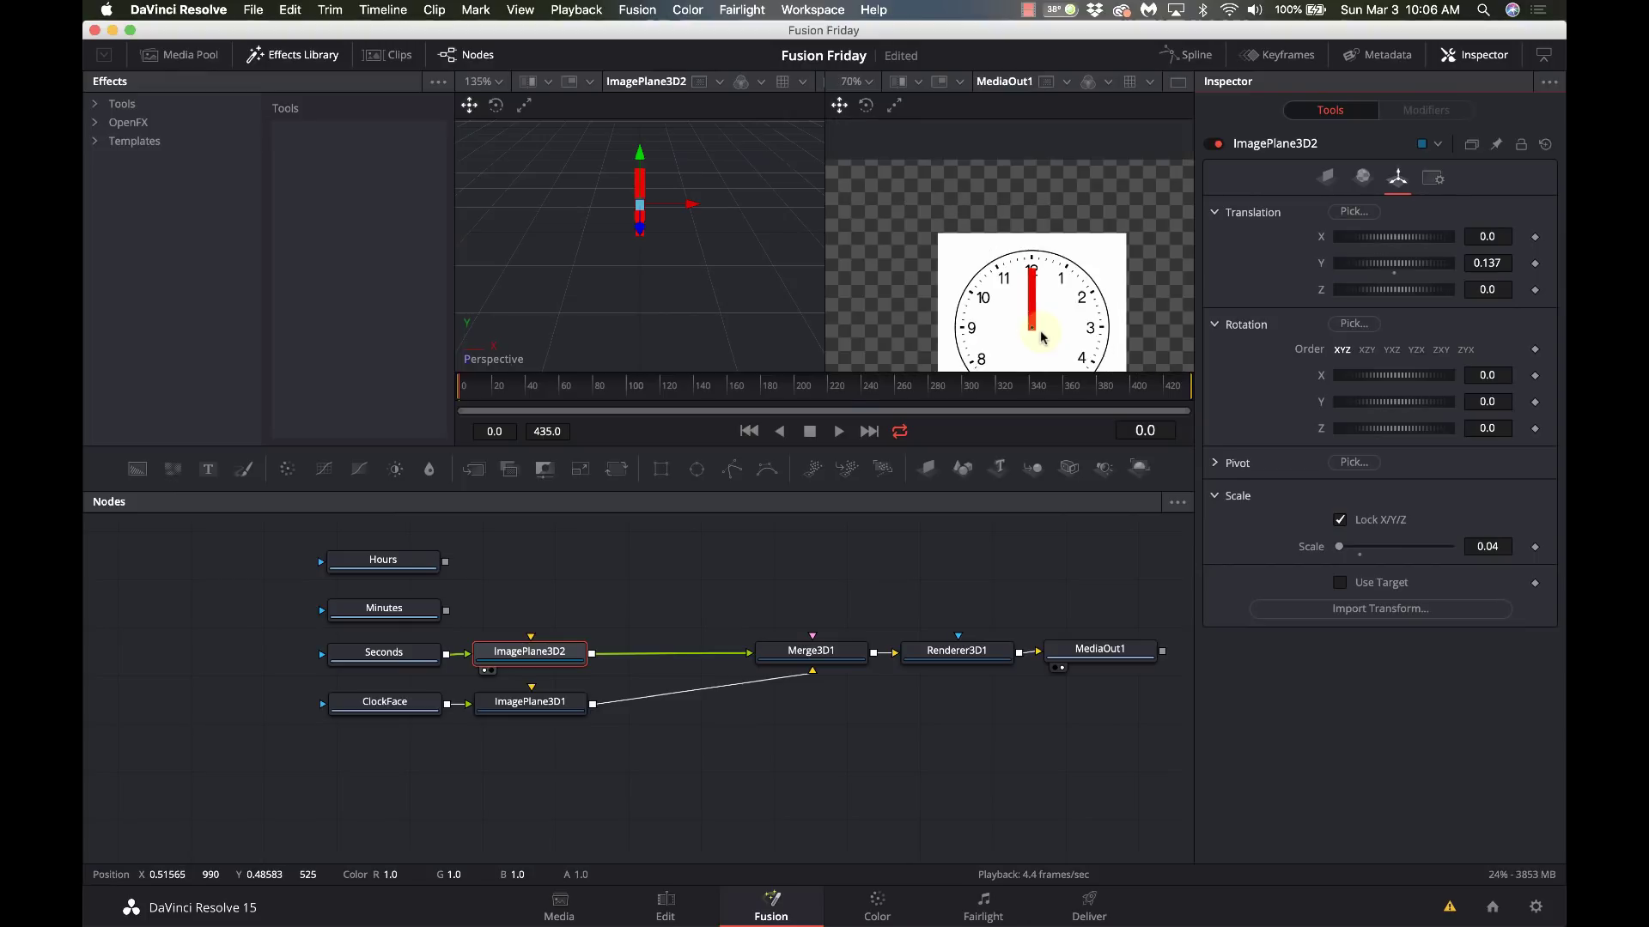
scroll(1043, 335, "up", 3)
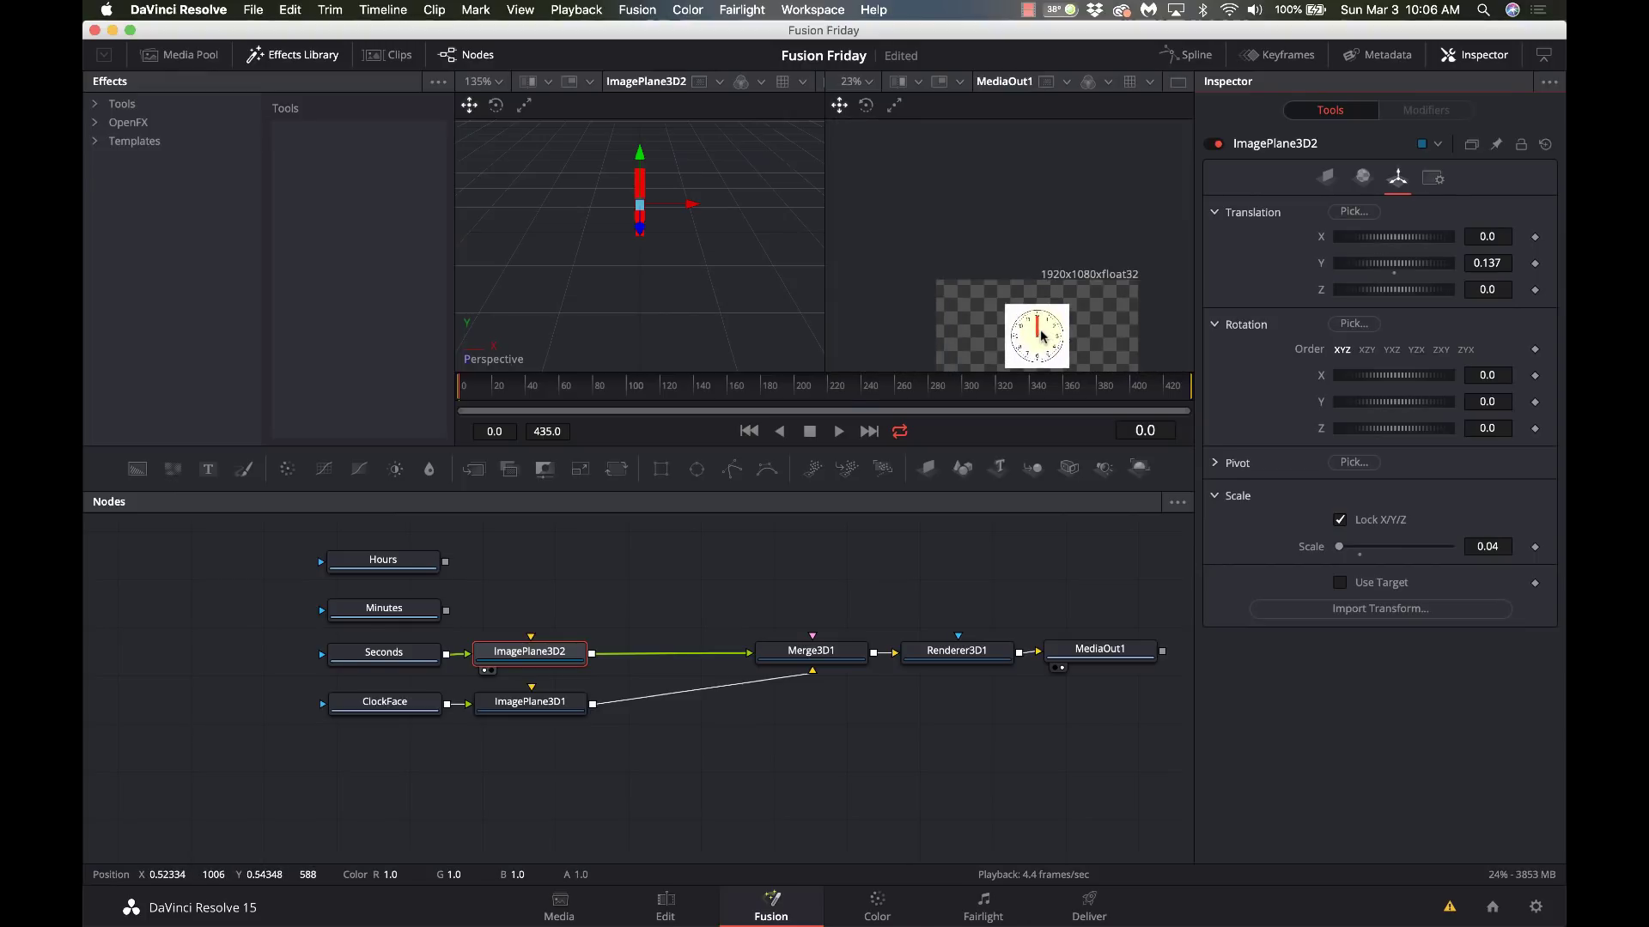
left_click(1174, 82)
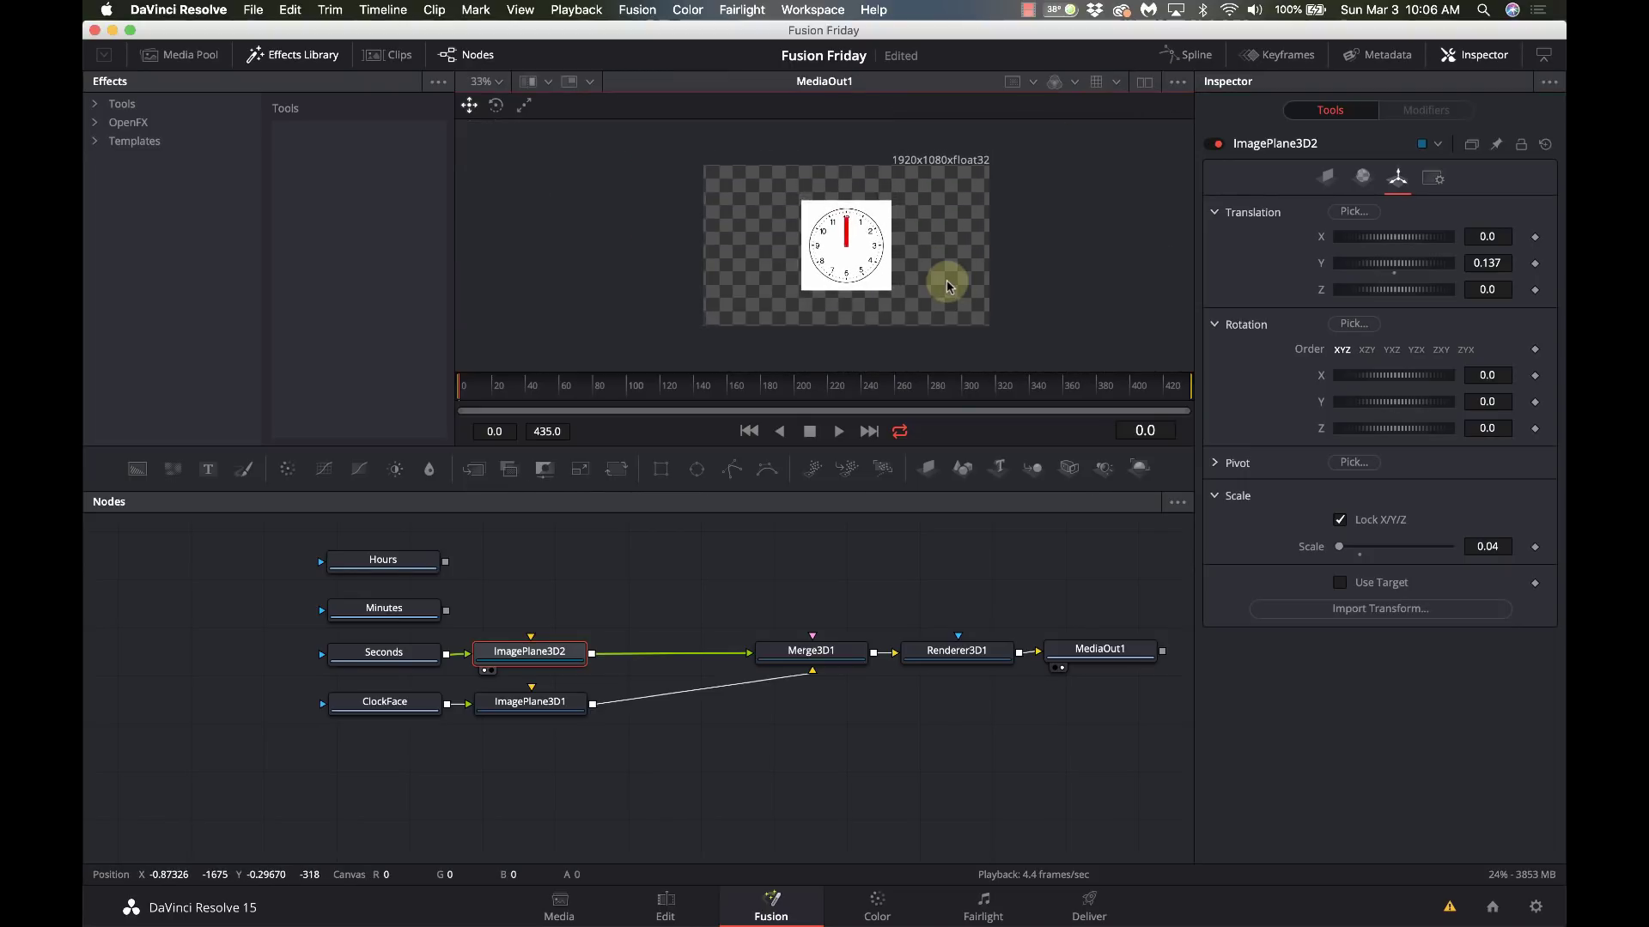
Step: Test the red hand's X, Y and Z rotations, ending with Y at 404.3 and X, Z at 0
scroll(947, 285, "up", 1)
scroll(946, 279, "up", 2)
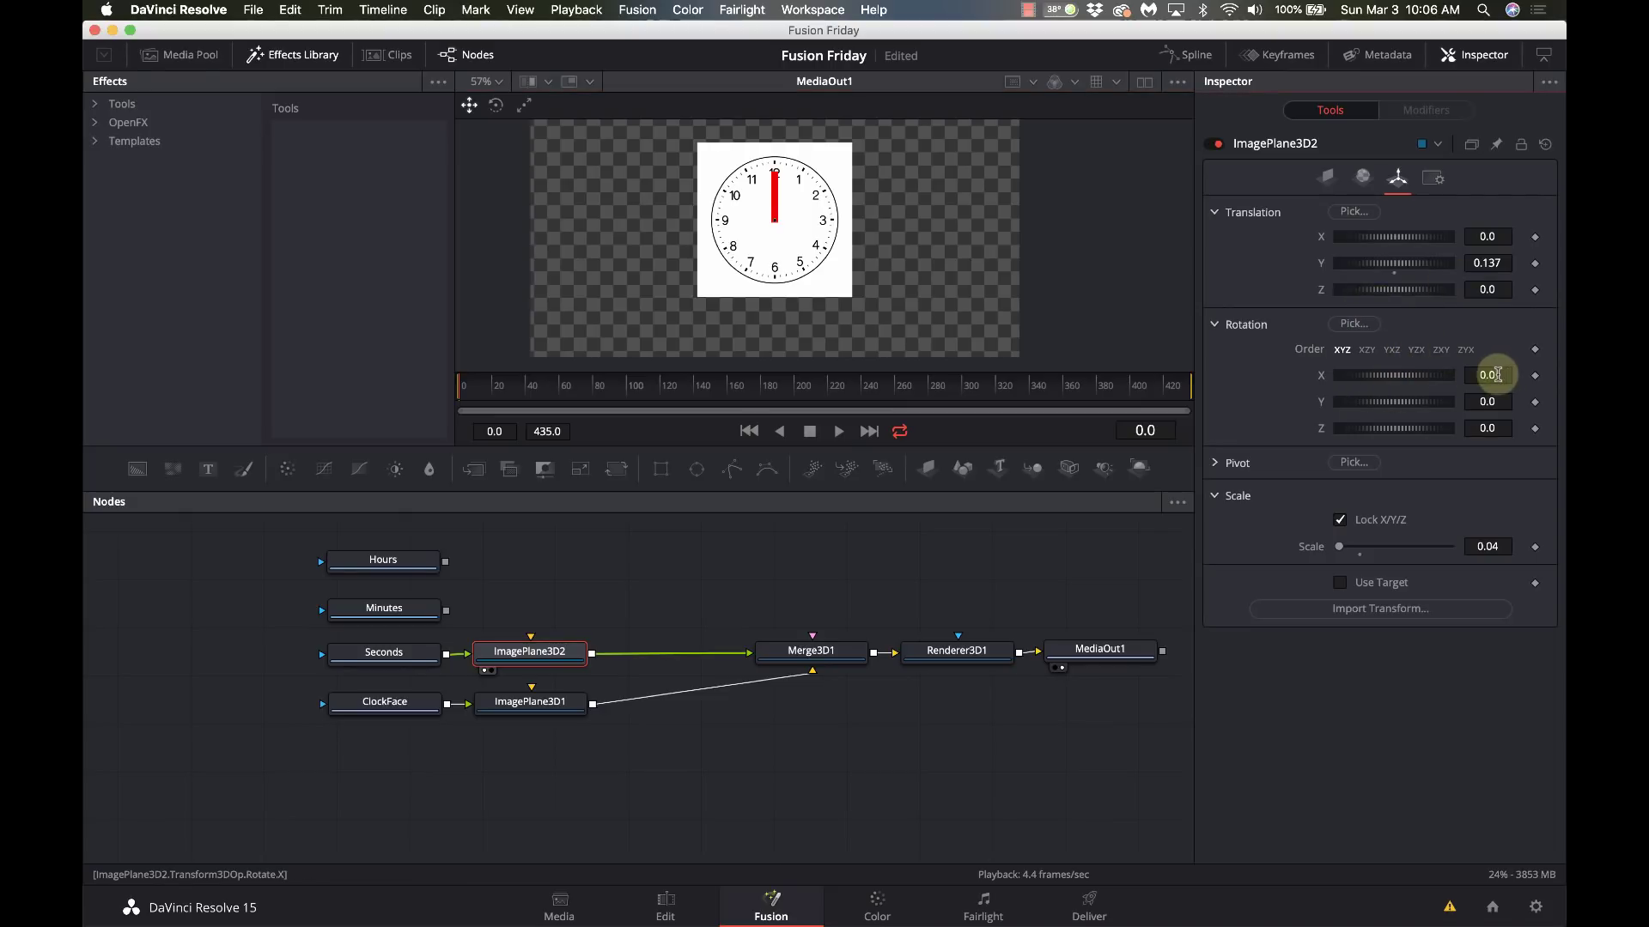
left_click_drag(1490, 369, 1537, 407)
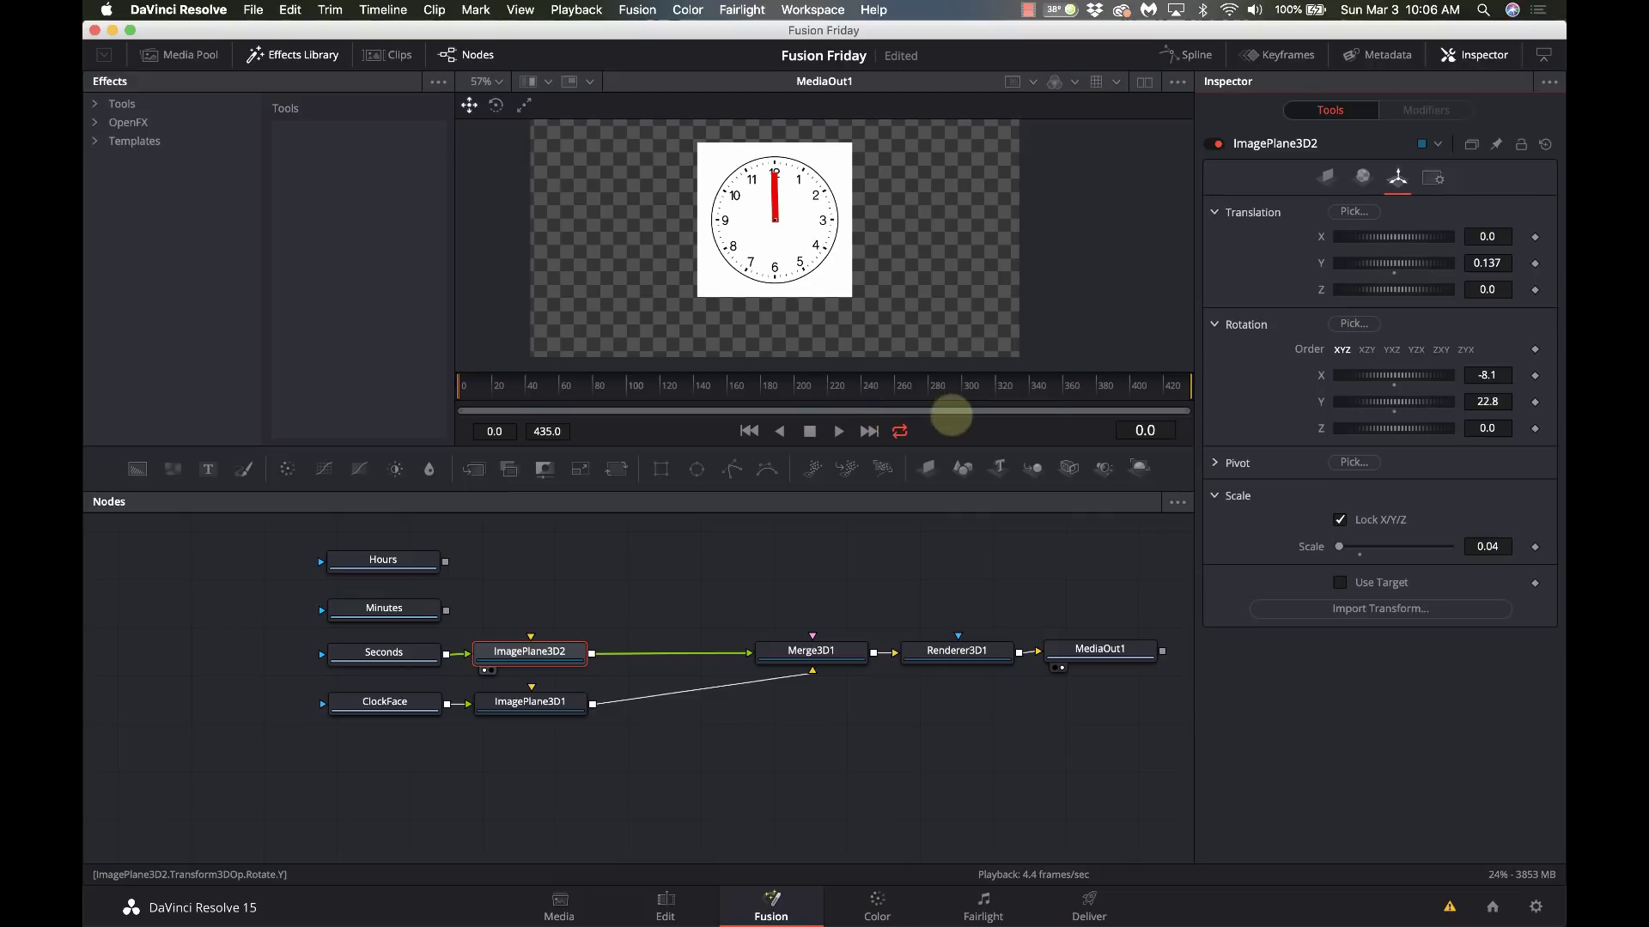
left_click(1487, 400)
type("0")
key("Return")
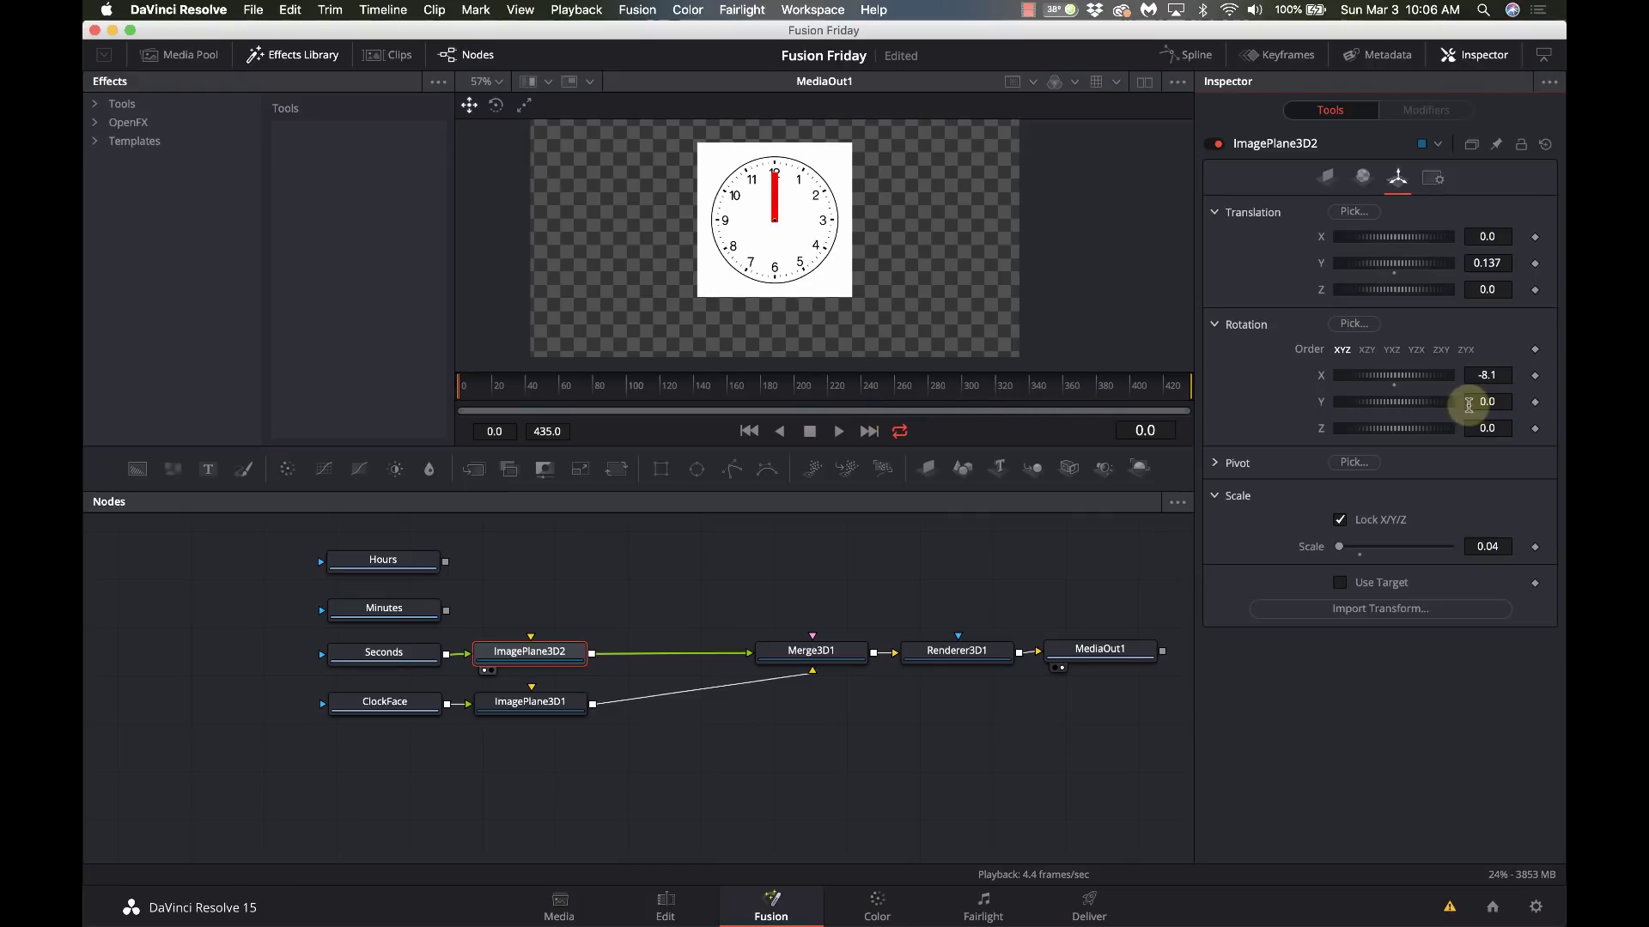
double_click(1393, 378)
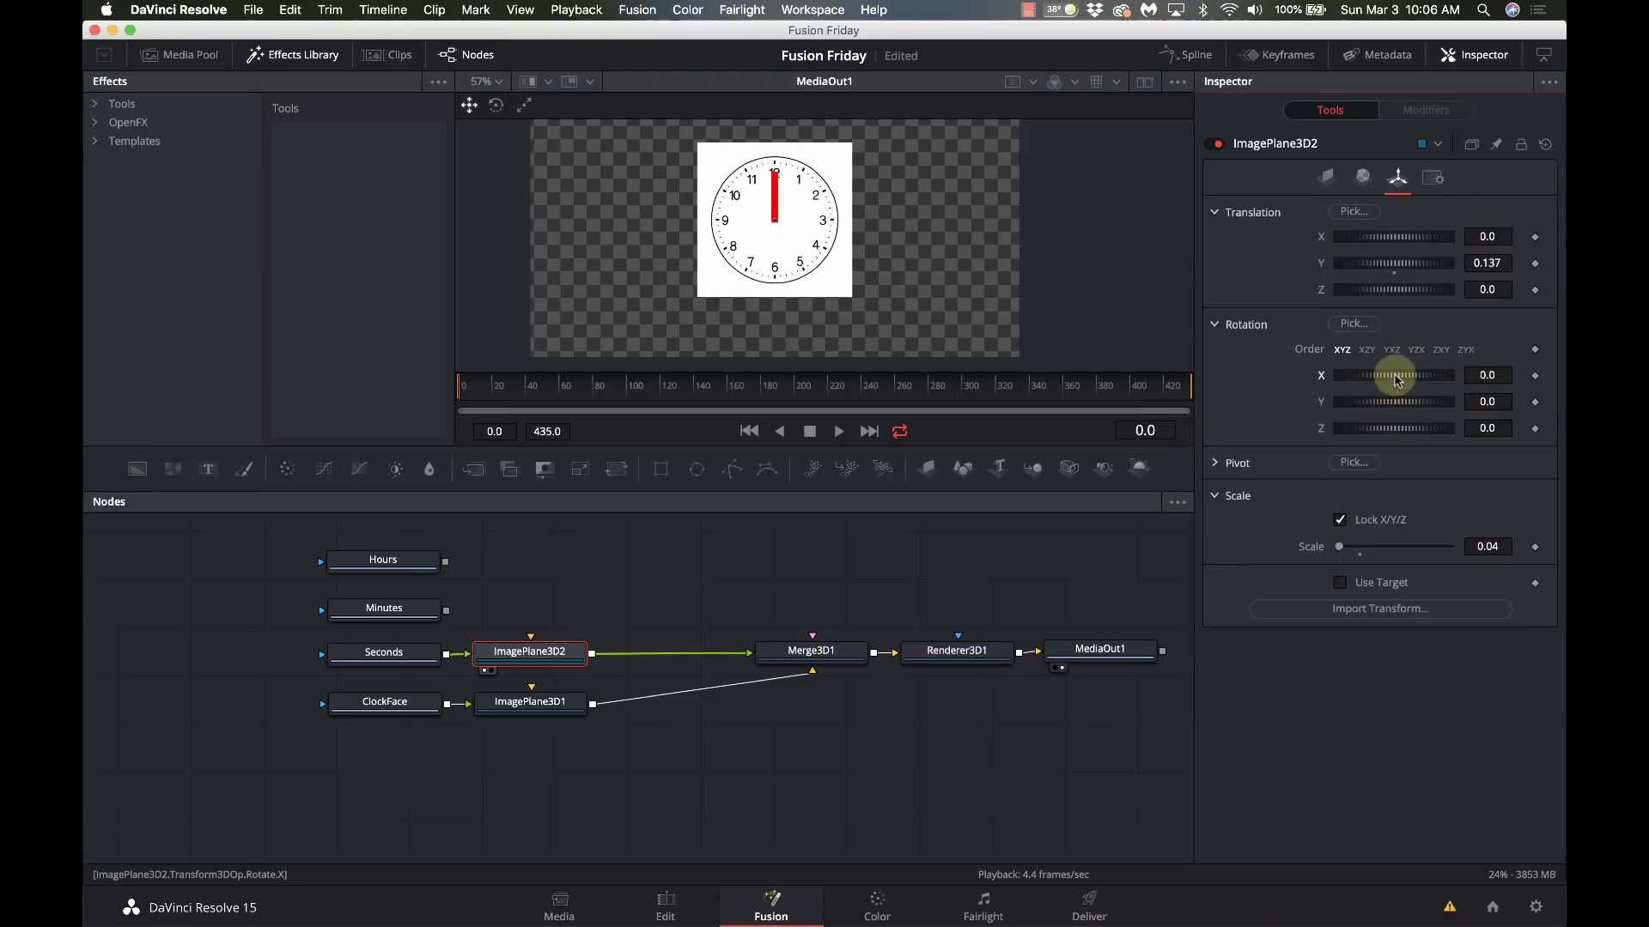
left_click_drag(1382, 404, 1520, 407)
left_click_drag(1401, 375, 1402, 427)
double_click(1420, 375)
double_click(1415, 427)
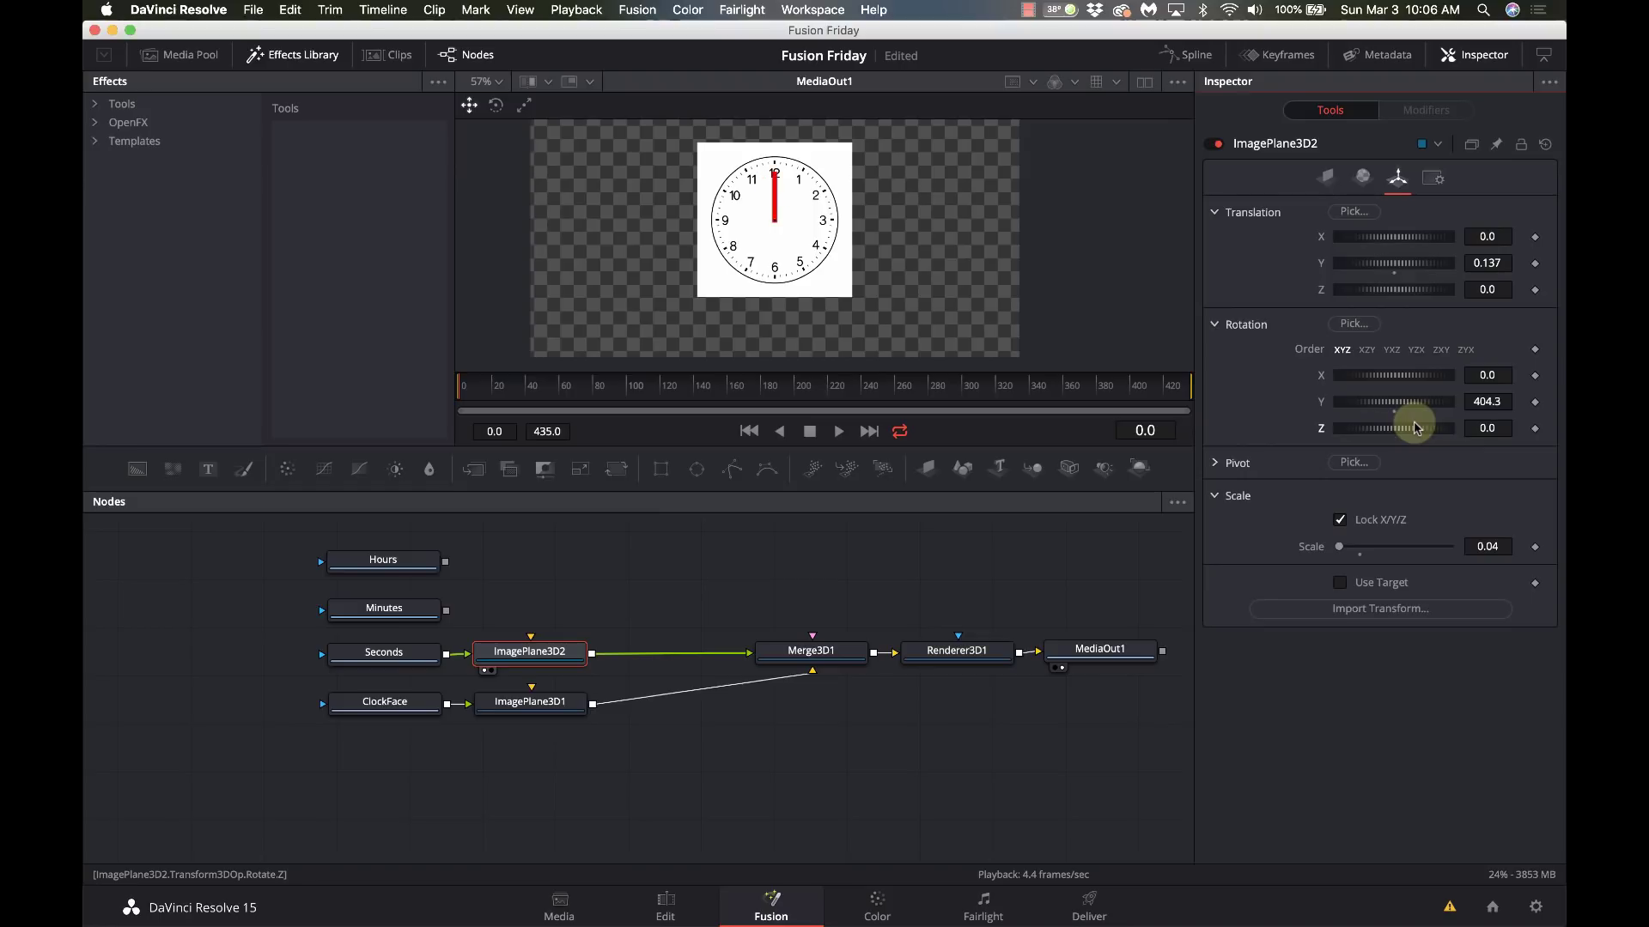
Step: Insert a Transform 3D node (Transform3D1) after ImagePlane3D2, feeding Merge3D1
left_click(522, 661)
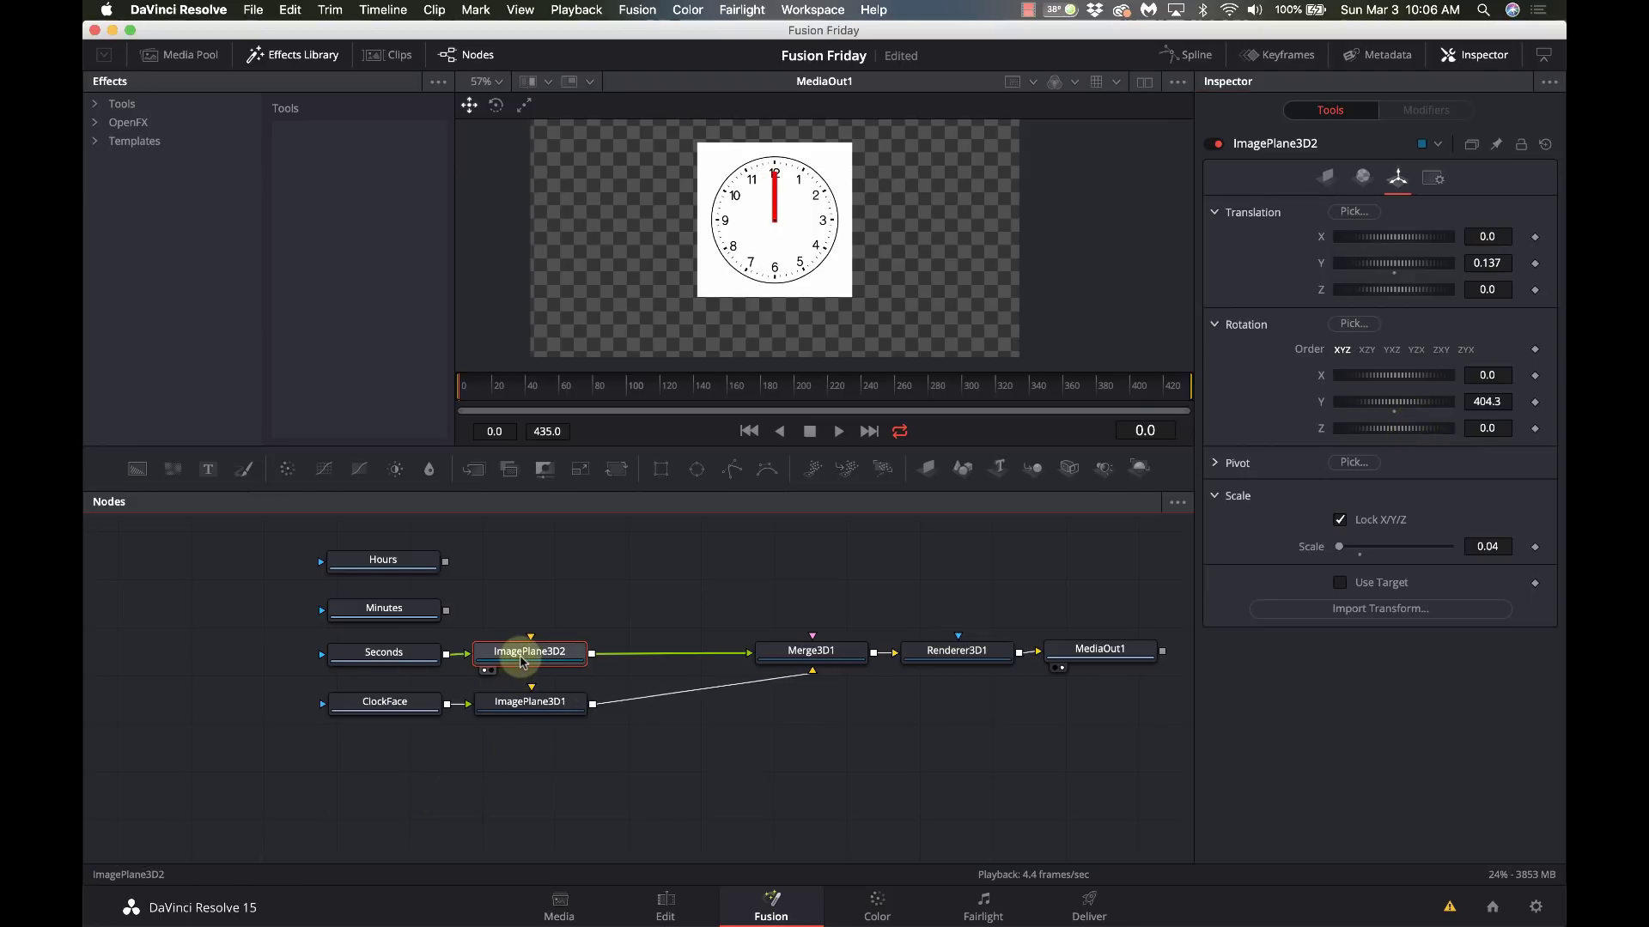
key("shift+space")
type("trans")
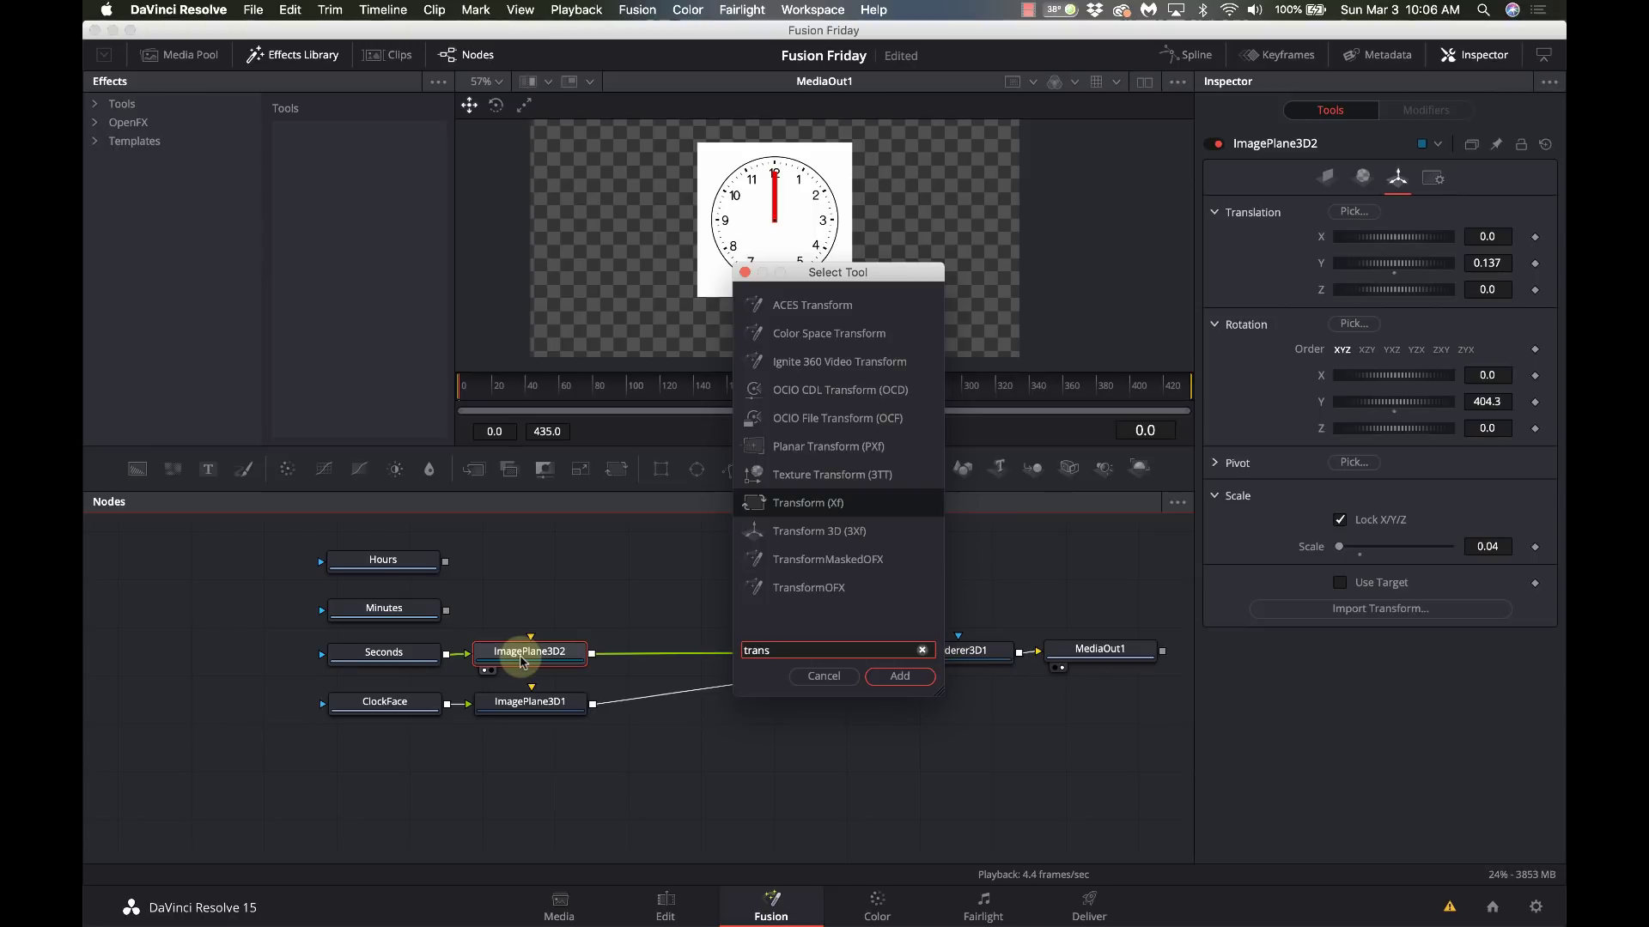
key("Down")
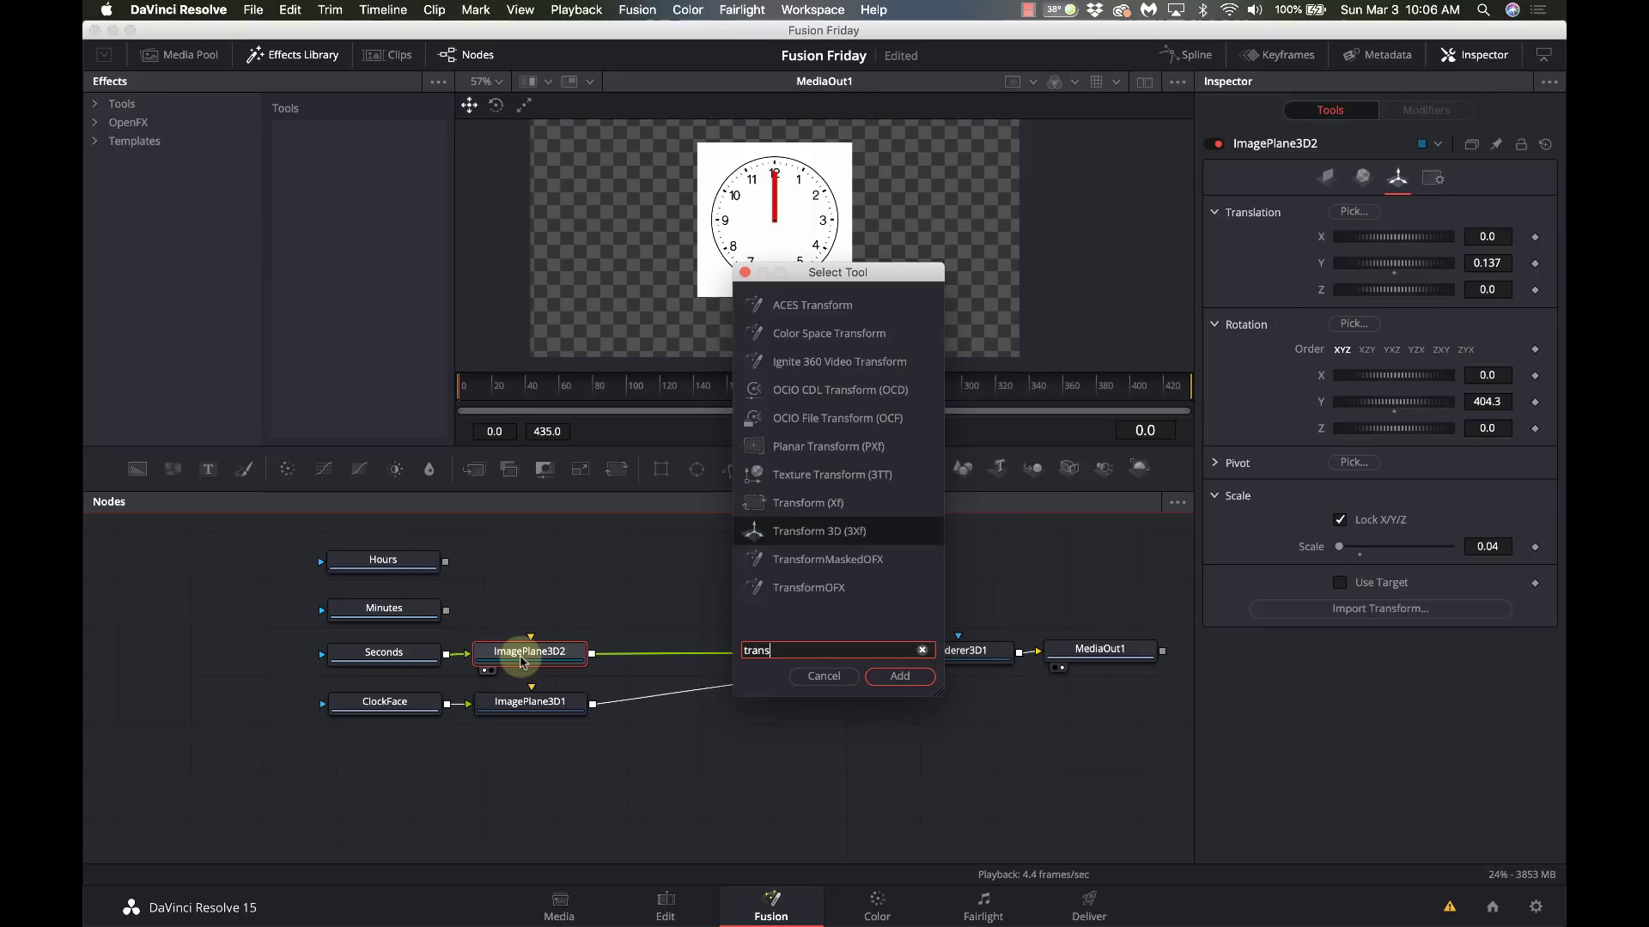
key("Return")
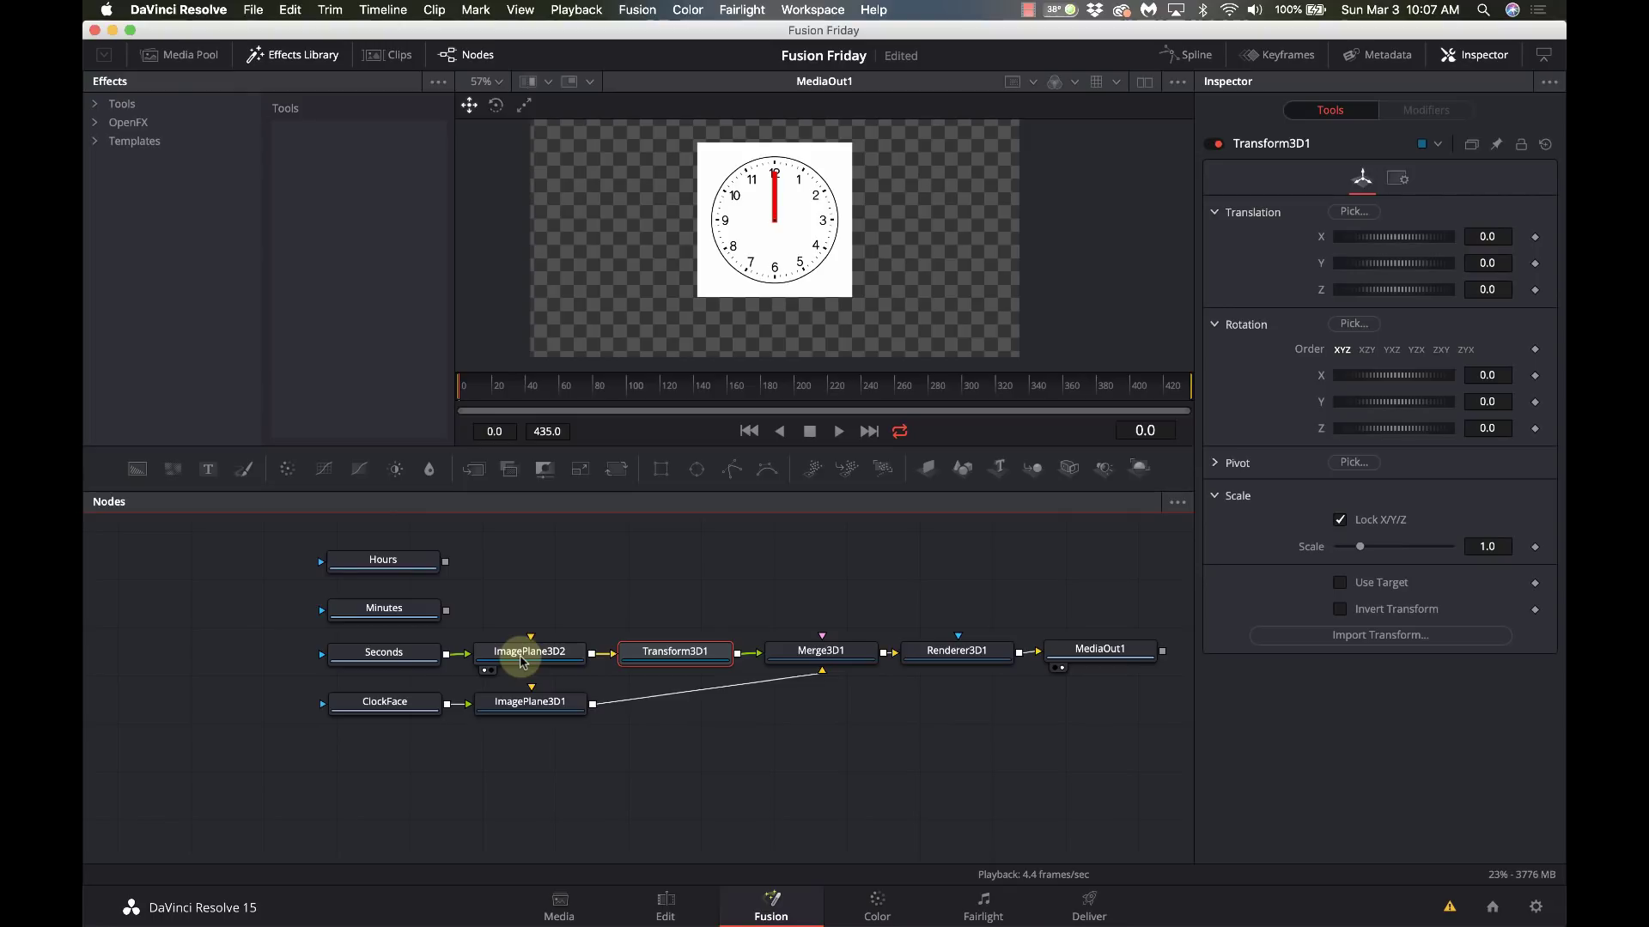
Step: Test and reset Transform3D1's Z rotation, then give it the expression time*15
mouse_move(1388, 435)
left_mouse_down()
mouse_move(1403, 433)
mouse_move(1359, 432)
mouse_move(1384, 440)
left_mouse_up()
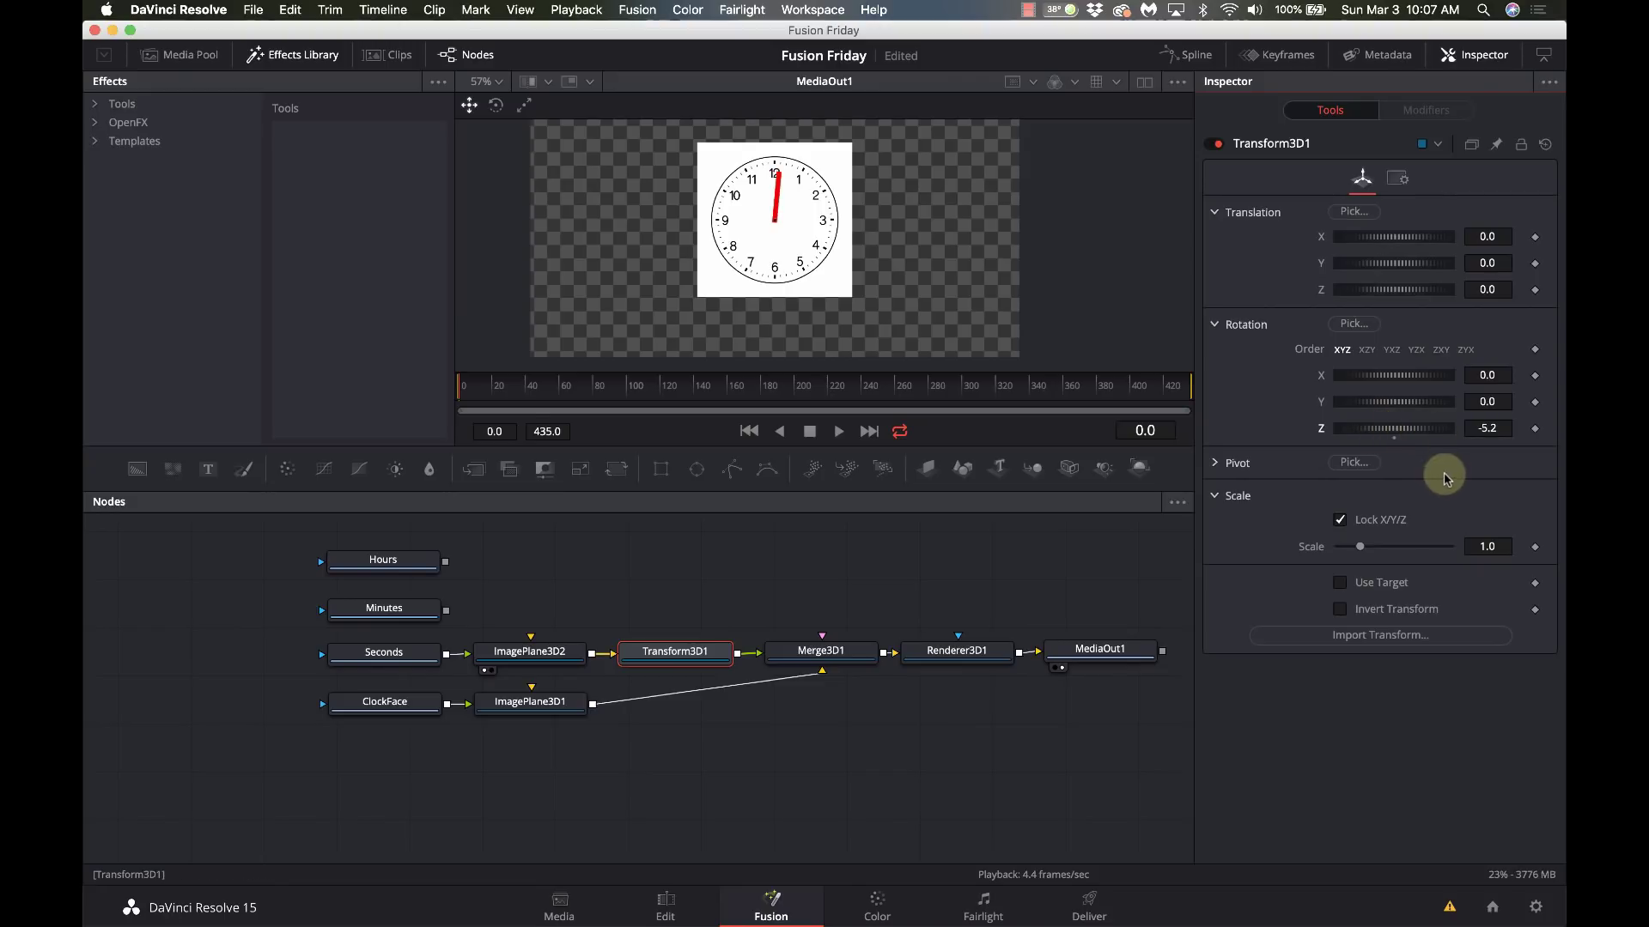
double_click(1390, 438)
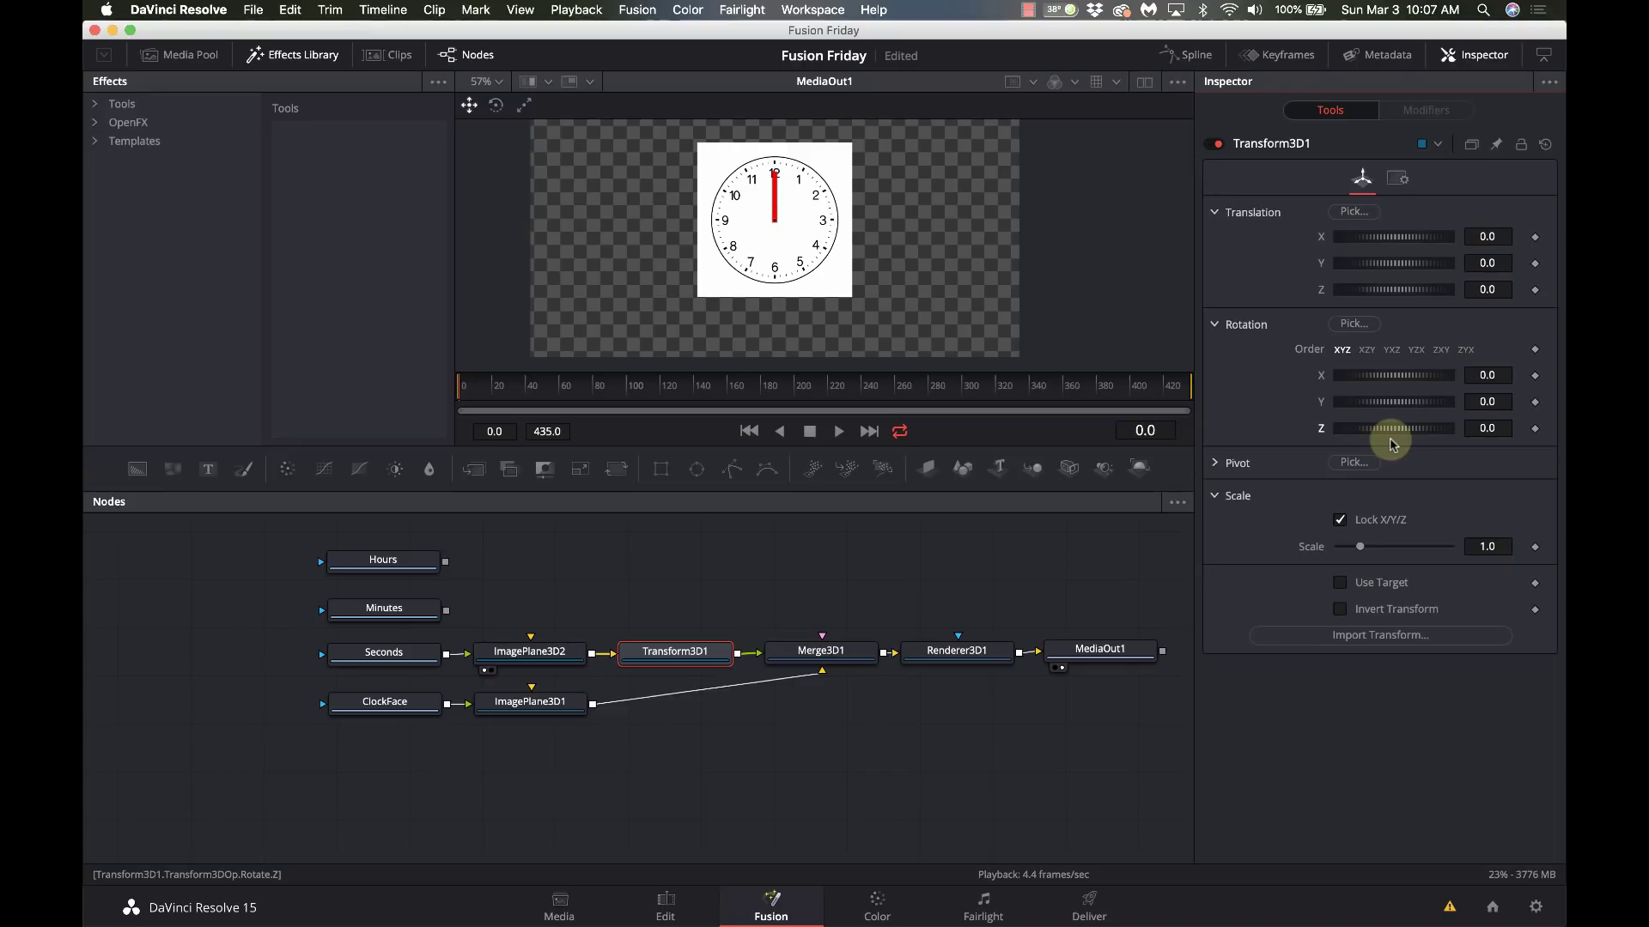
left_click(1496, 428)
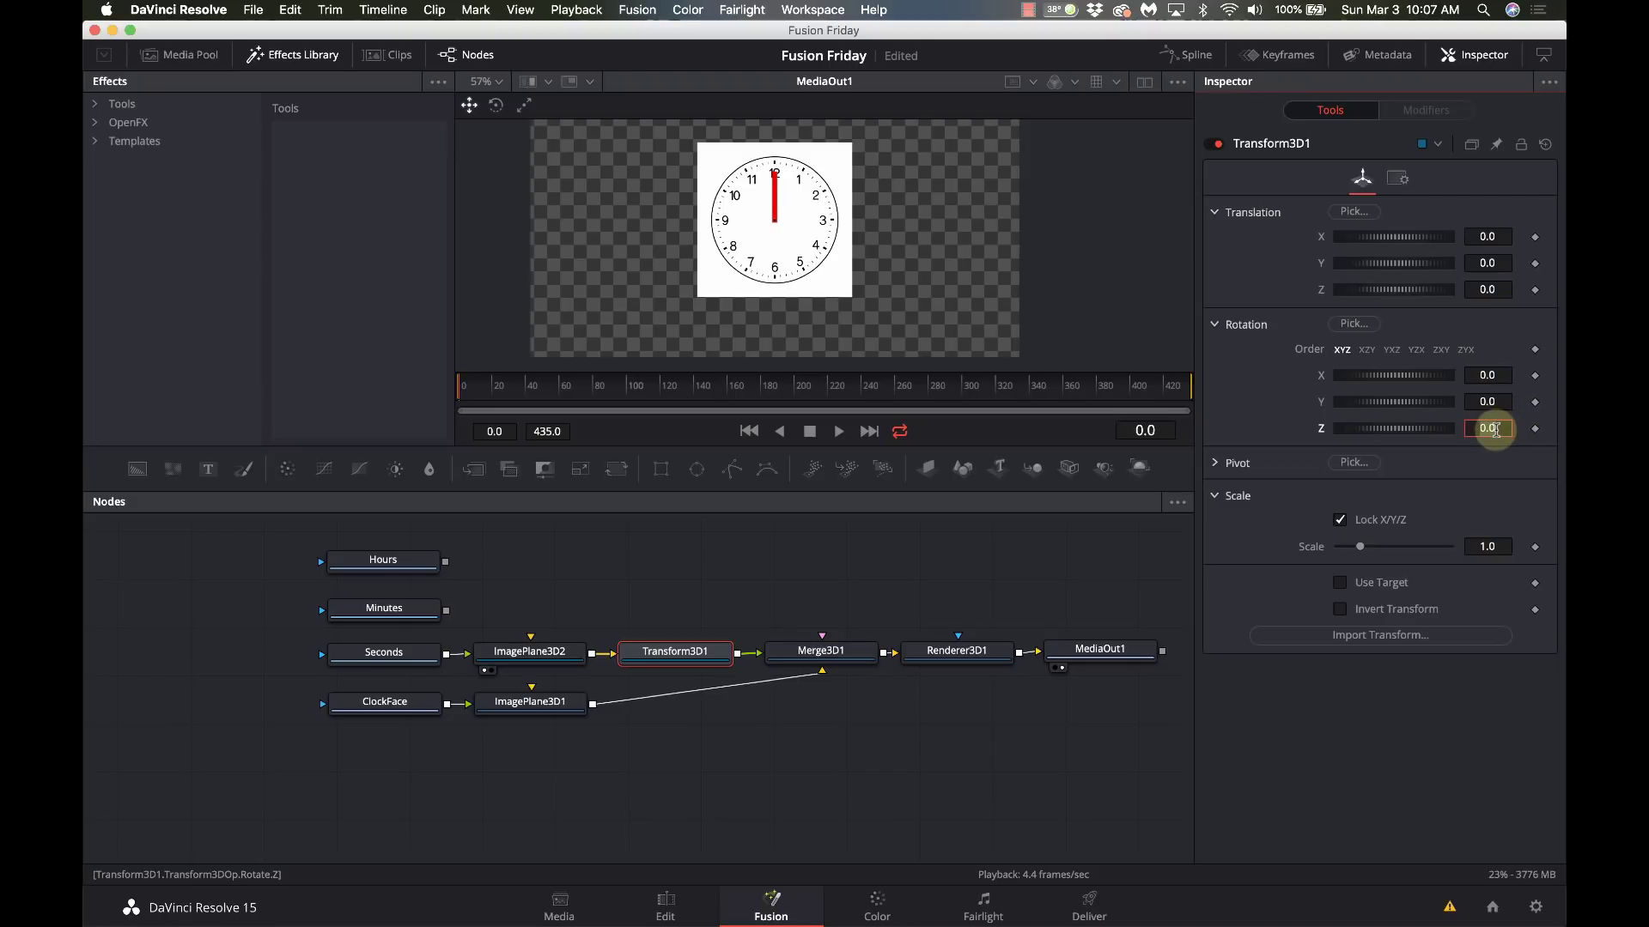
type("=")
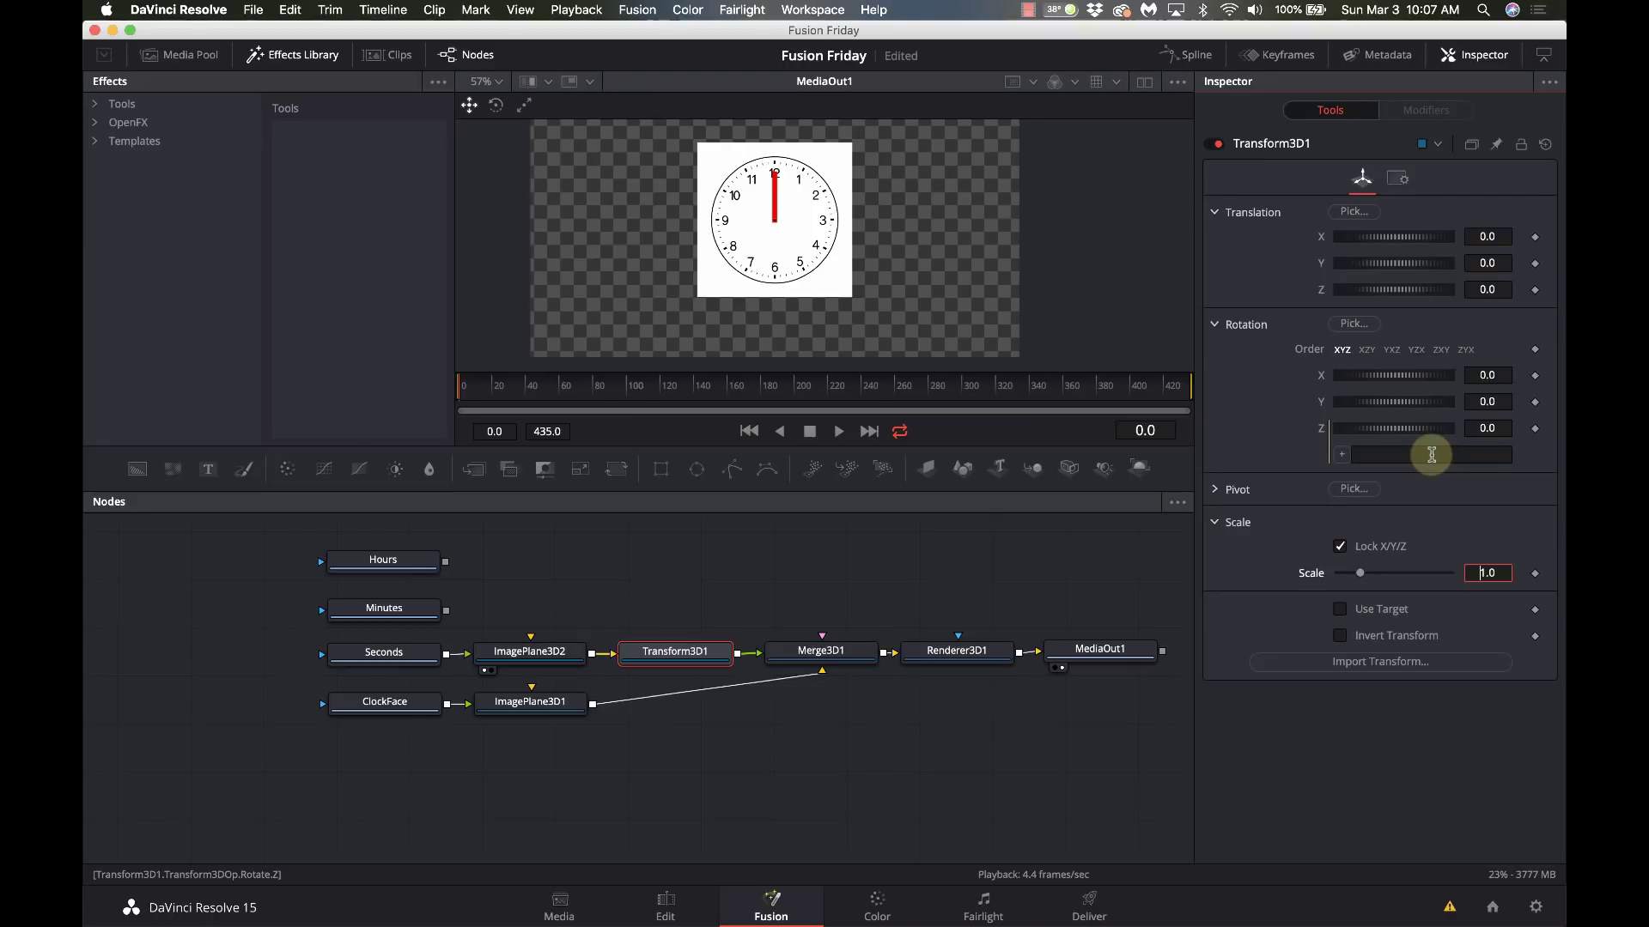
left_click(1428, 459)
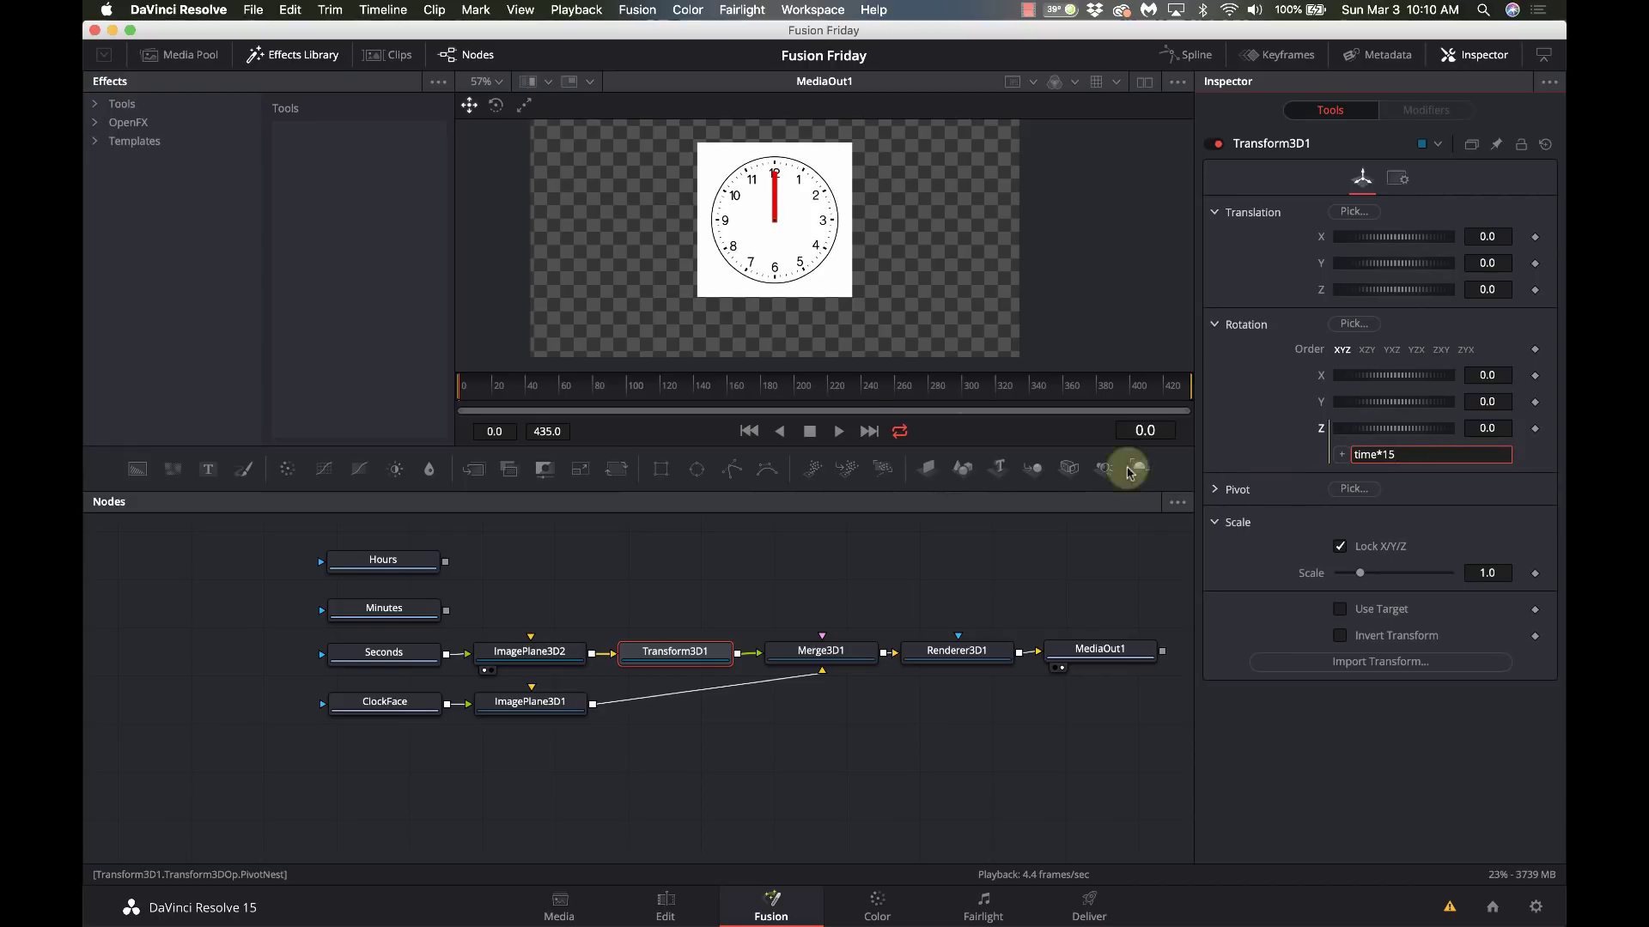
Step: Play back, change the Z rotation expression to time*-15, and confirm the hand sweeps clockwise
left_click(837, 432)
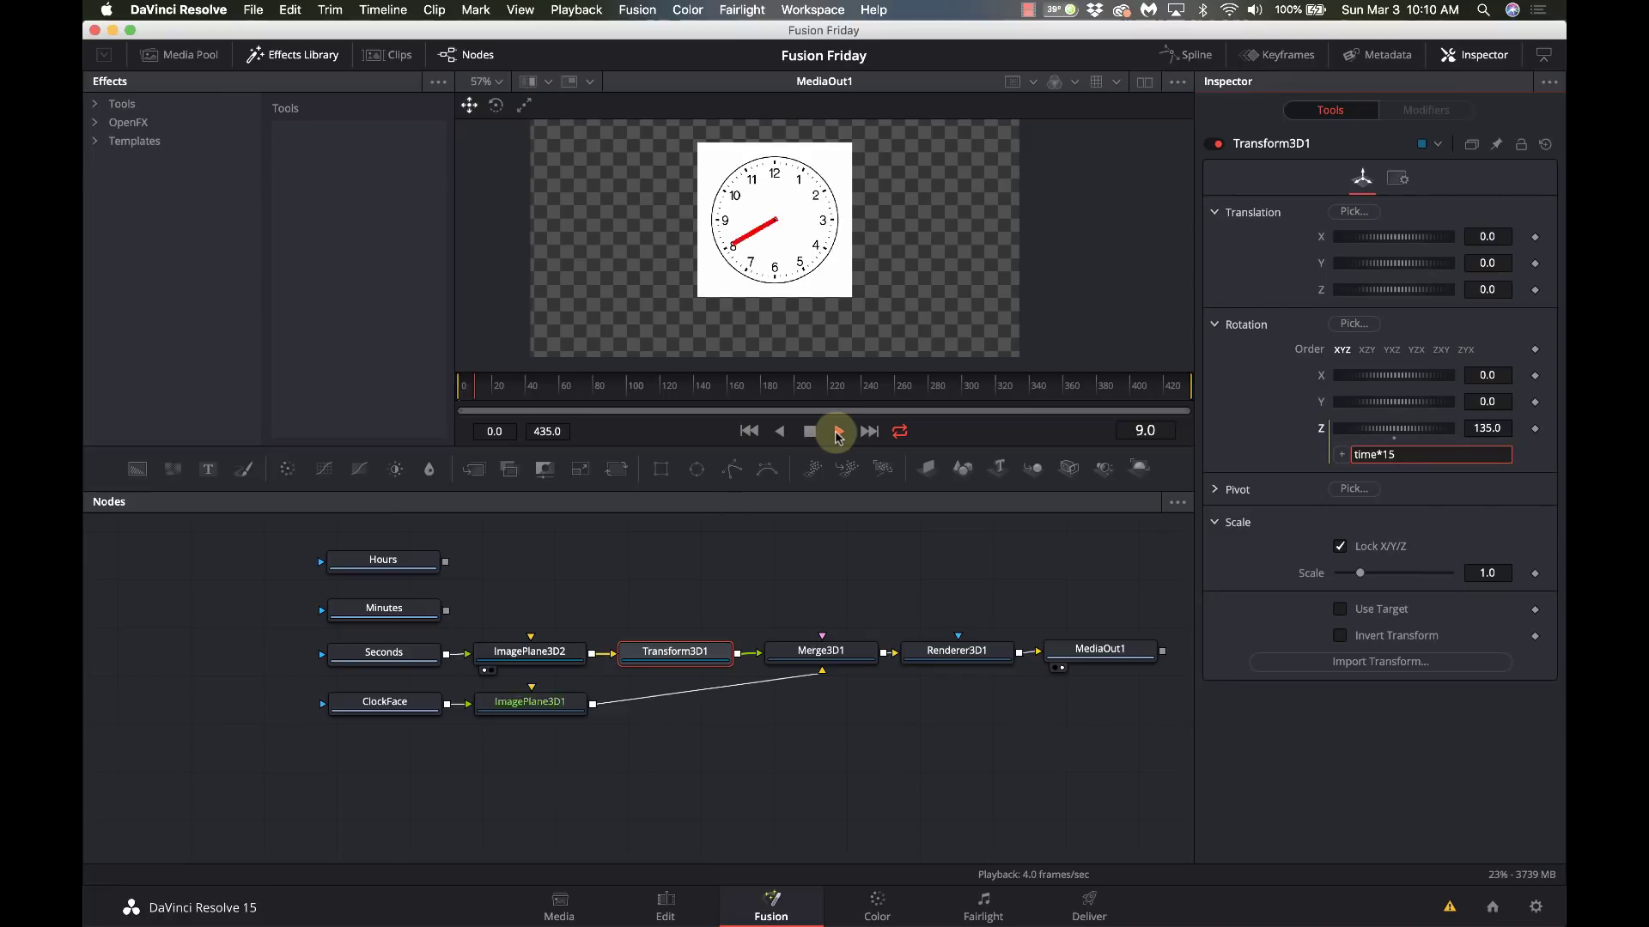
left_click(809, 436)
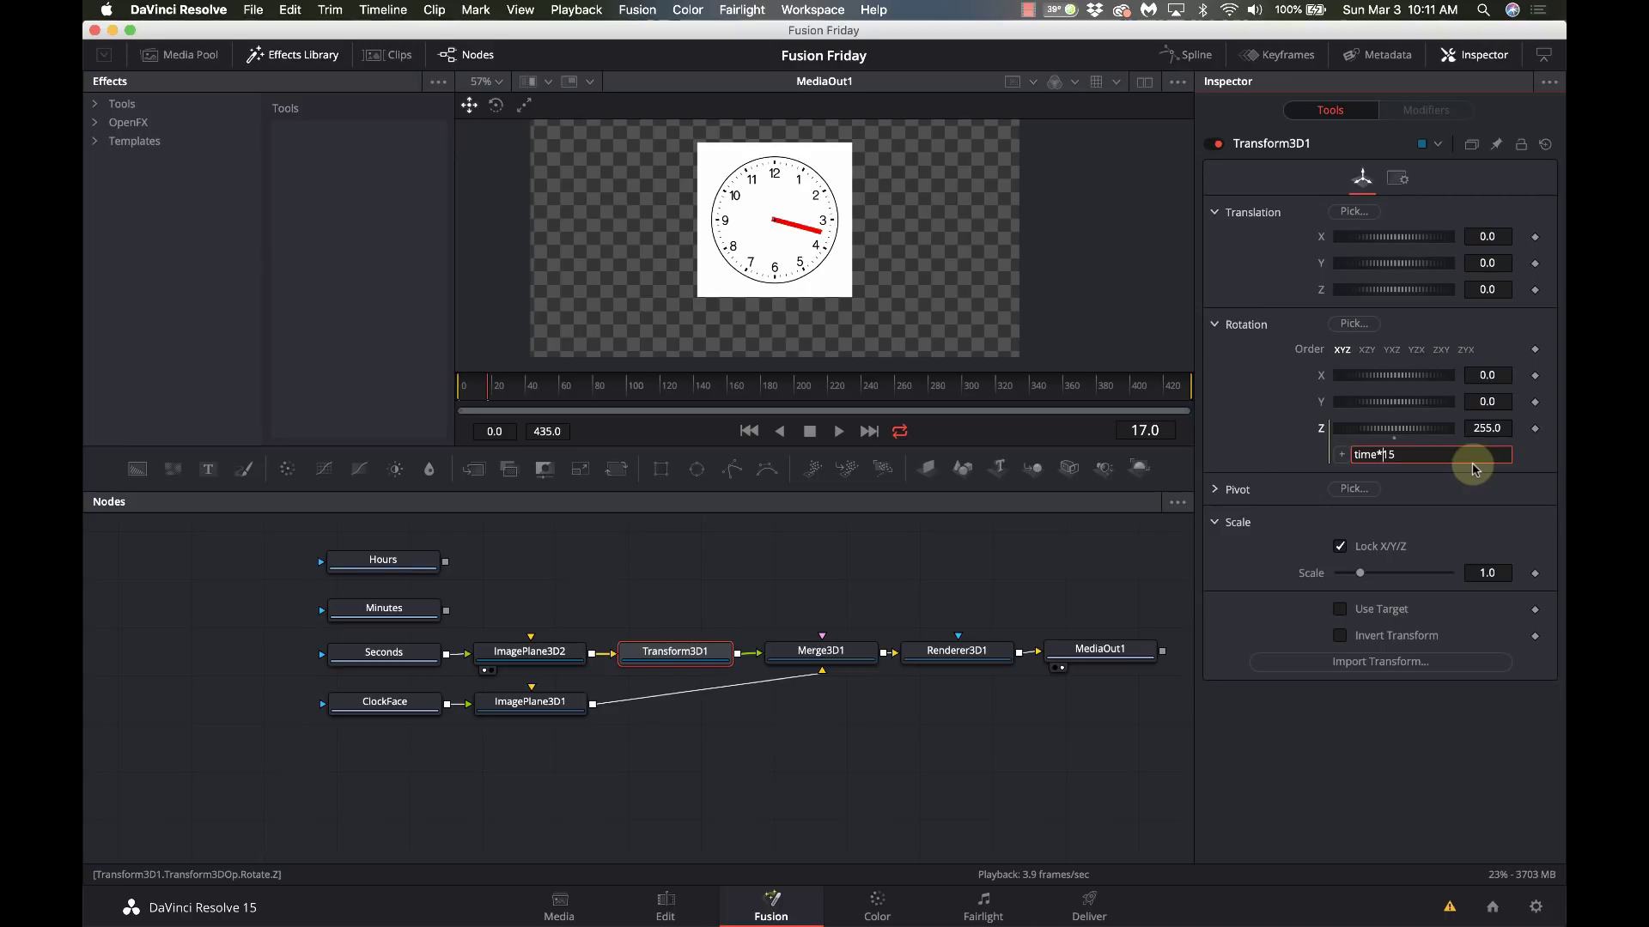
key("Tab")
left_click(840, 429)
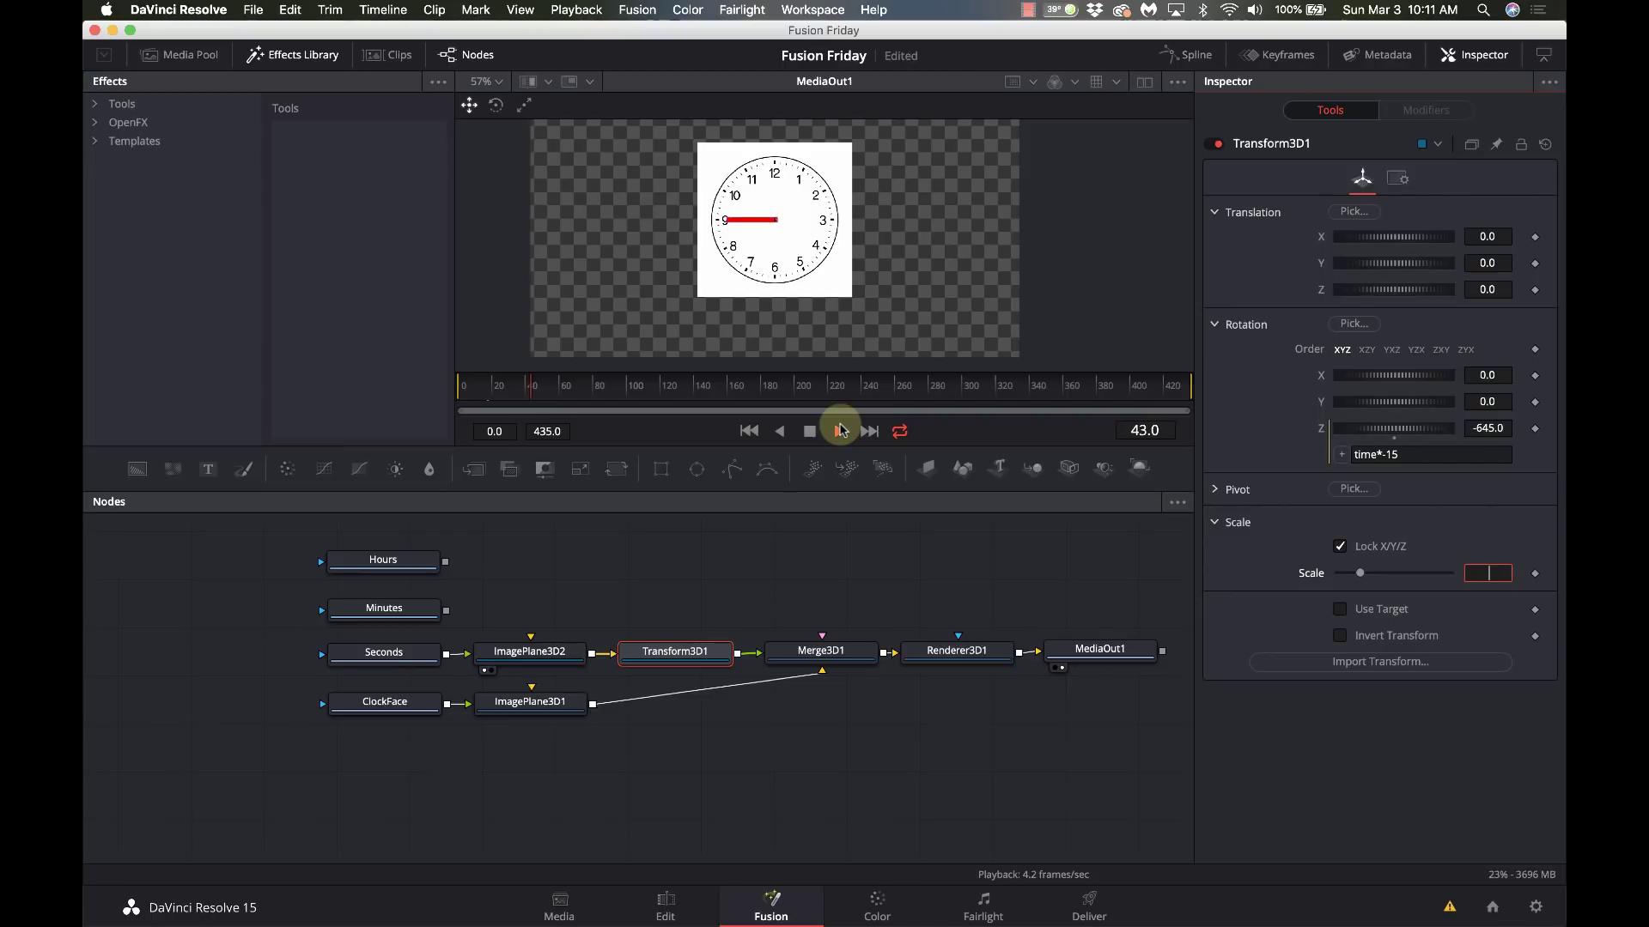
left_click(841, 429)
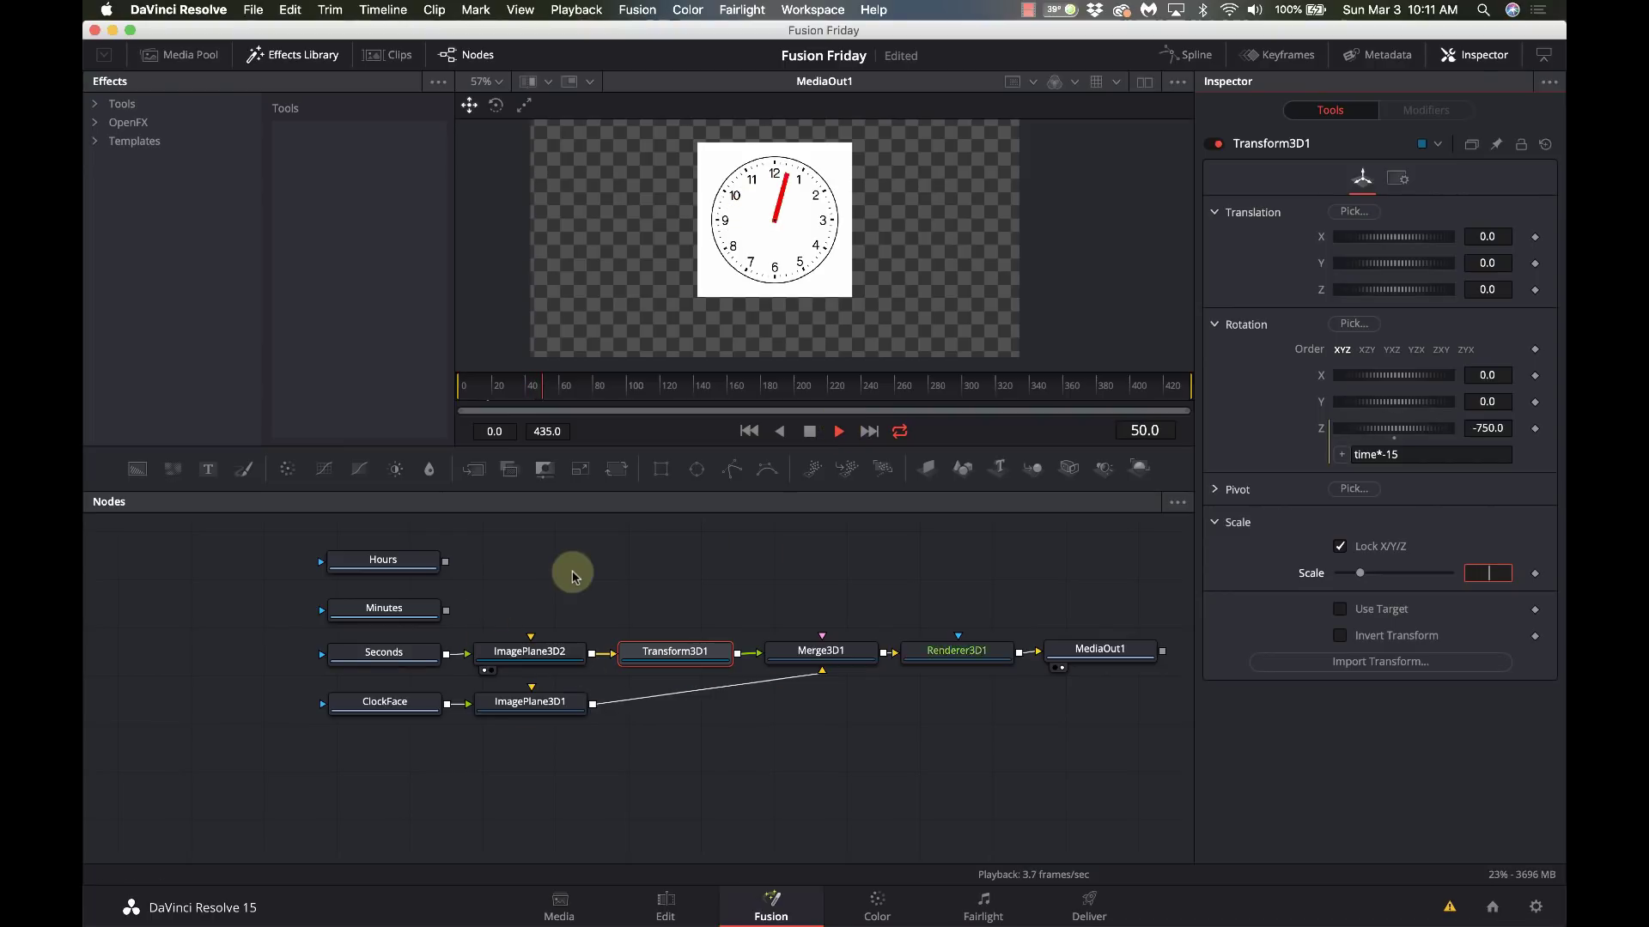
Step: Stop playback and add an Image Plane 3D after the Minutes image node
left_click(809, 431)
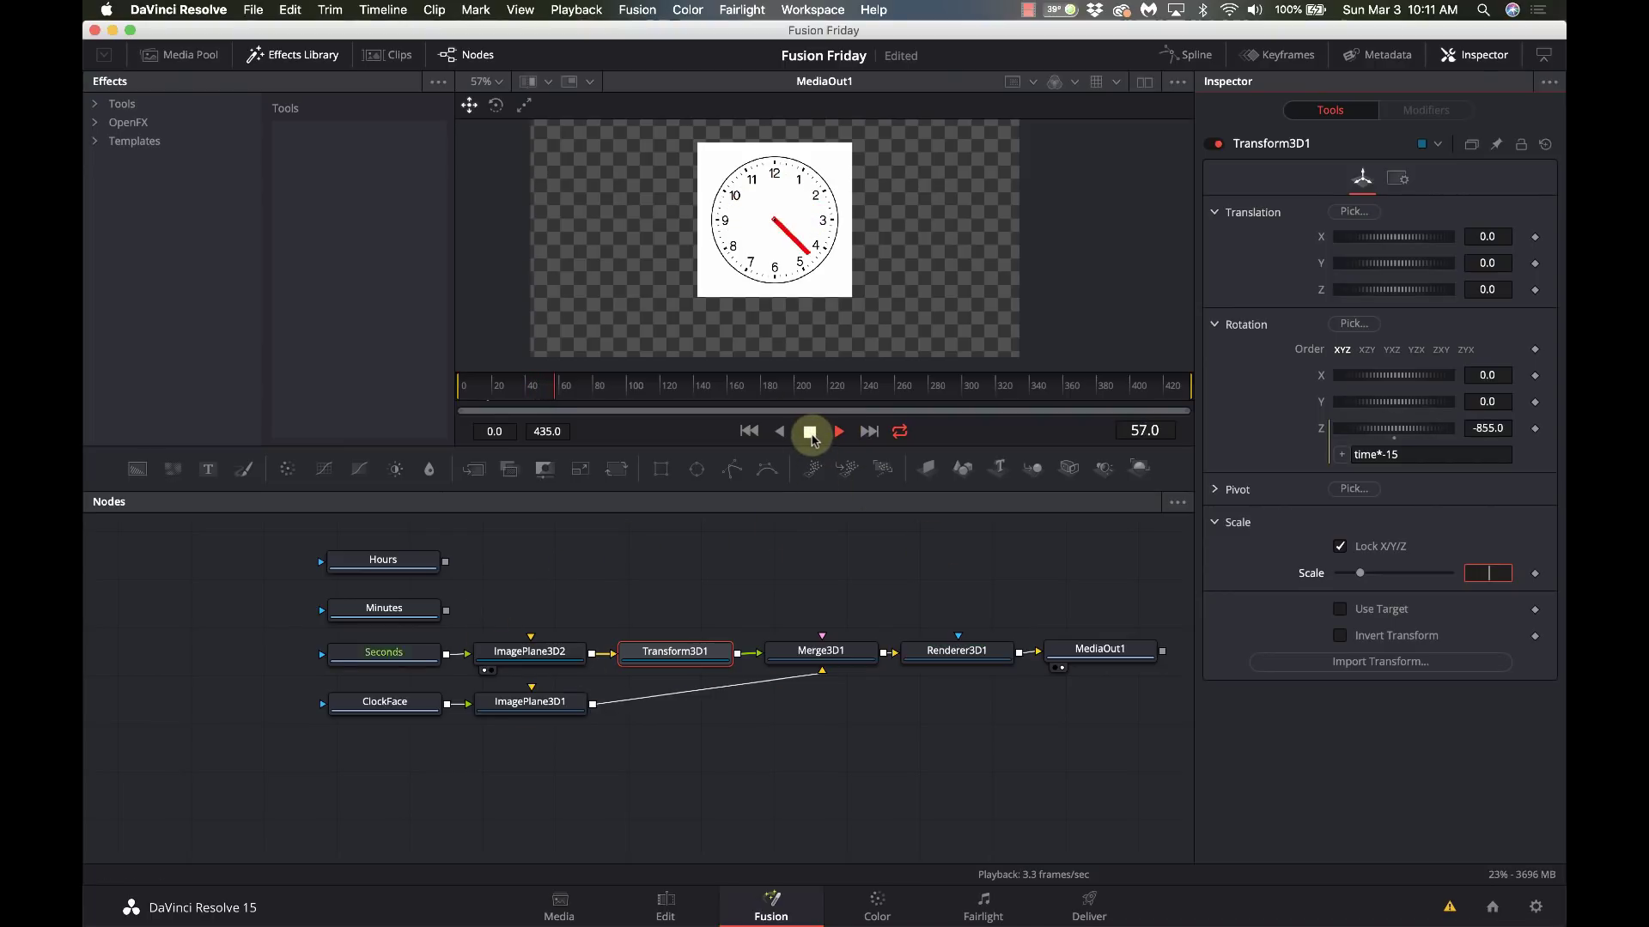
left_click(403, 640)
left_click(411, 611)
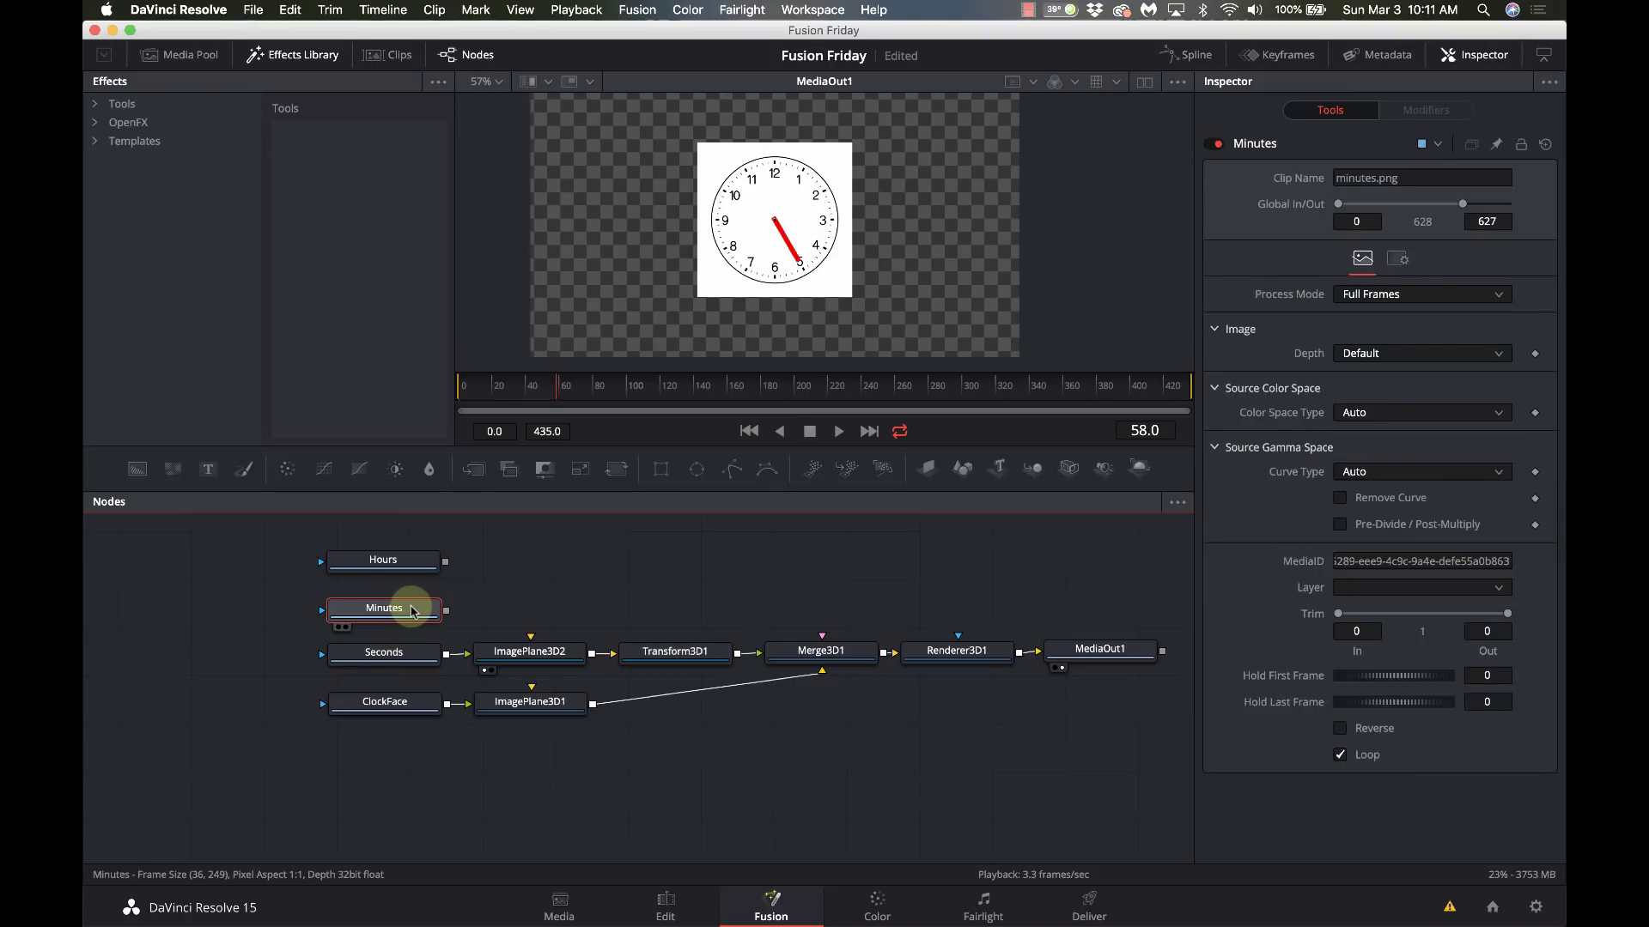
key("shift+space")
type("image")
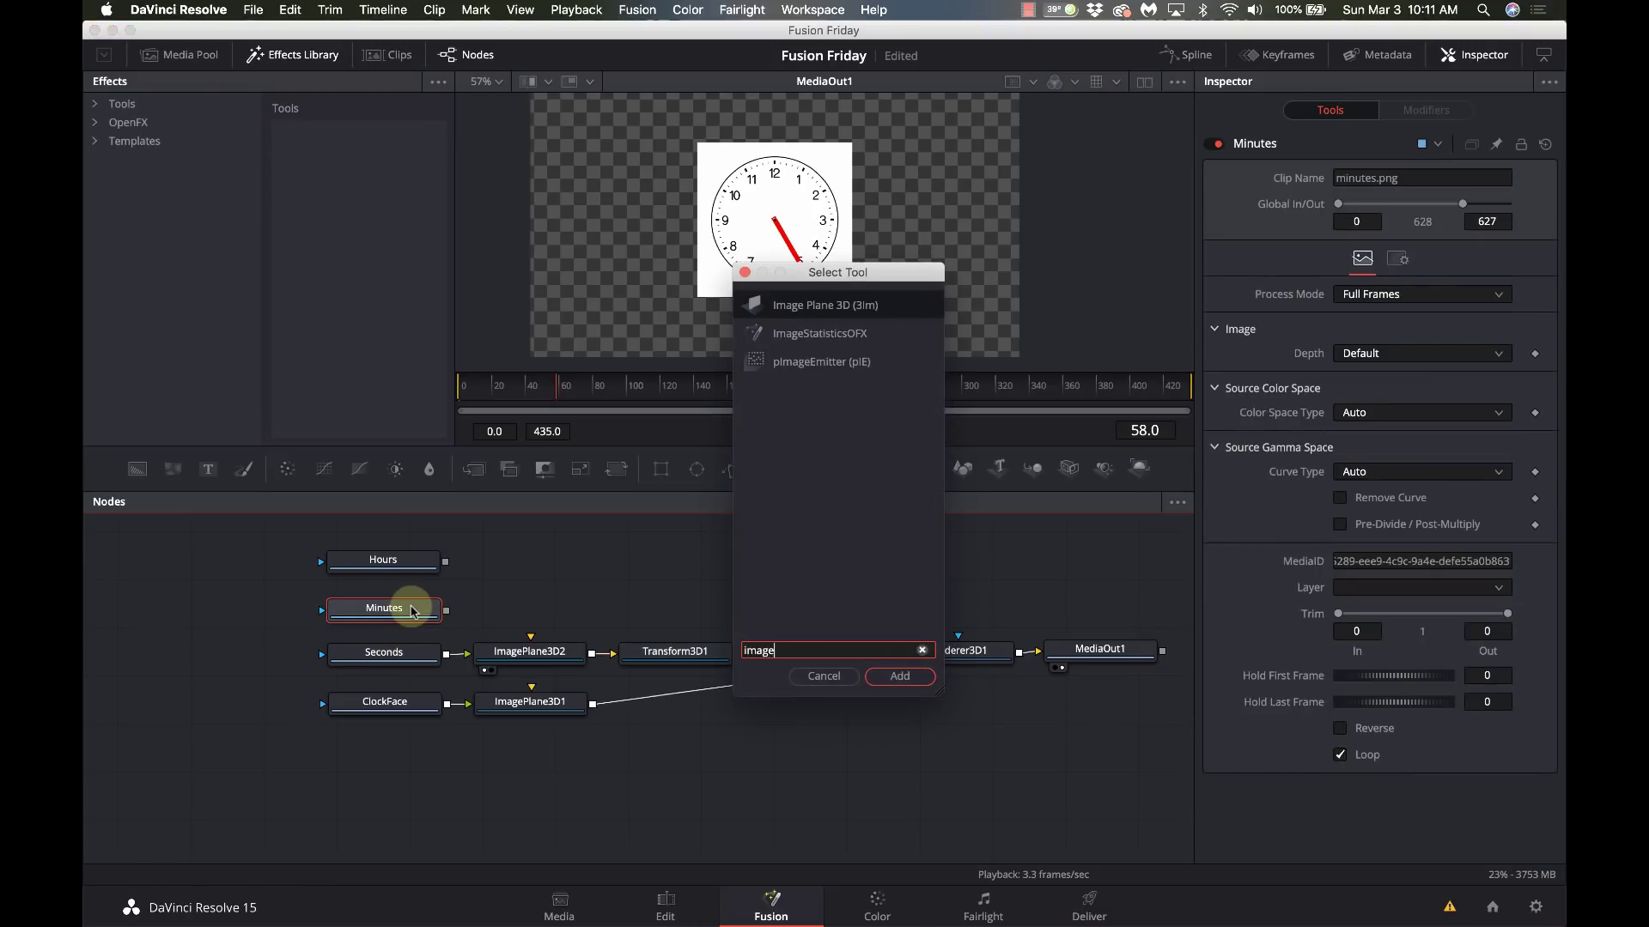
key("Return")
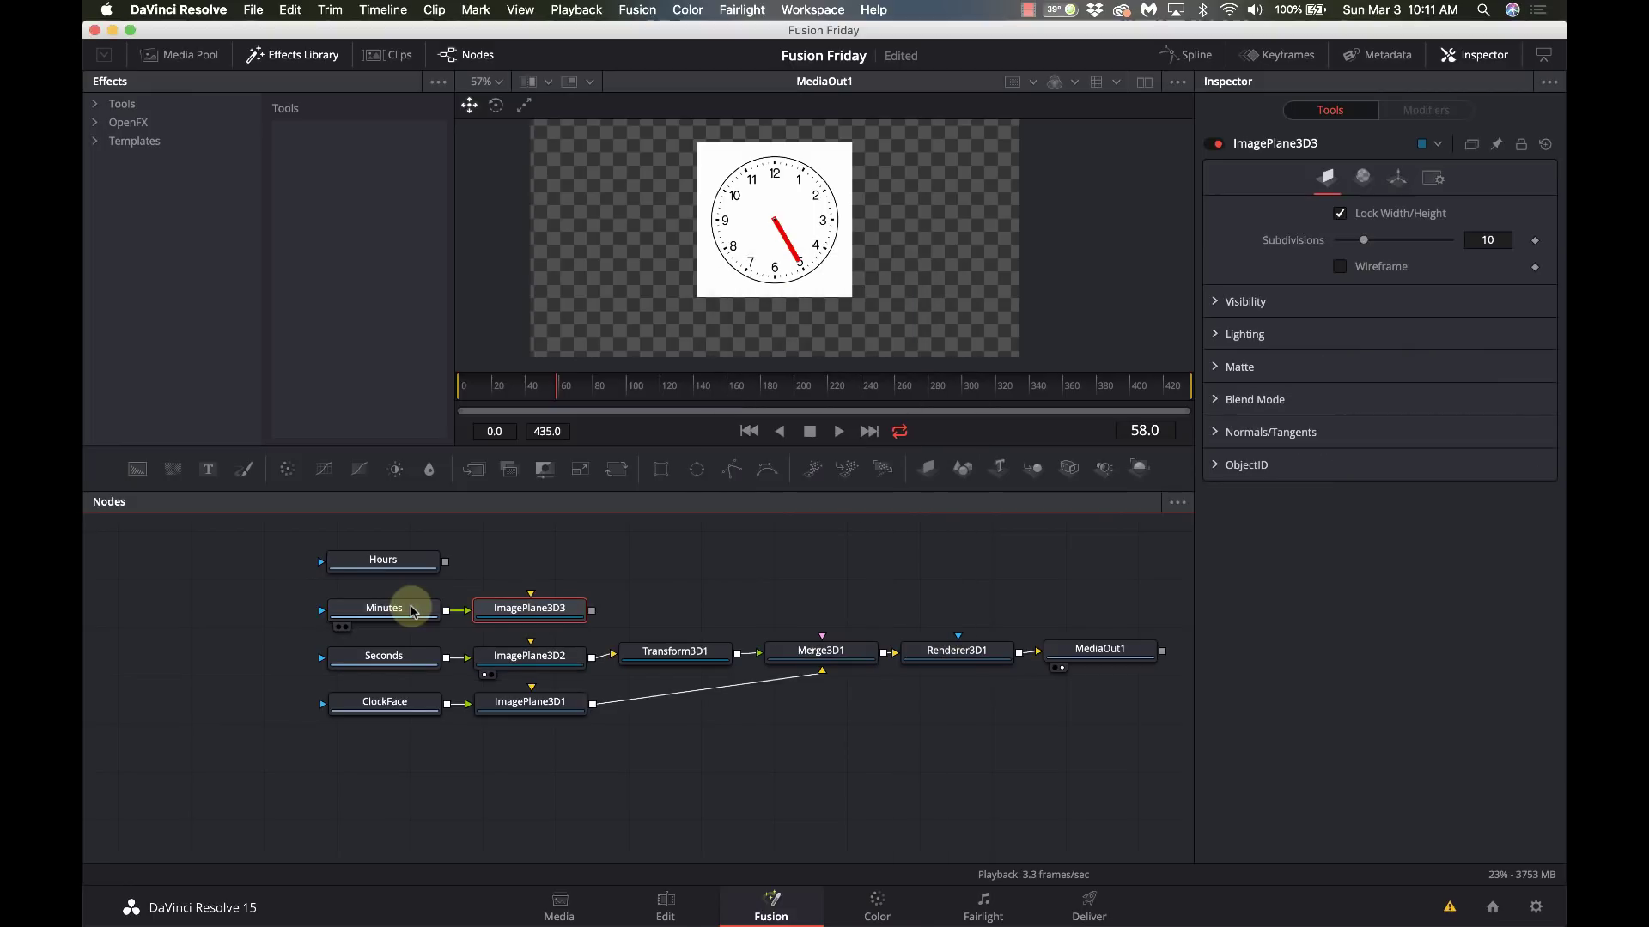
Step: Add a 2D Transform after the new plane, then delete it as unwanted
key("shift+space")
type("transform")
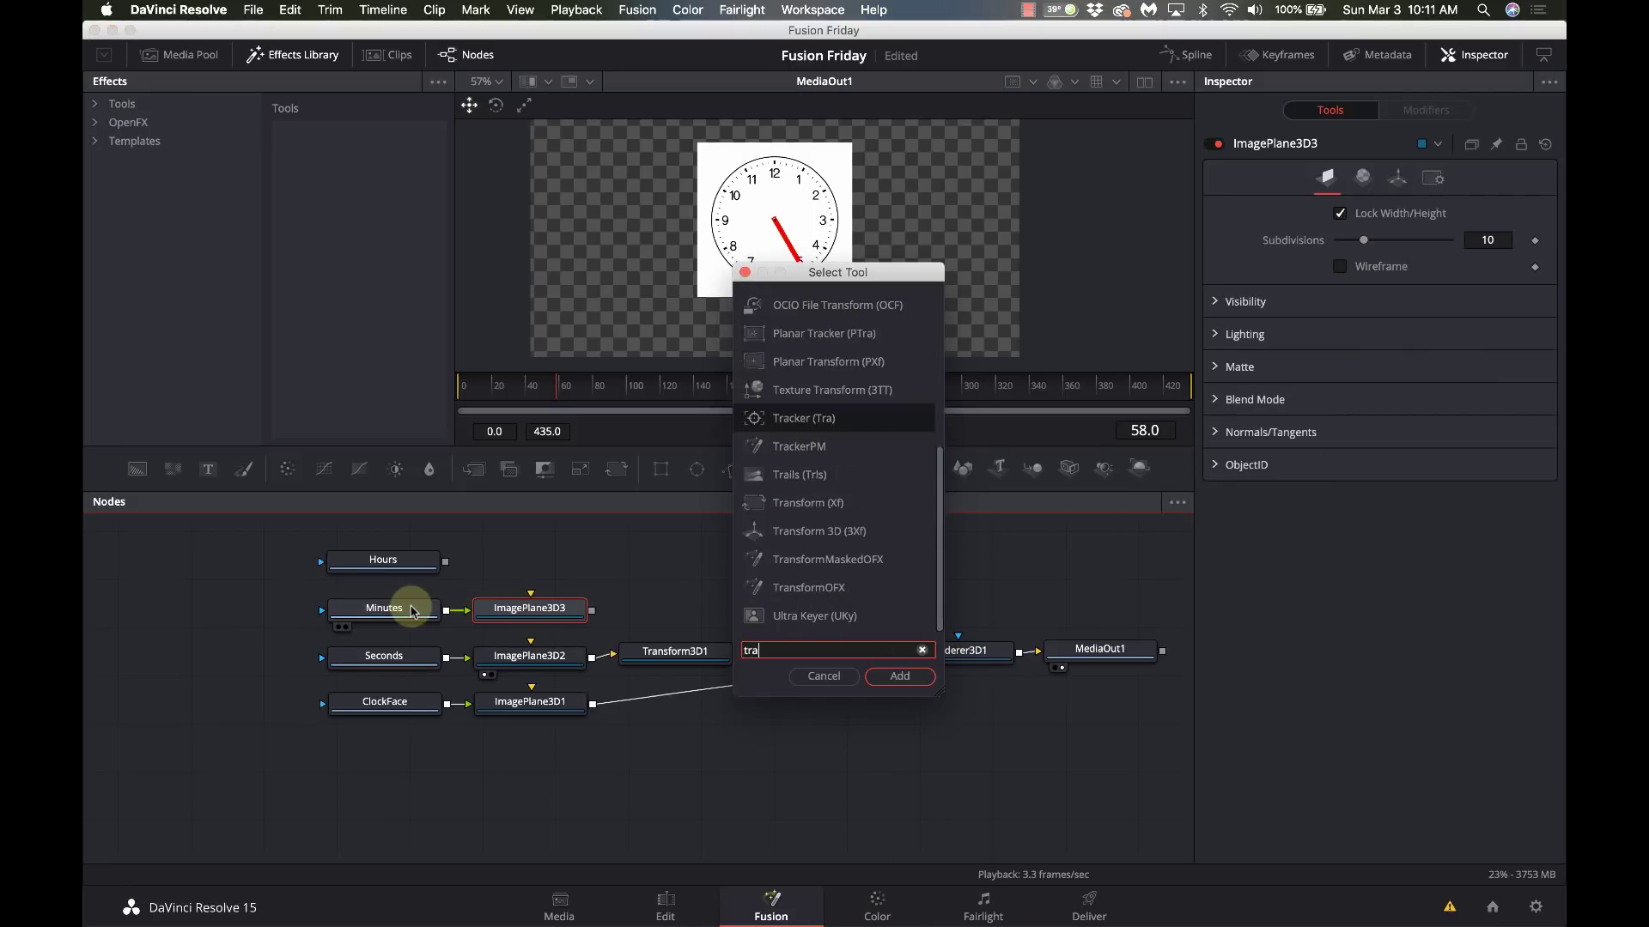
key("Return")
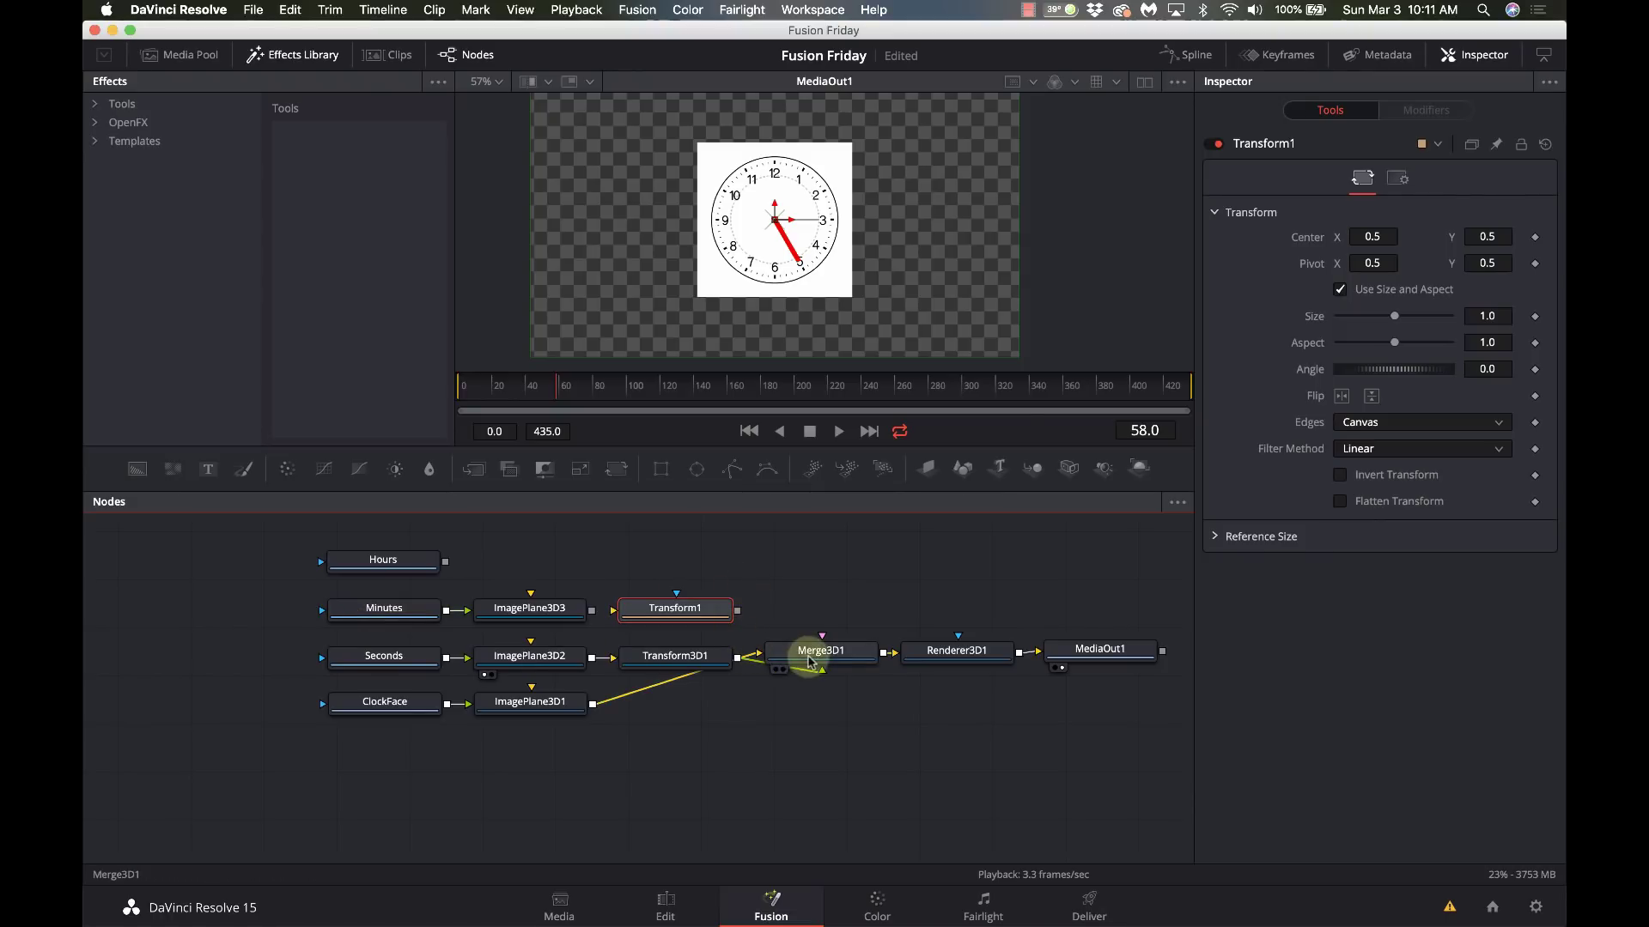
left_click_drag(726, 613, 734, 578)
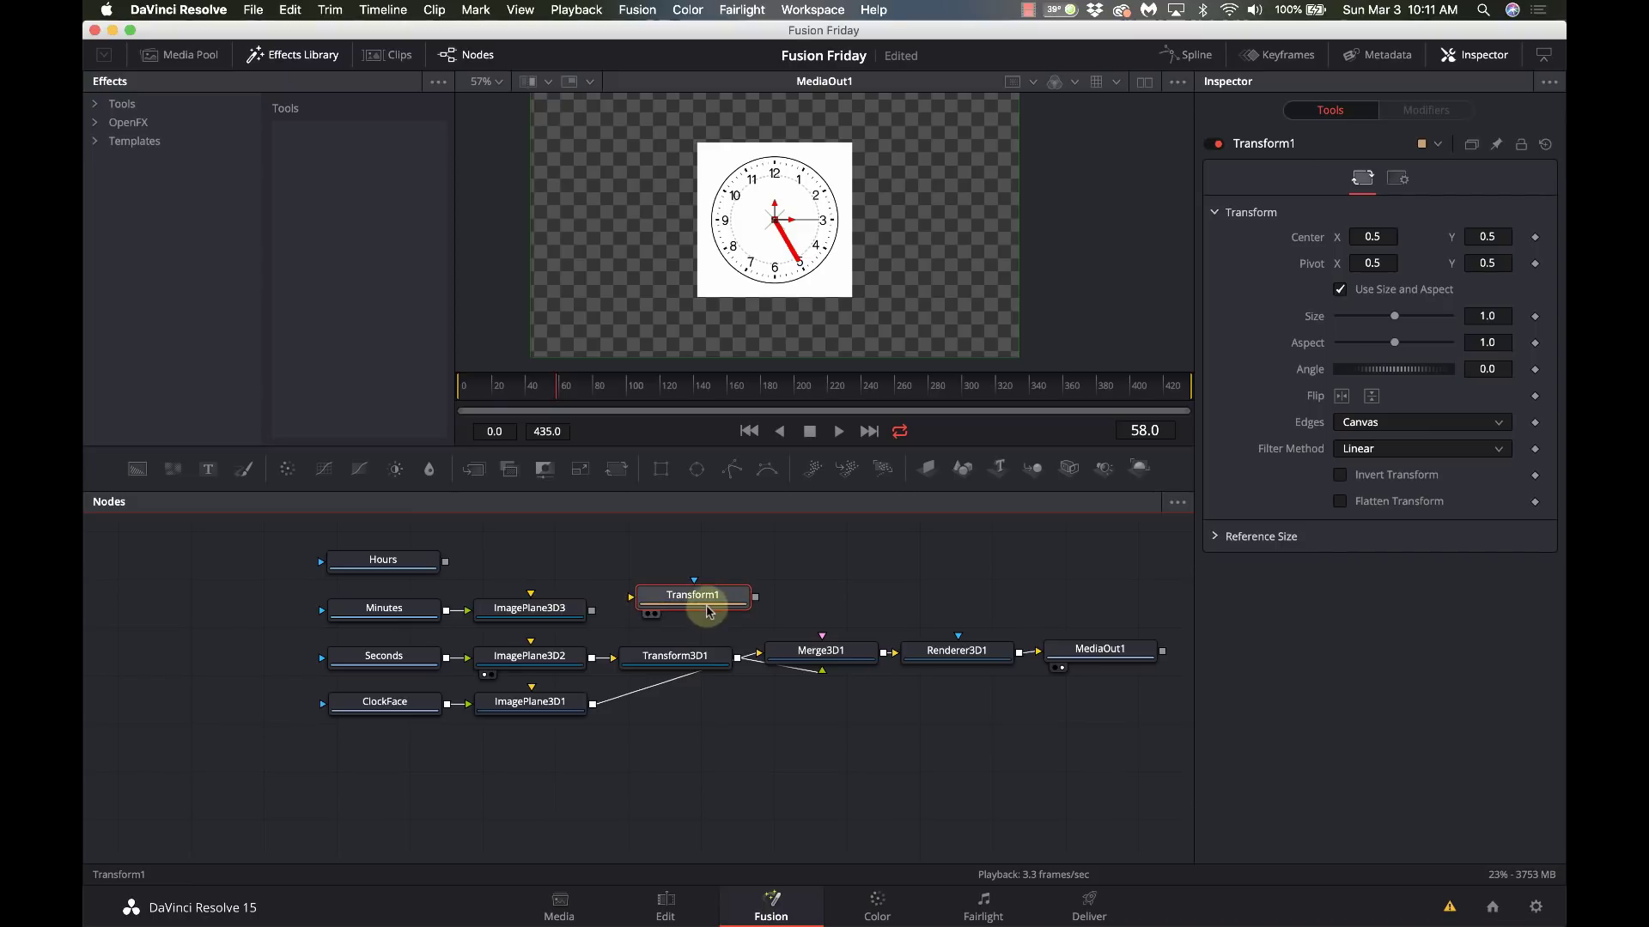
key("Delete")
Step: Add Transform3D2 after ImagePlane3D3 and wire it into Merge3D1
left_click(565, 607)
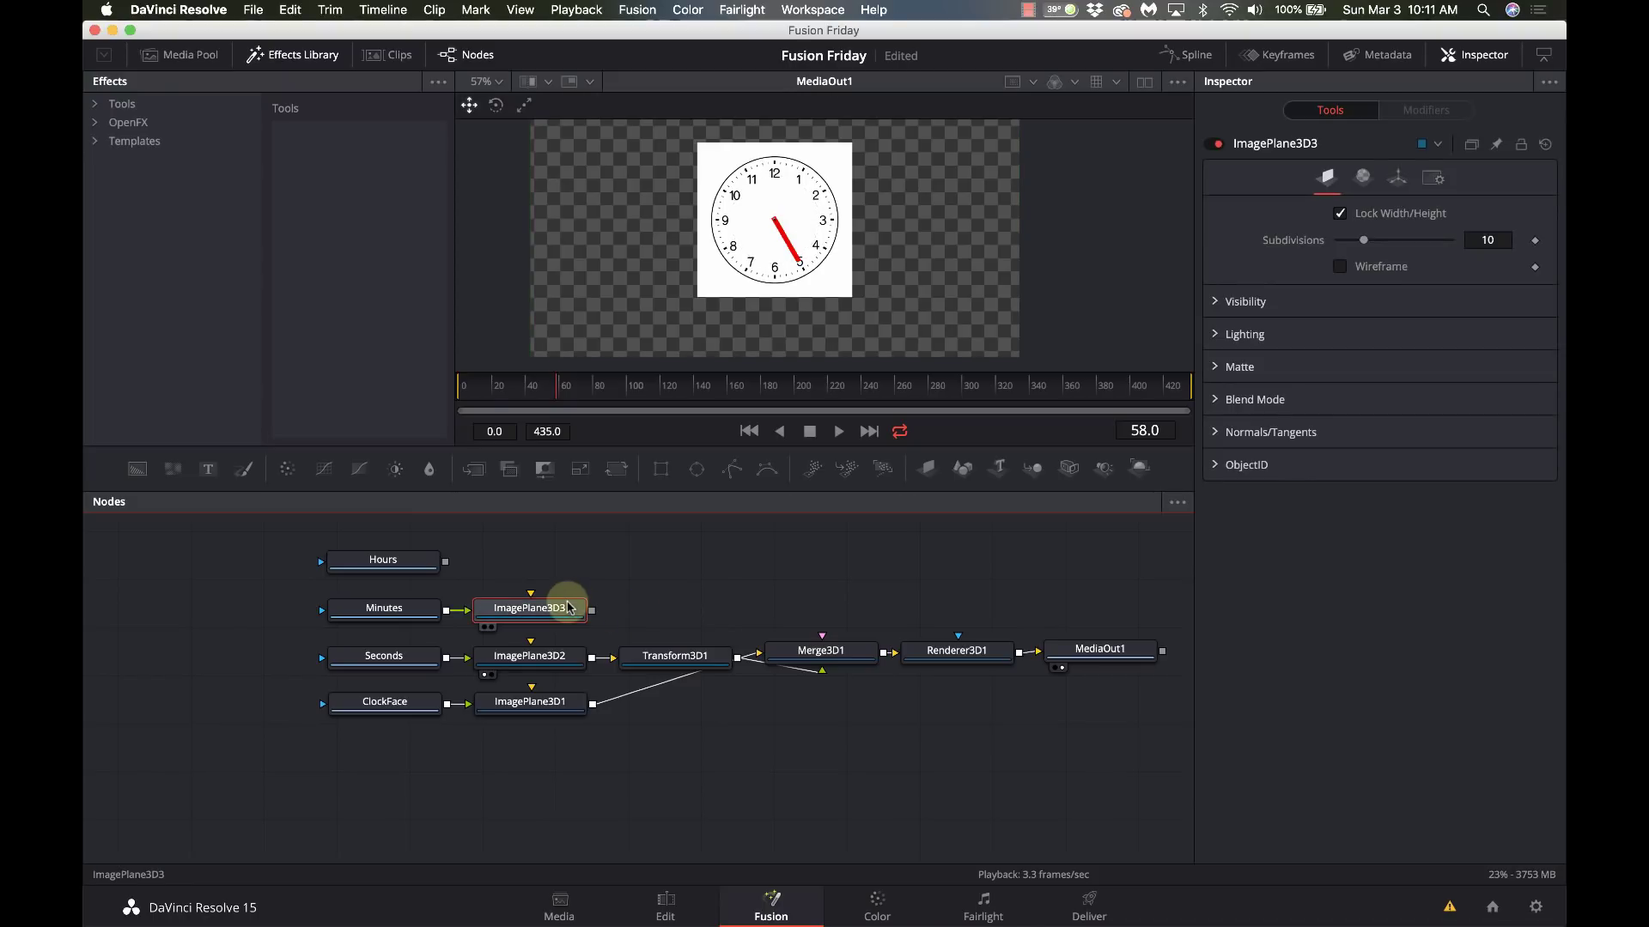
key("shift+space")
type("trans")
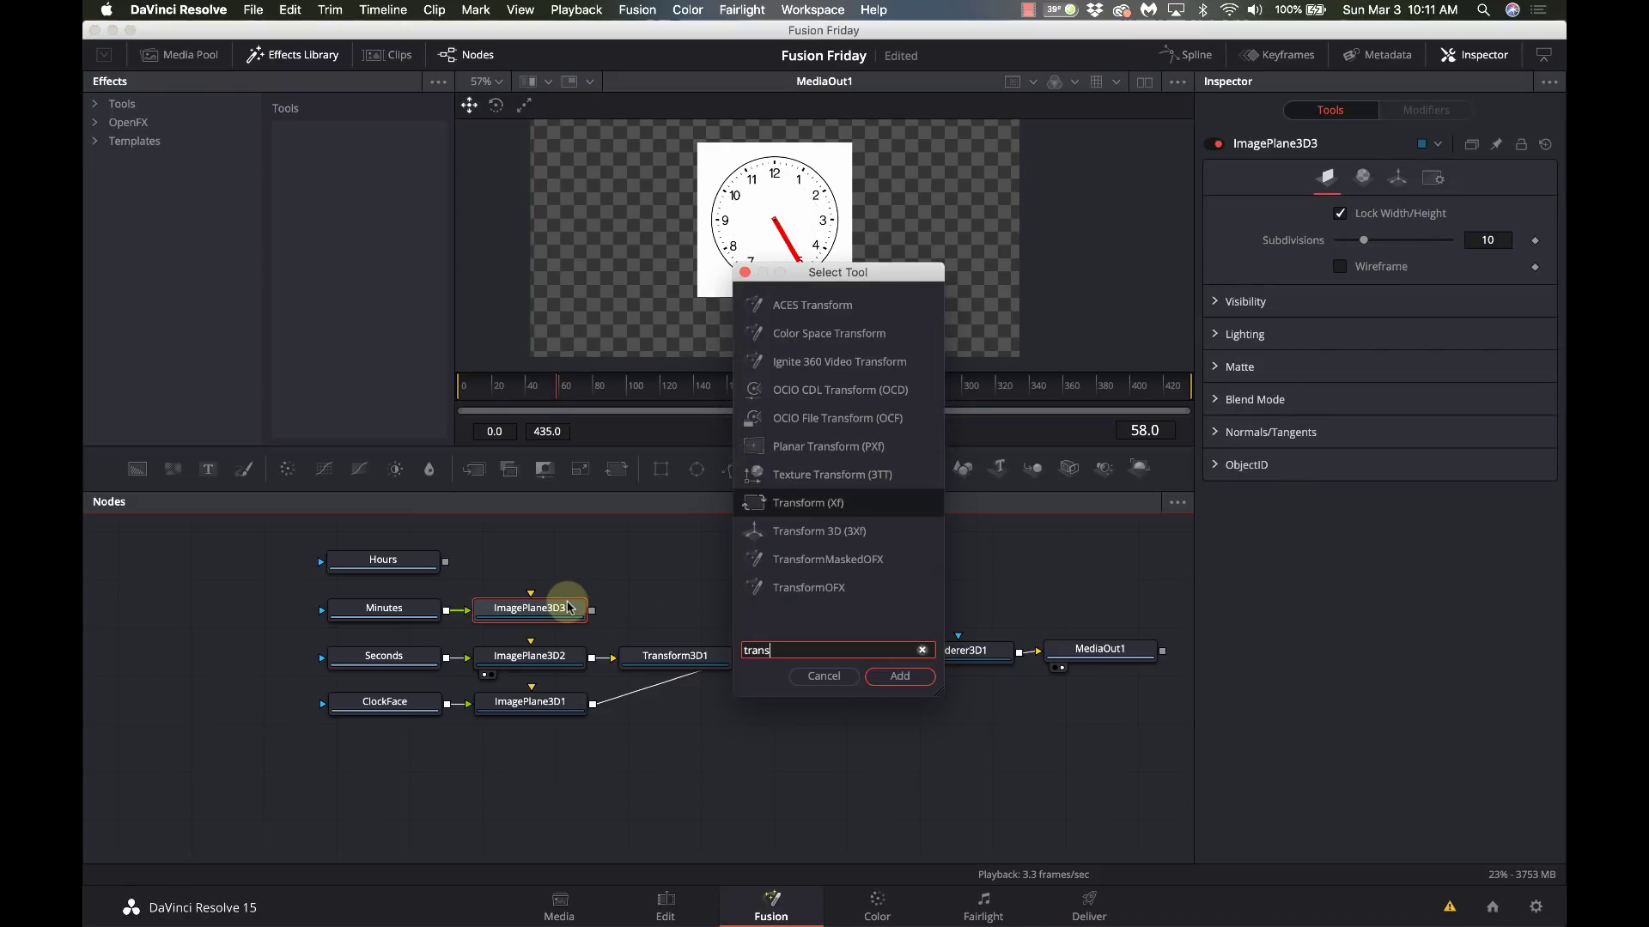
key("Down")
key("Return")
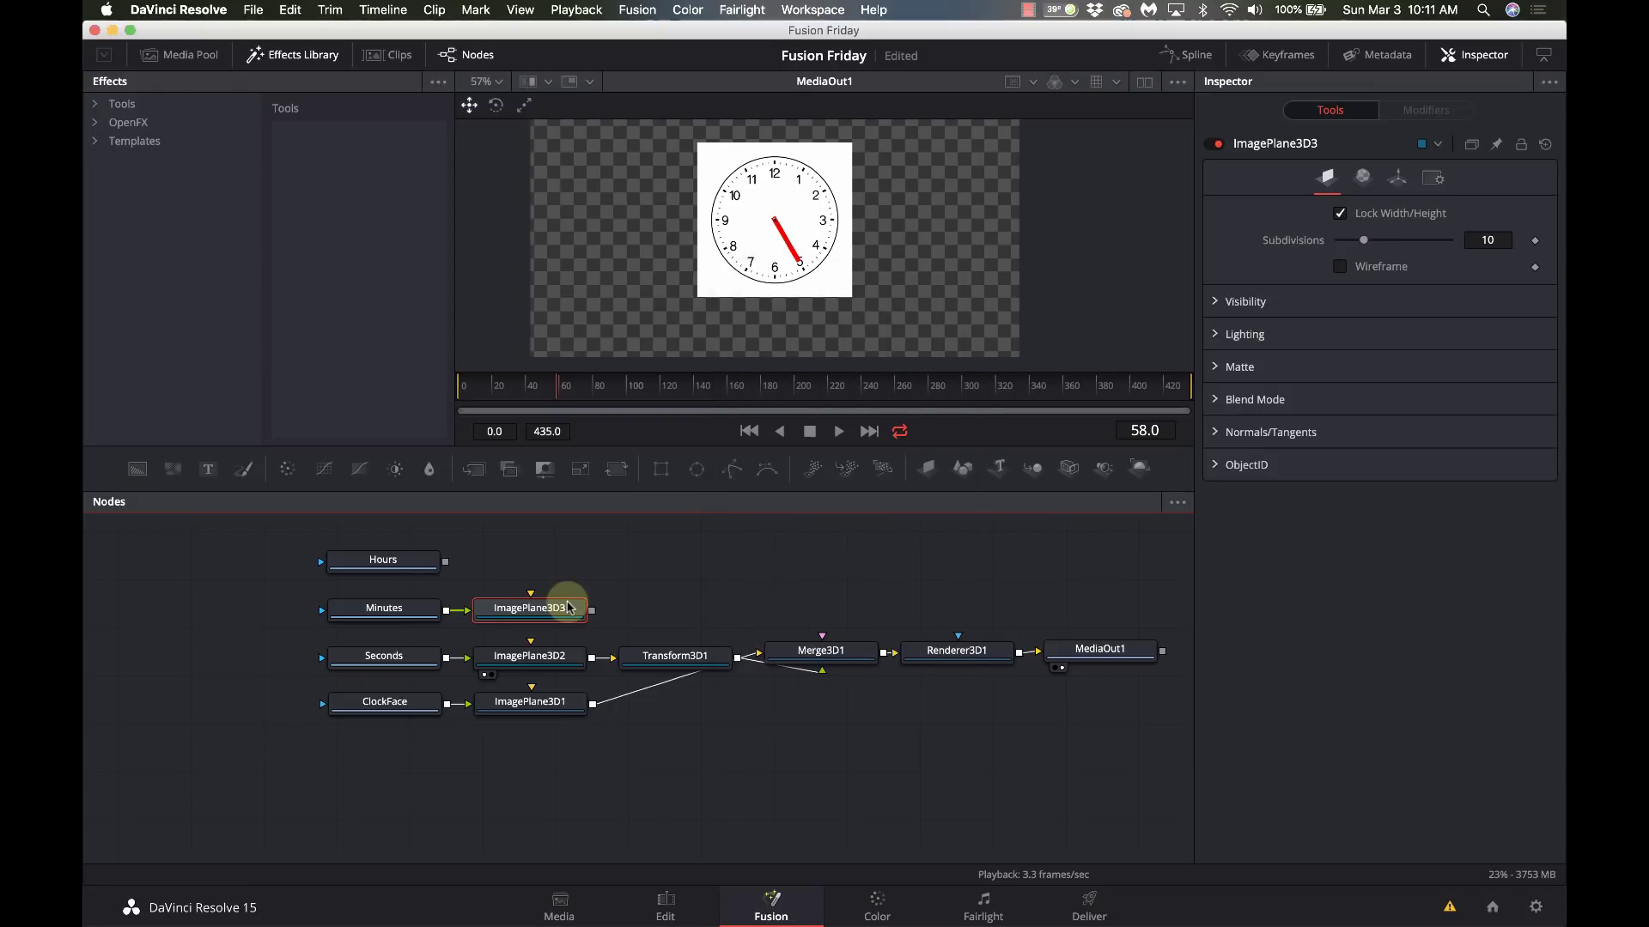
left_click_drag(735, 608, 792, 650)
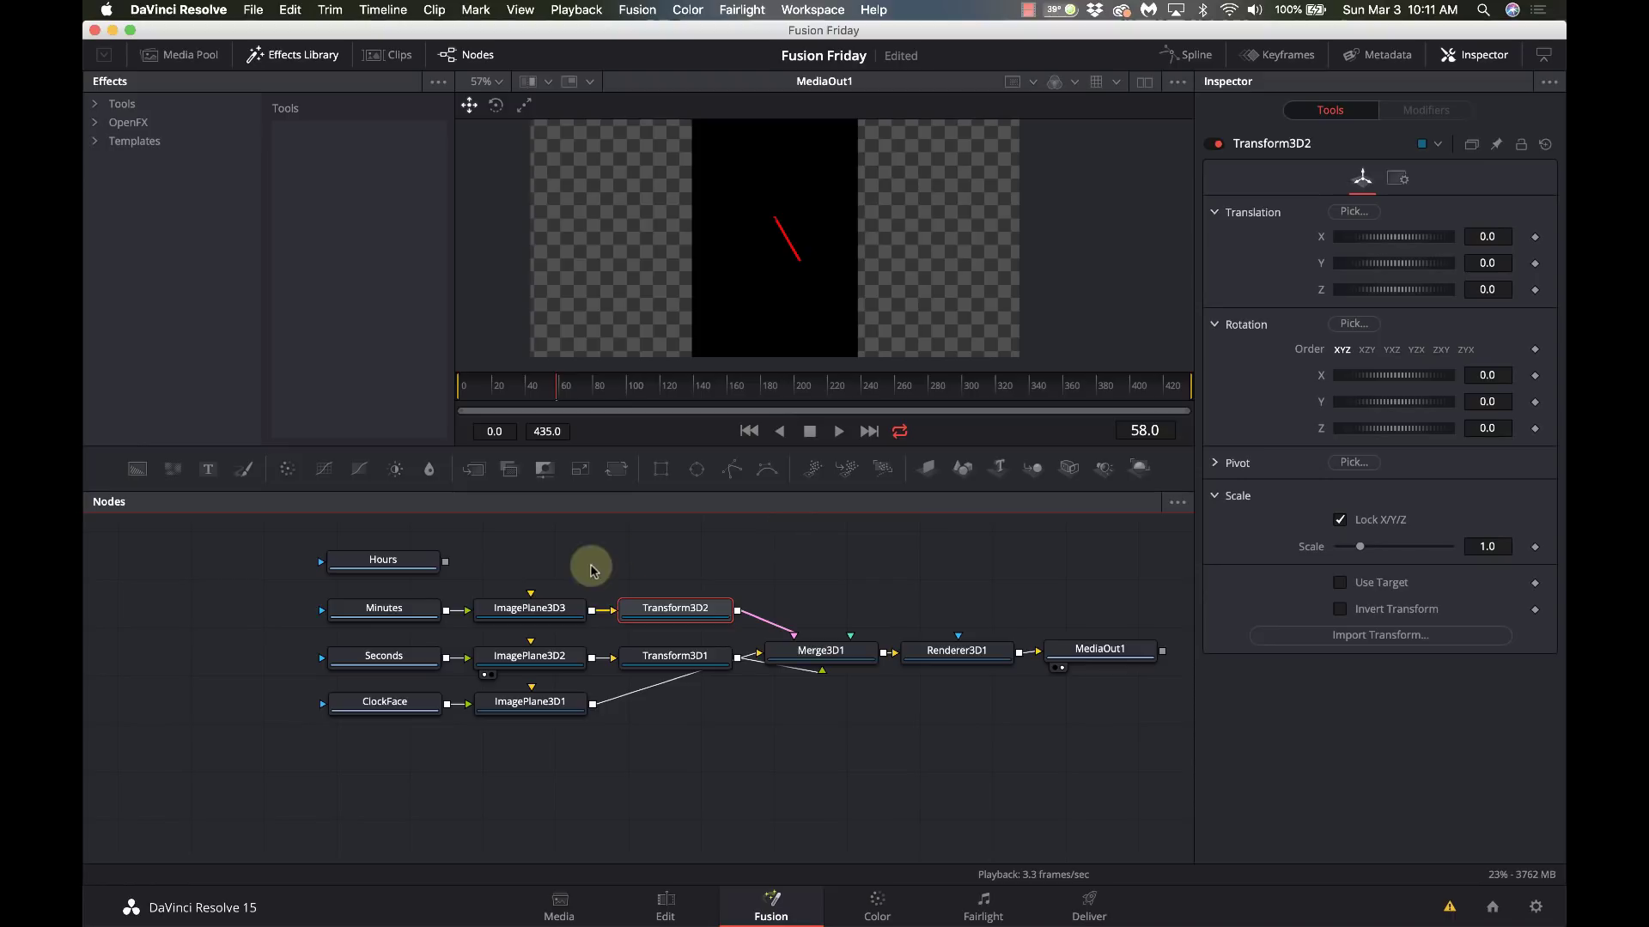
Step: Scale ImagePlane3D3 to 0.04 for a thin minute hand and show the 3D view beside the output
left_click(482, 607)
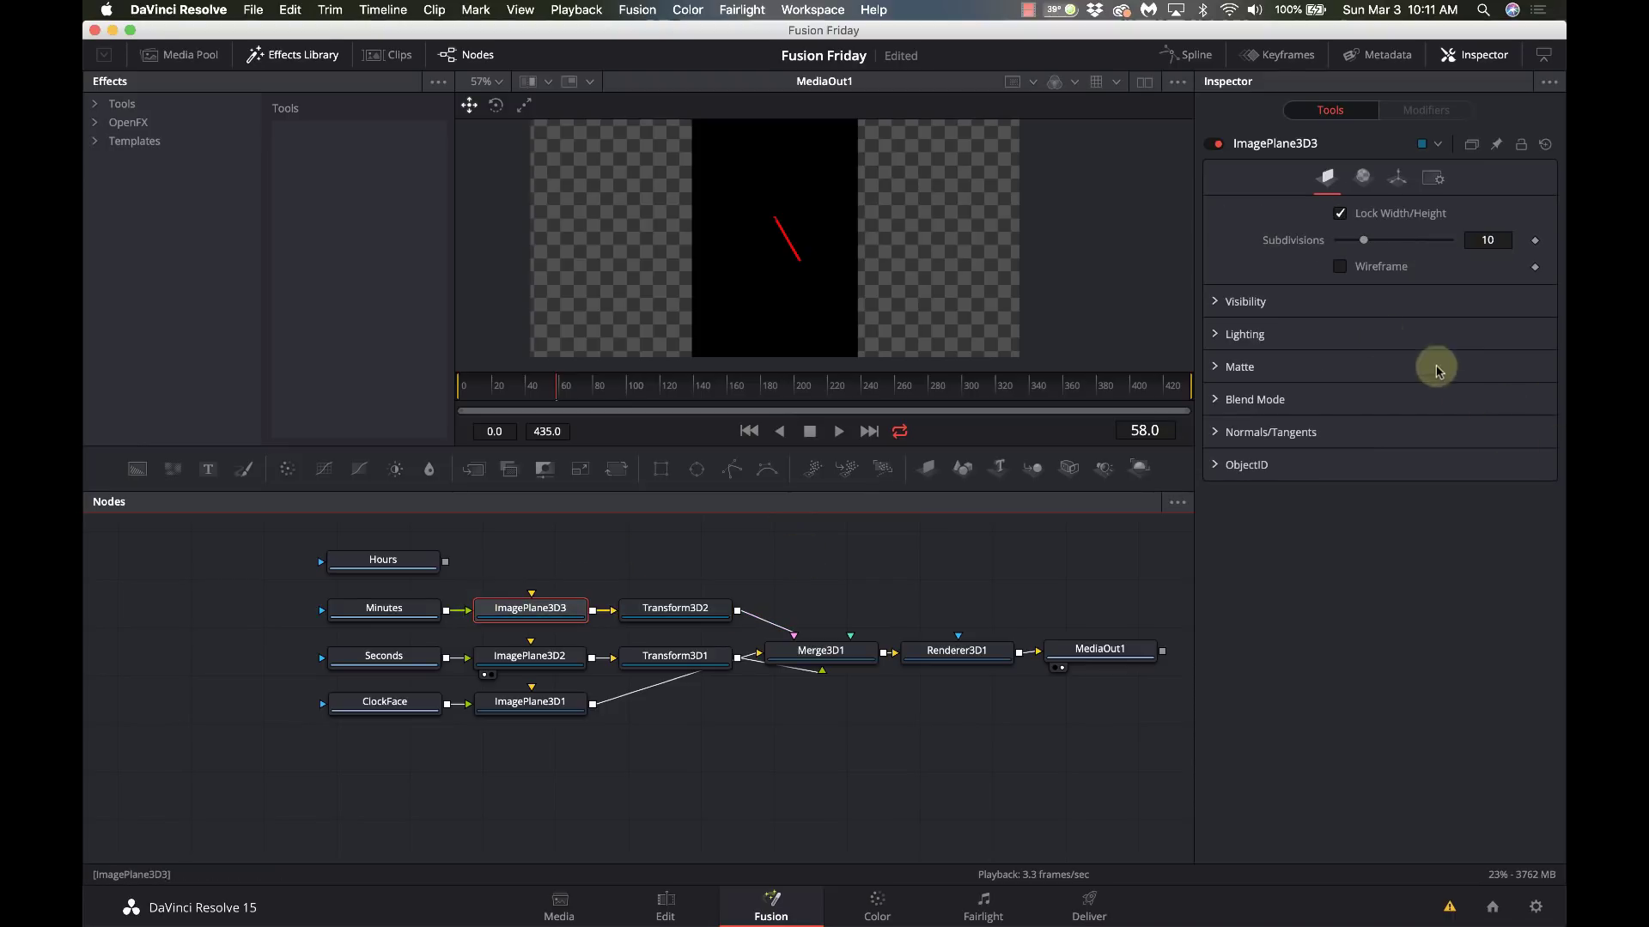
left_click(532, 671)
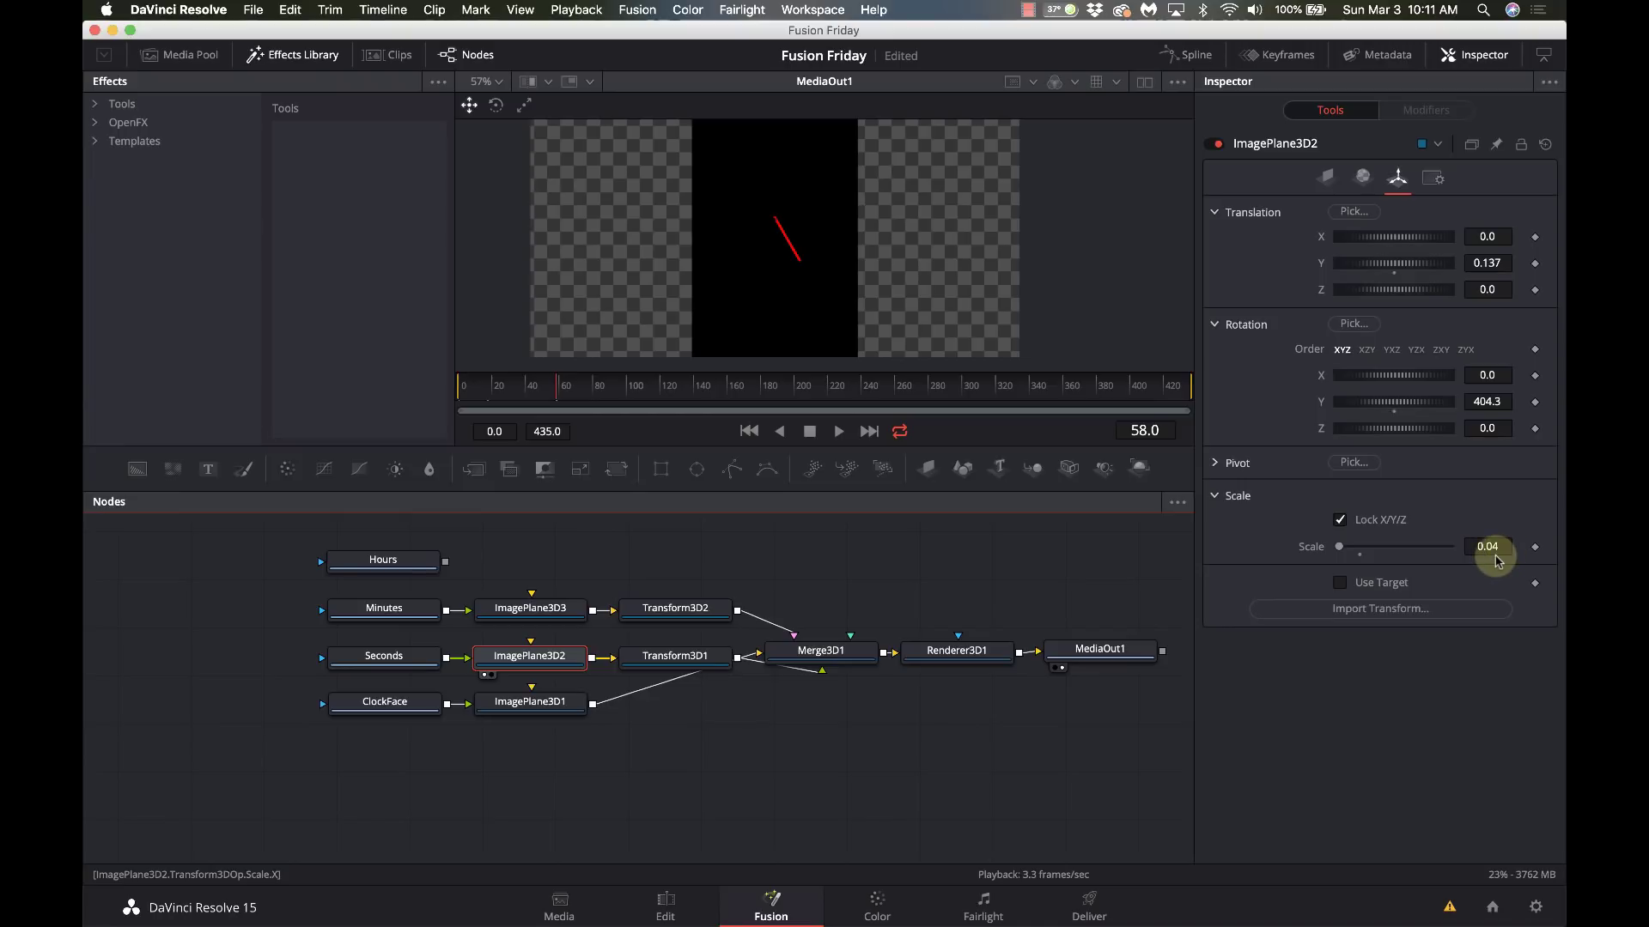
left_click(530, 615)
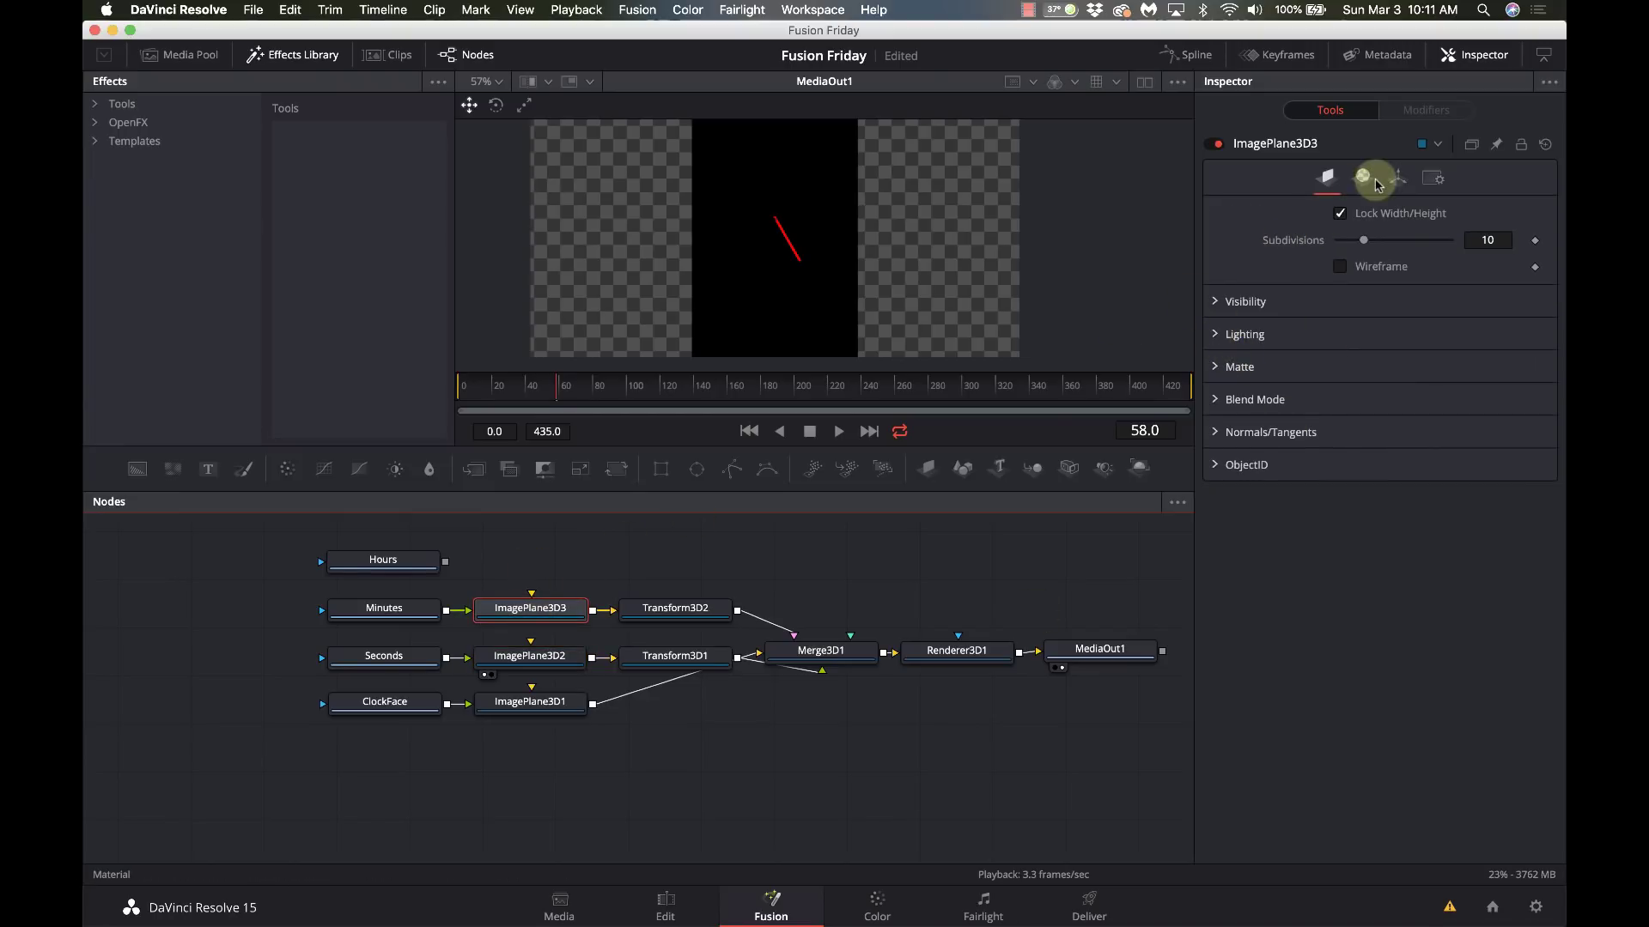
left_click(1397, 176)
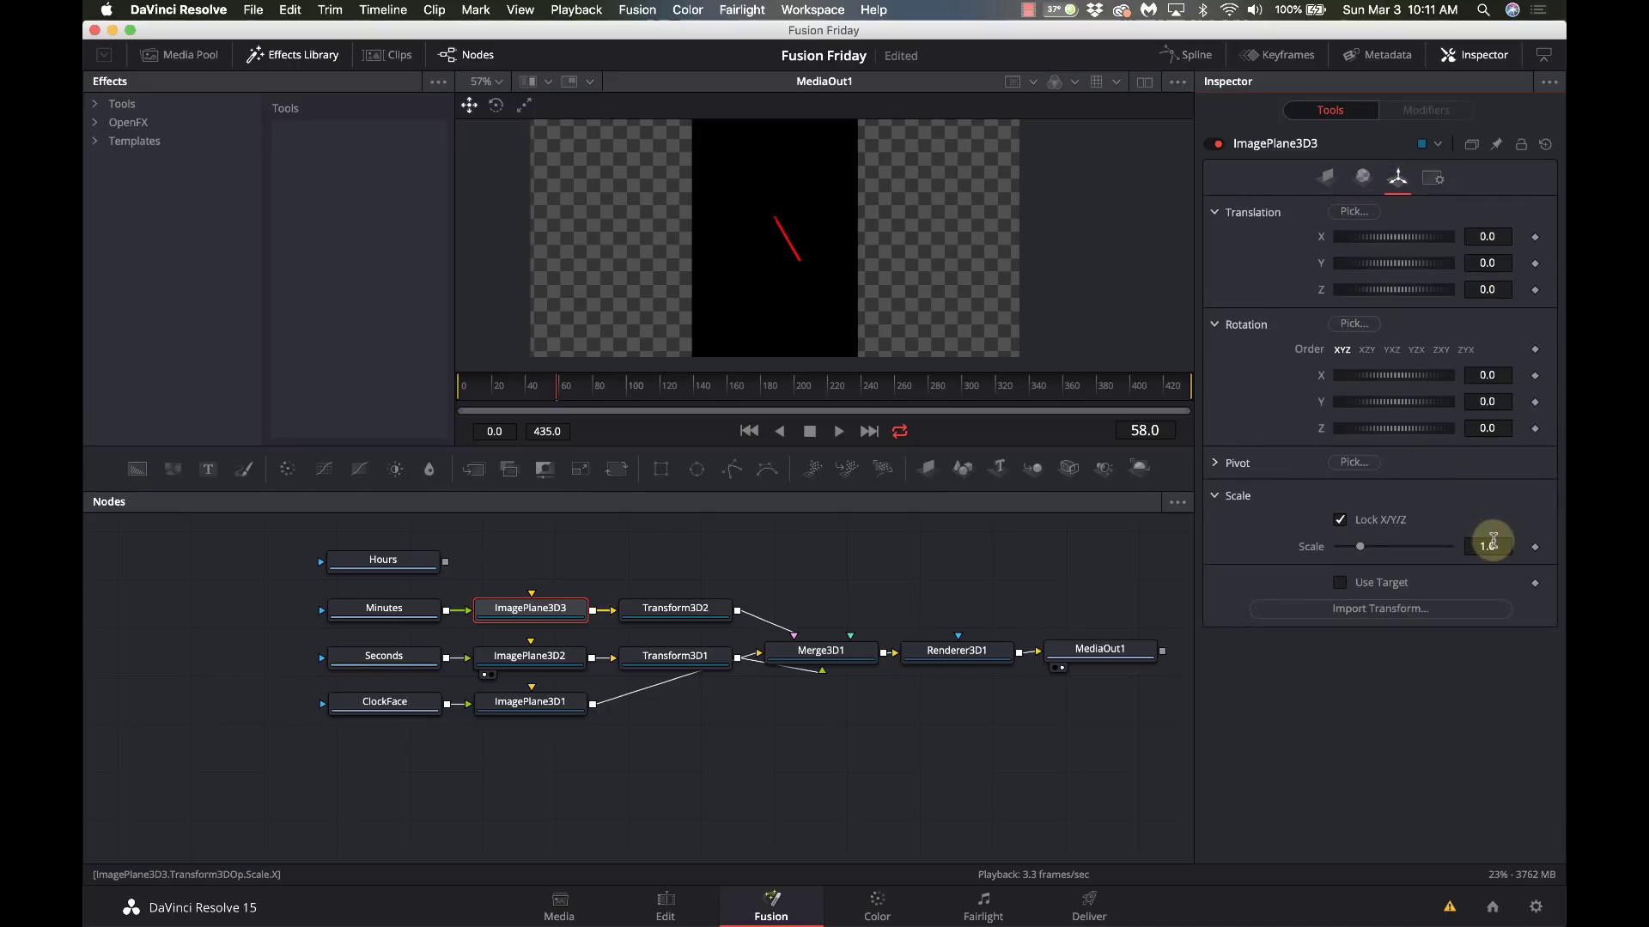
key("Return")
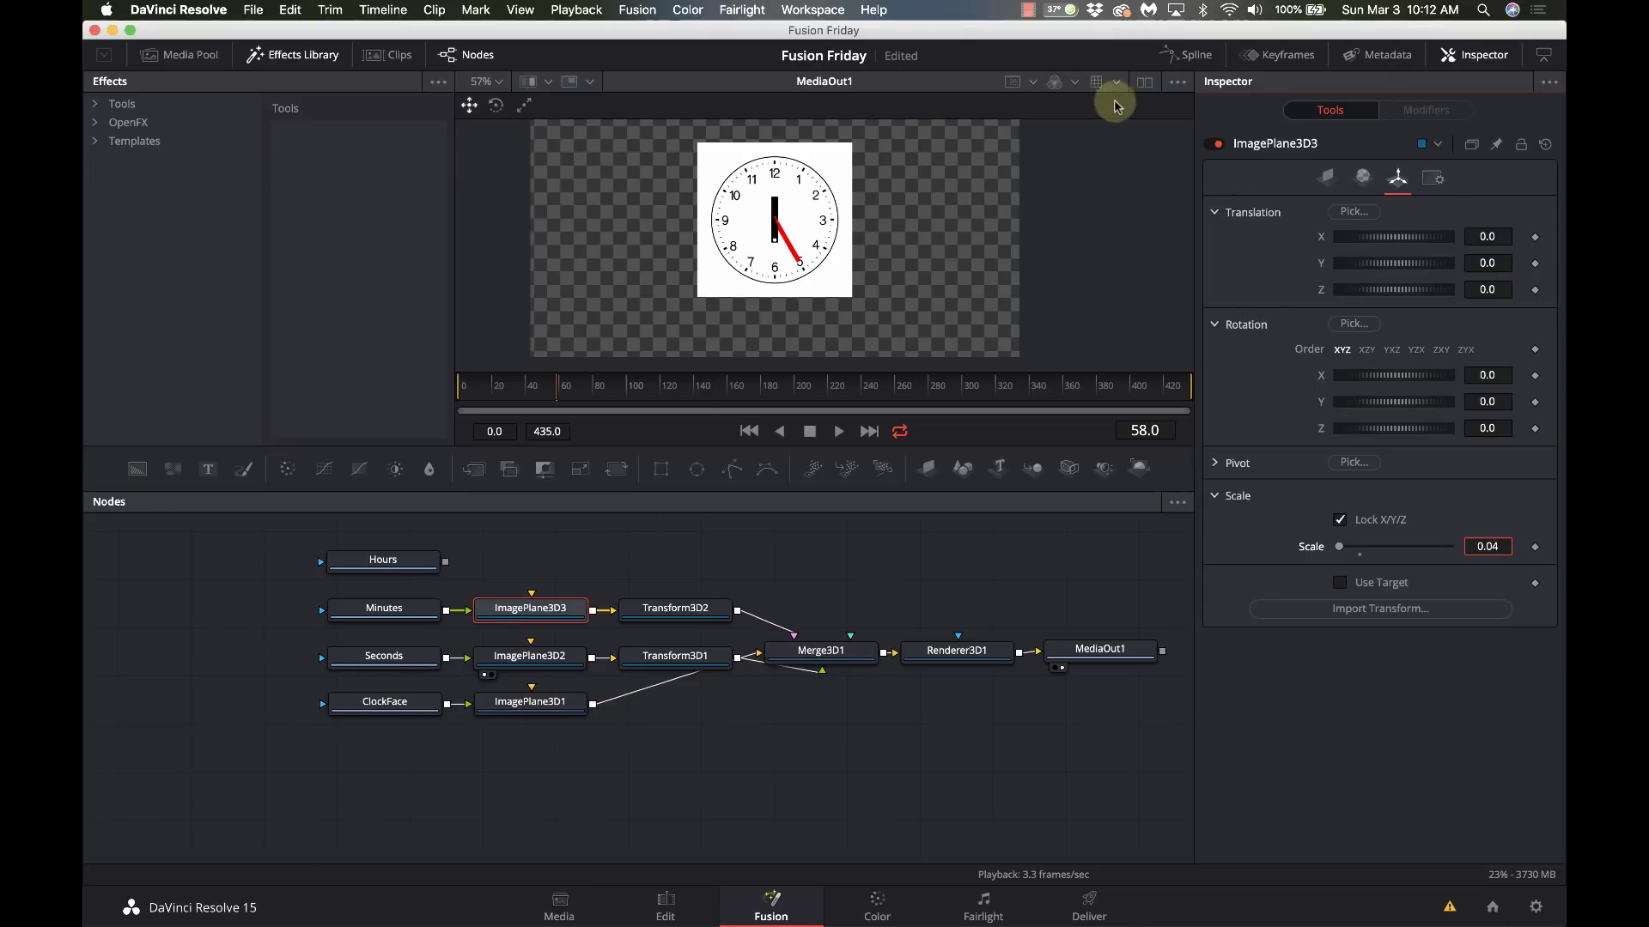
left_click(1143, 82)
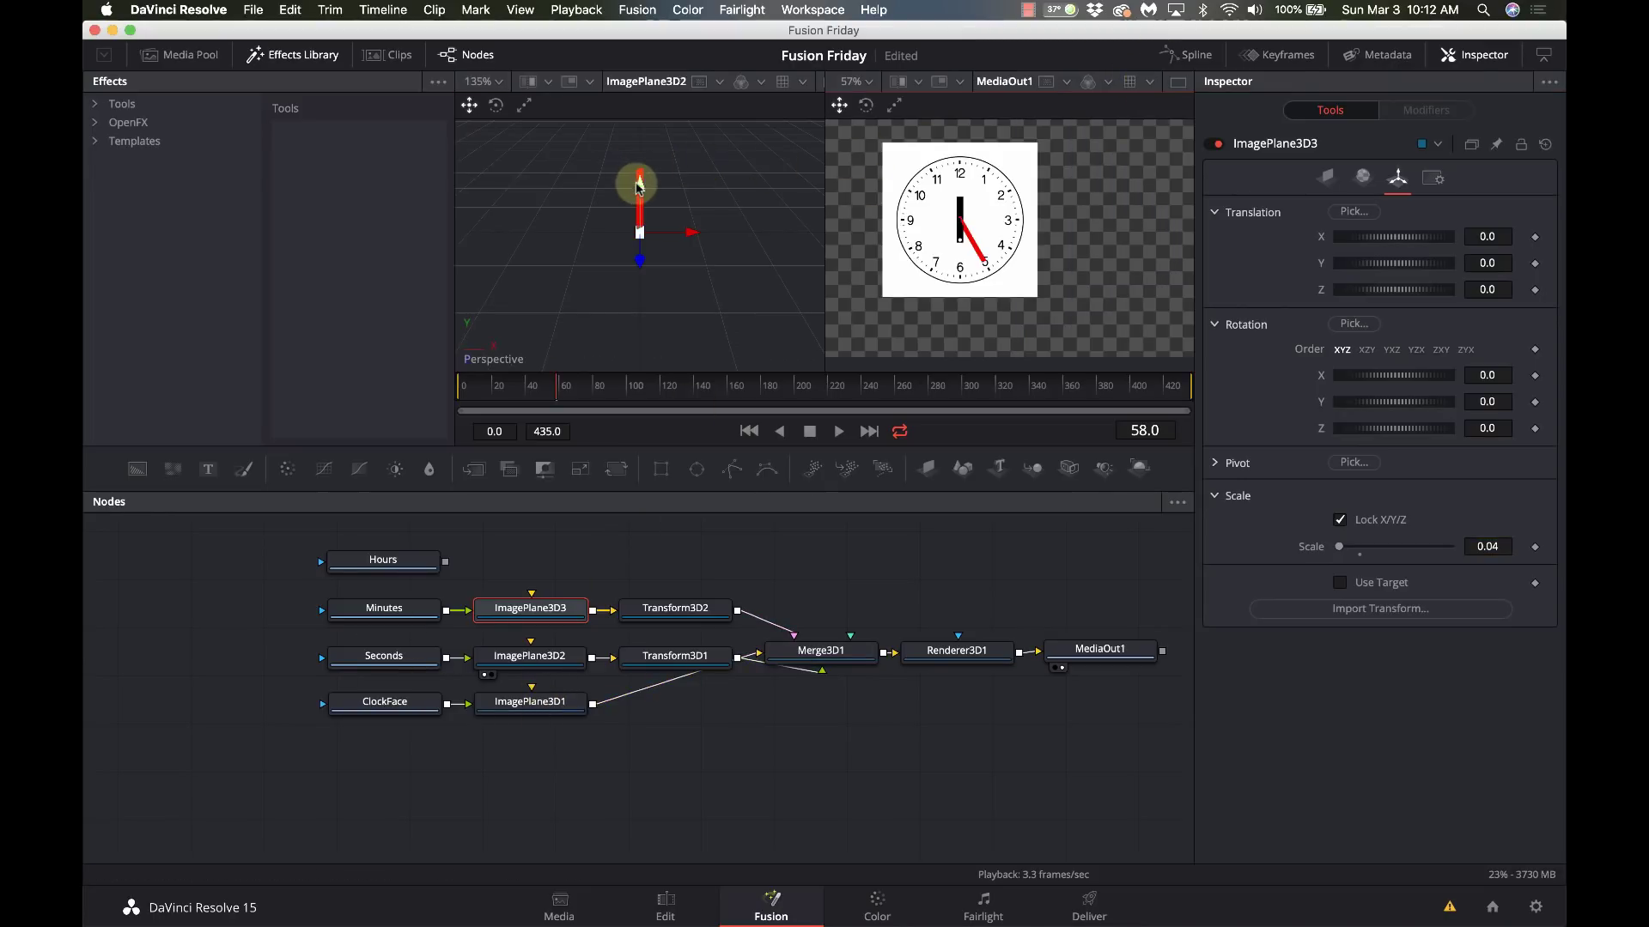
Step: Raise the minute hand plane to Translation Y 0.1203 so it rises from the clock centre
left_click_drag(639, 191, 640, 183)
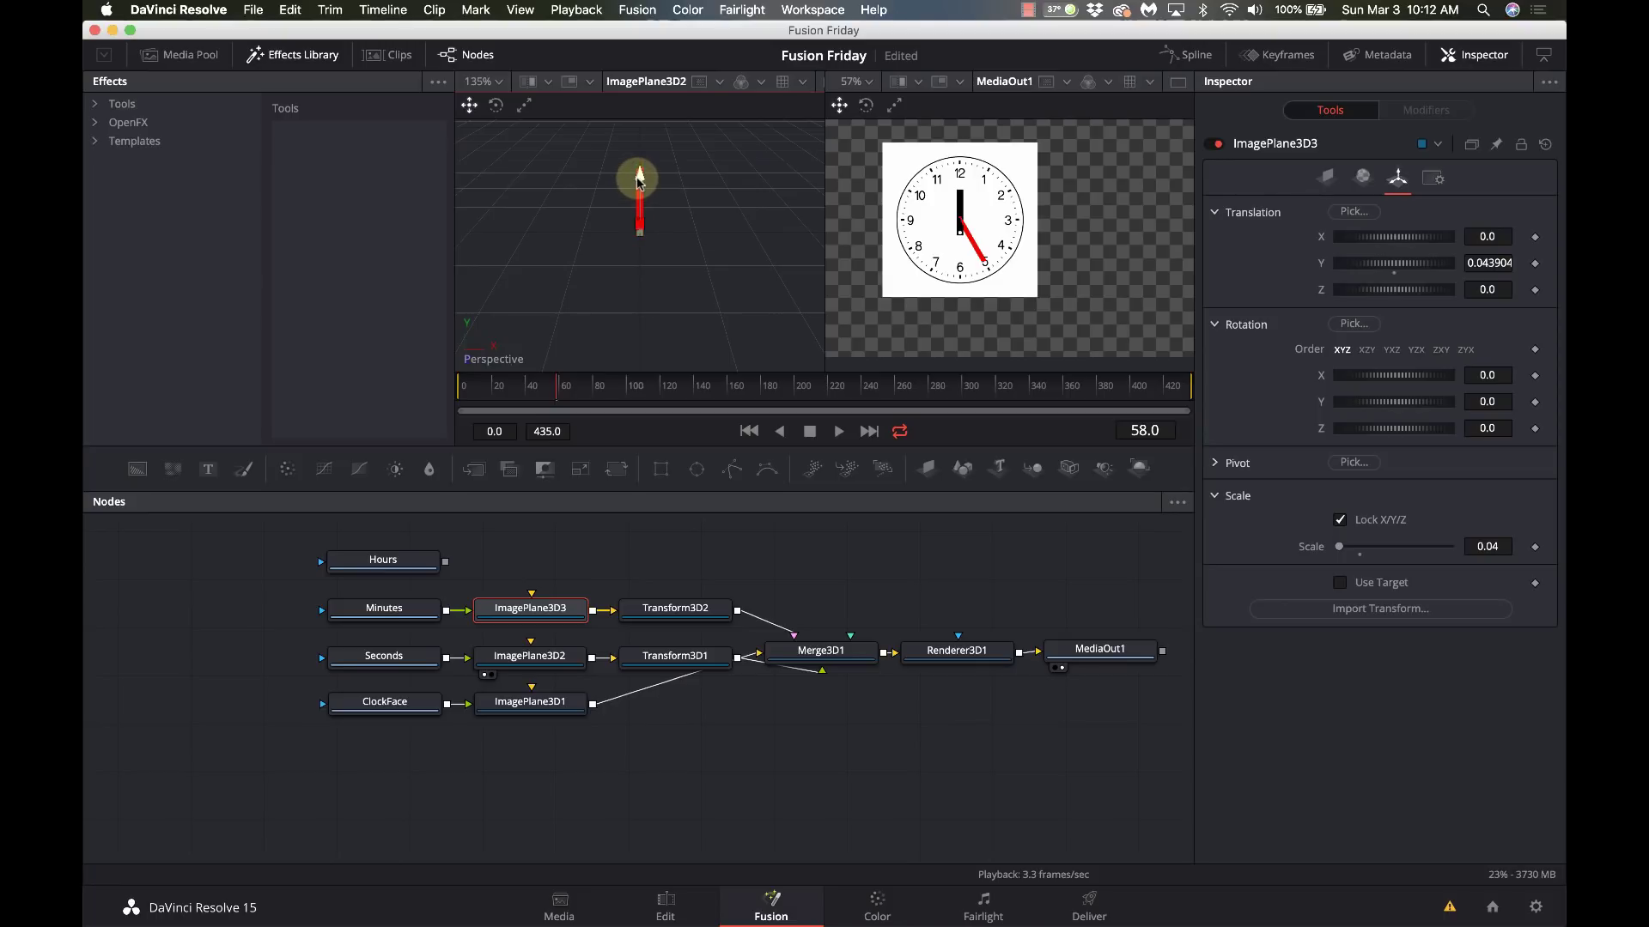
left_click_drag(638, 174, 638, 162)
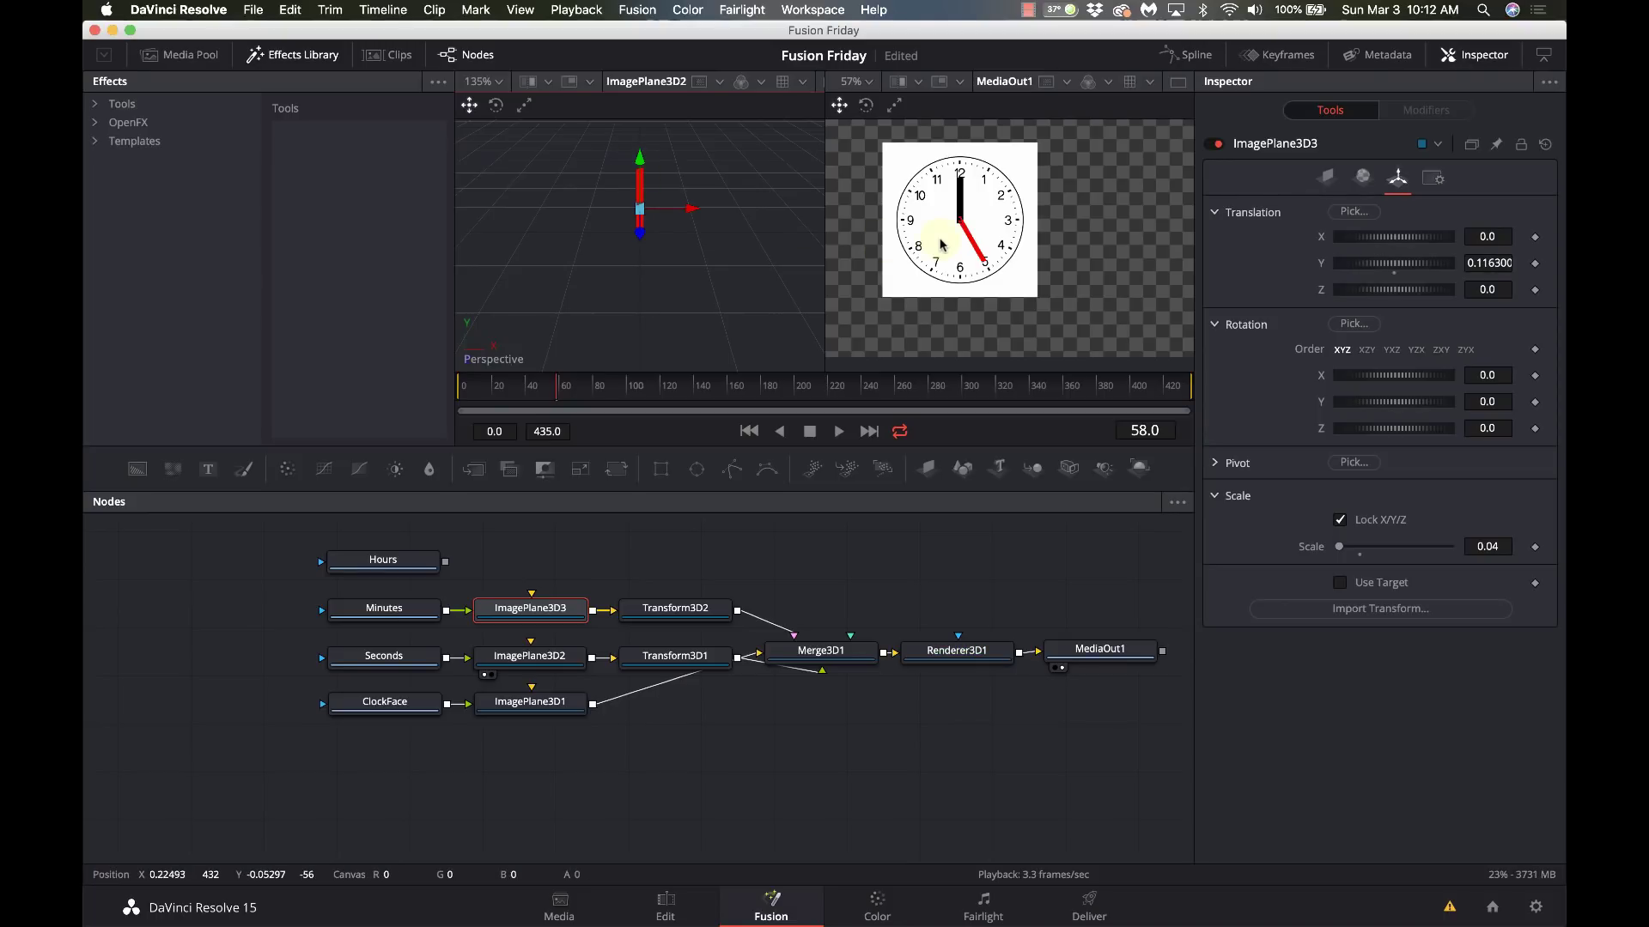
scroll(942, 244, "up", 3)
scroll(1049, 213, "up", 5)
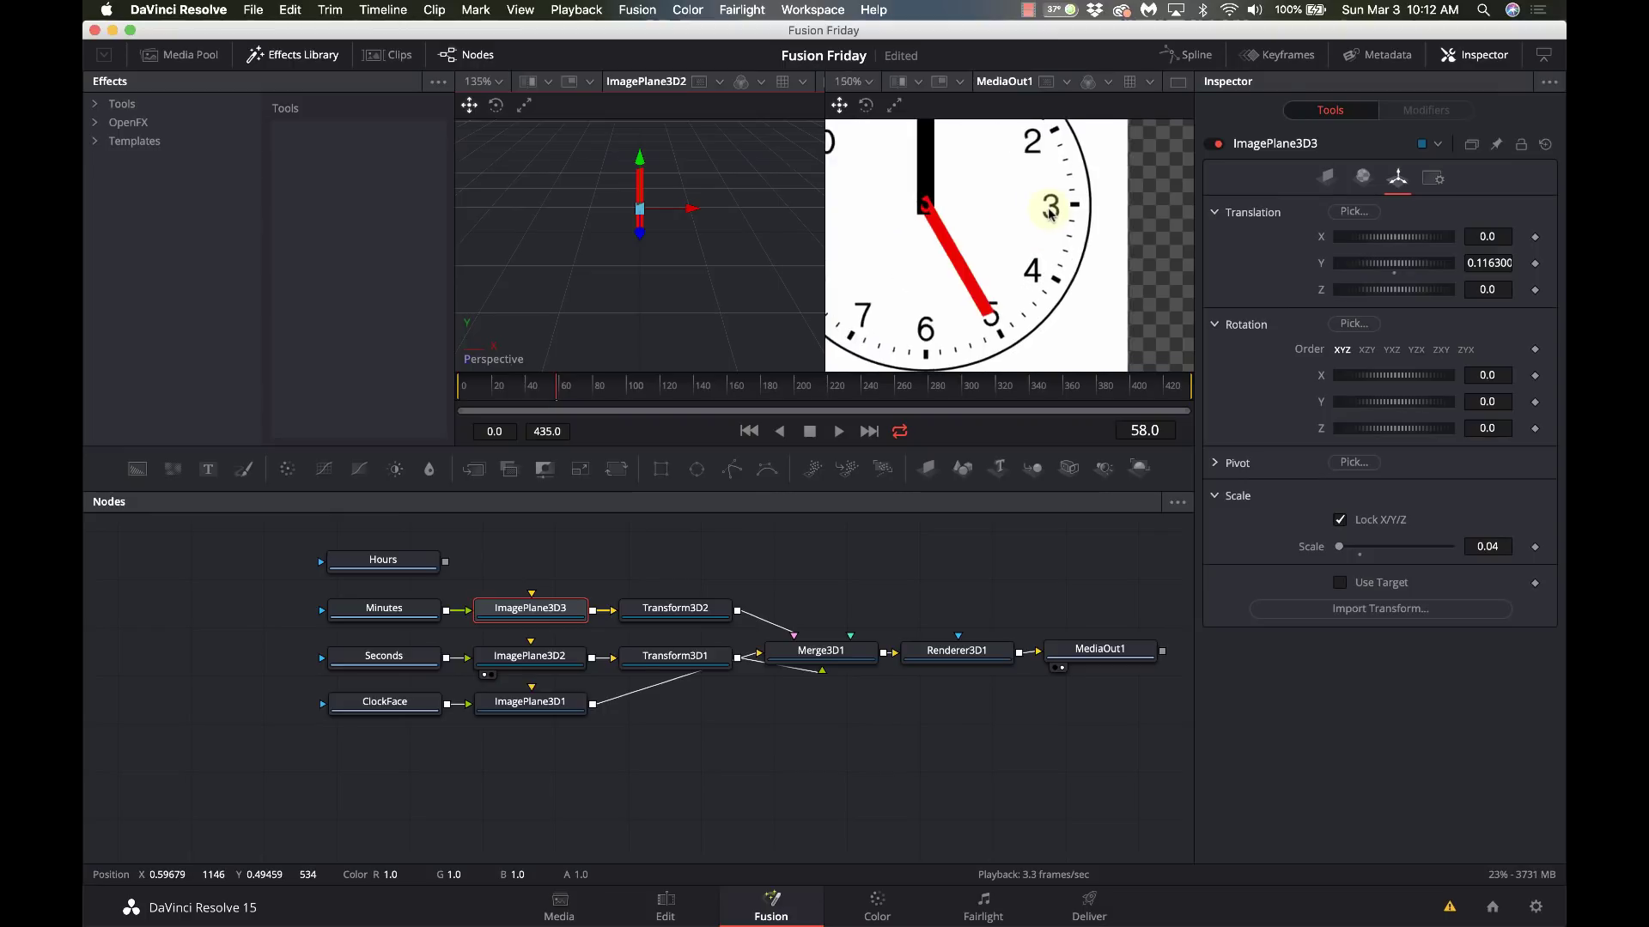
scroll(1050, 212, "left", 3)
scroll(1049, 212, "up", 2)
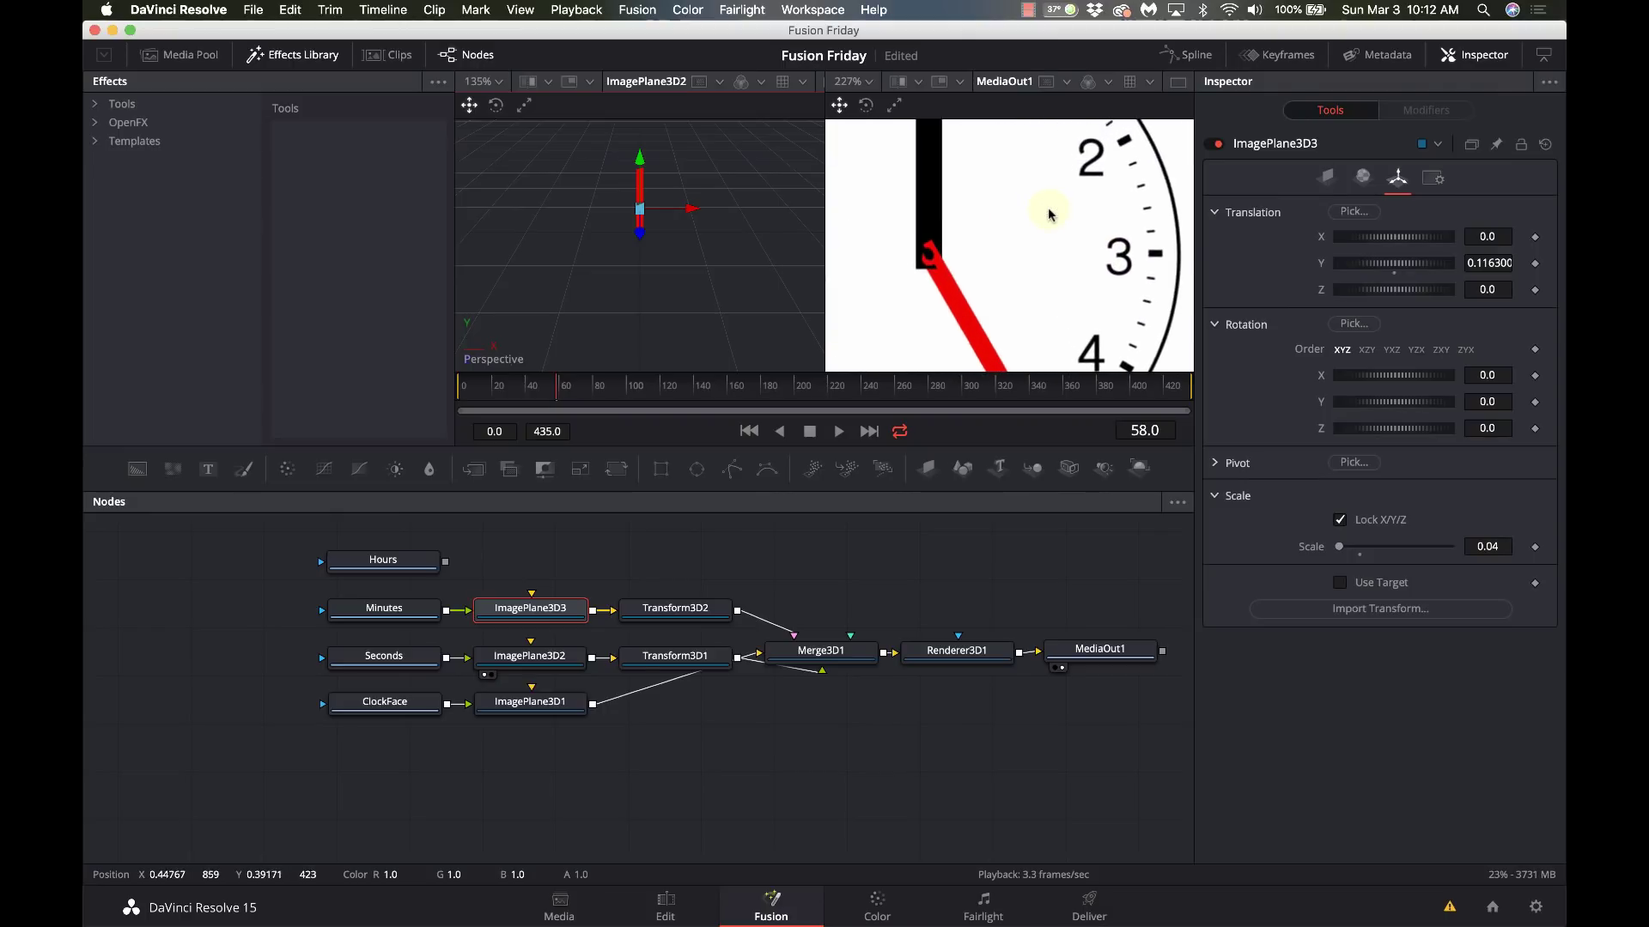
scroll(1049, 213, "up", 3)
scroll(932, 339, "up", 2)
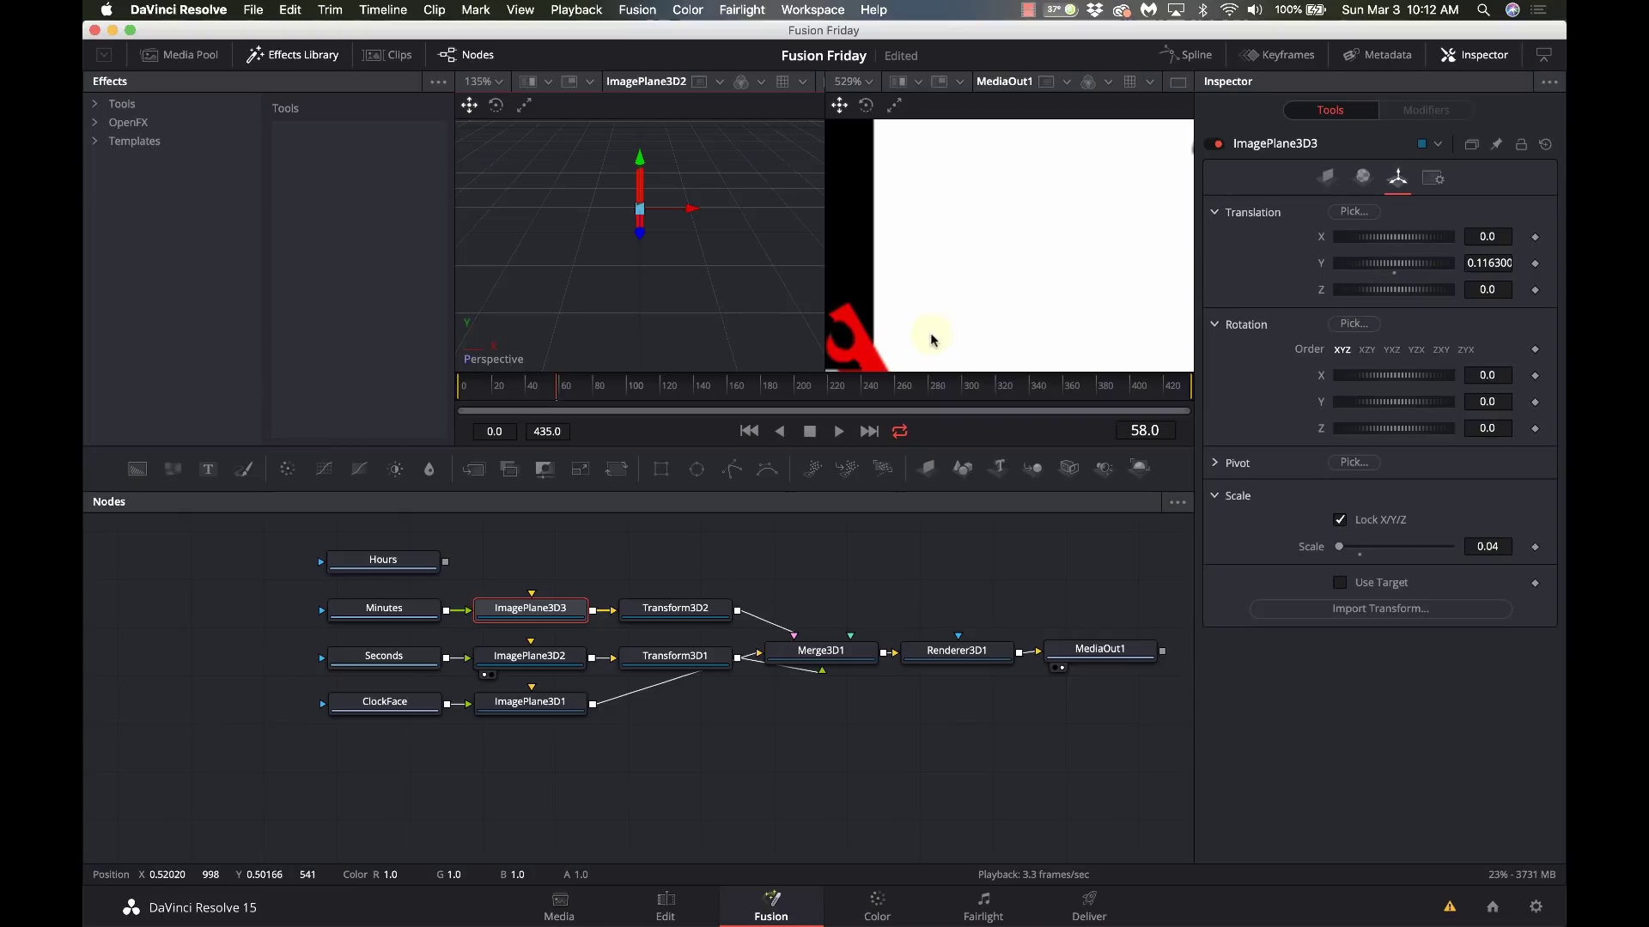
scroll(939, 342, "down", 4)
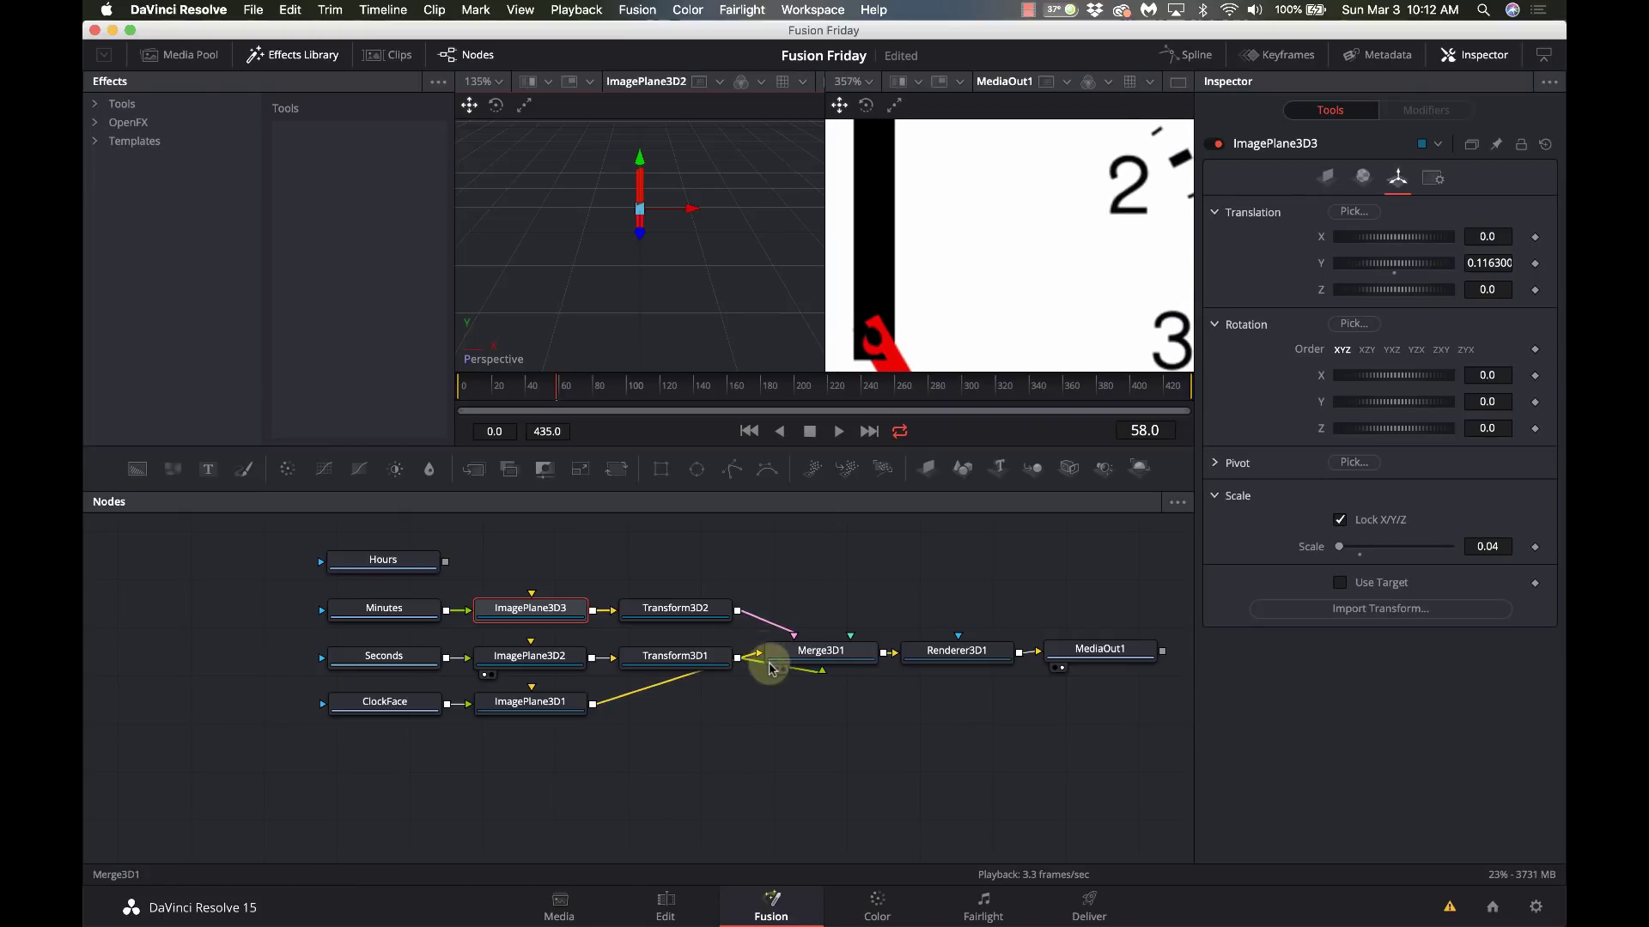
left_click_drag(847, 656, 799, 670)
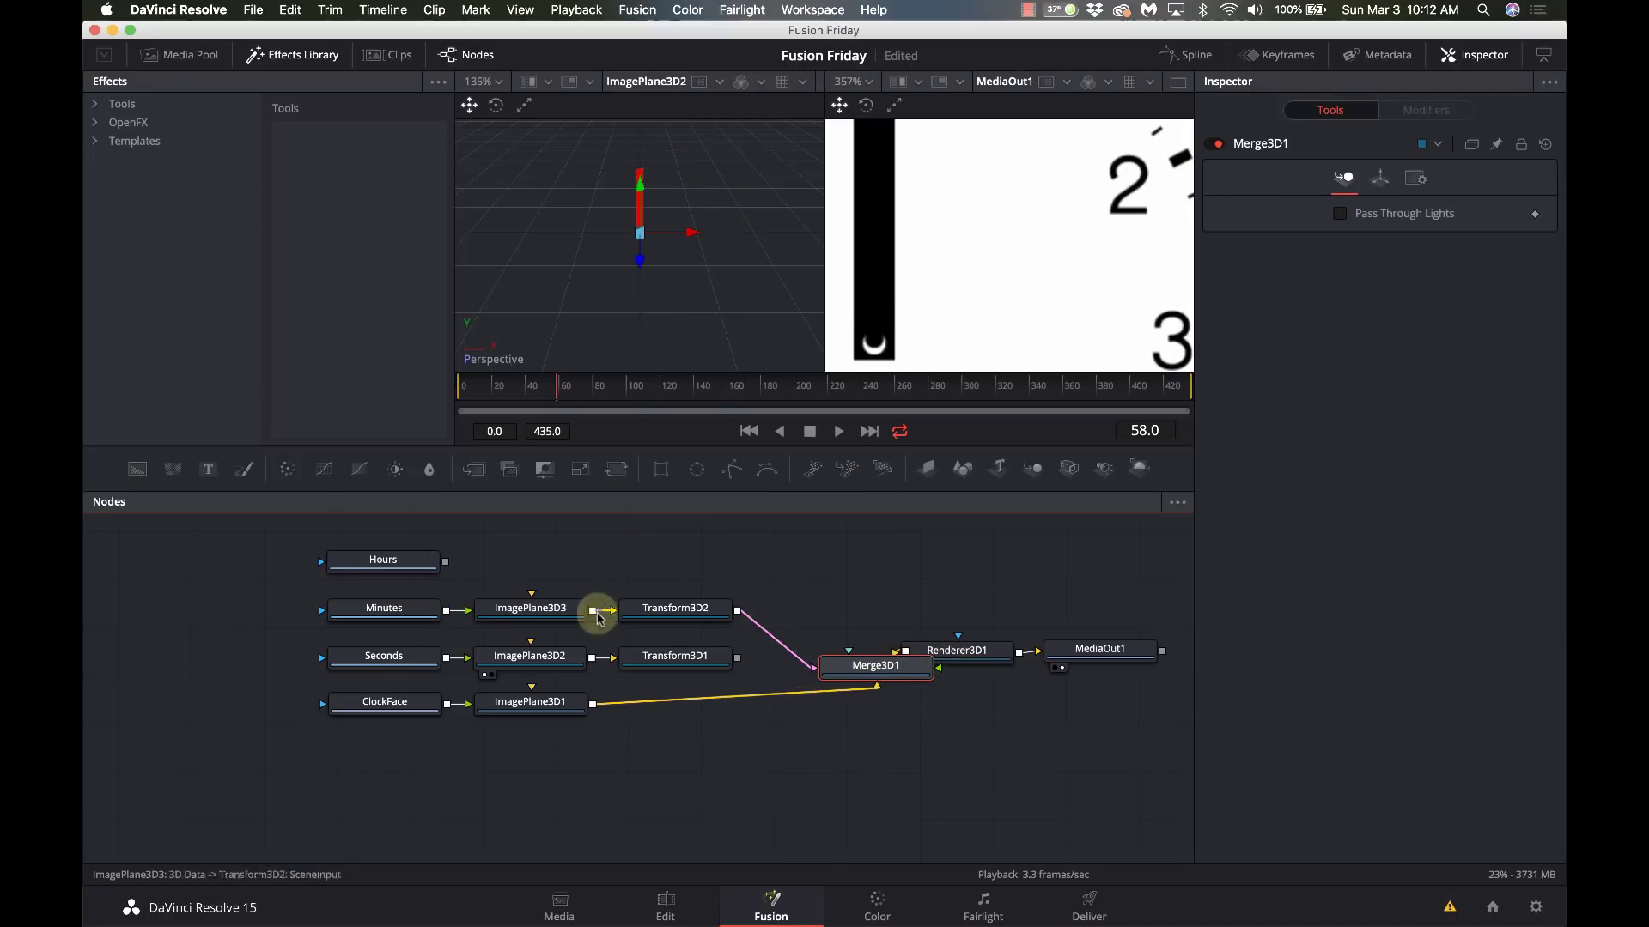
left_click(570, 607)
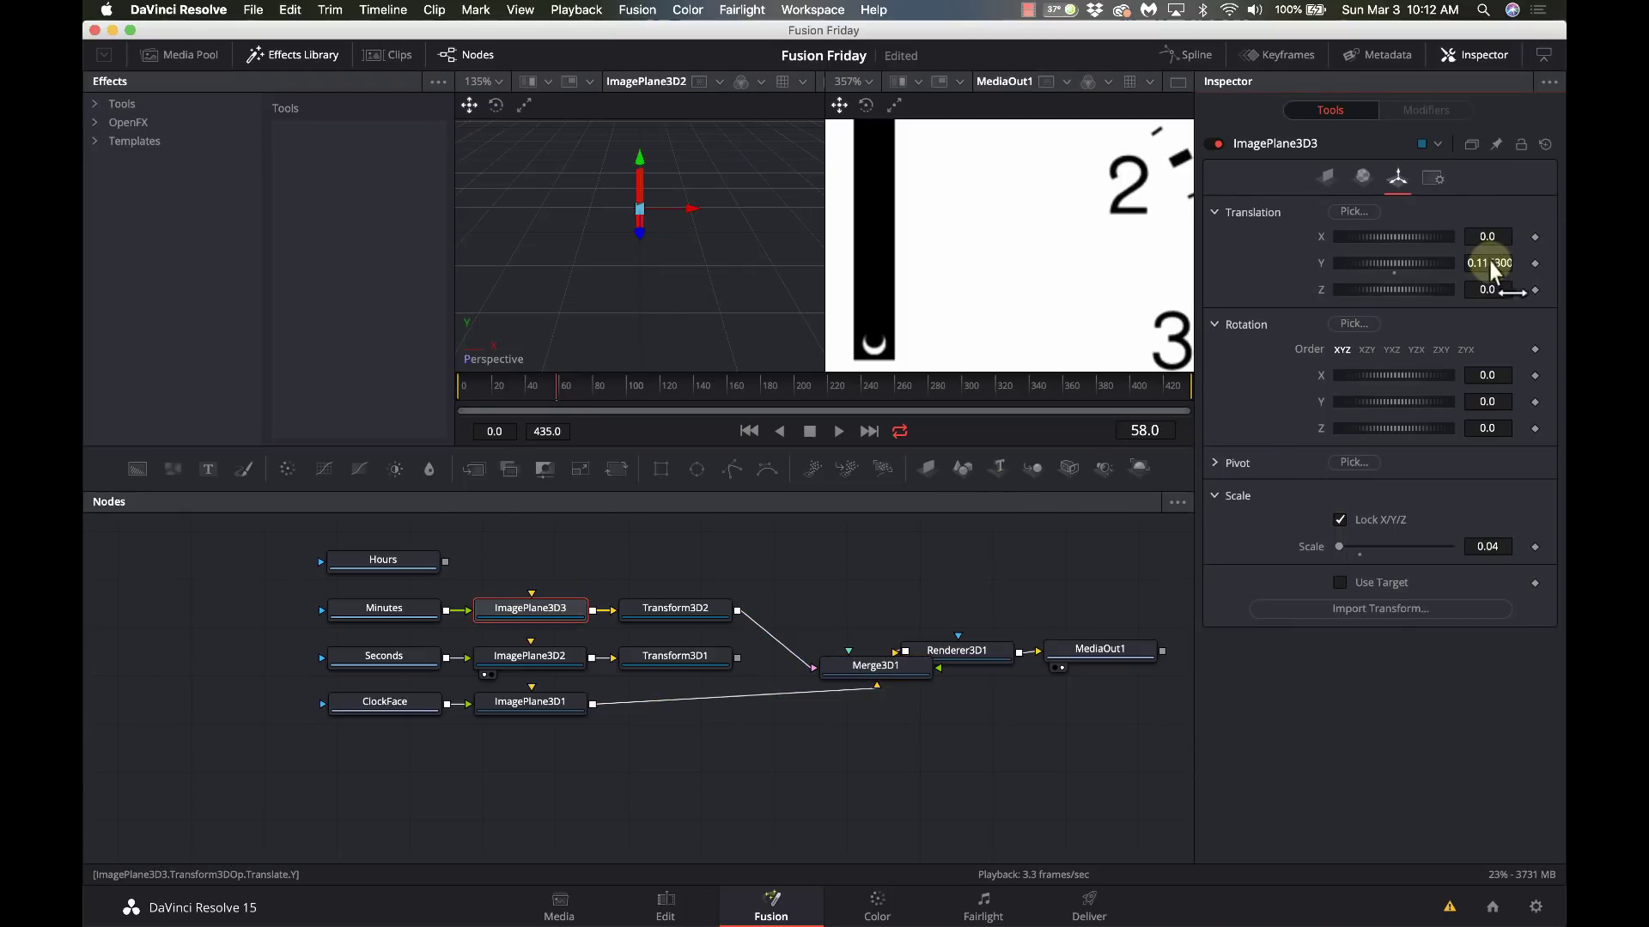
left_click_drag(1491, 261, 1490, 263)
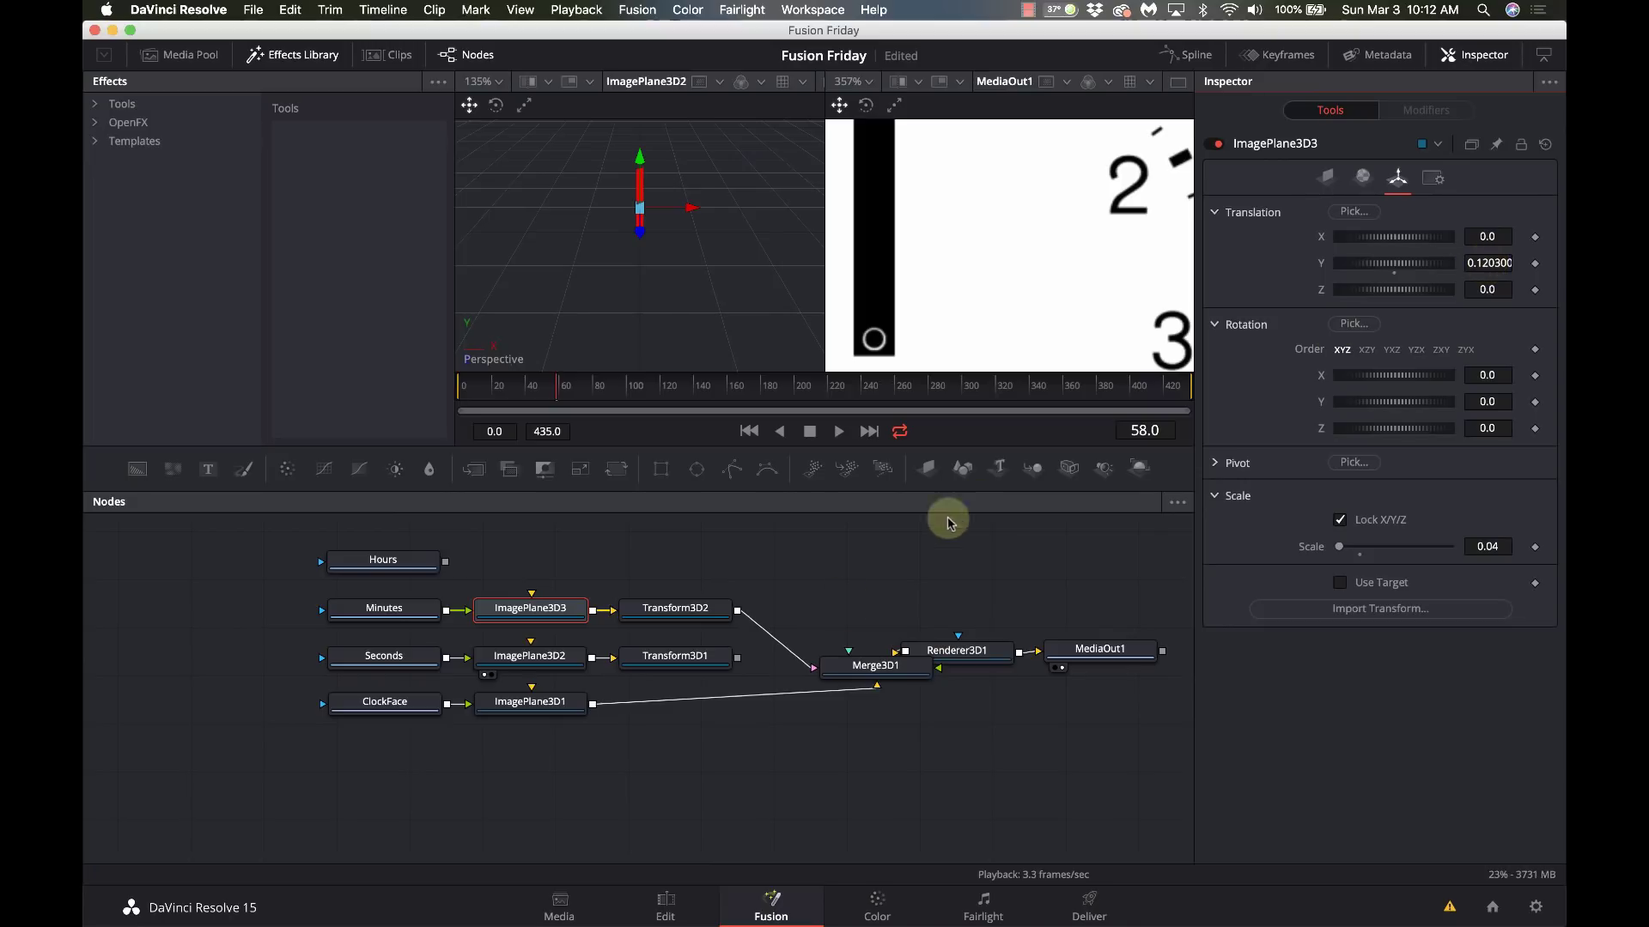
Step: Connect Transform3D1 into Merge3D1 and review the seconds hand's plane and rotation expression
left_click_drag(738, 657, 842, 668)
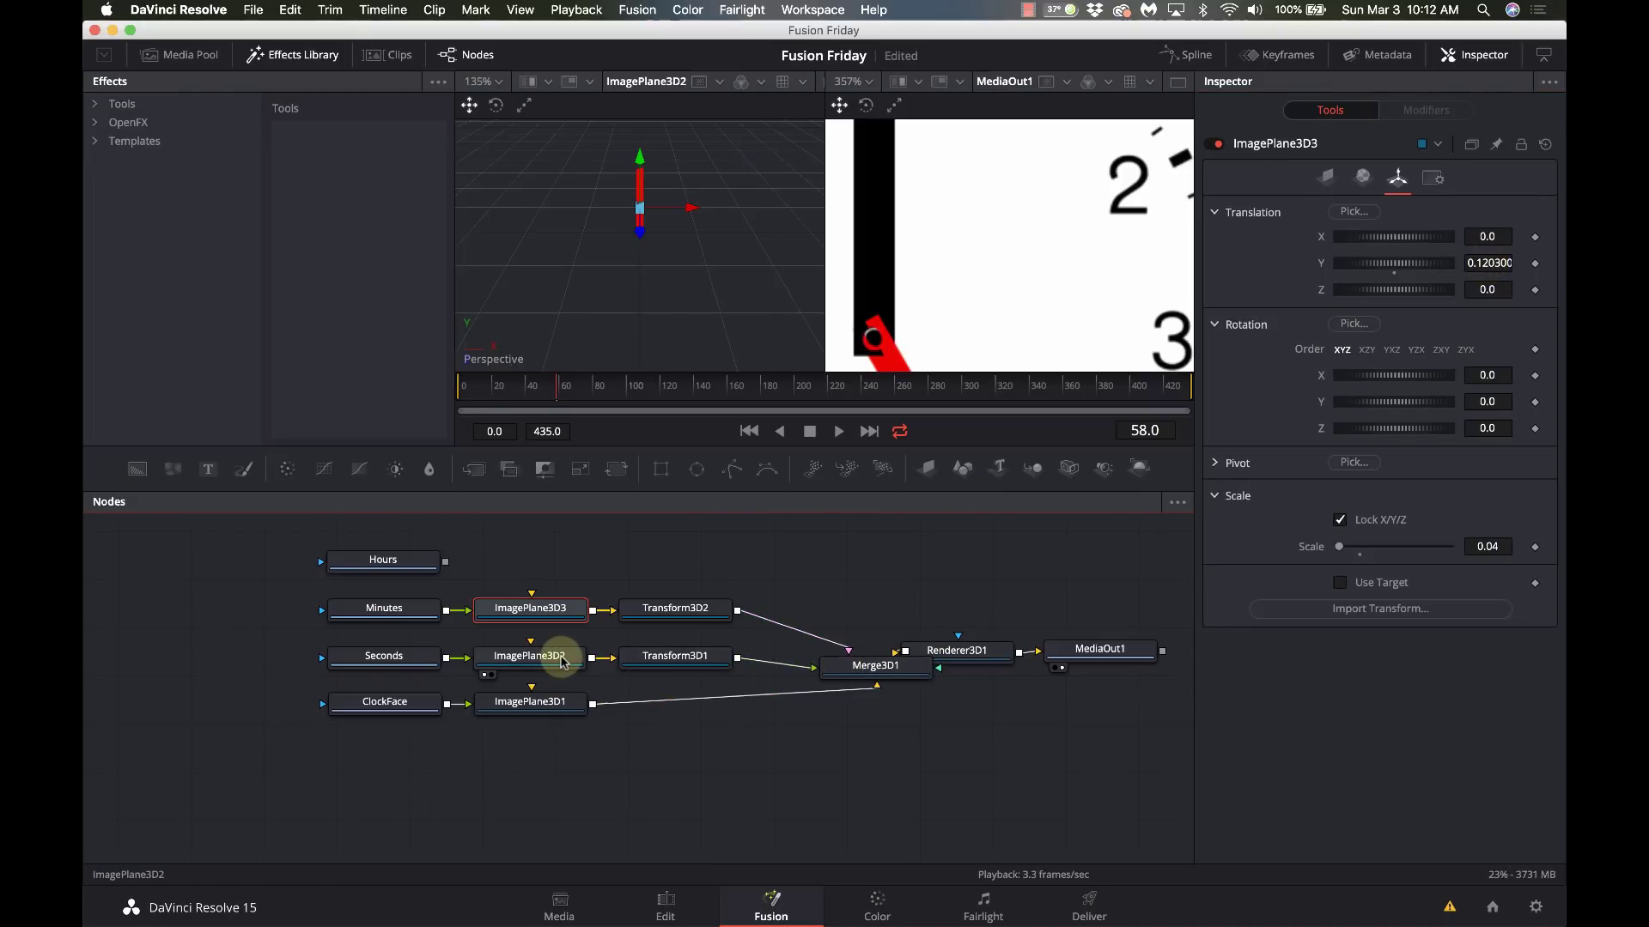
left_click(562, 659)
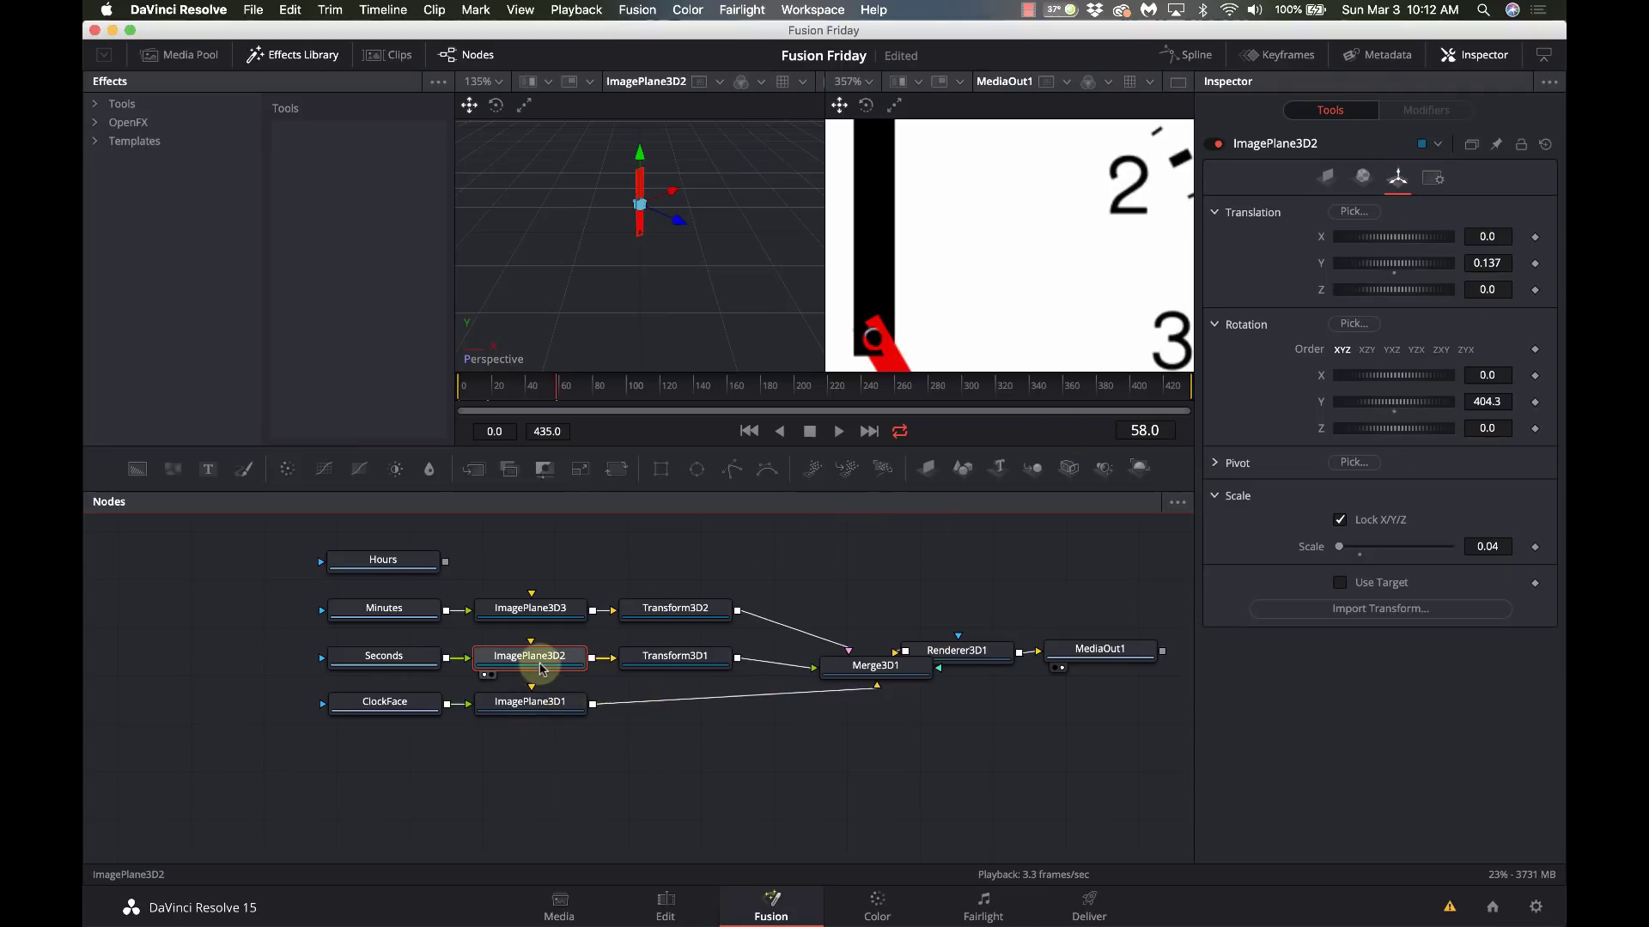
left_click(672, 656)
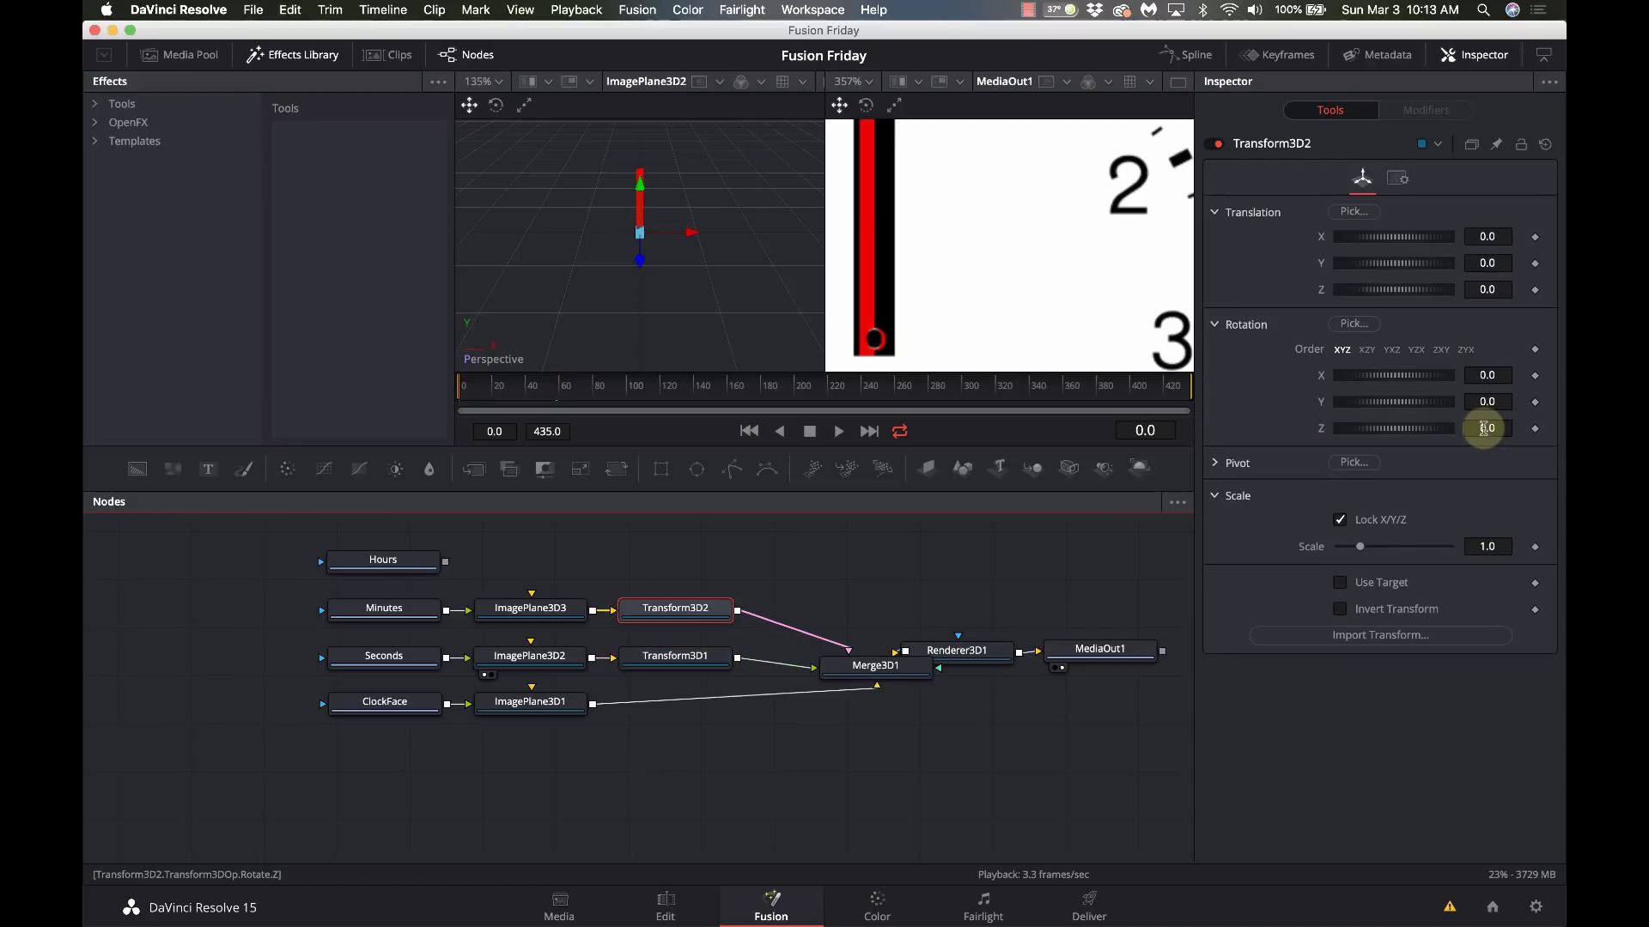
Step: Give Transform3D2's Z rotation the expression time*-15/60
left_click(1487, 428)
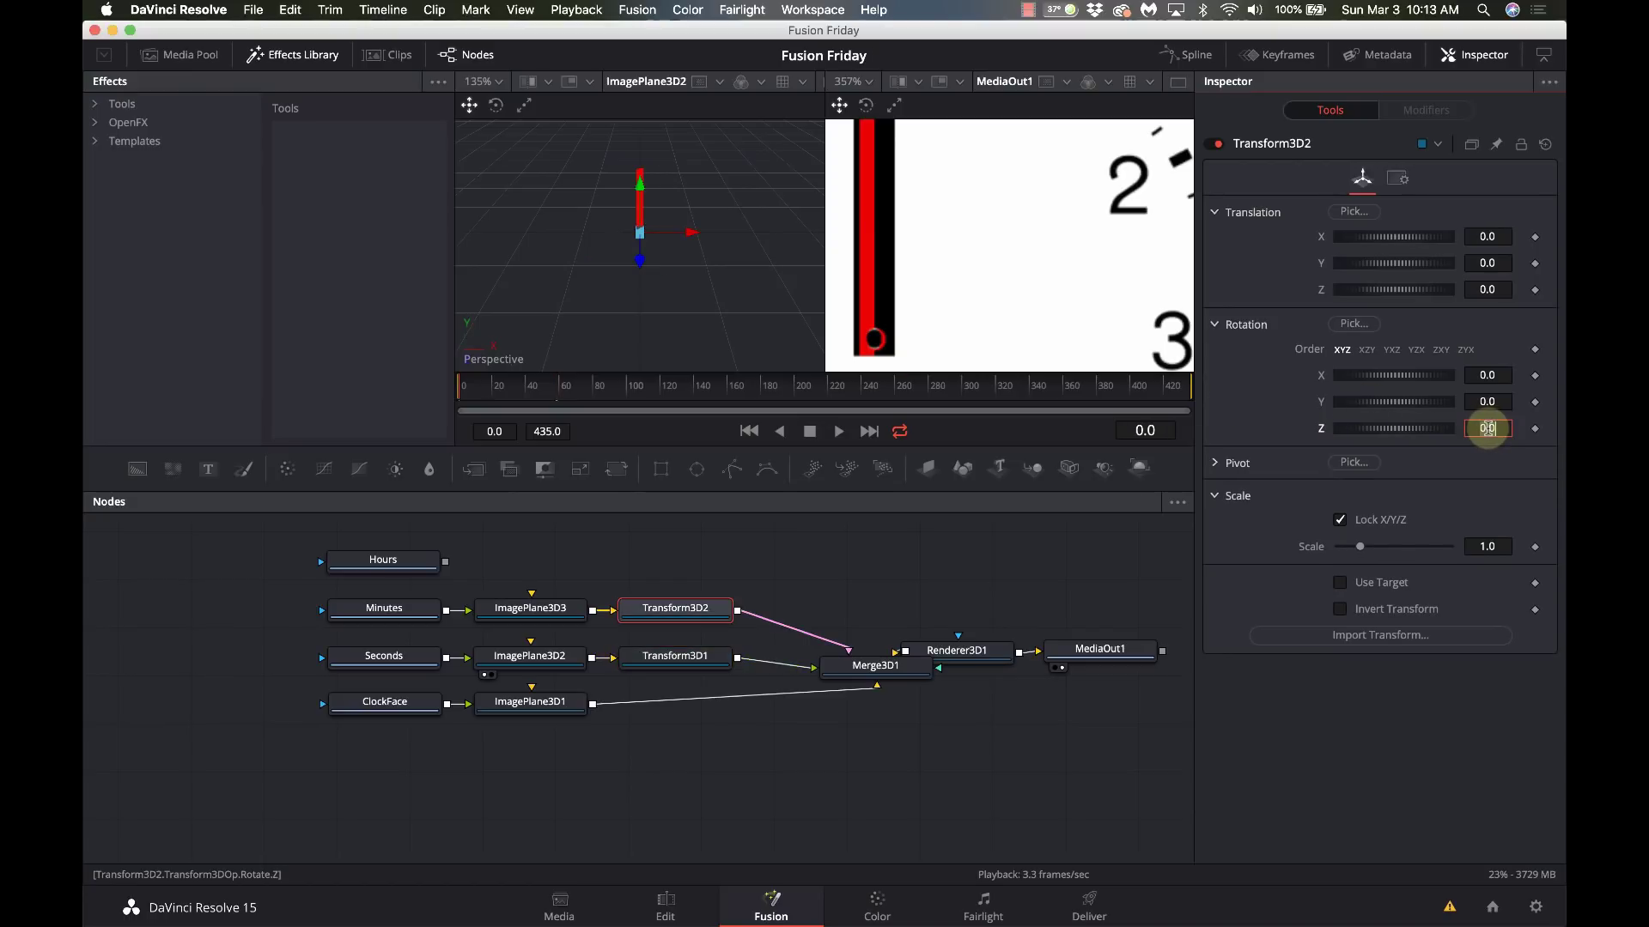
type("=")
key("Return")
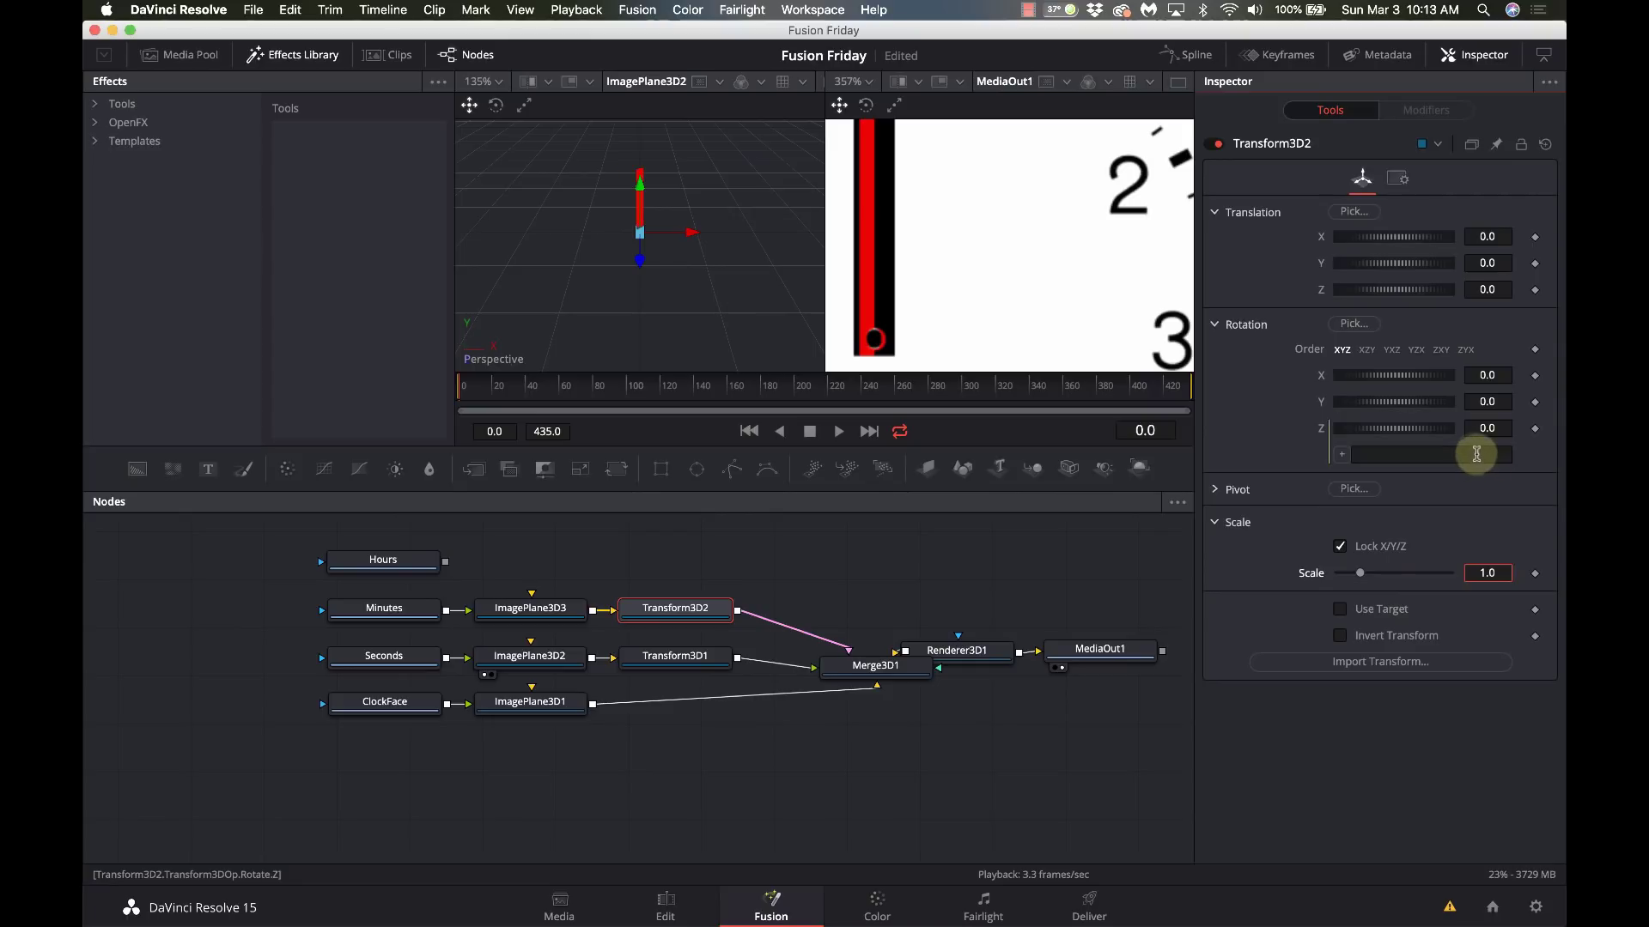
left_click(1475, 454)
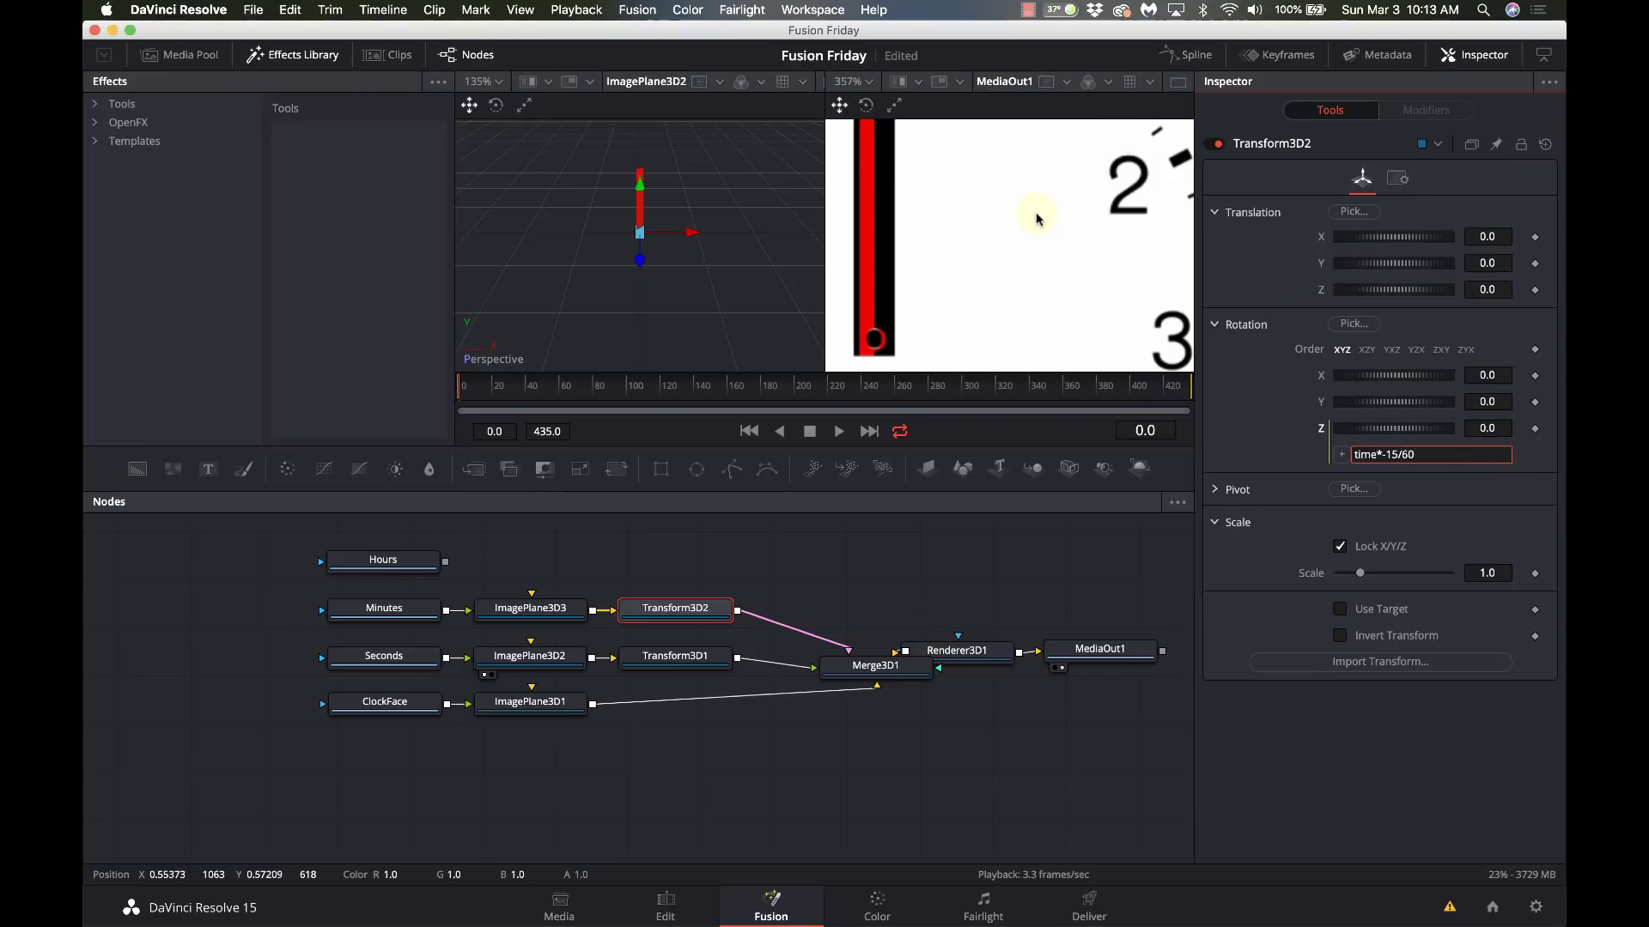
Step: Fit the clock in the viewer and switch to a single output viewer
left_click(852, 81)
left_click(854, 107)
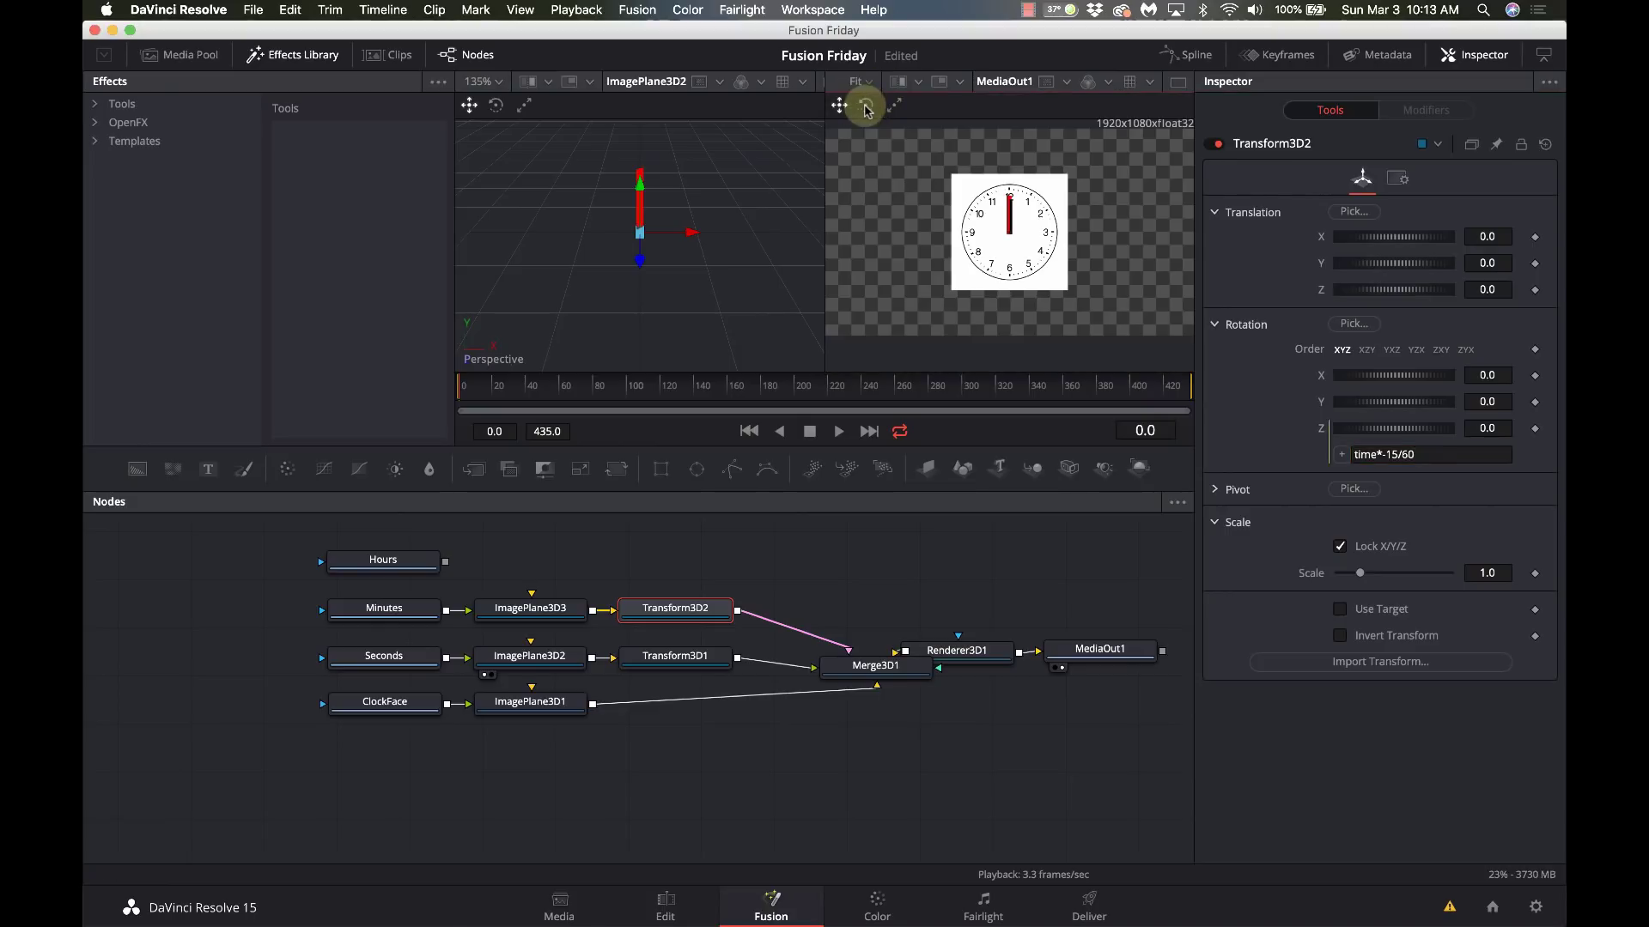
left_click(1177, 83)
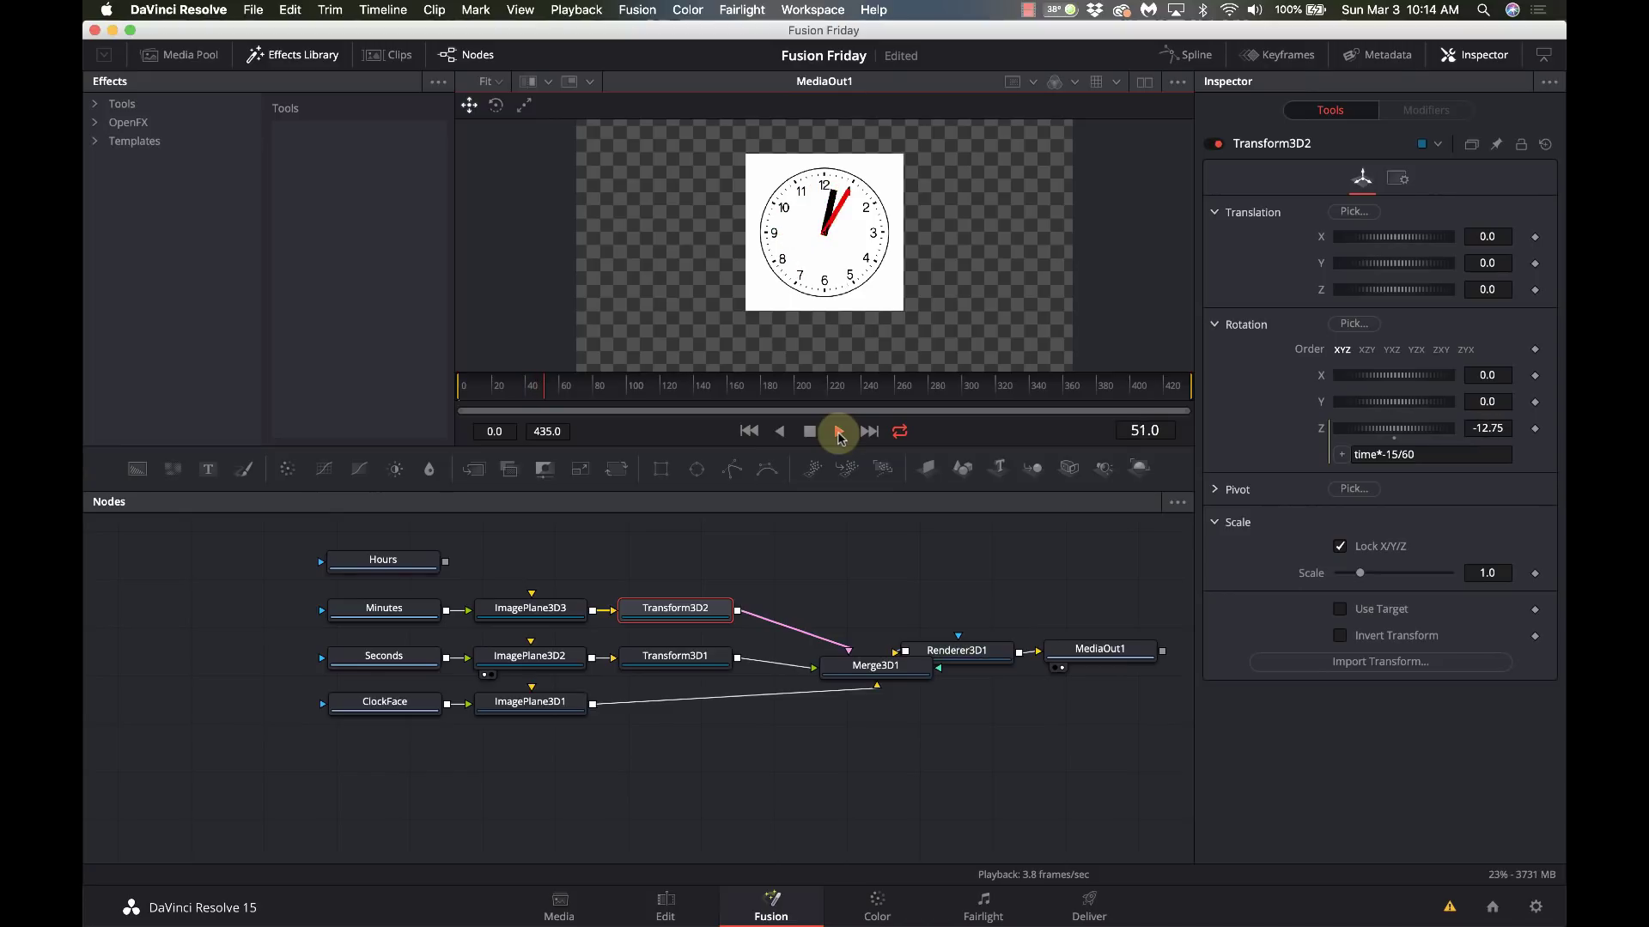
Step: Stop playback at frame 53 and zoom in on the moving hands
left_click(839, 432)
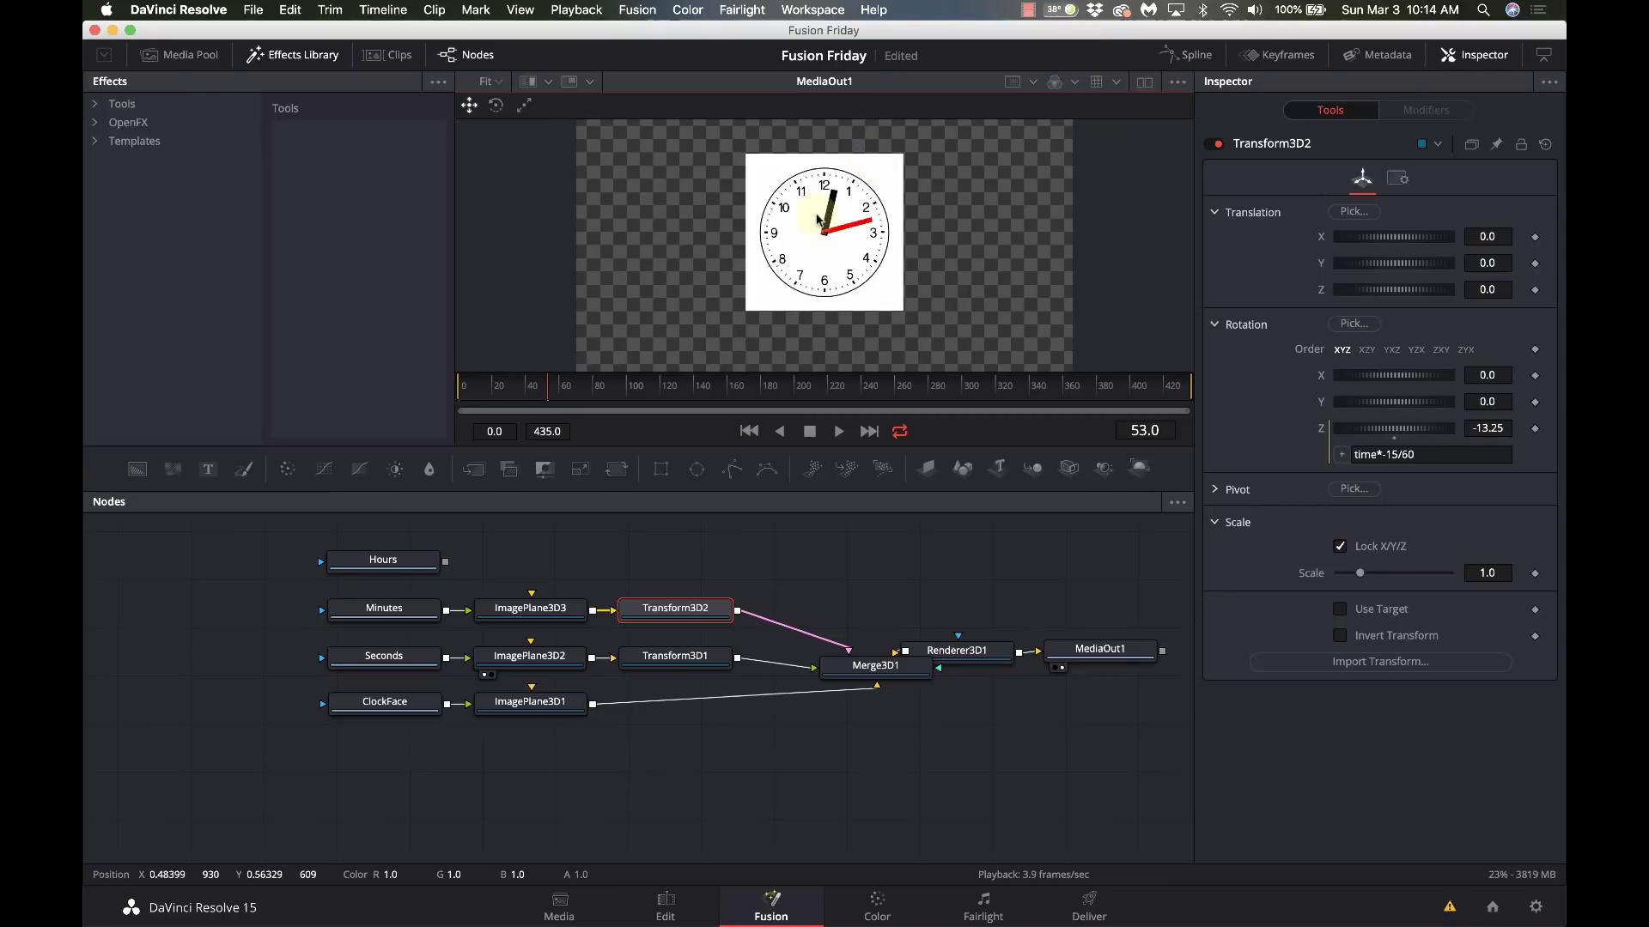
scroll(817, 219, "up", 6)
scroll(817, 219, "up", 2)
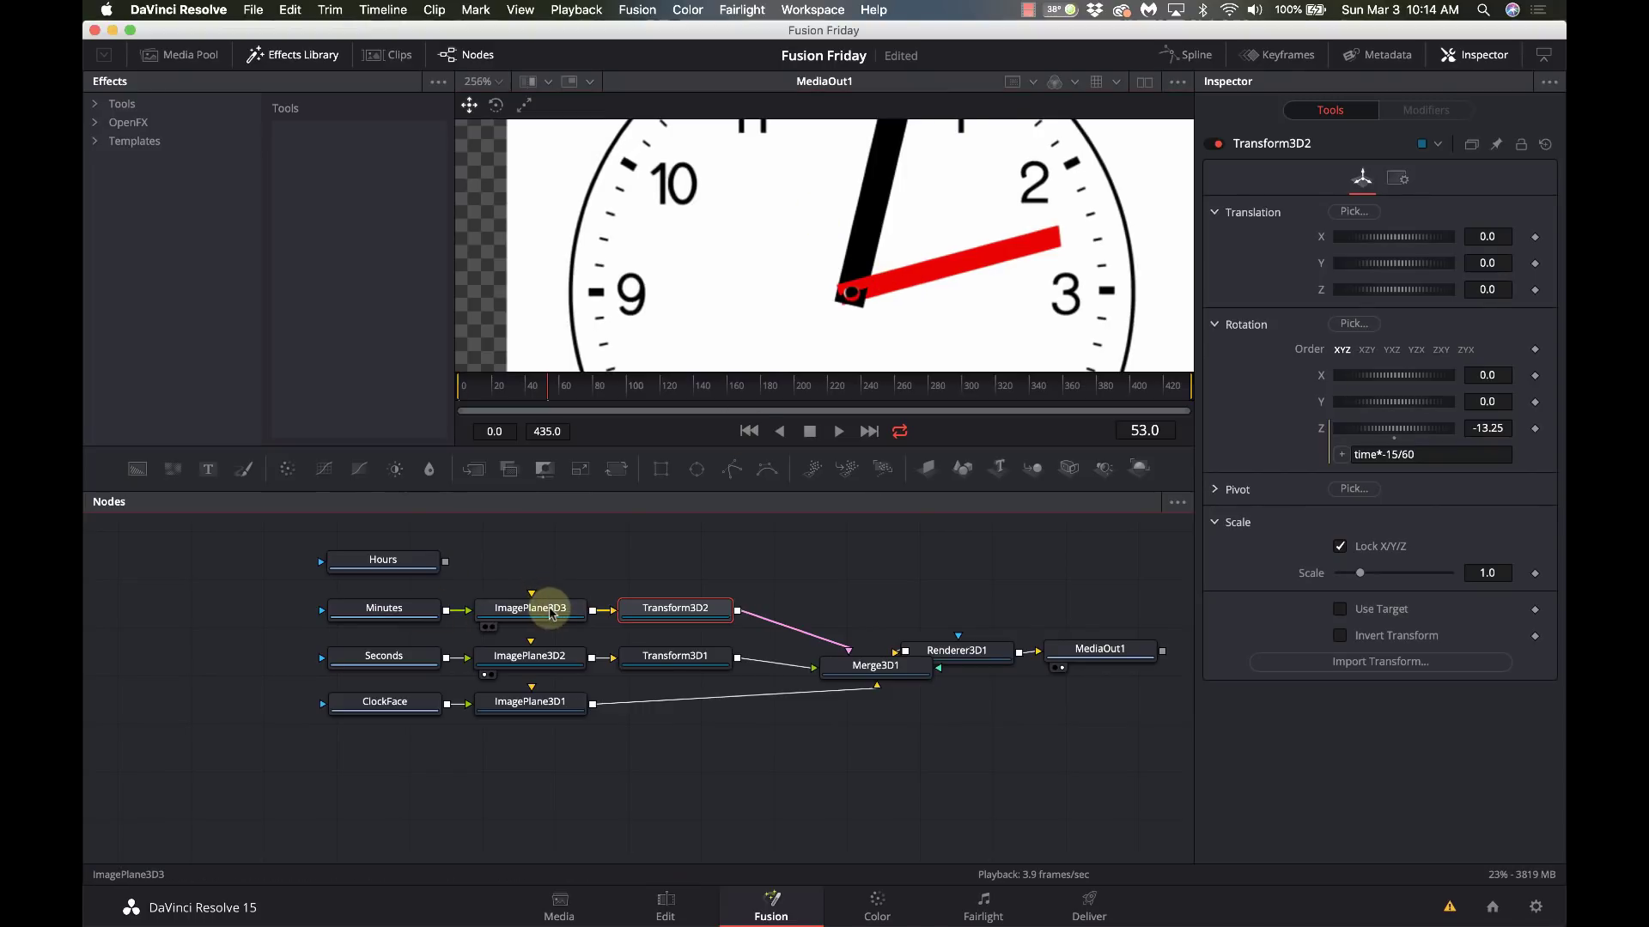
Step: Set ImagePlane3D3's Translation Z to -0.03, stop playback, and return to dual viewers
left_click(549, 610)
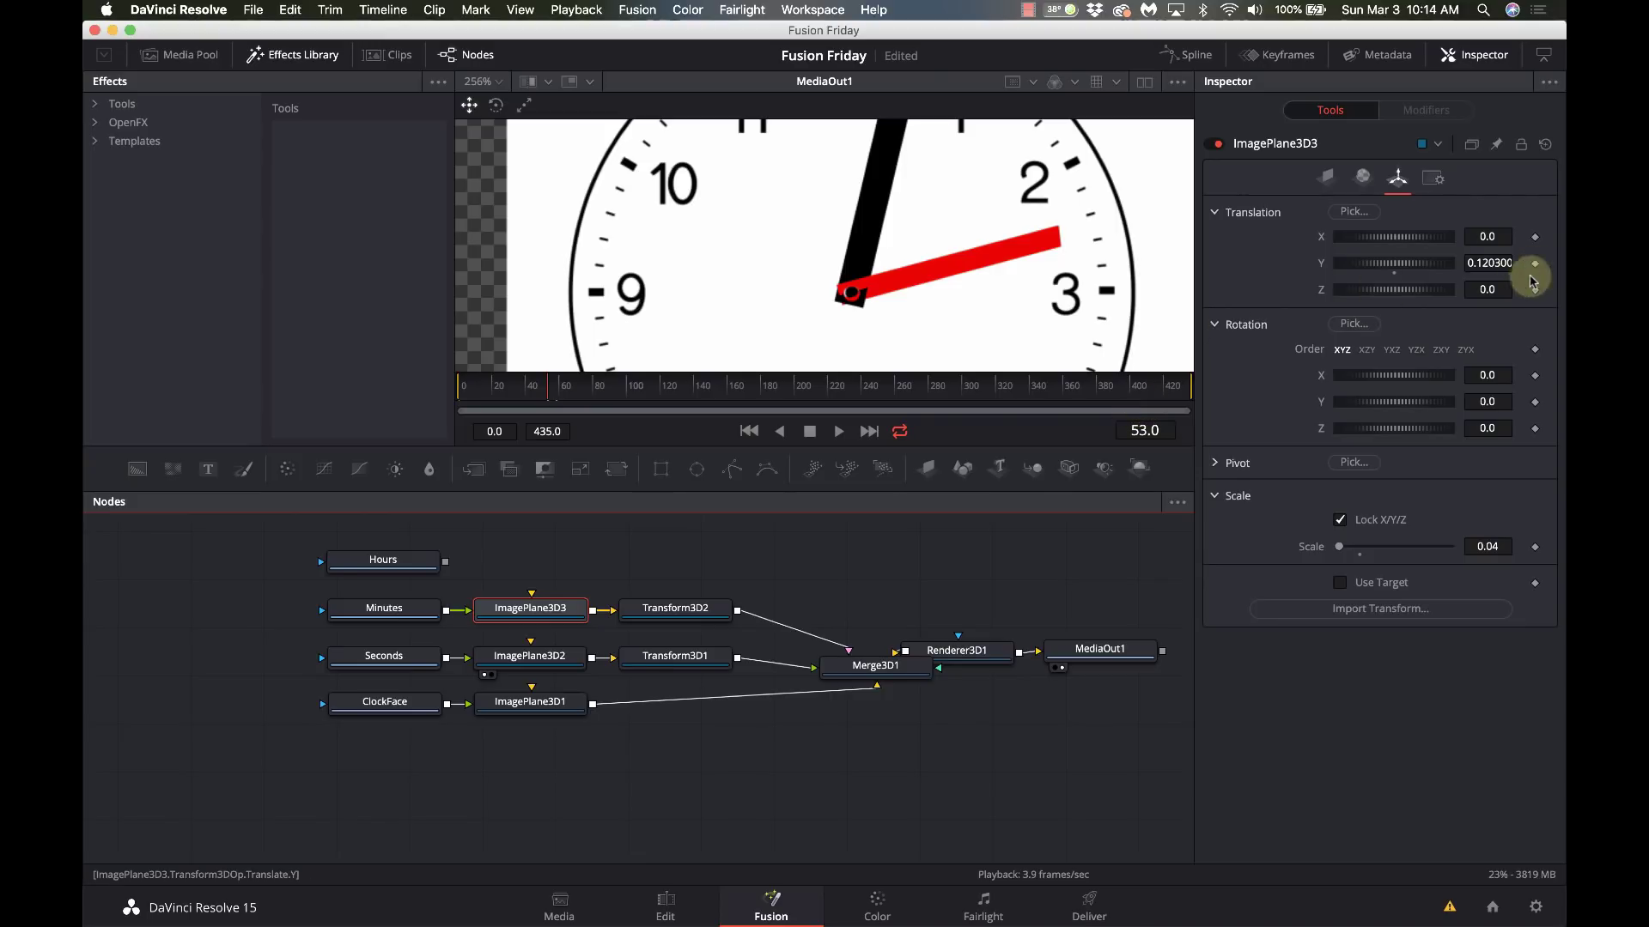
left_click_drag(1457, 286, 1446, 284)
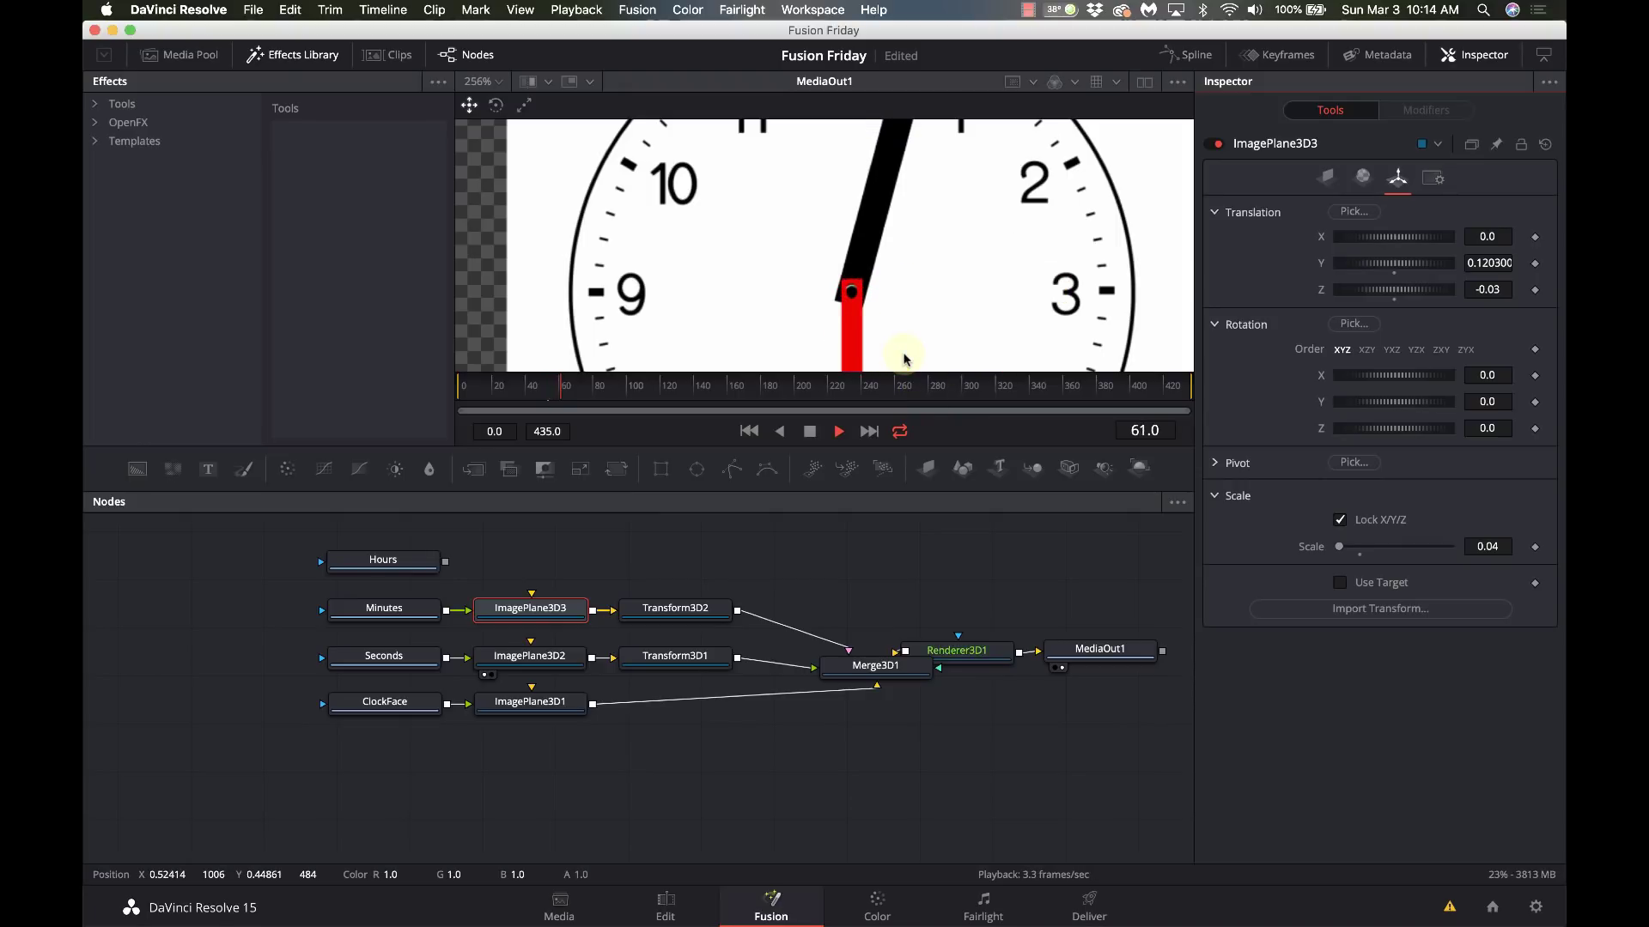
key("space")
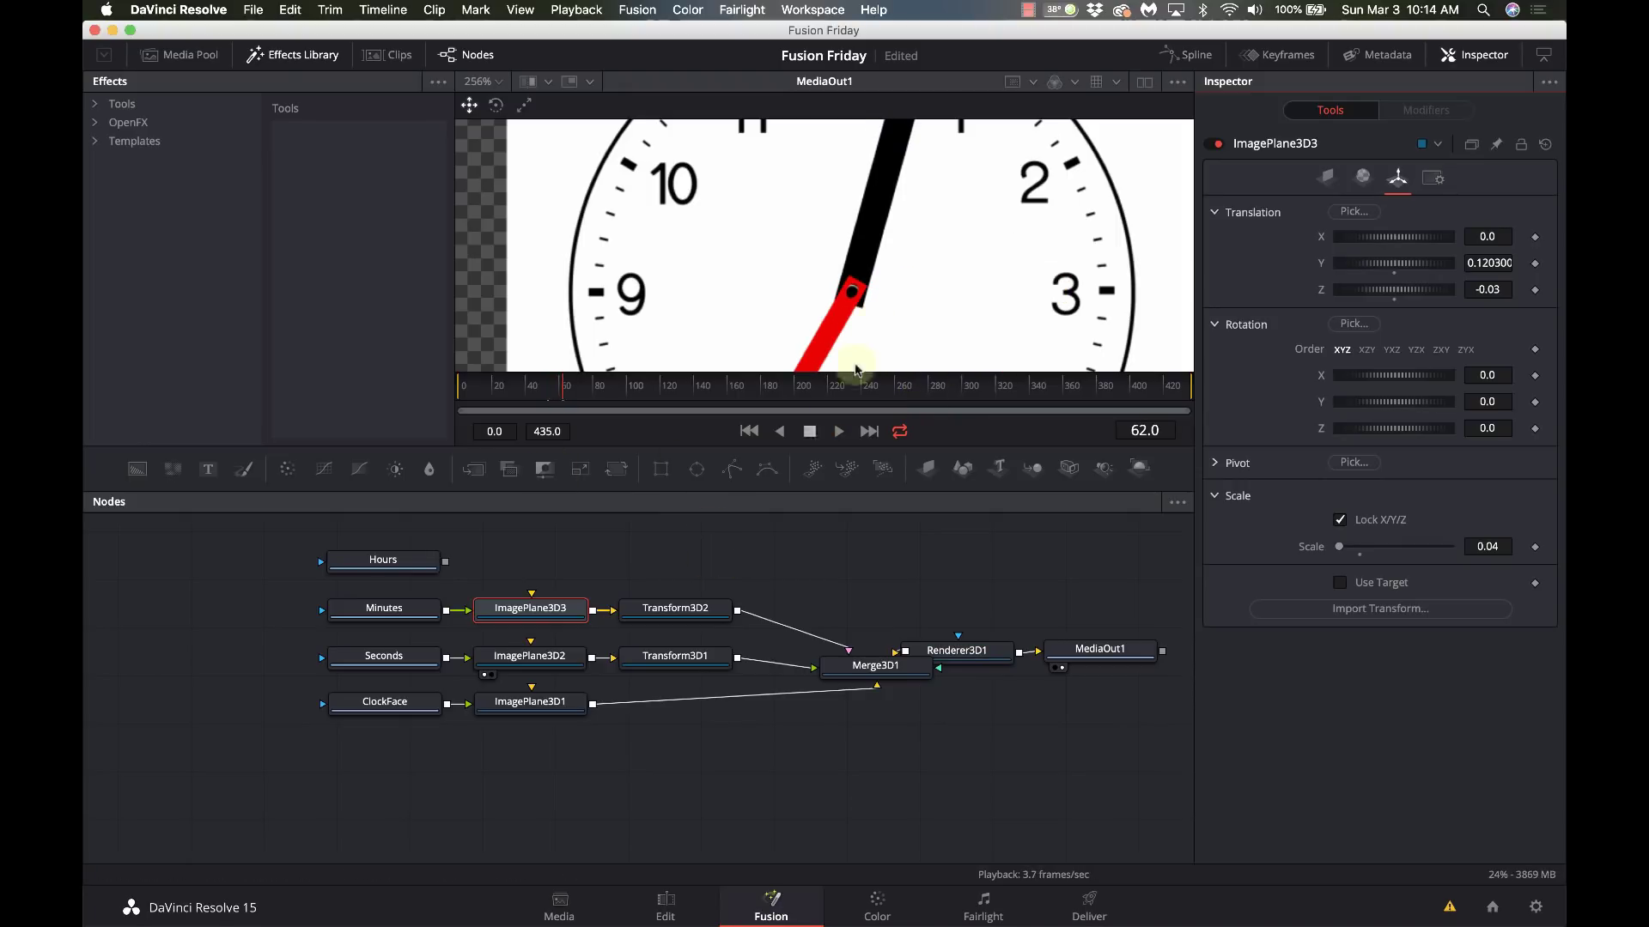
left_click(1144, 82)
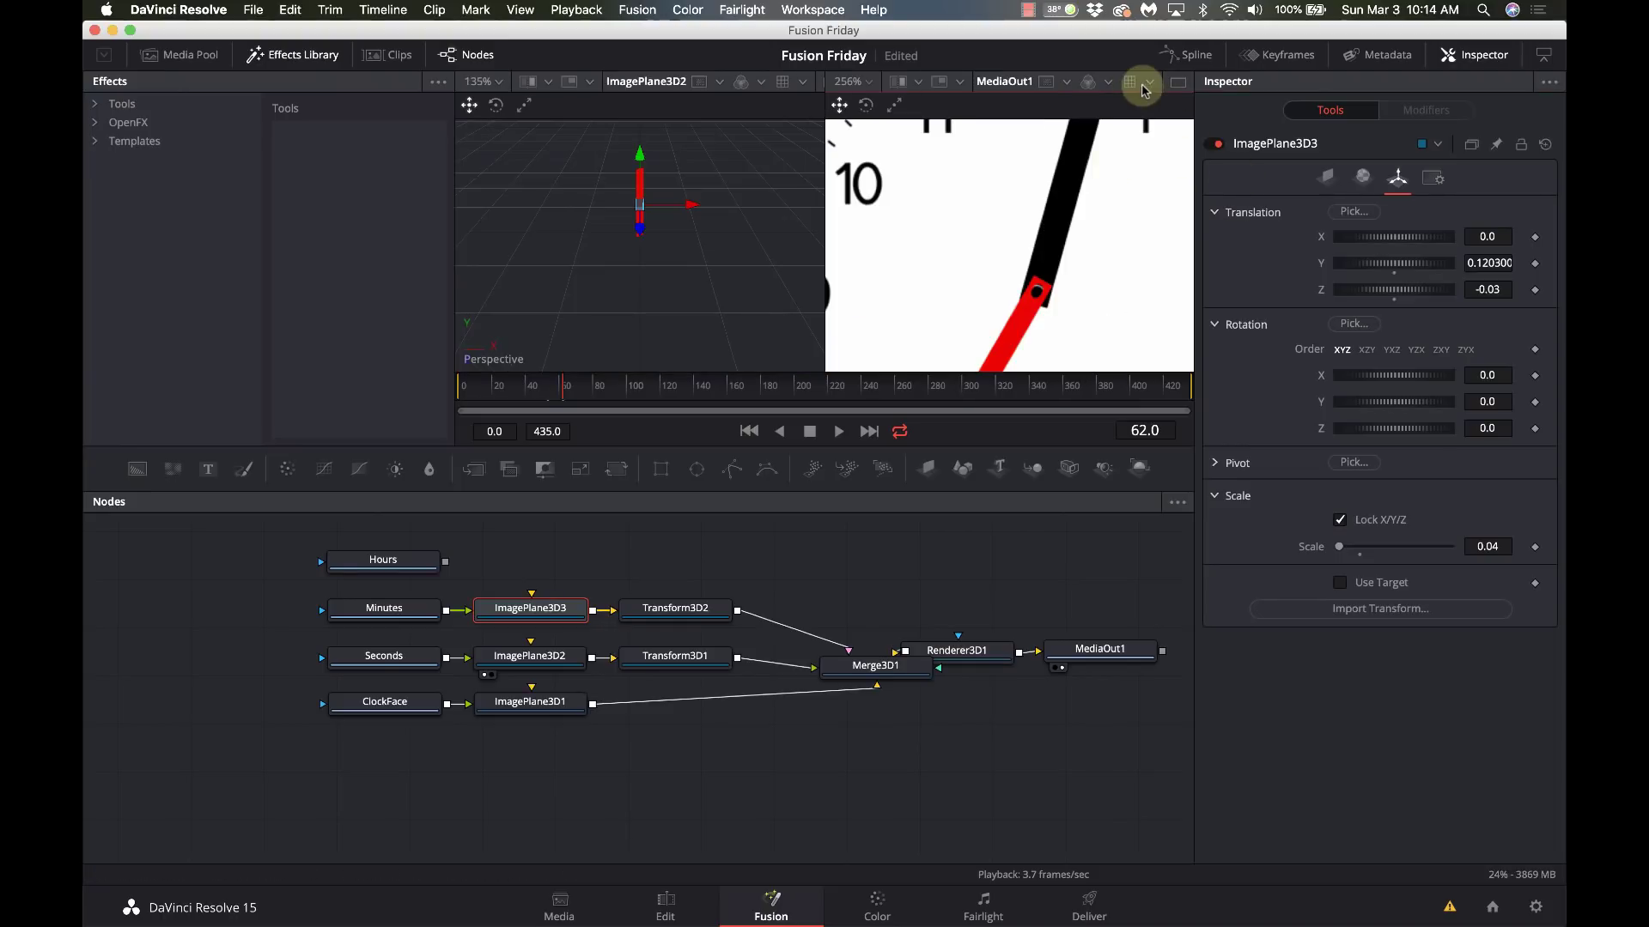
left_click(870, 85)
Step: Fit the clock in the viewer and add an Image Plane 3D after the Hours node
left_click(850, 98)
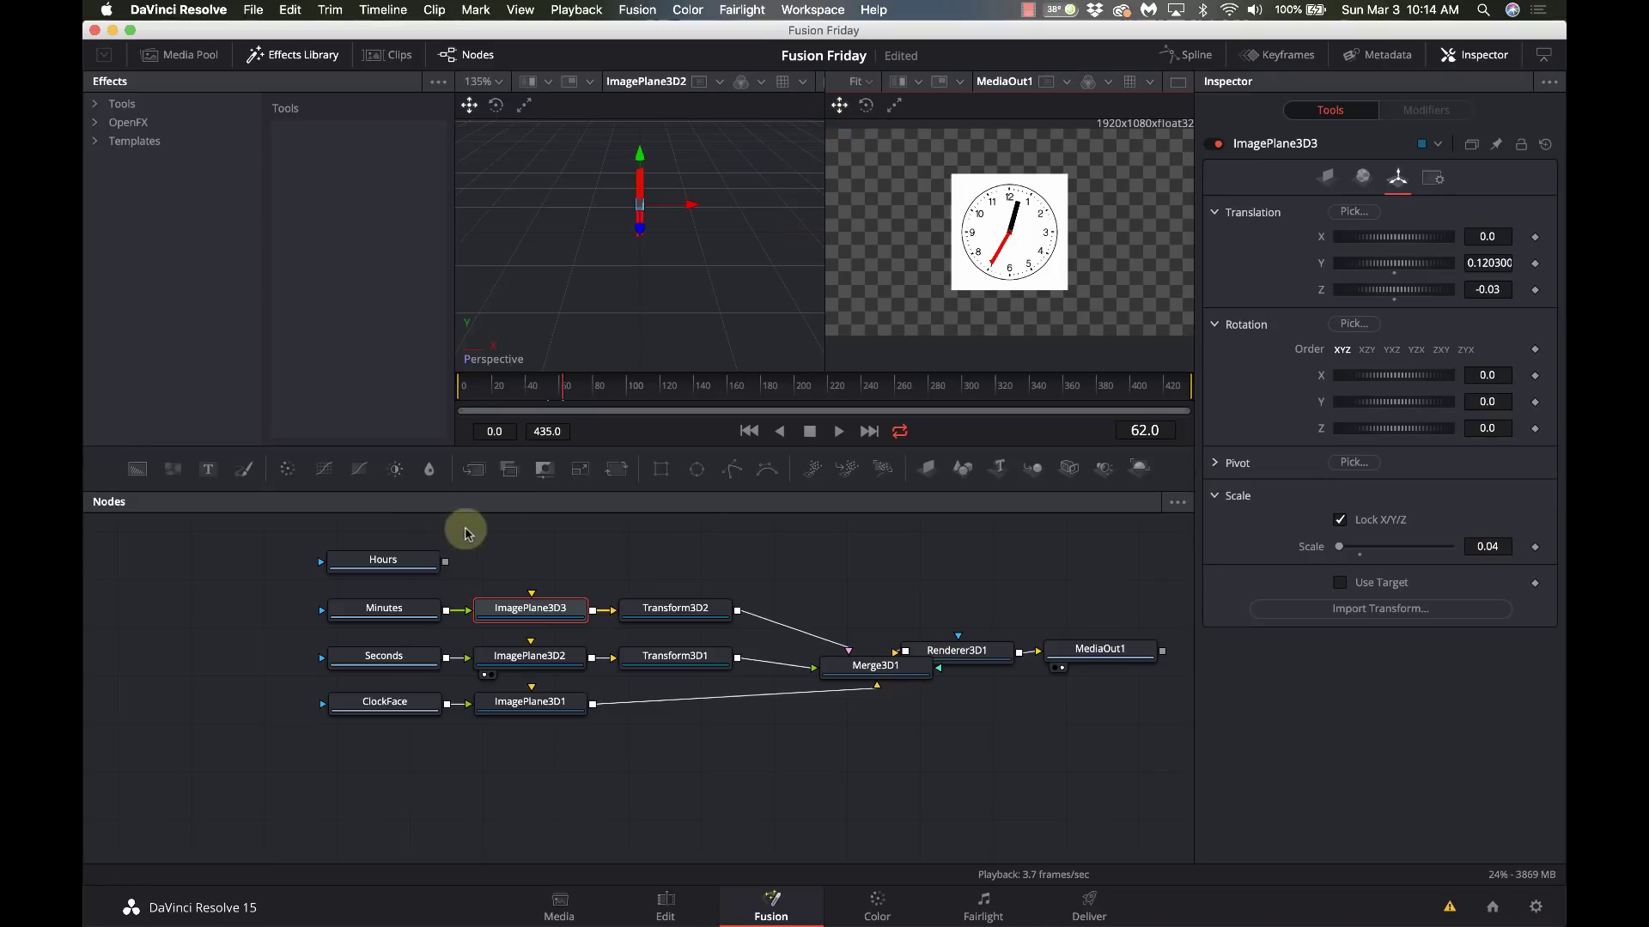
left_click(407, 563)
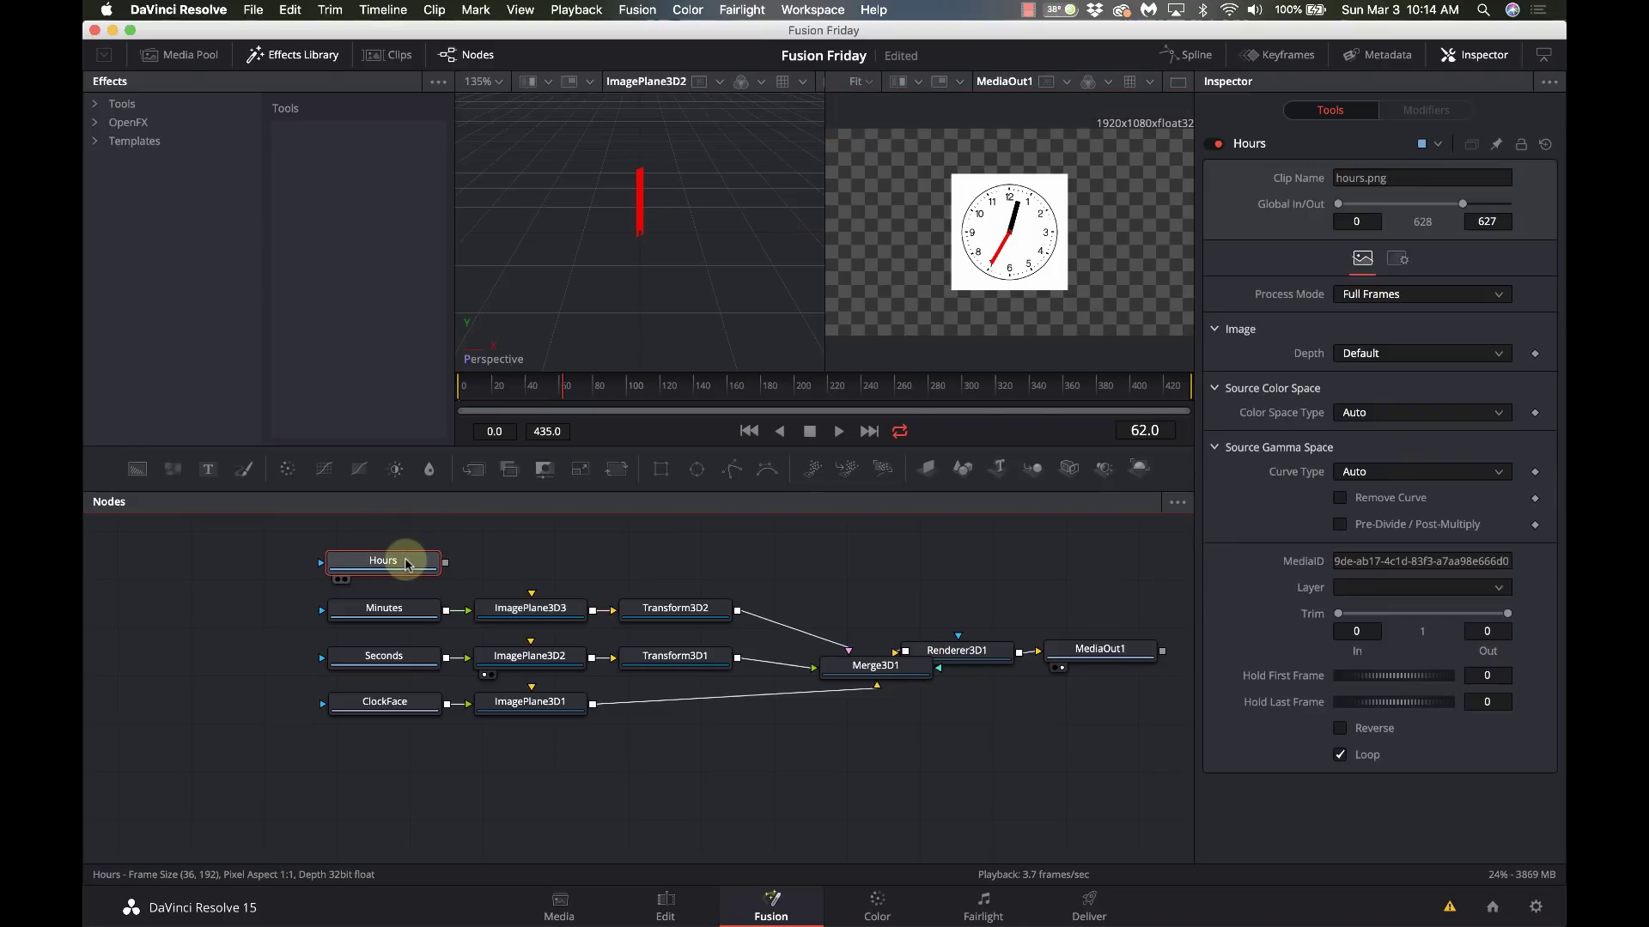
key("shift+space")
type("image")
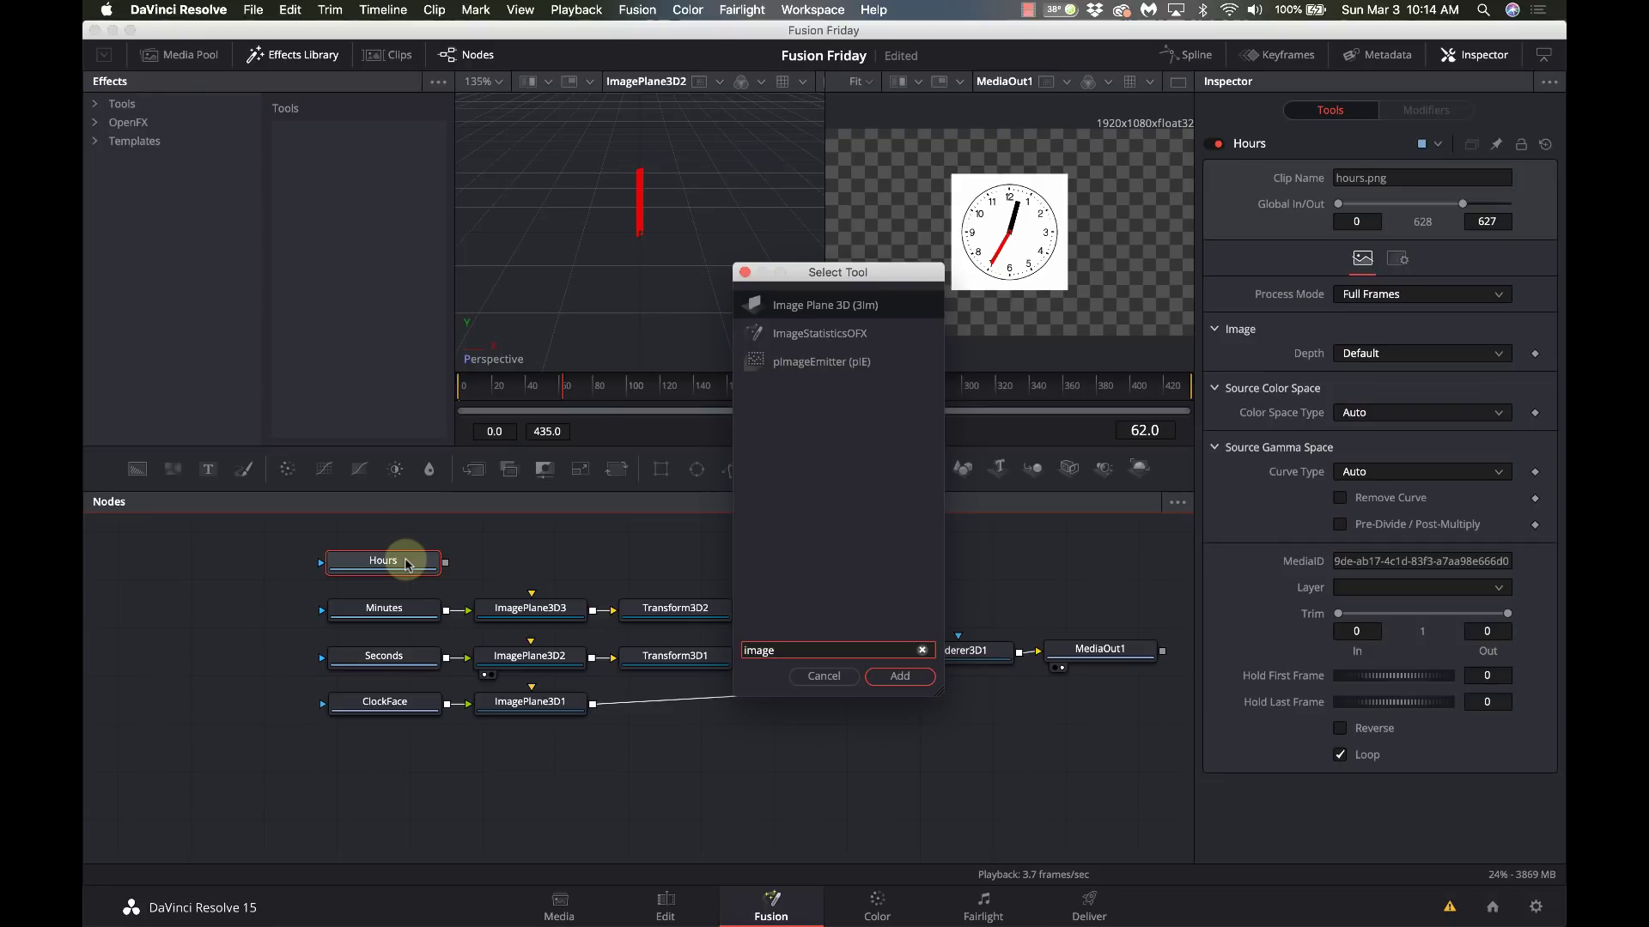
key("Return")
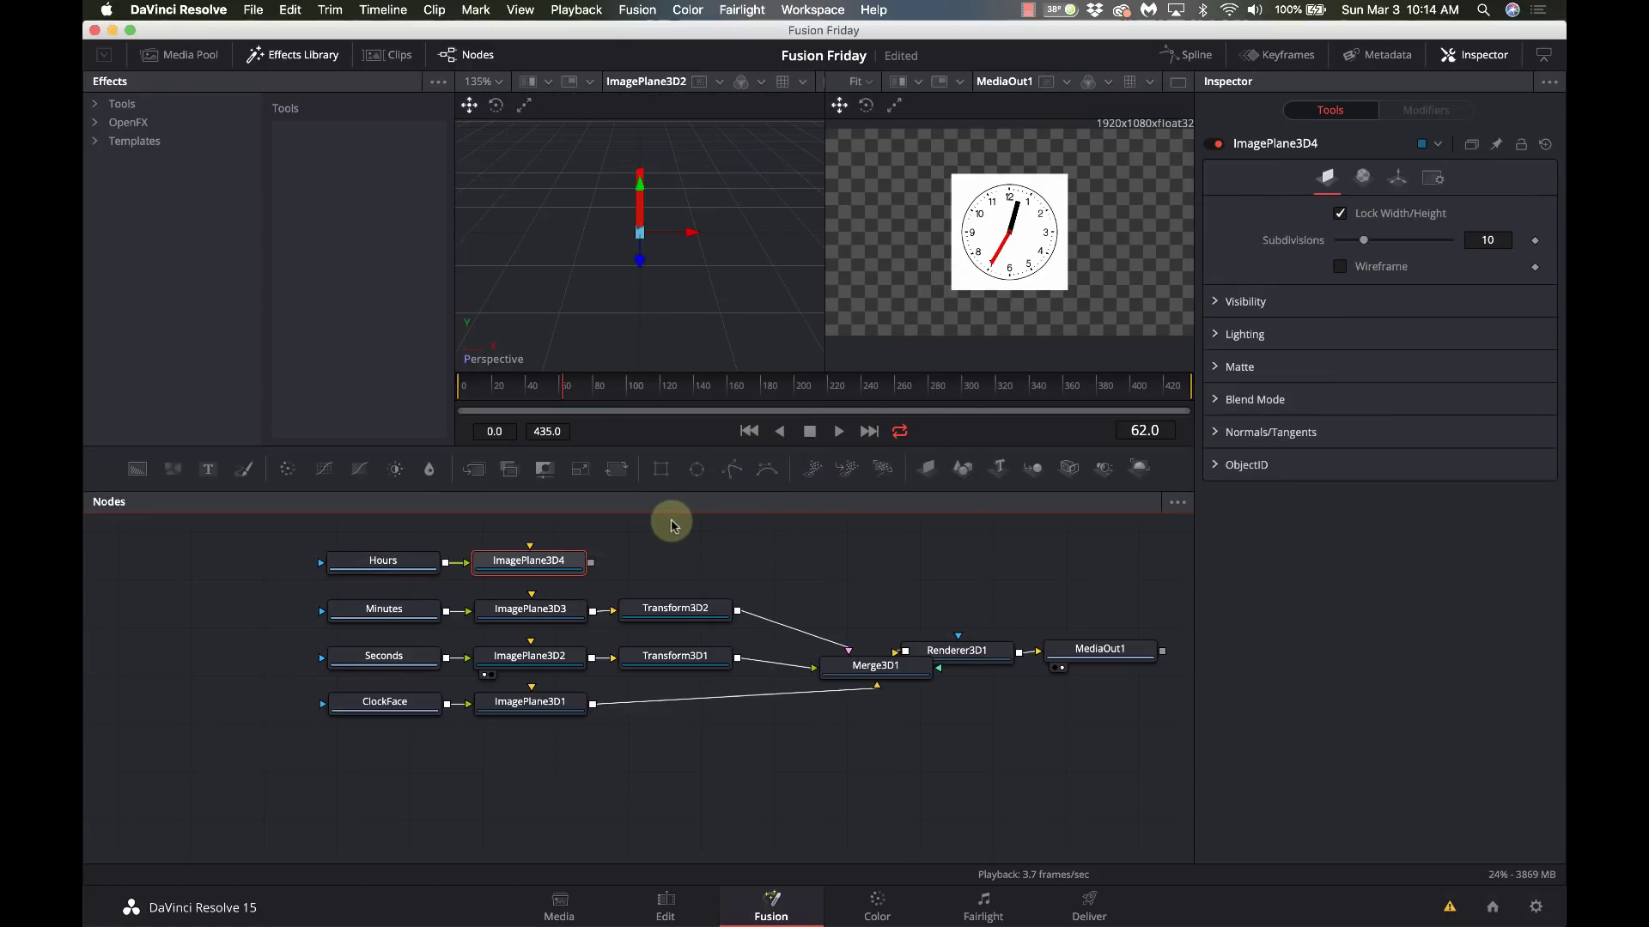
Step: Add Transform3D3 after ImagePlane3D4 and position it beside the plane
key("shift+space")
type("transf")
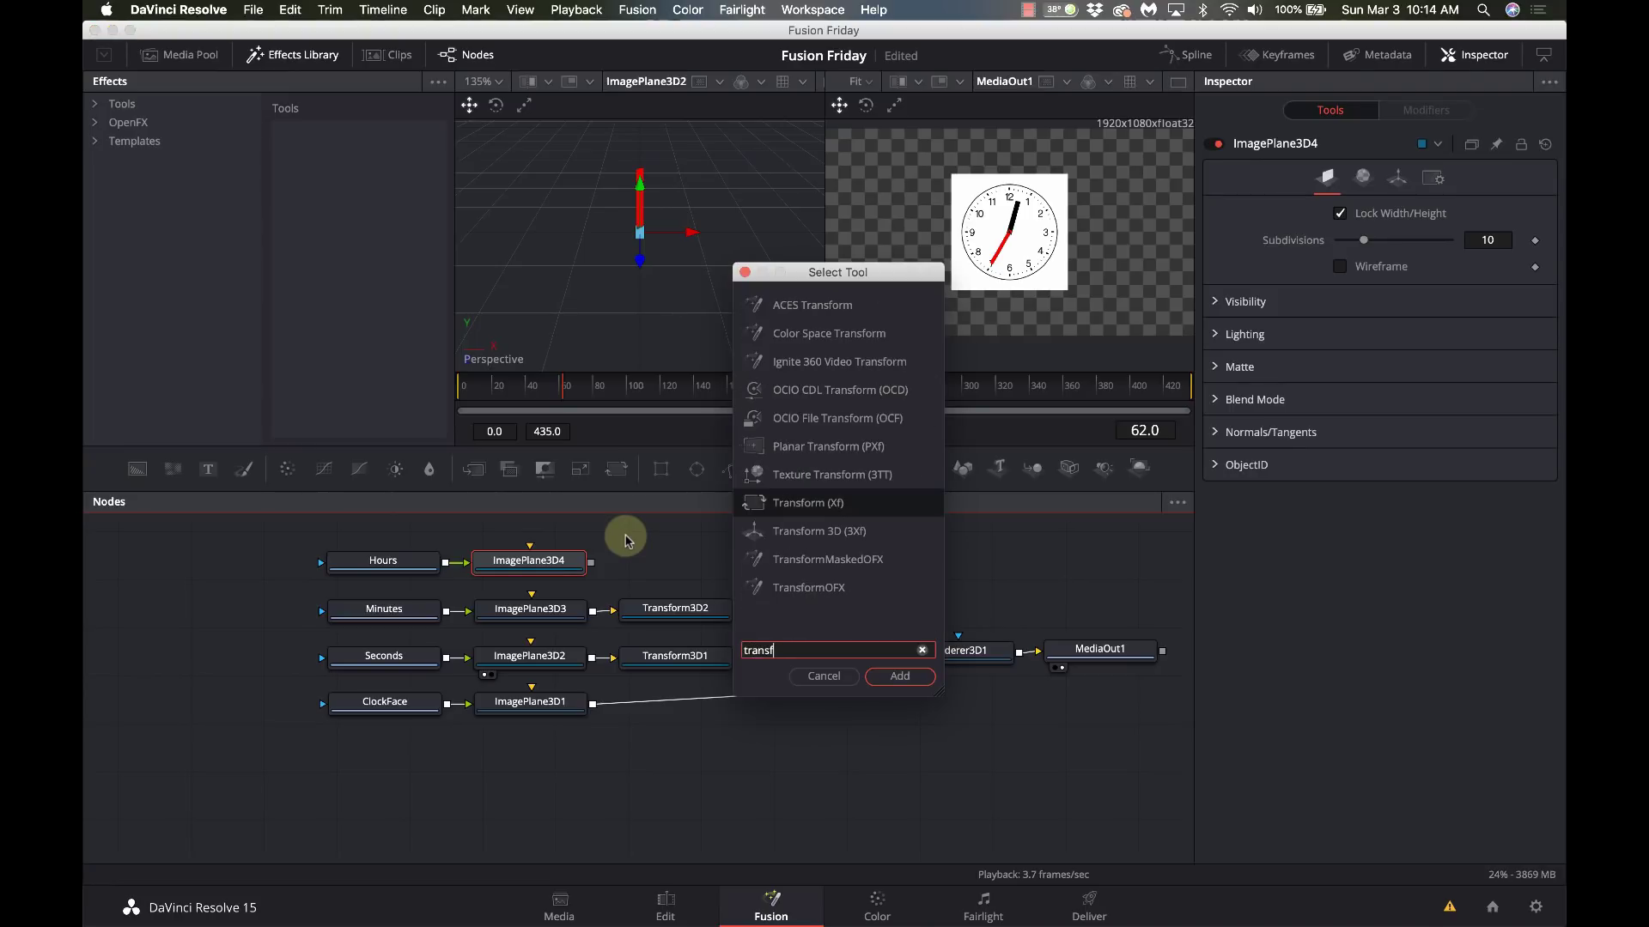
key("Down")
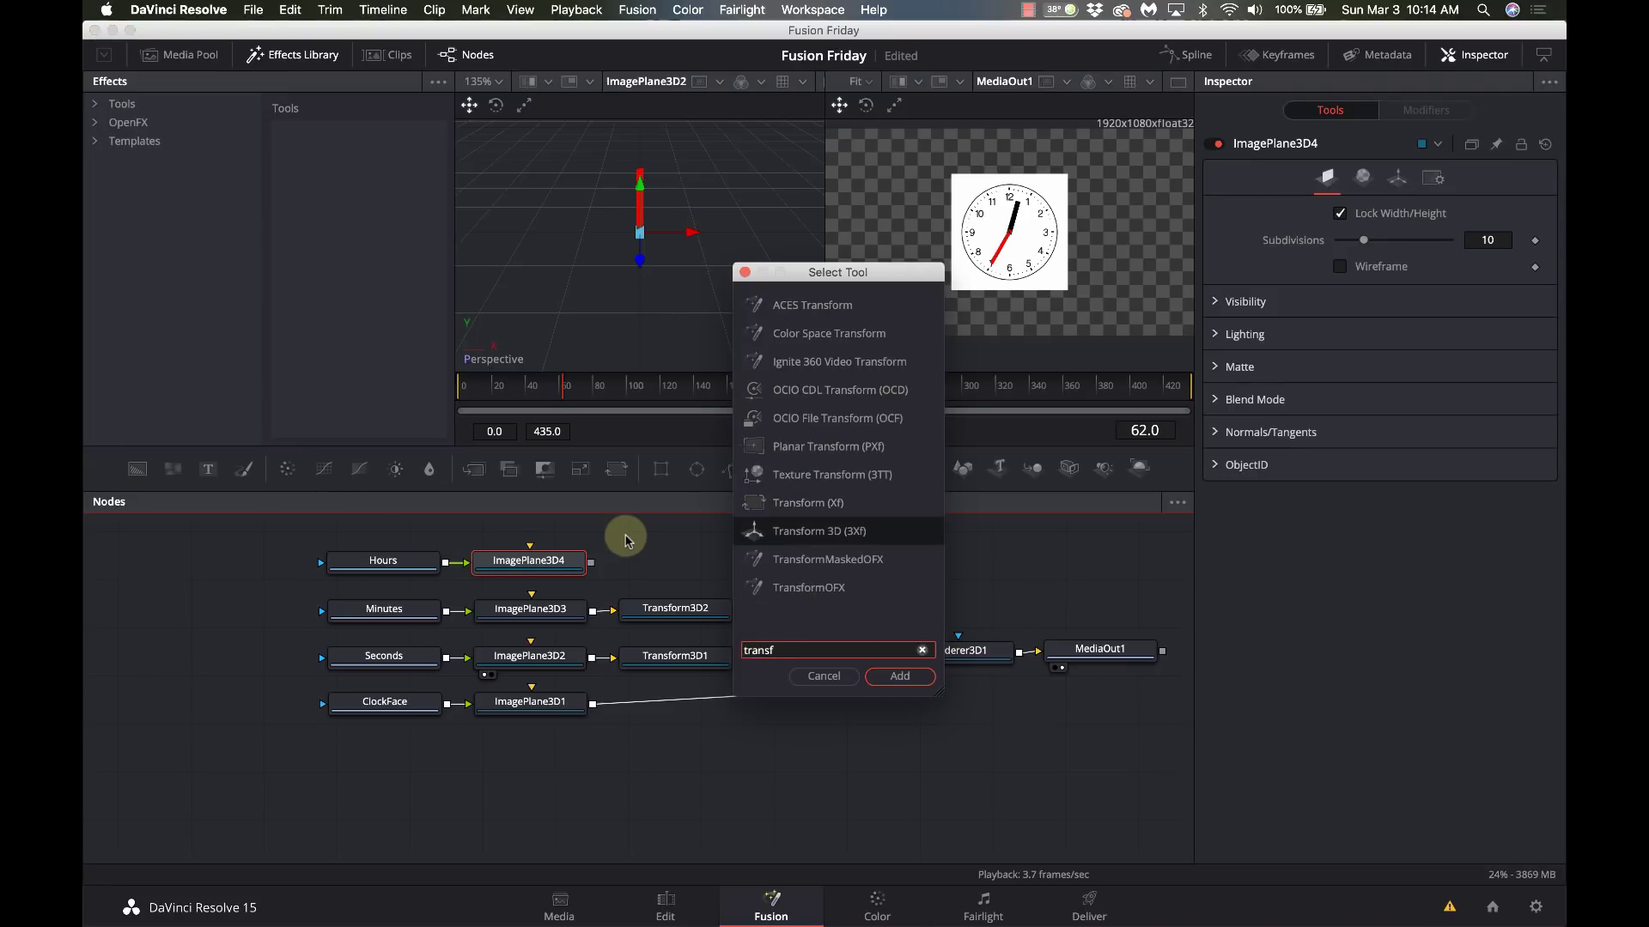
key("Return")
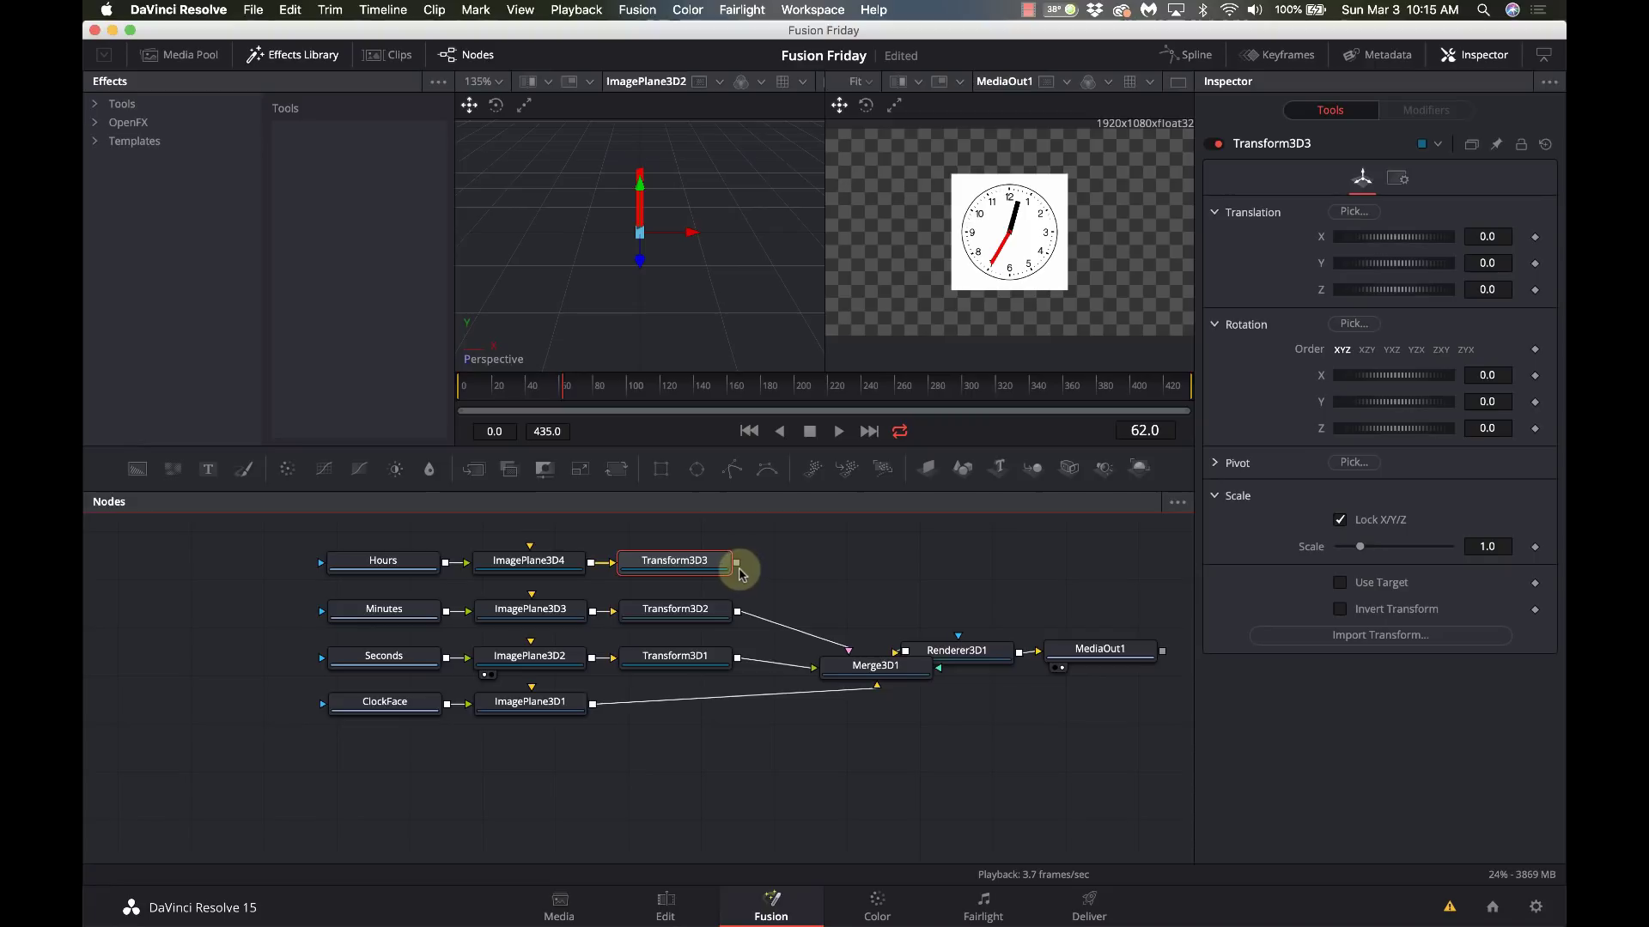
mouse_move(716, 565)
left_mouse_down()
mouse_move(669, 565)
mouse_move(735, 563)
left_mouse_up()
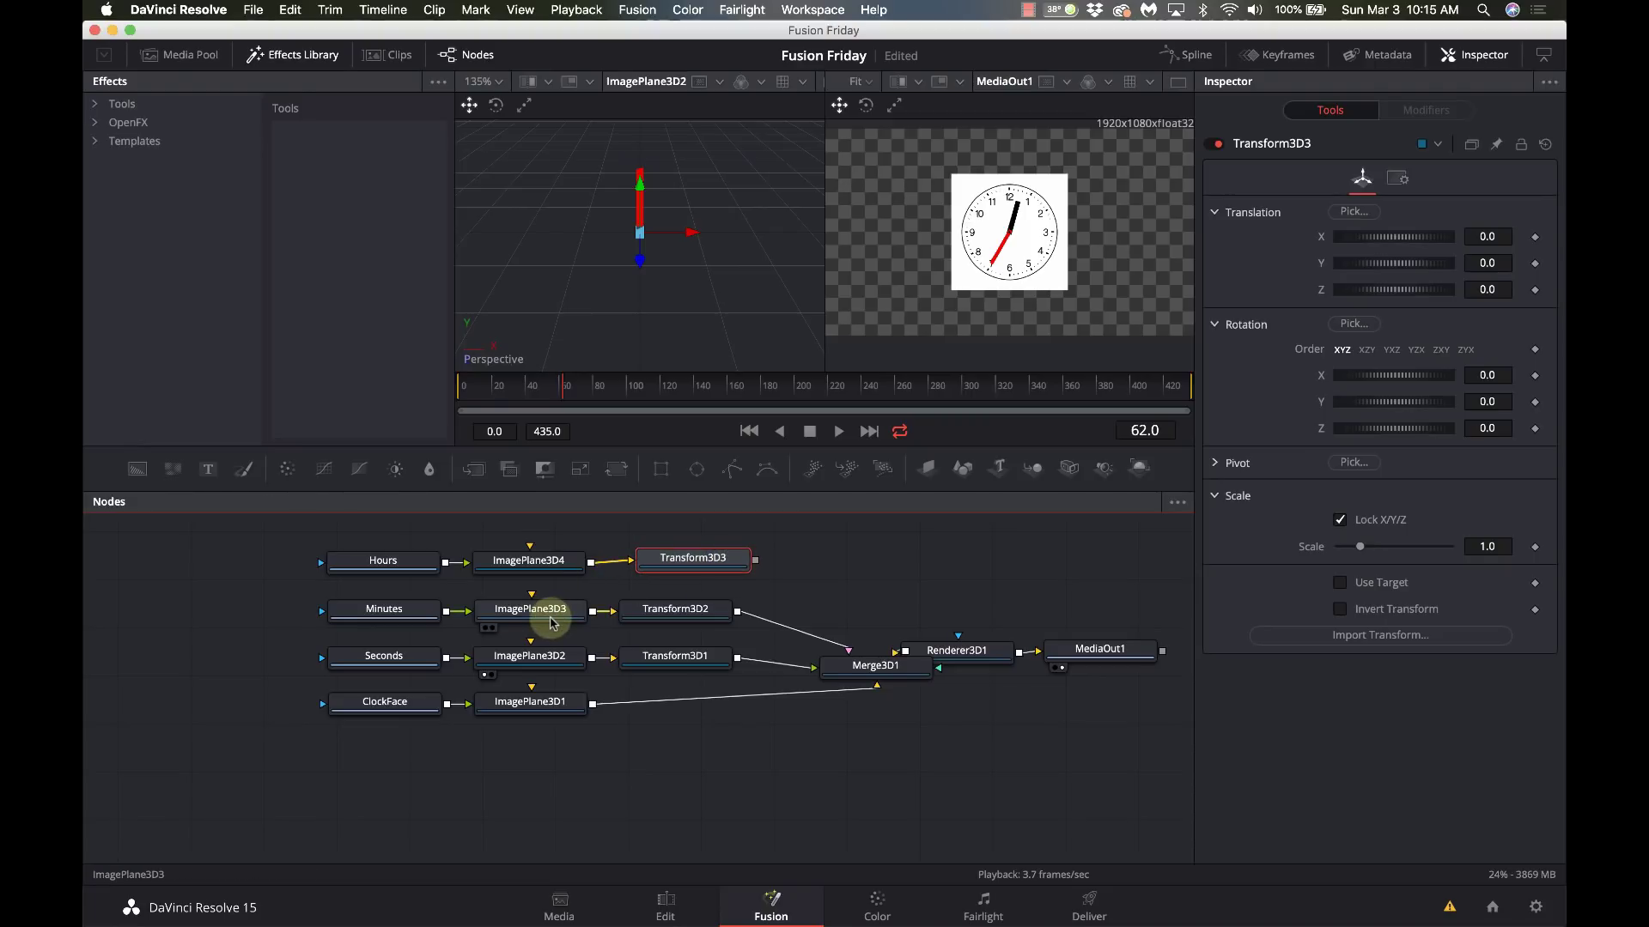
left_click(555, 610)
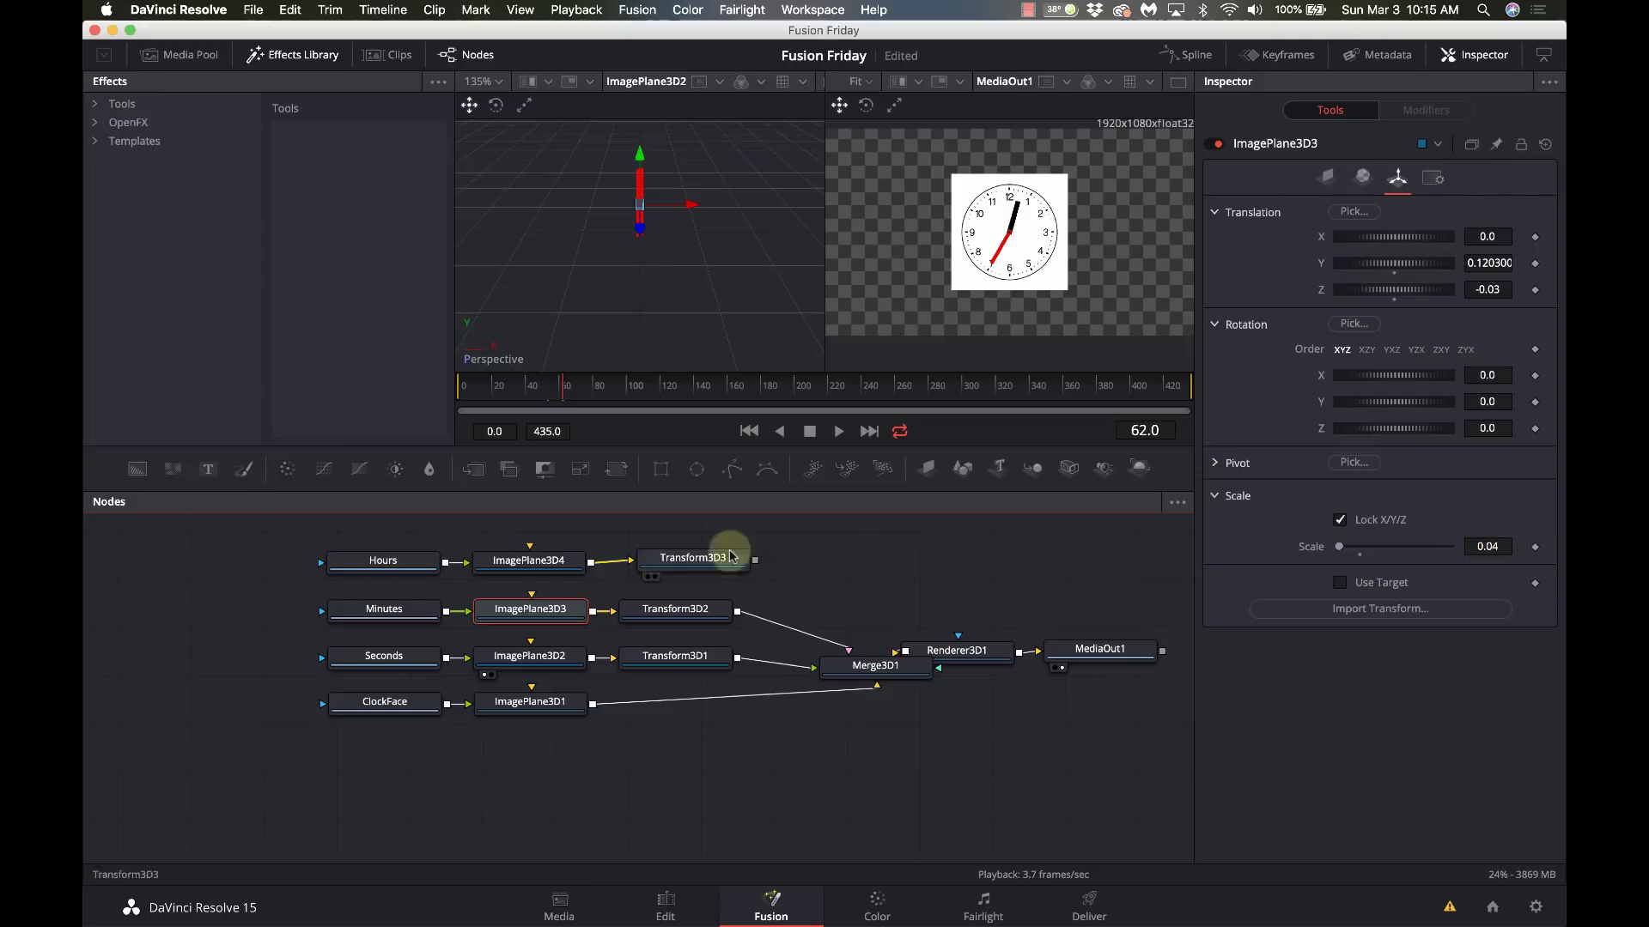
Step: Set ImagePlane3D4's scale to 0.04 and unhook the minute hand from Merge3D1
left_click(524, 560)
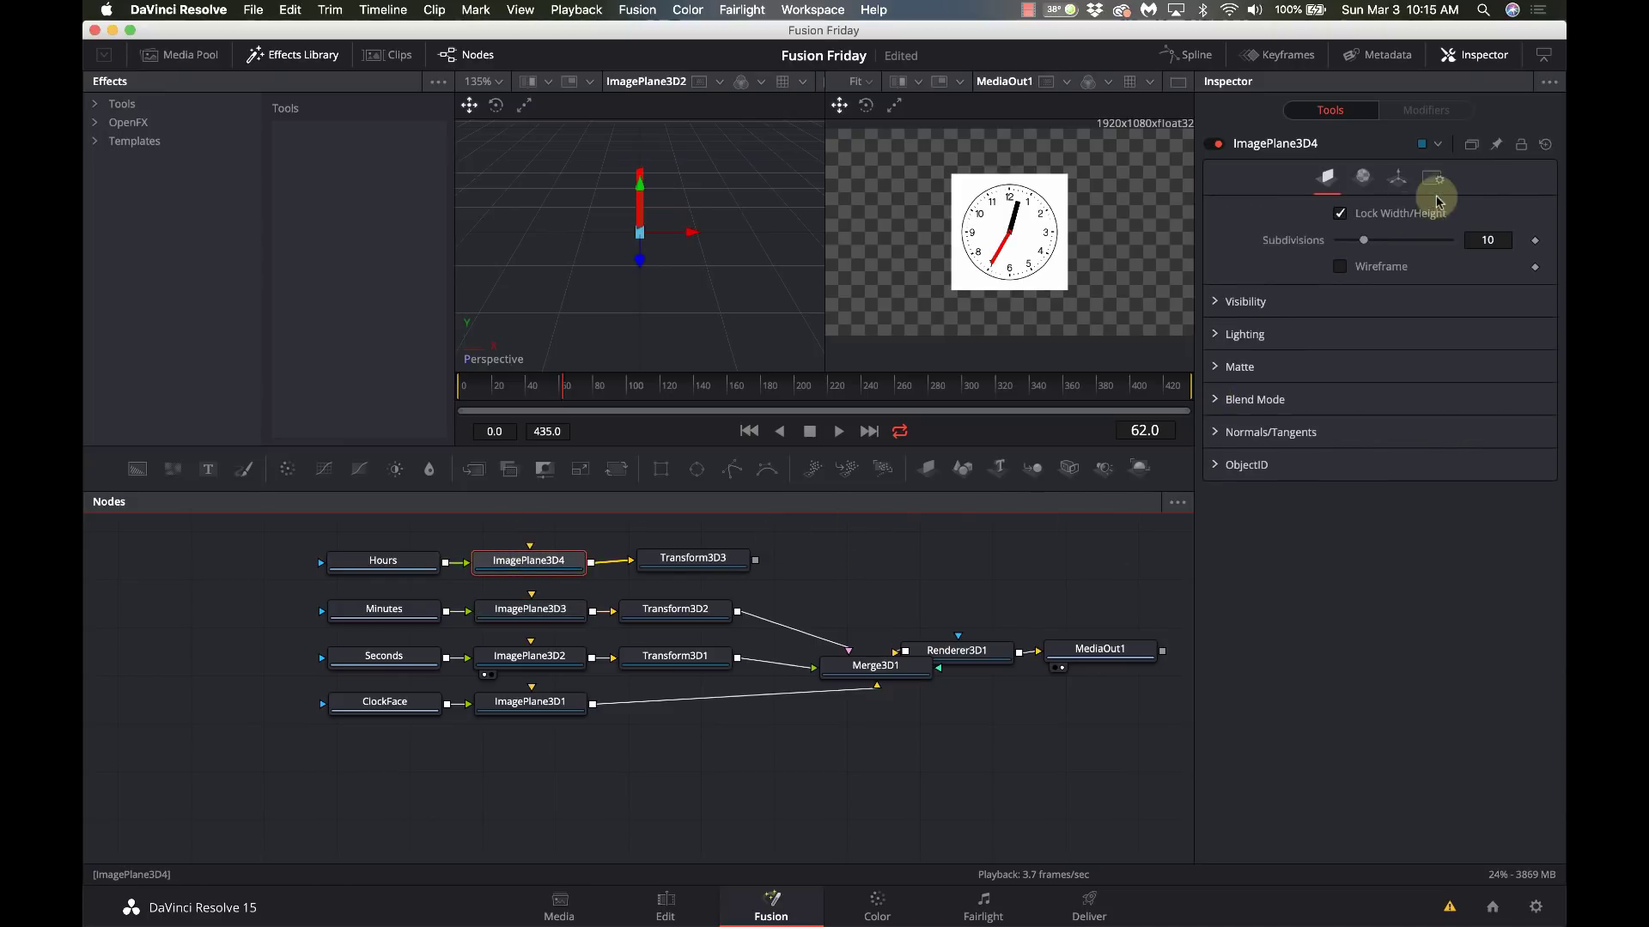
left_click(1397, 177)
left_click(1494, 541)
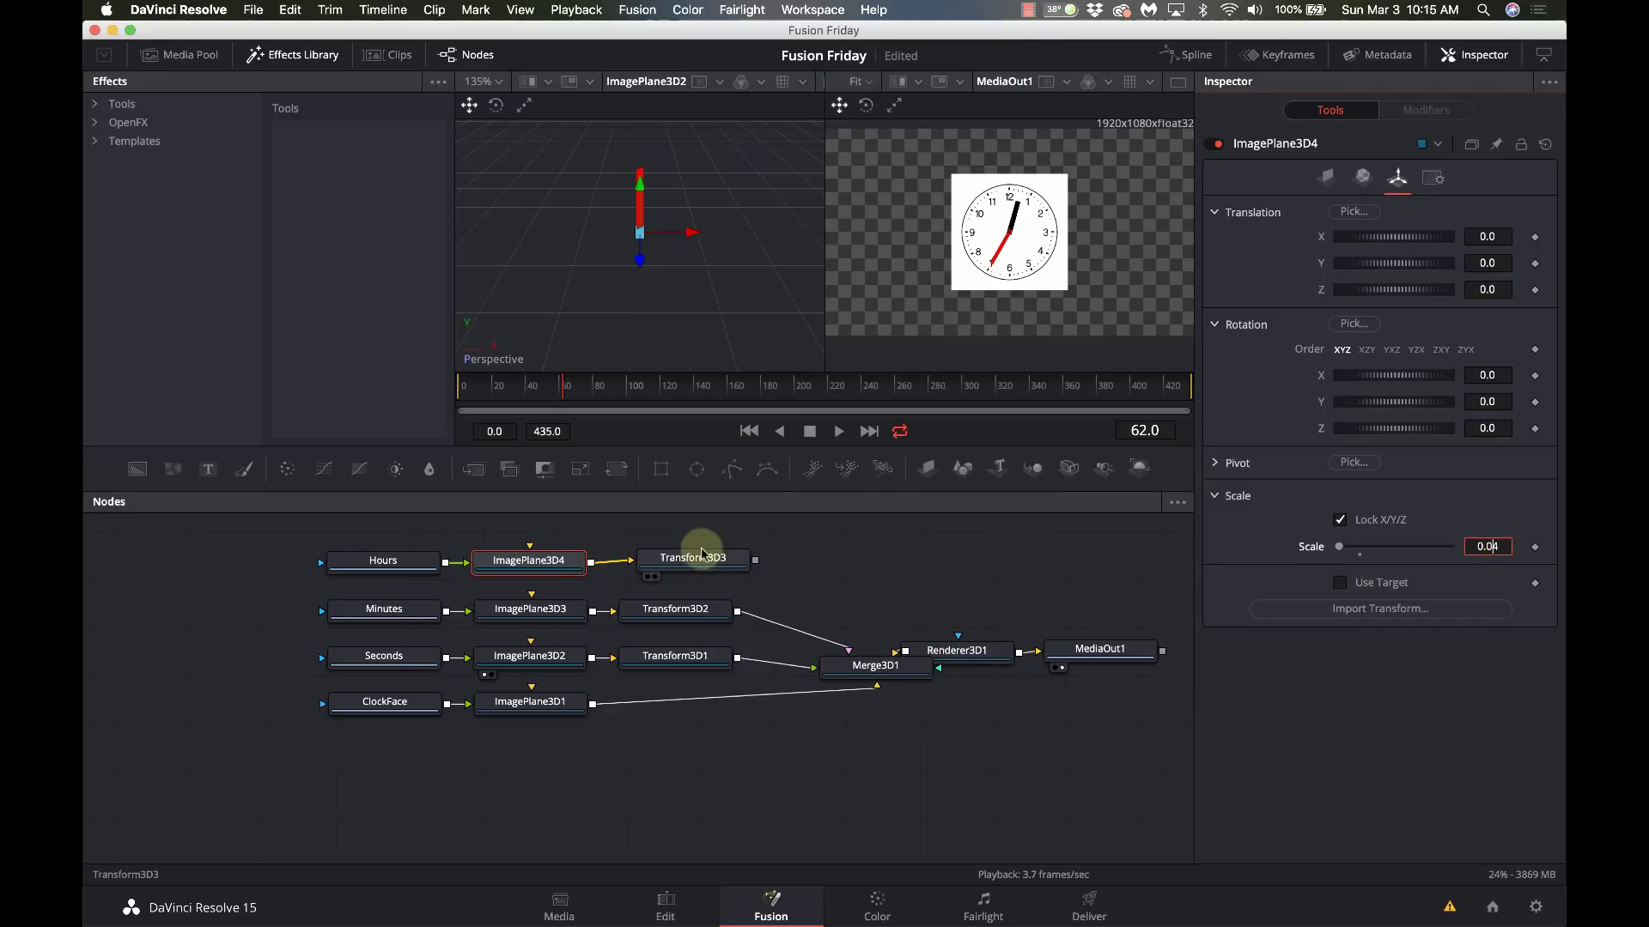
left_click(640, 264)
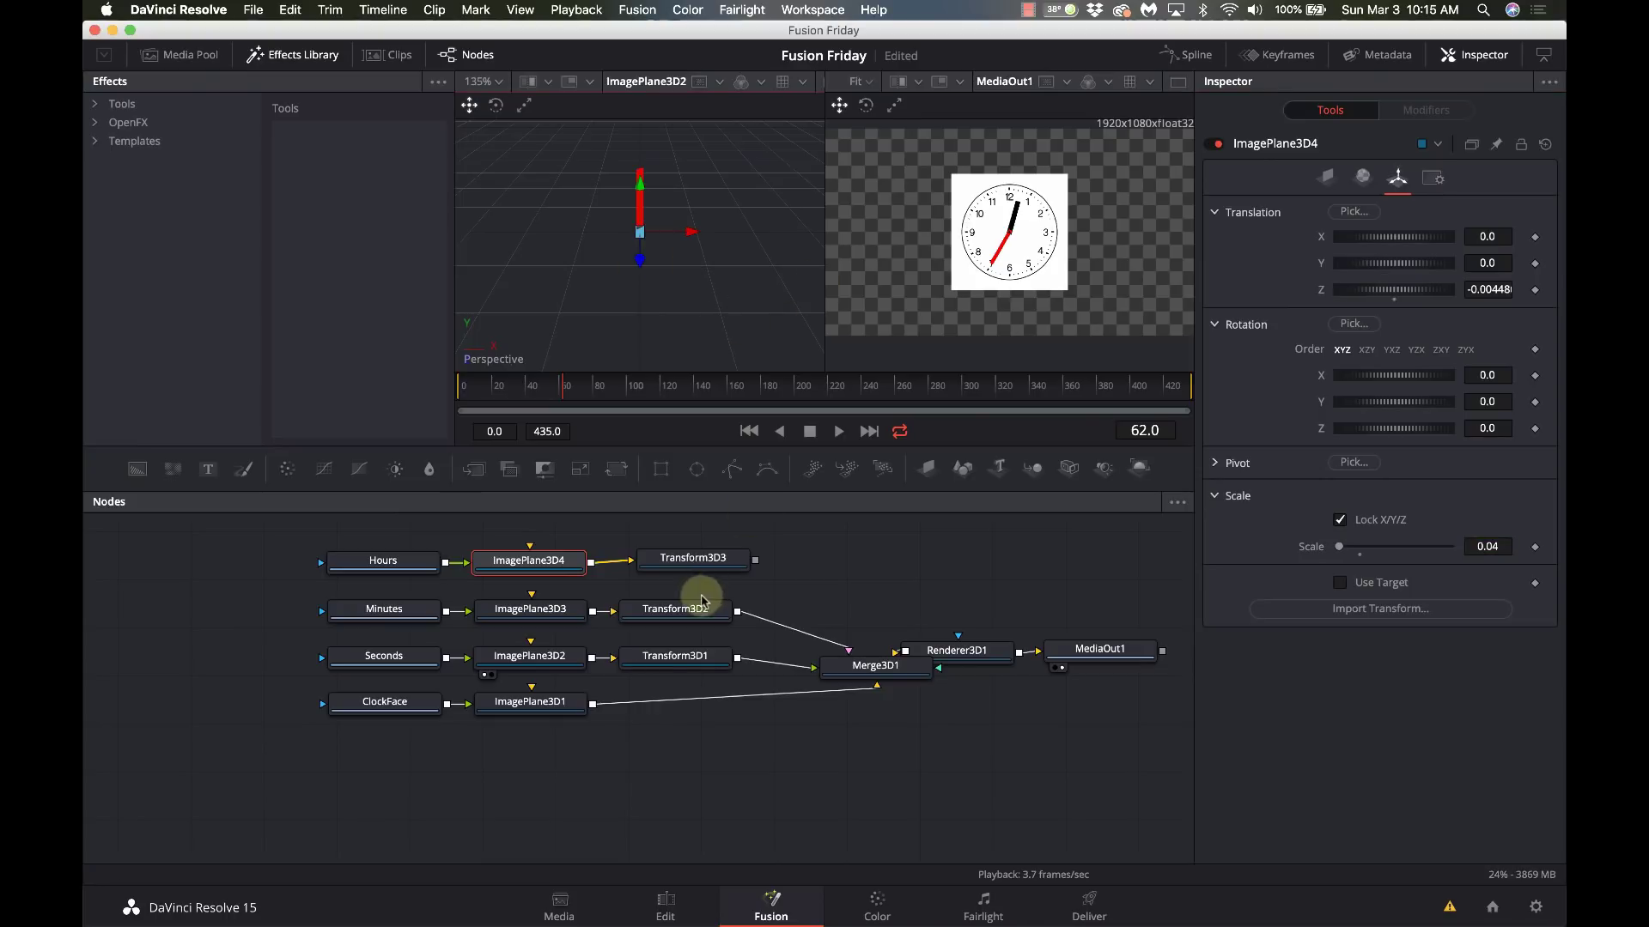
left_click_drag(814, 638, 790, 663)
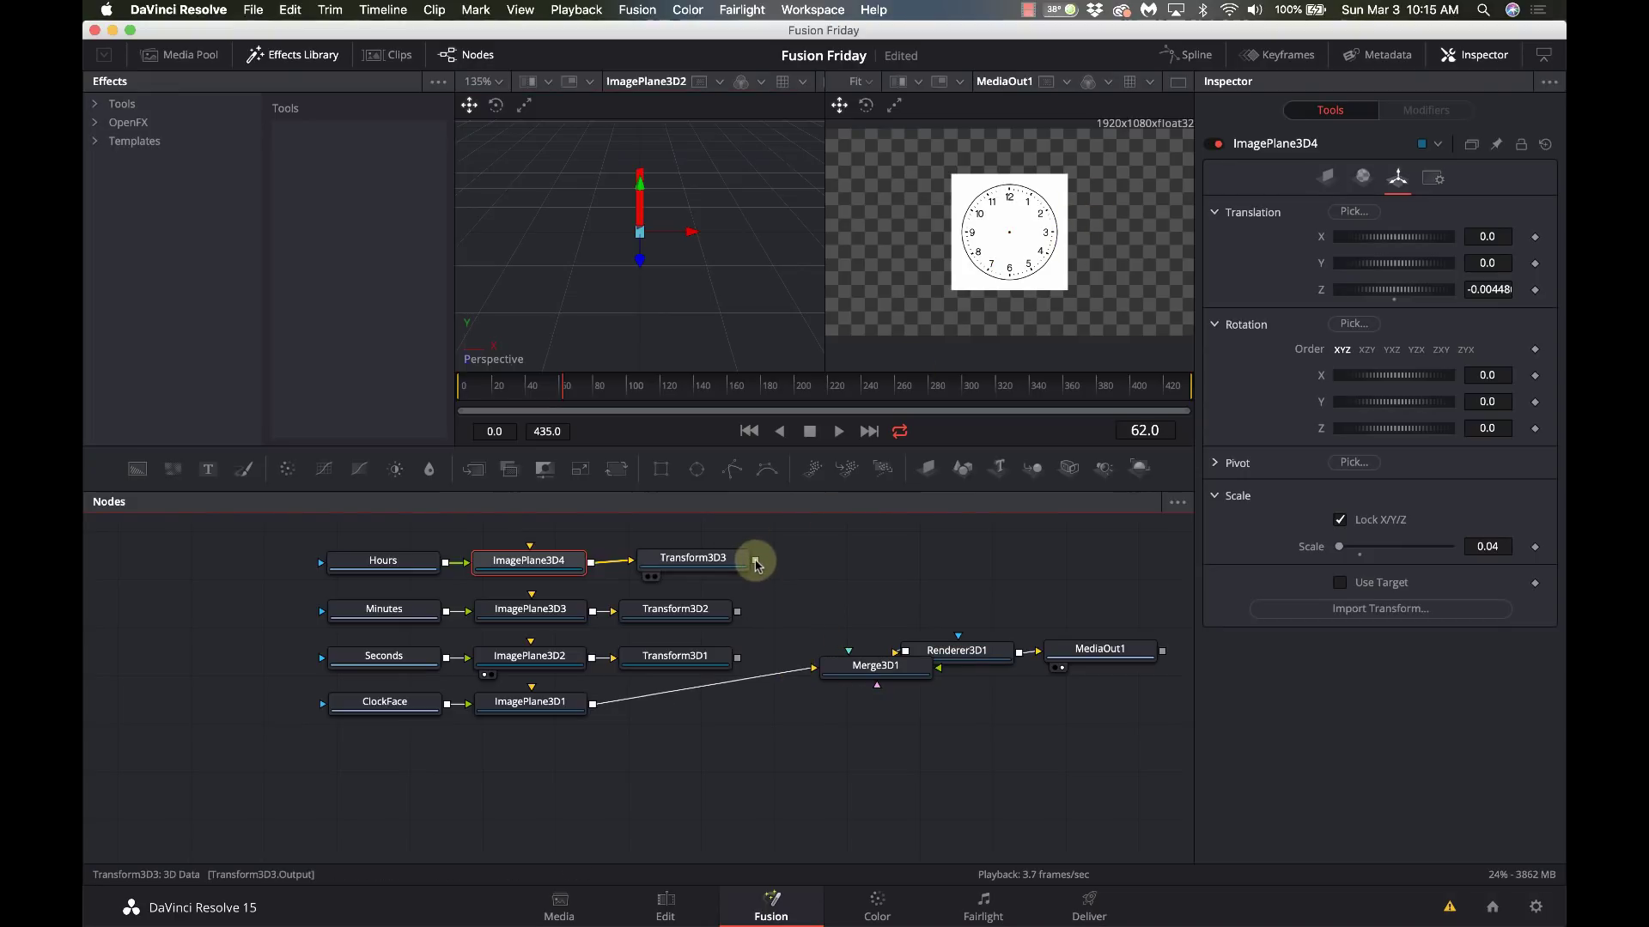
Step: Connect Transform3D3 into Merge3D1 and drag the hour hand upward along Y
left_click_drag(755, 559, 859, 670)
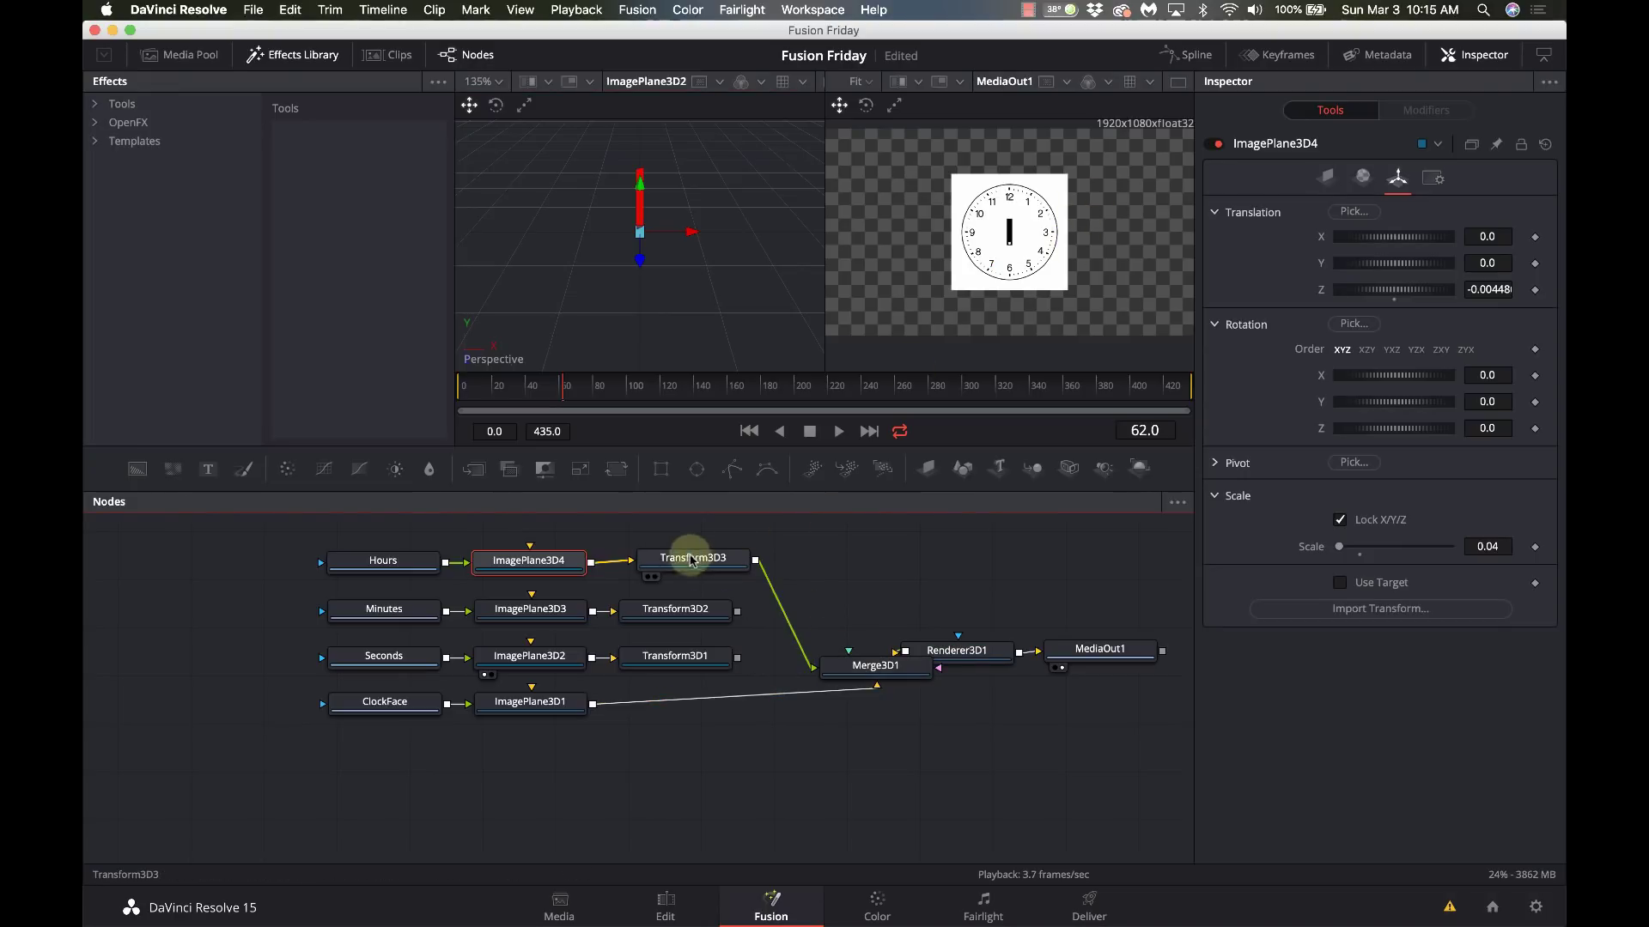
left_click(693, 558)
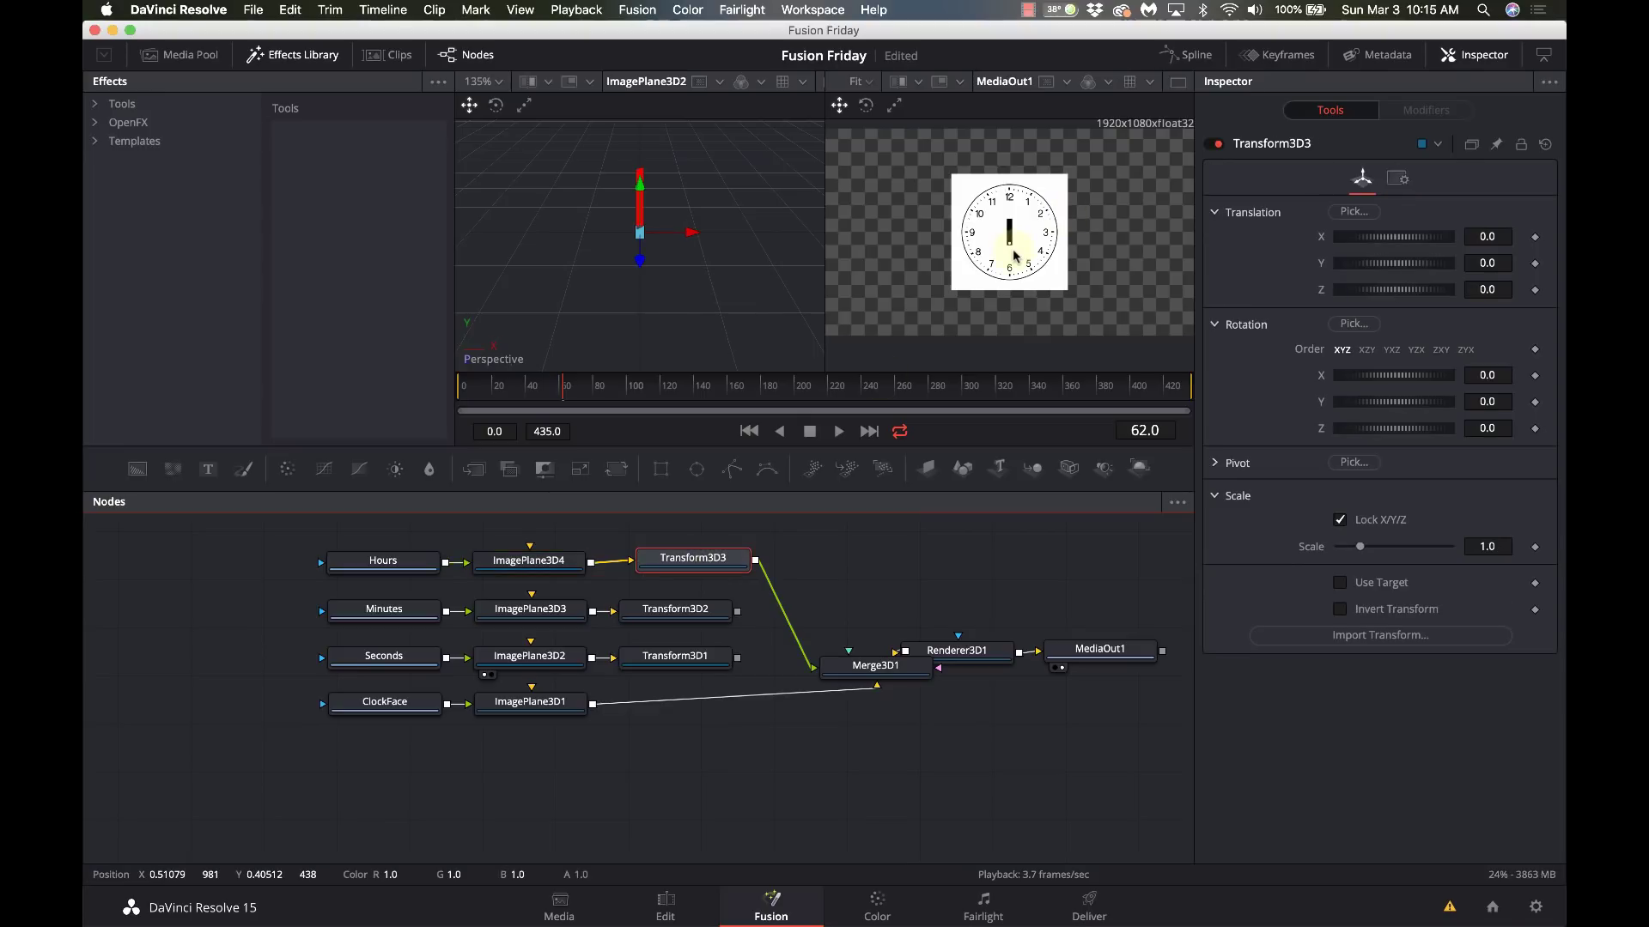
scroll(1015, 255, "up", 1)
scroll(1014, 255, "up", 2)
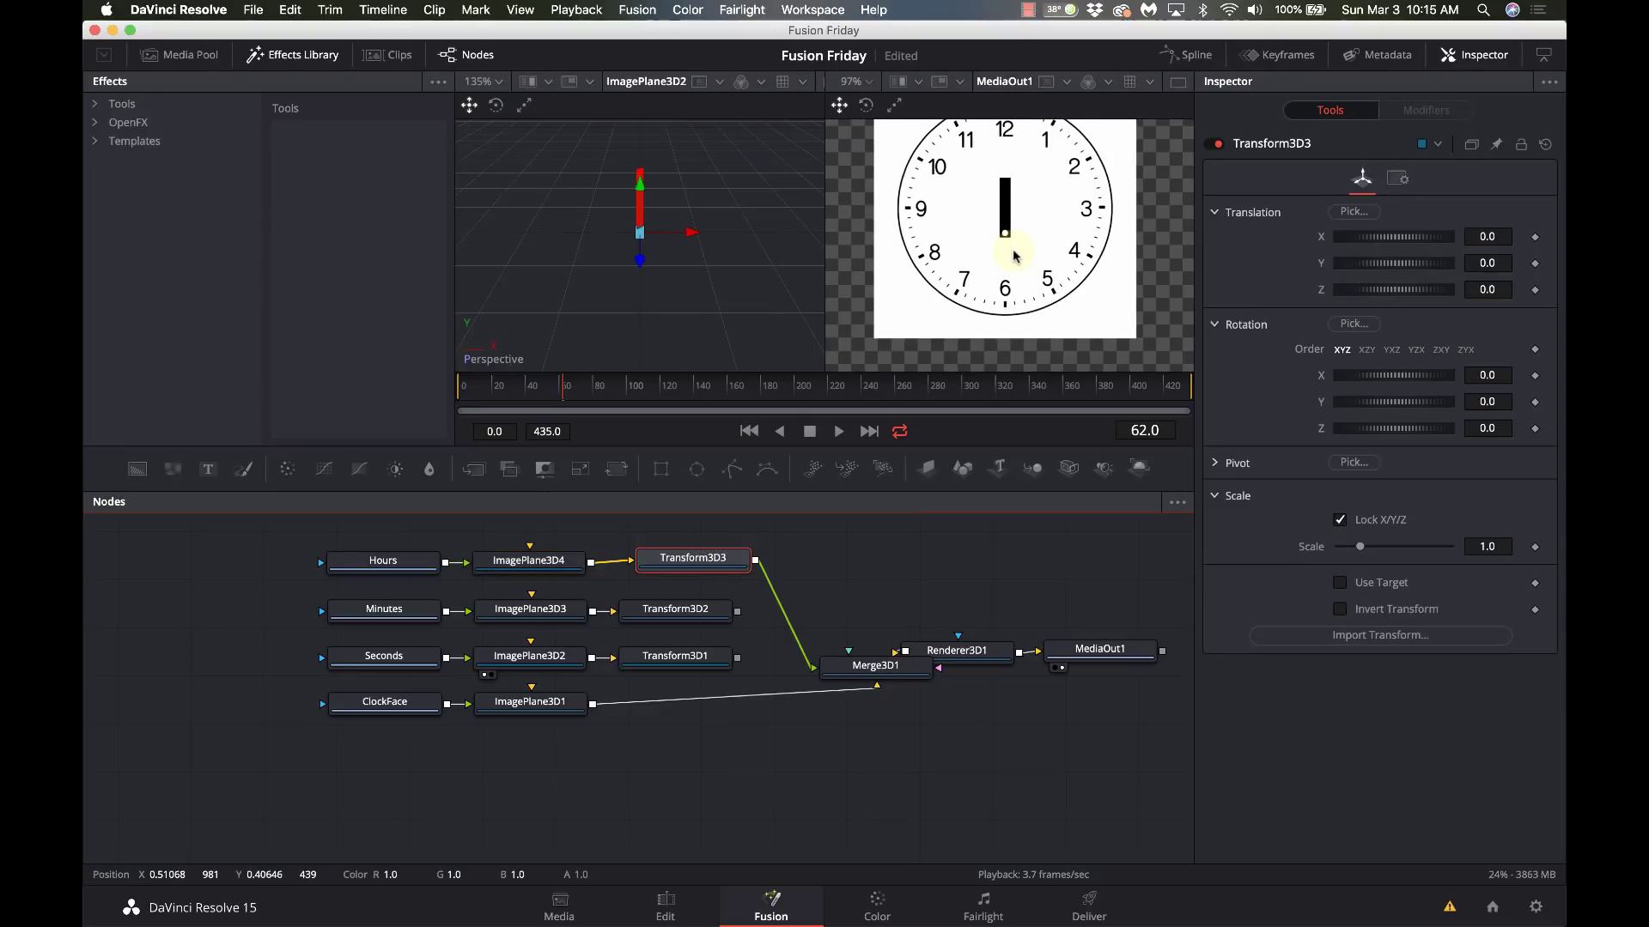
left_click_drag(639, 184, 640, 164)
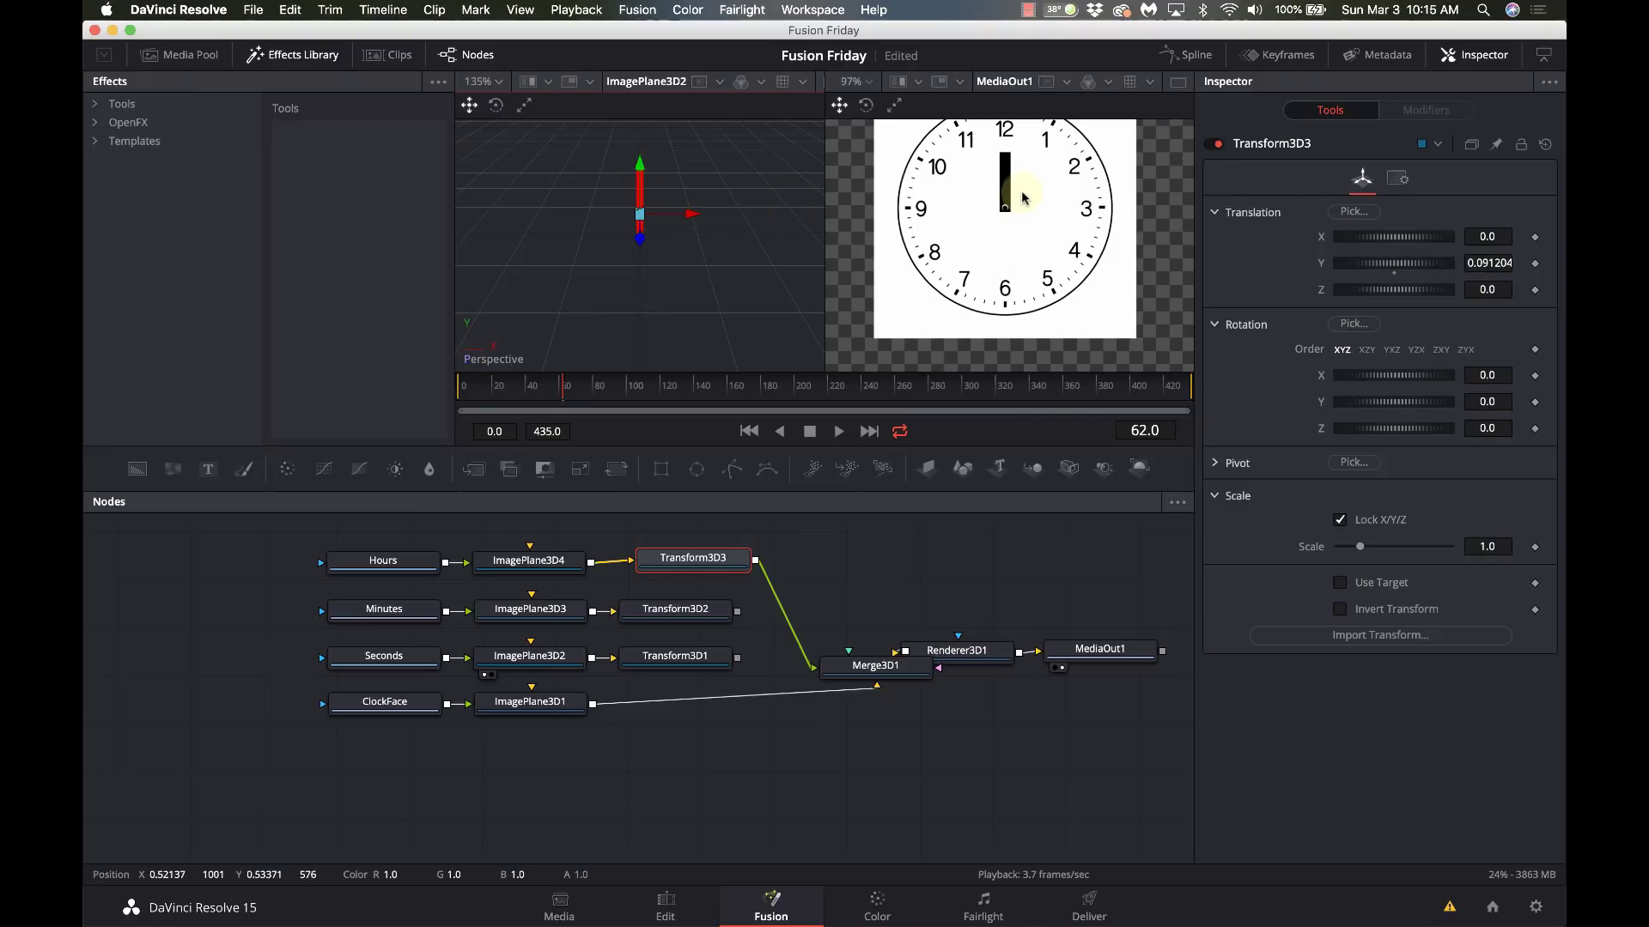
scroll(1022, 197, "up", 6)
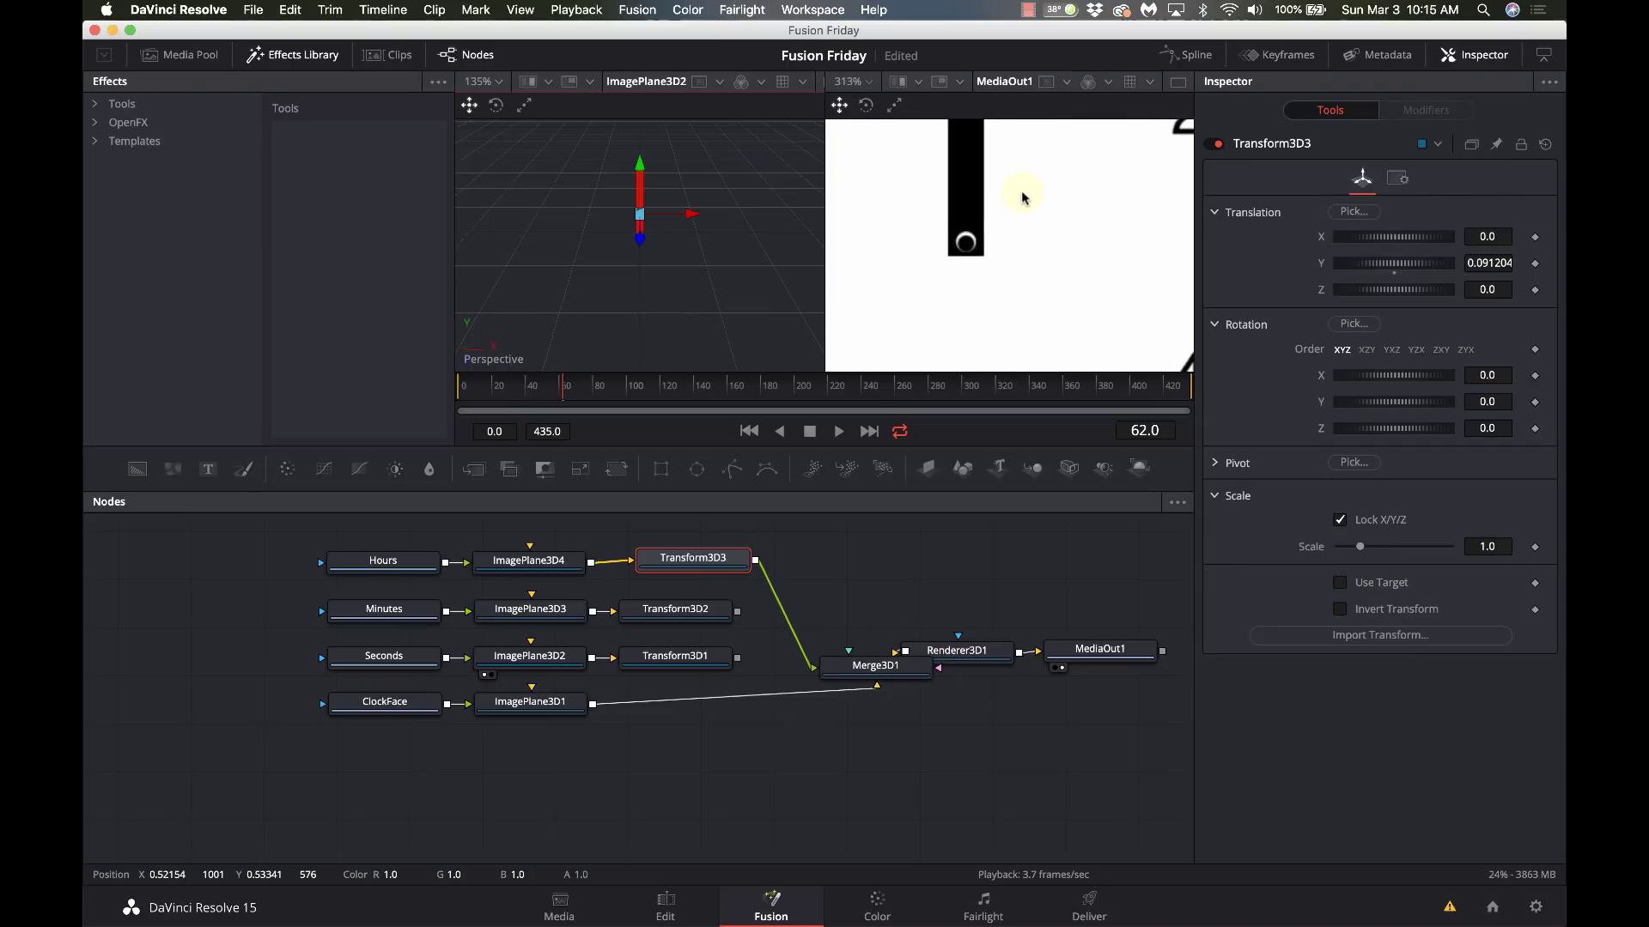
Step: Fine-tune Transform3D3's Translation Y to 0.089204 and reconnect the minute hand to Merge3D1
left_click(1488, 264)
scroll(1489, 263, "down", 1)
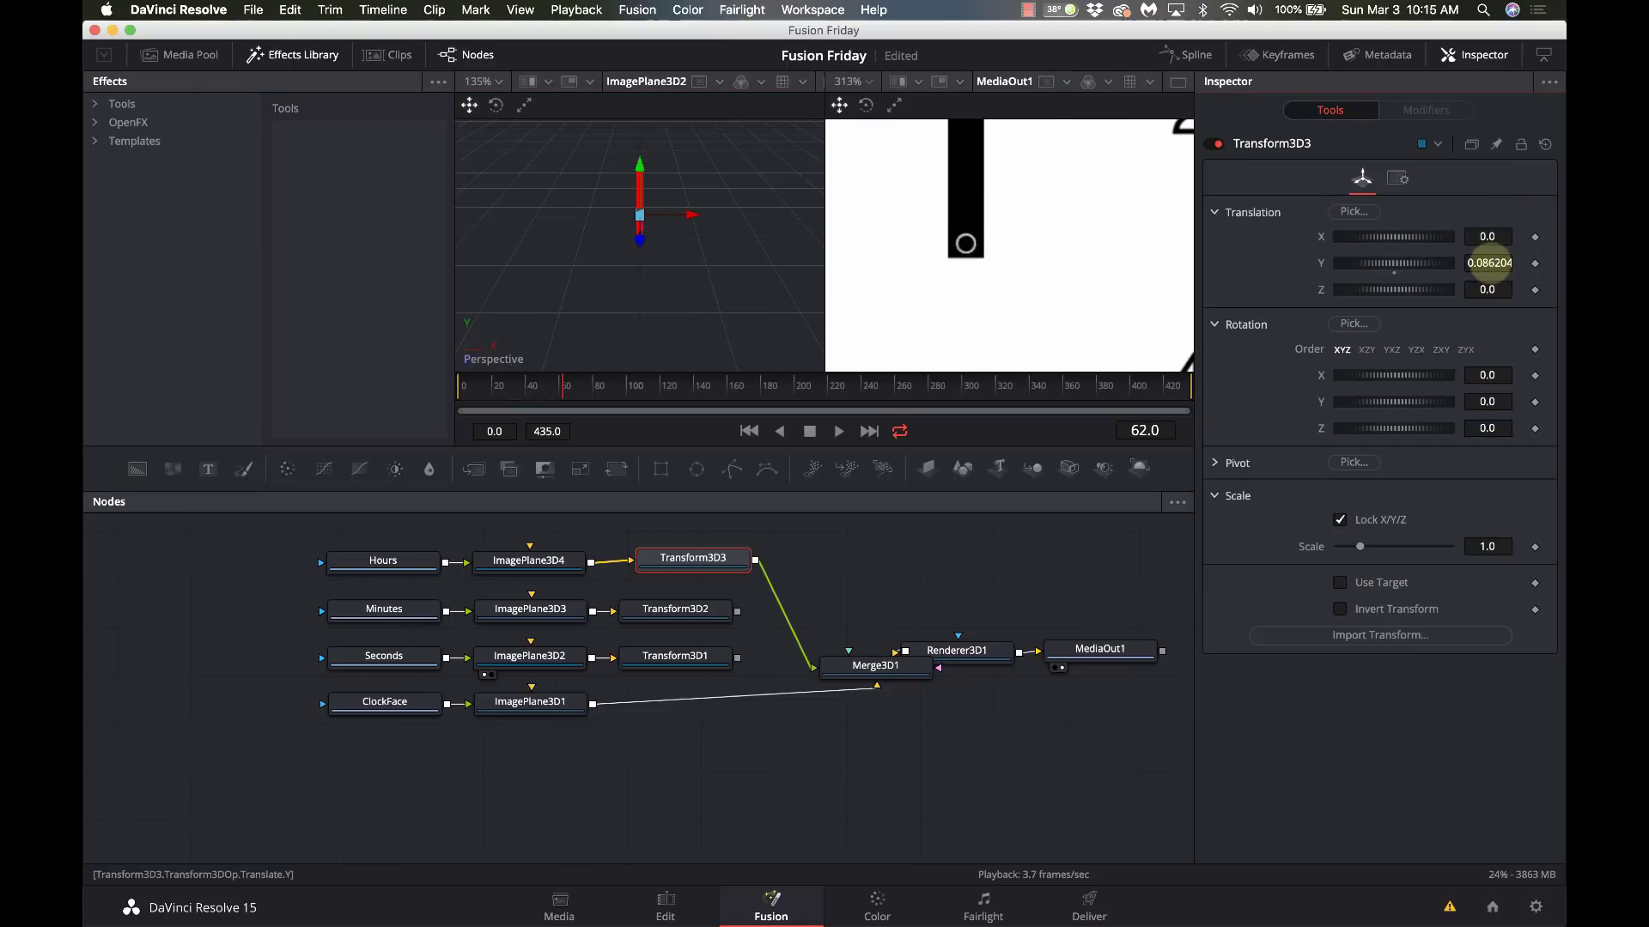
scroll(1488, 262, "up", 1)
scroll(1490, 262, "up", 3)
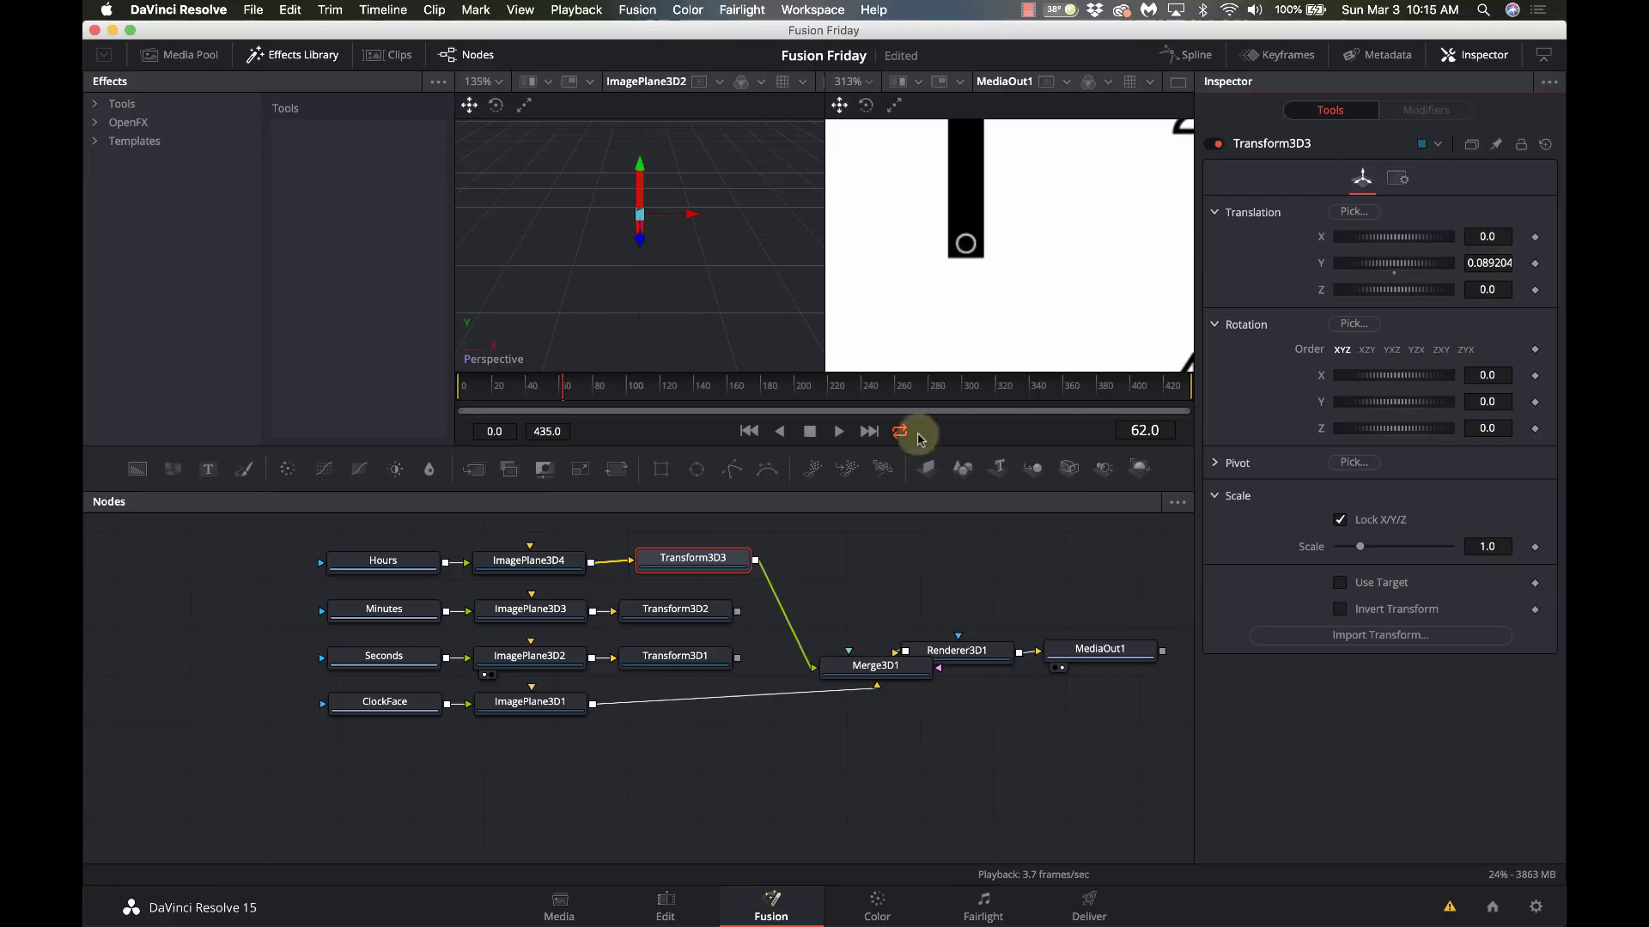
left_click(741, 613)
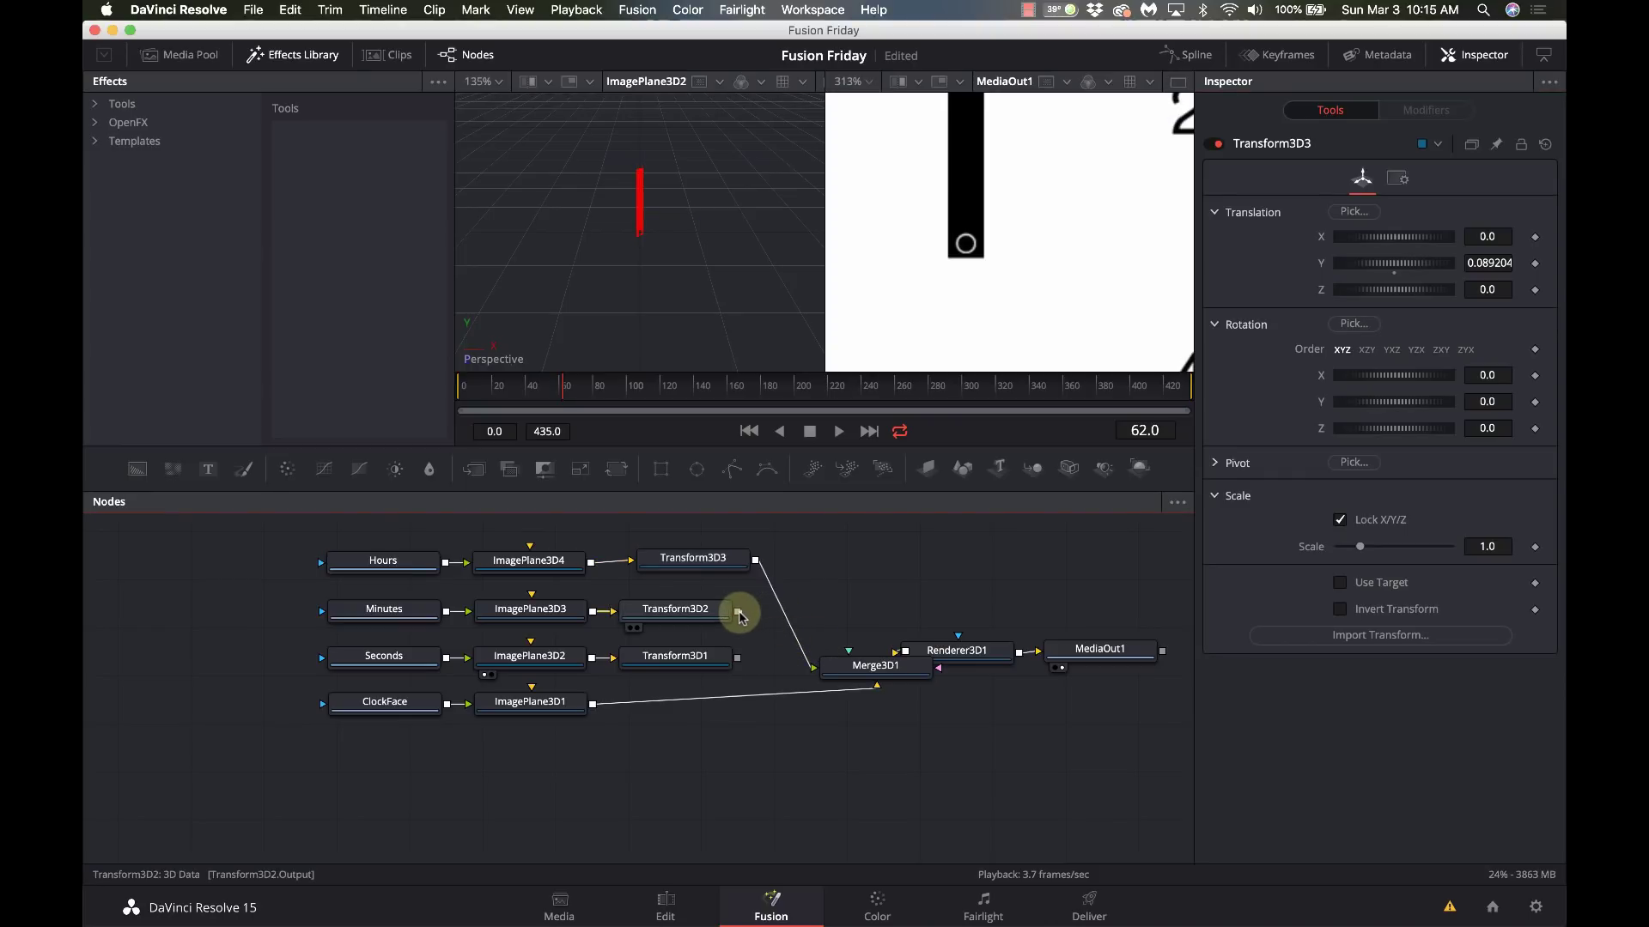
left_click_drag(737, 611, 872, 677)
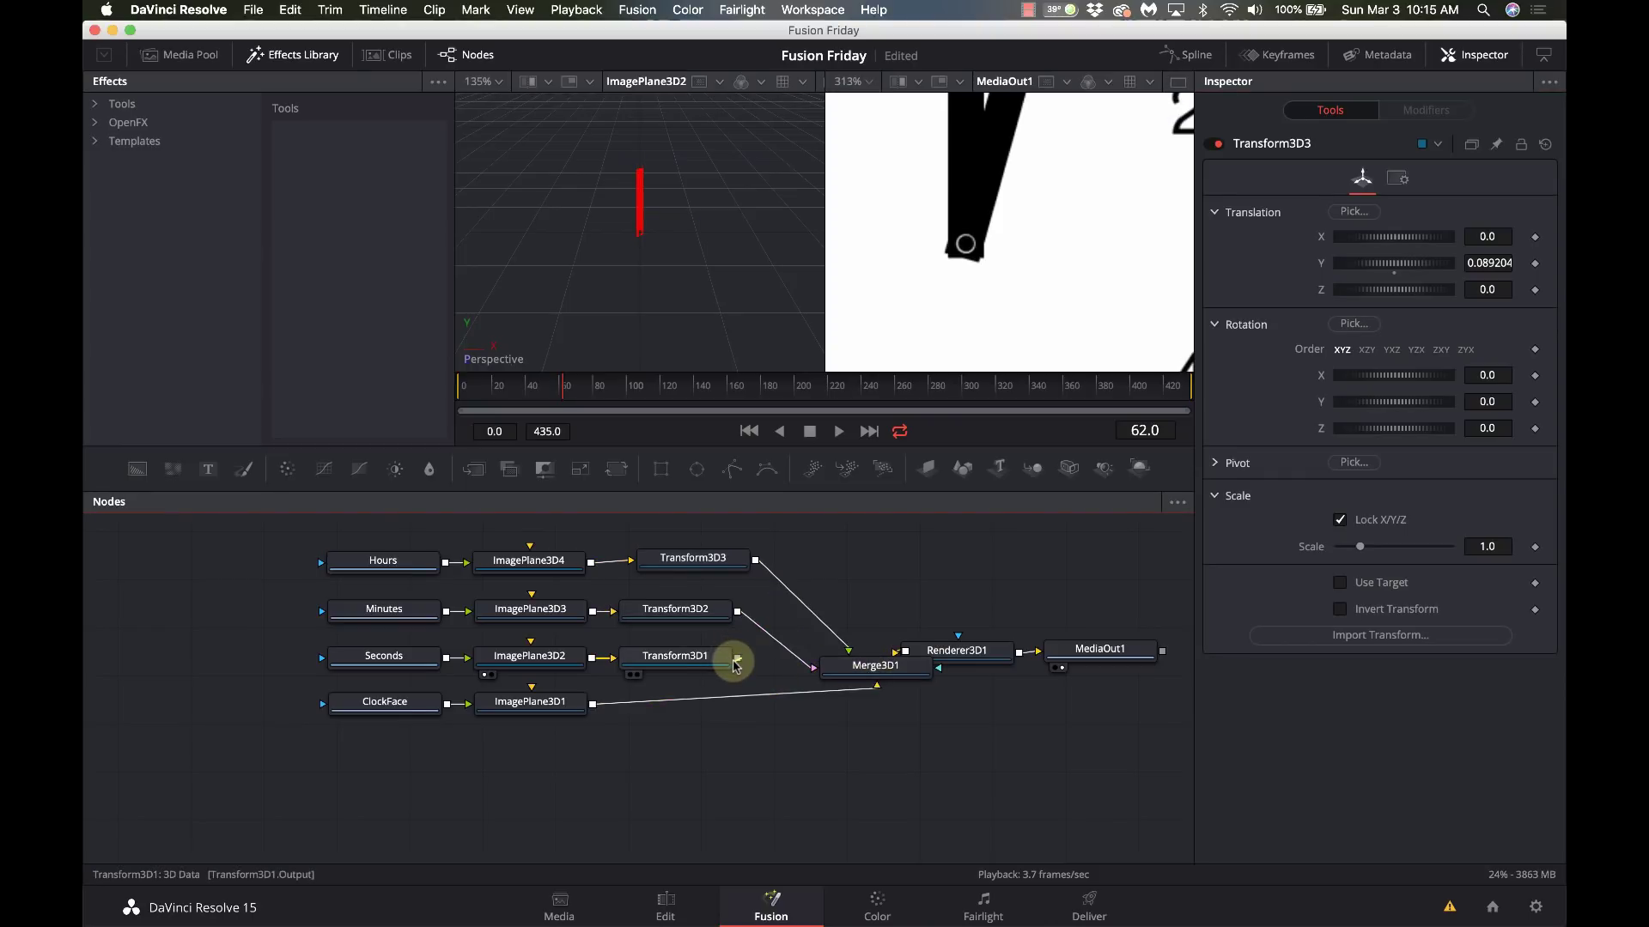
Step: Connect the seconds hand to Merge3D1 and show the whole clock fitted in a single viewer
left_click_drag(737, 659, 867, 668)
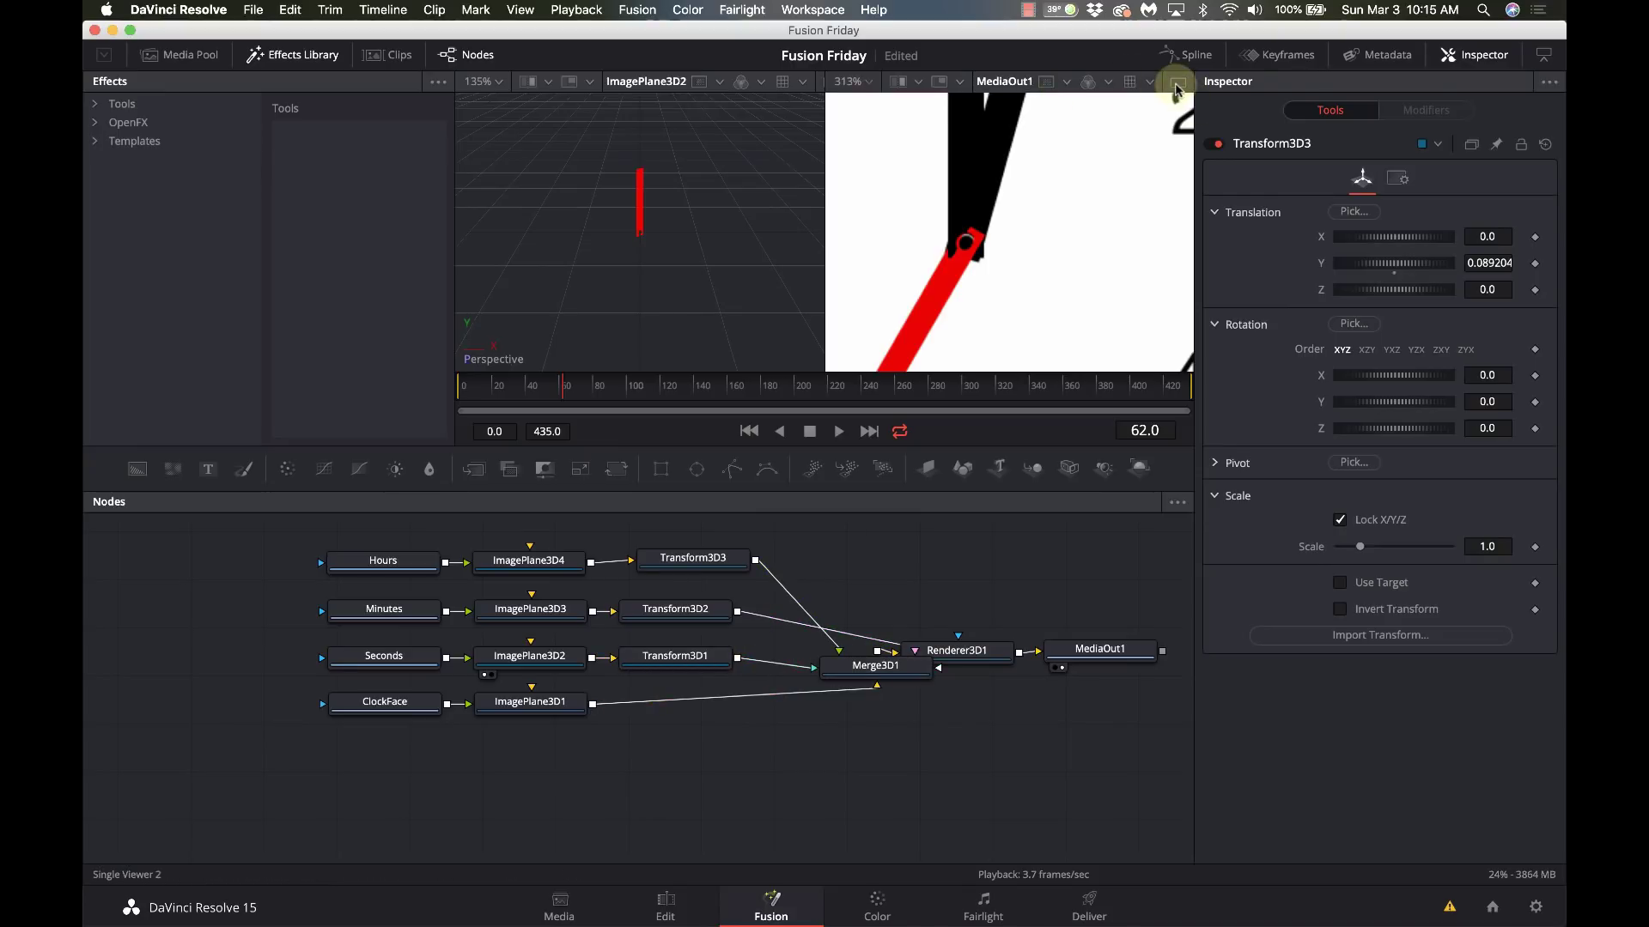
left_click(1177, 83)
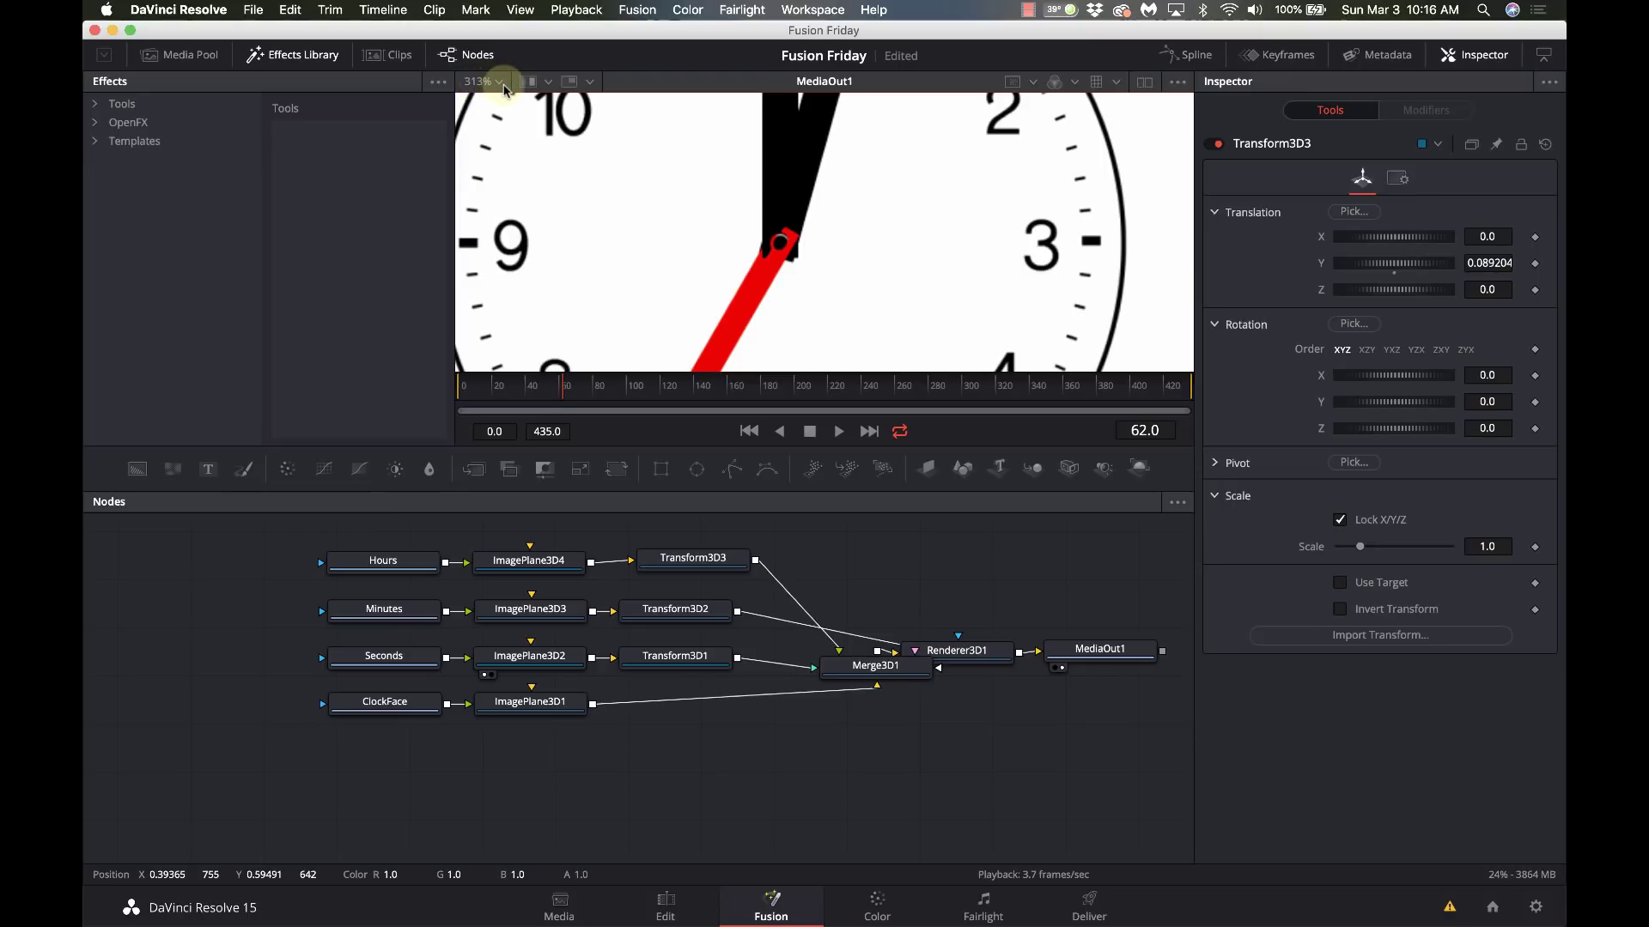
left_click(498, 83)
left_click(486, 103)
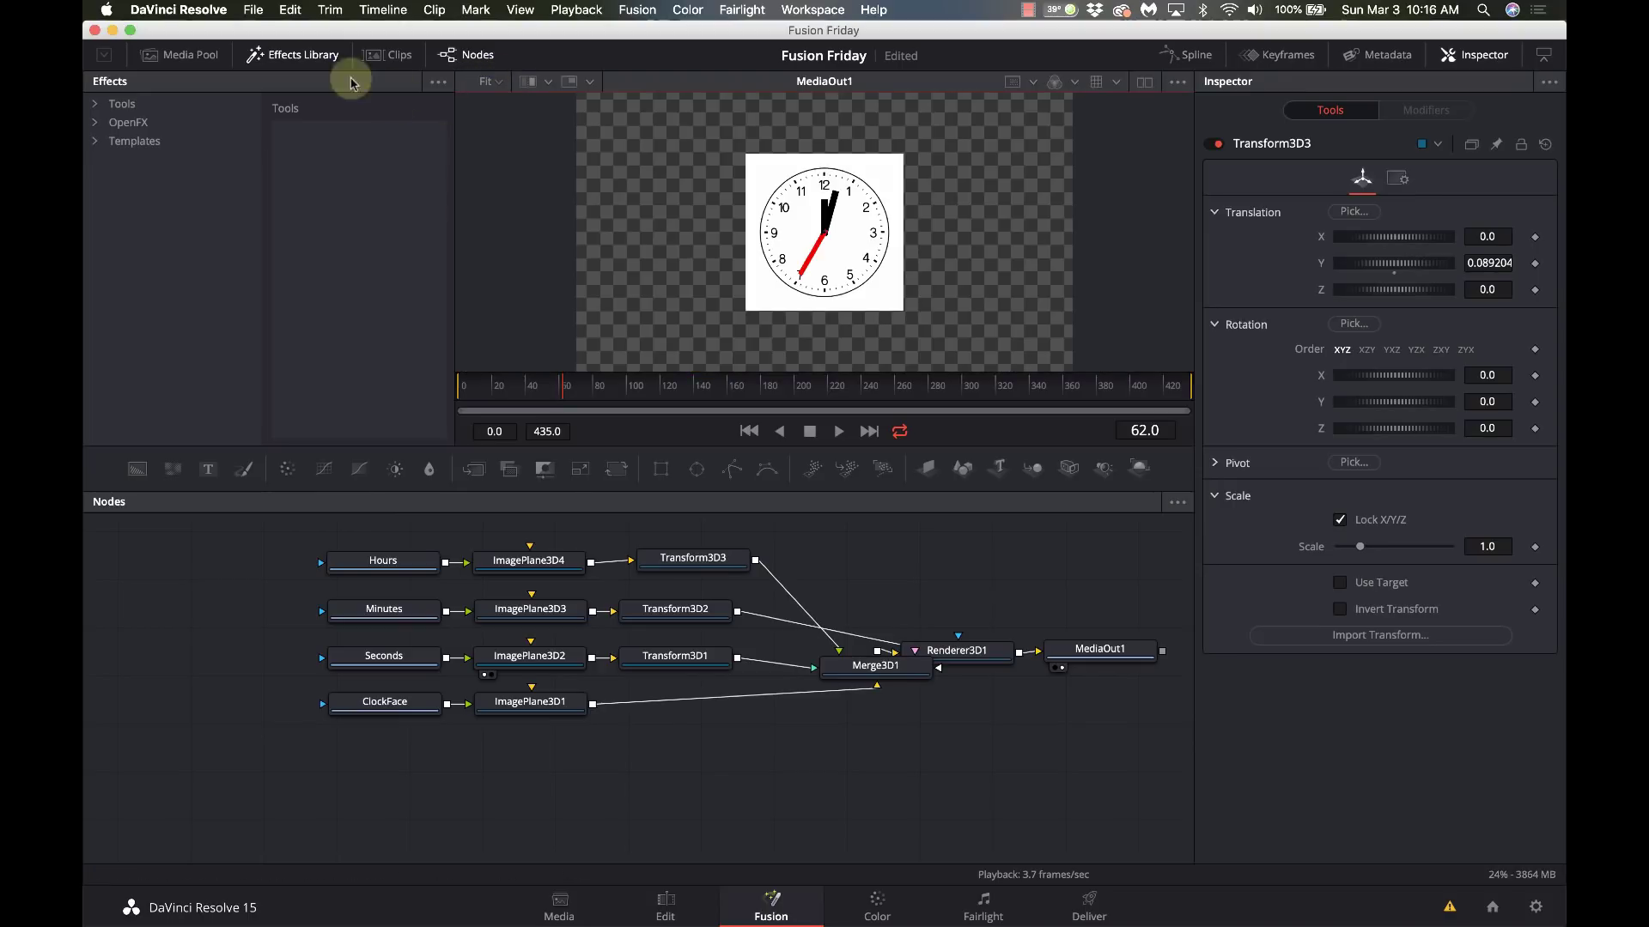
left_click(305, 43)
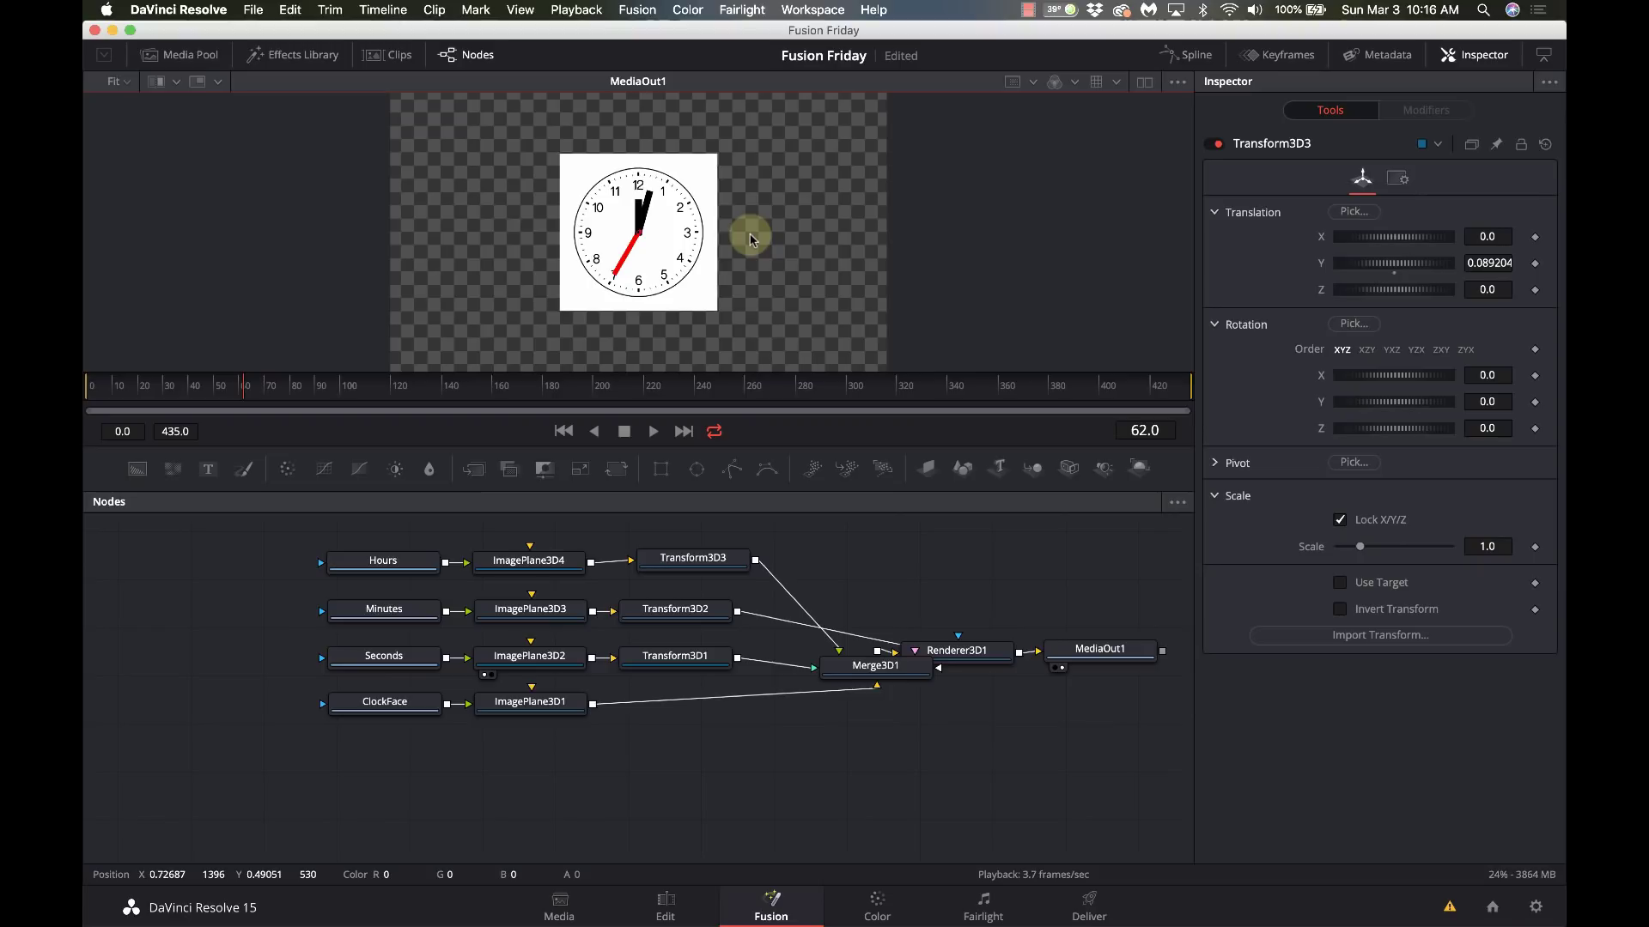
Step: Select the hour hand's and then the minute hand's transform nodes
scroll(750, 240, "up", 2)
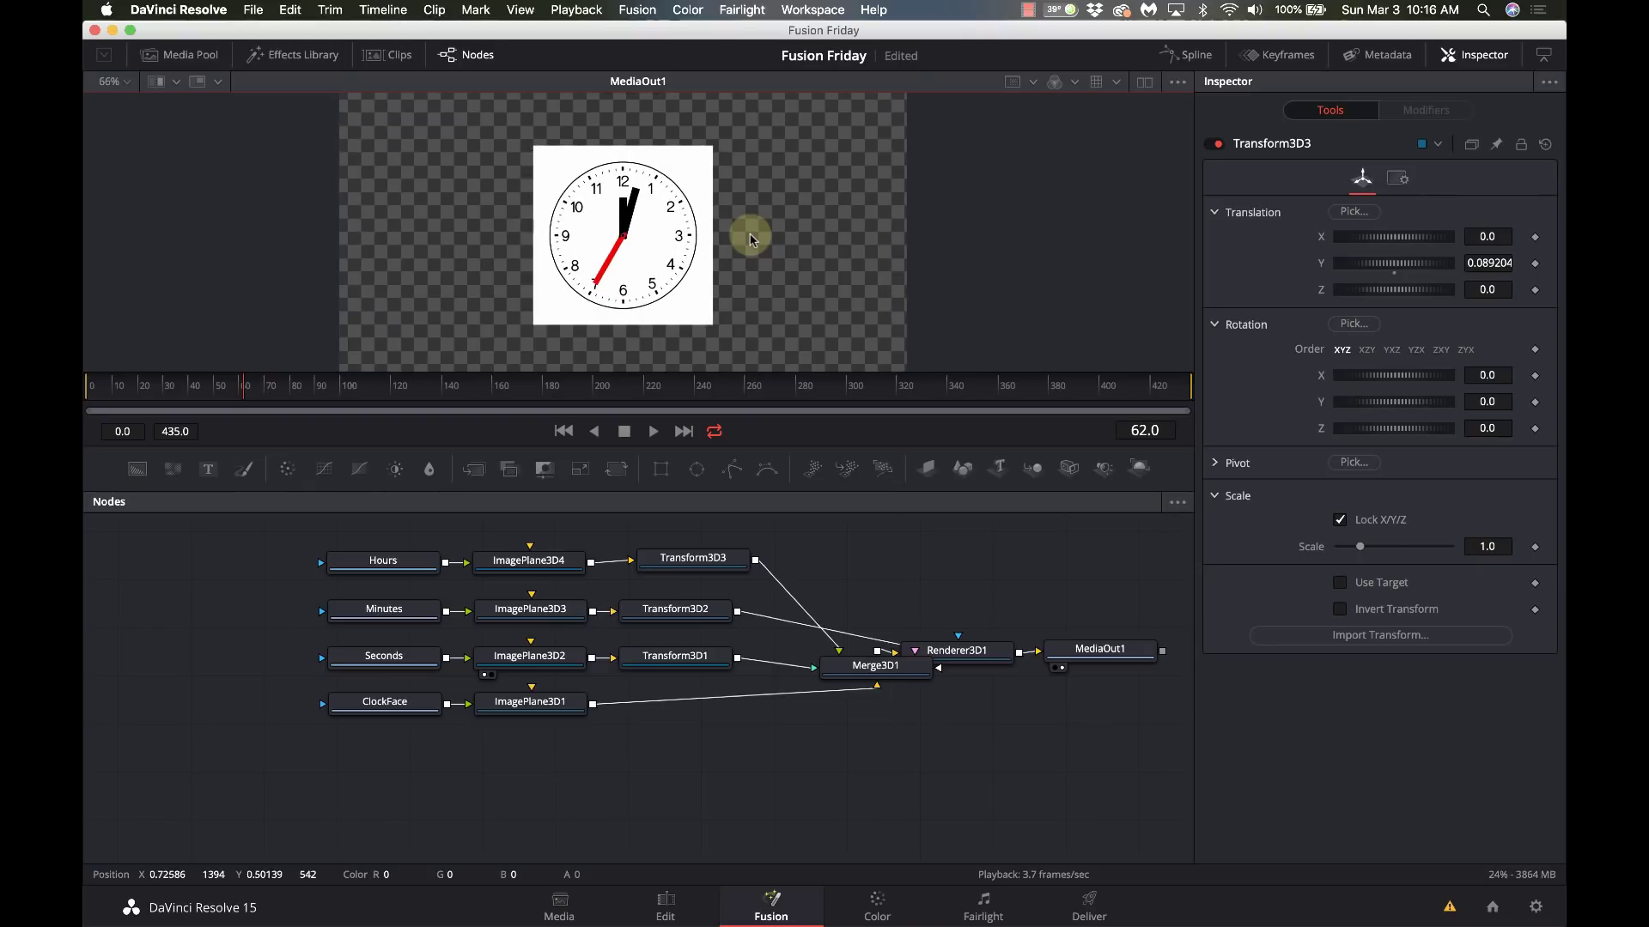
left_click(698, 572)
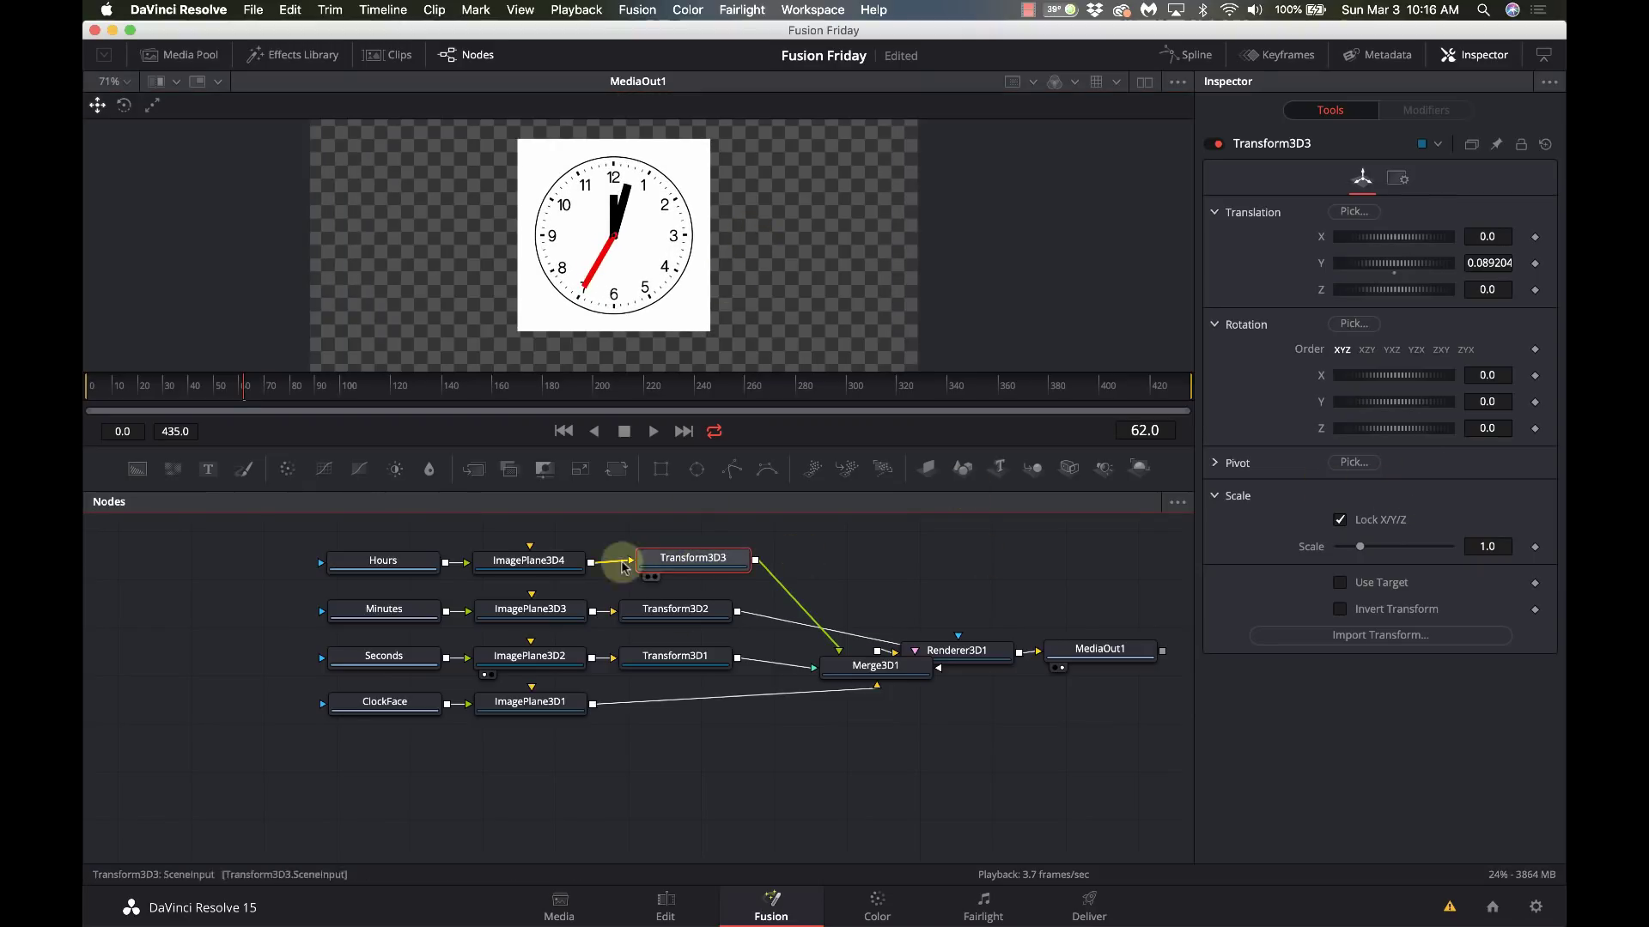
left_click(711, 611)
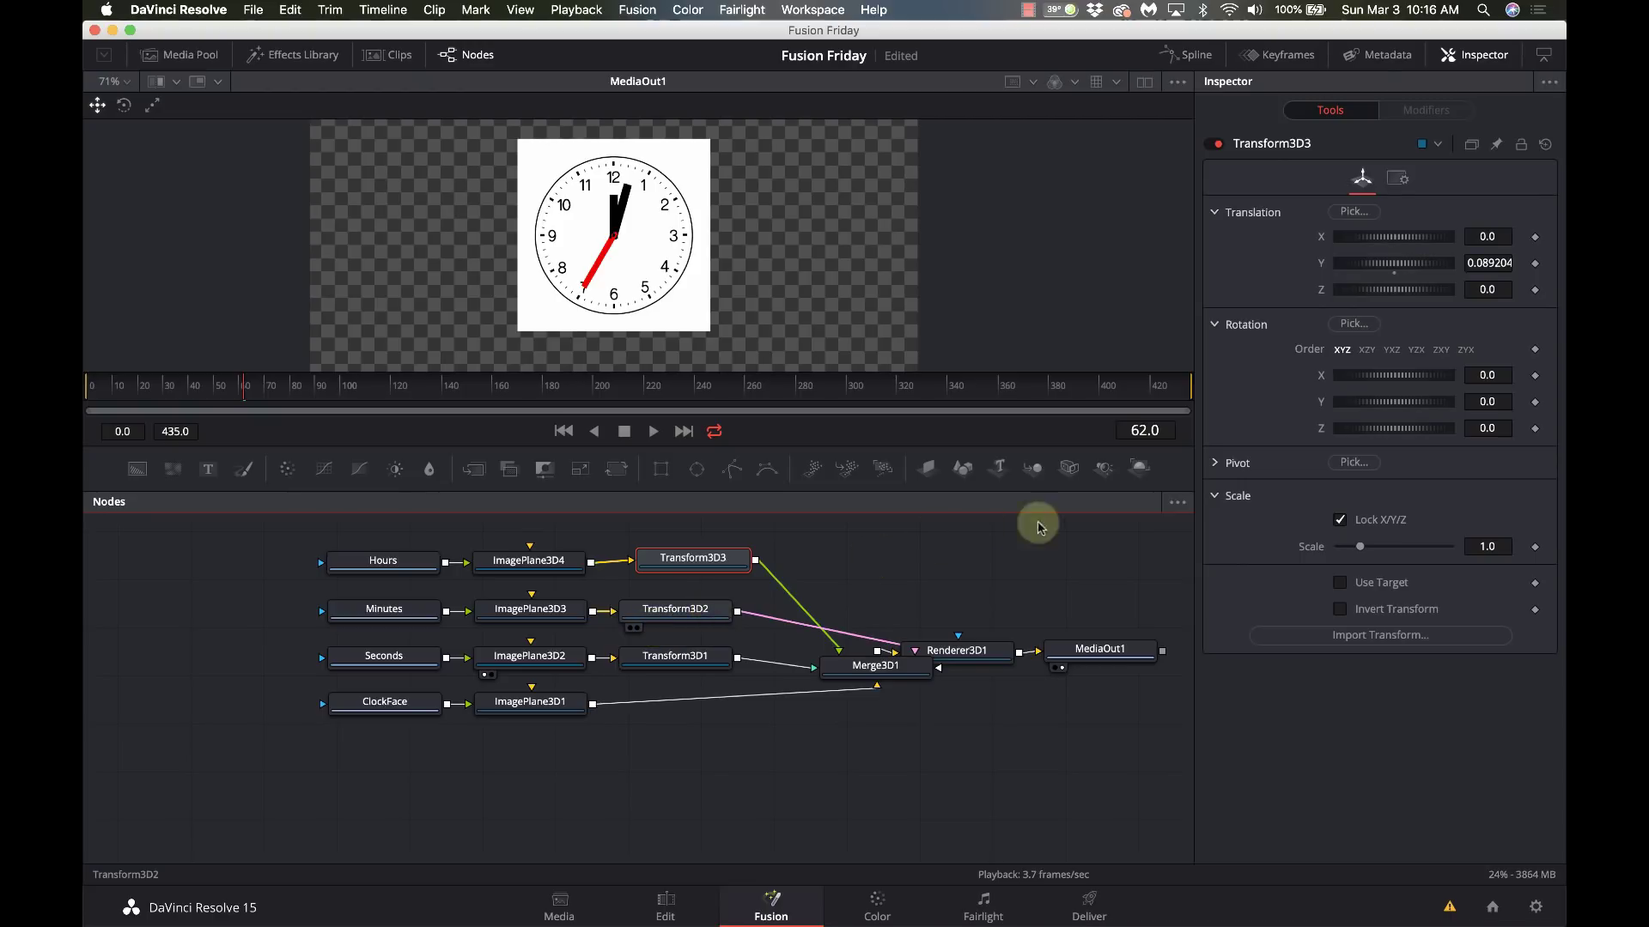
Step: Paste Transform3D2's rotation expression into Transform3D3's Rotation Z as time*-15/360
left_click(1441, 455)
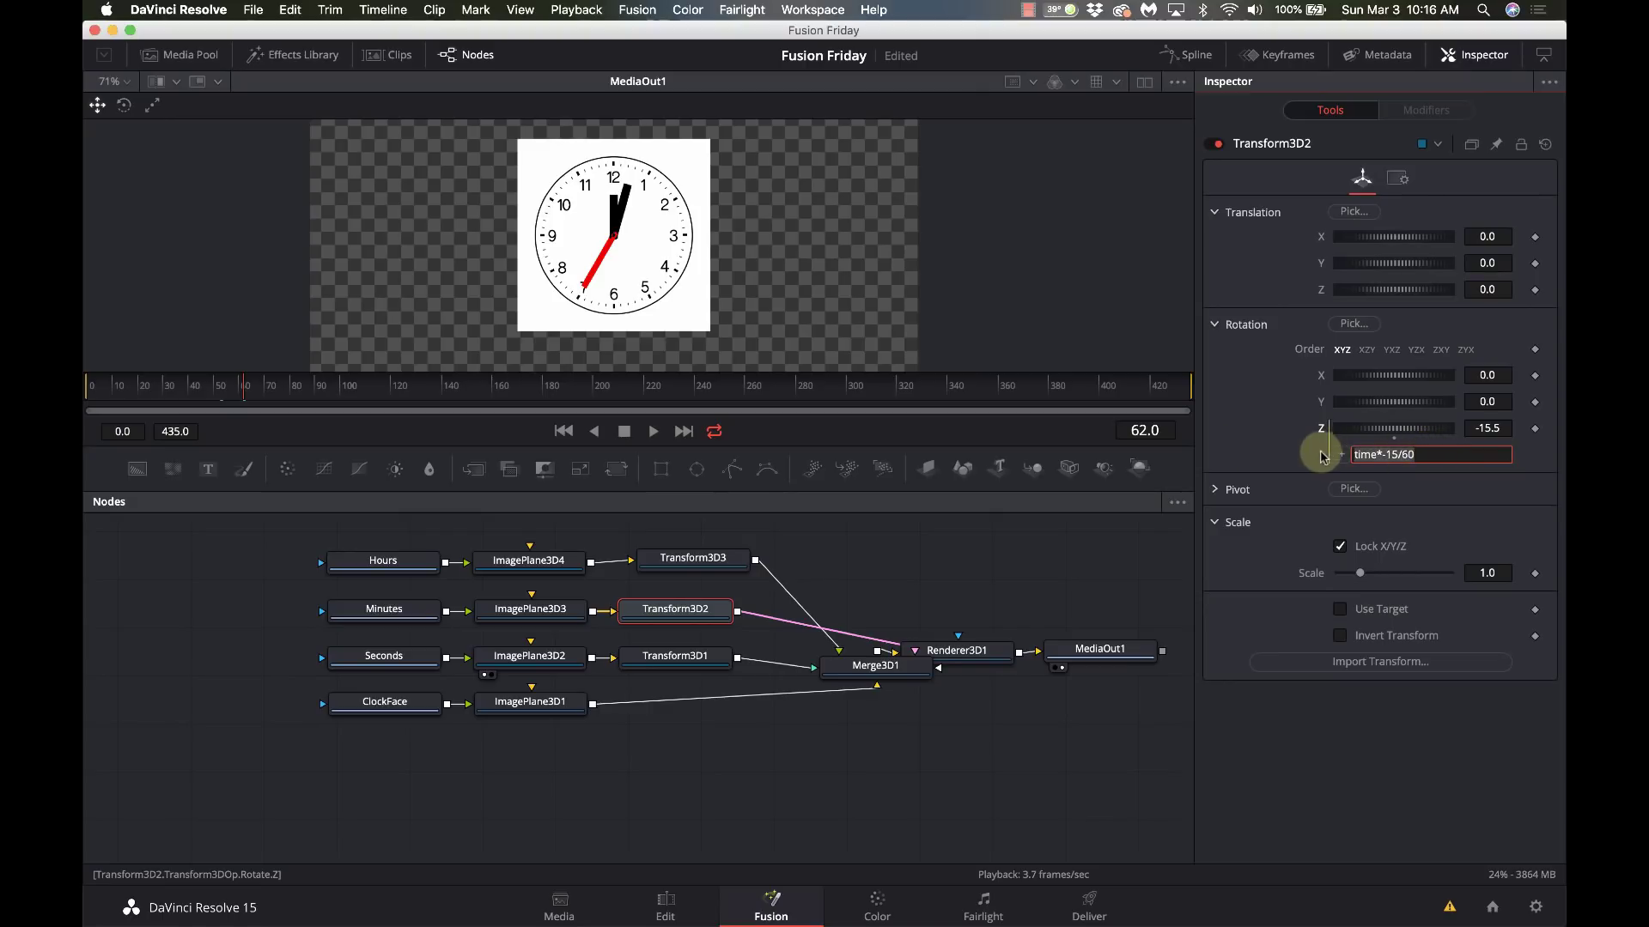
left_click(700, 565)
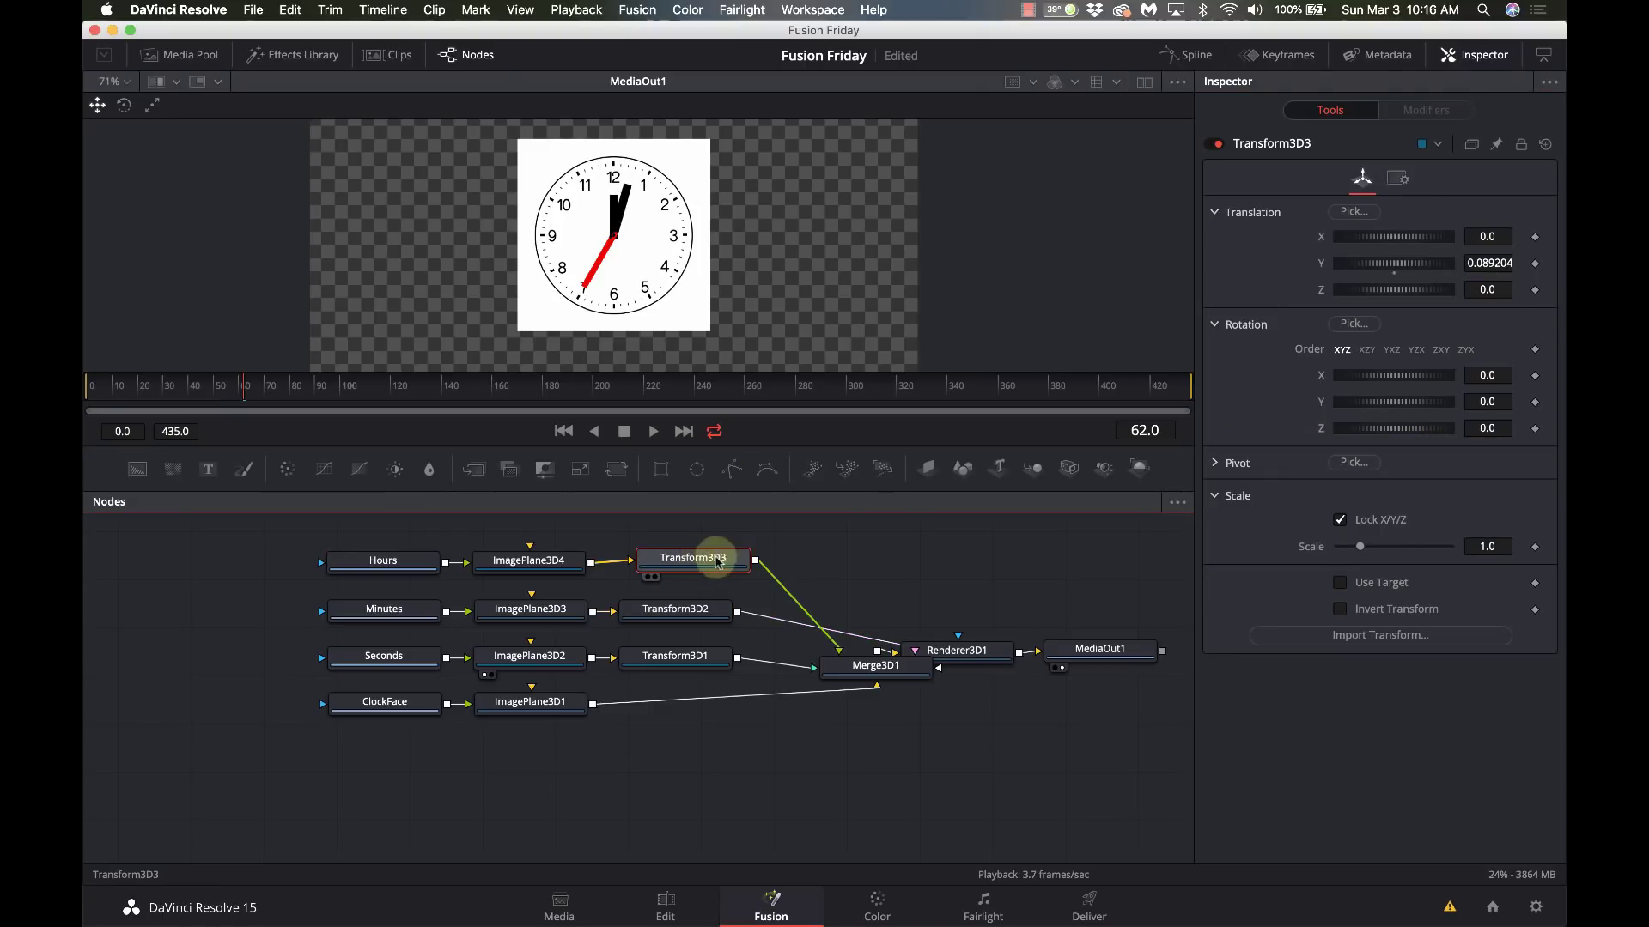
left_click(1495, 431)
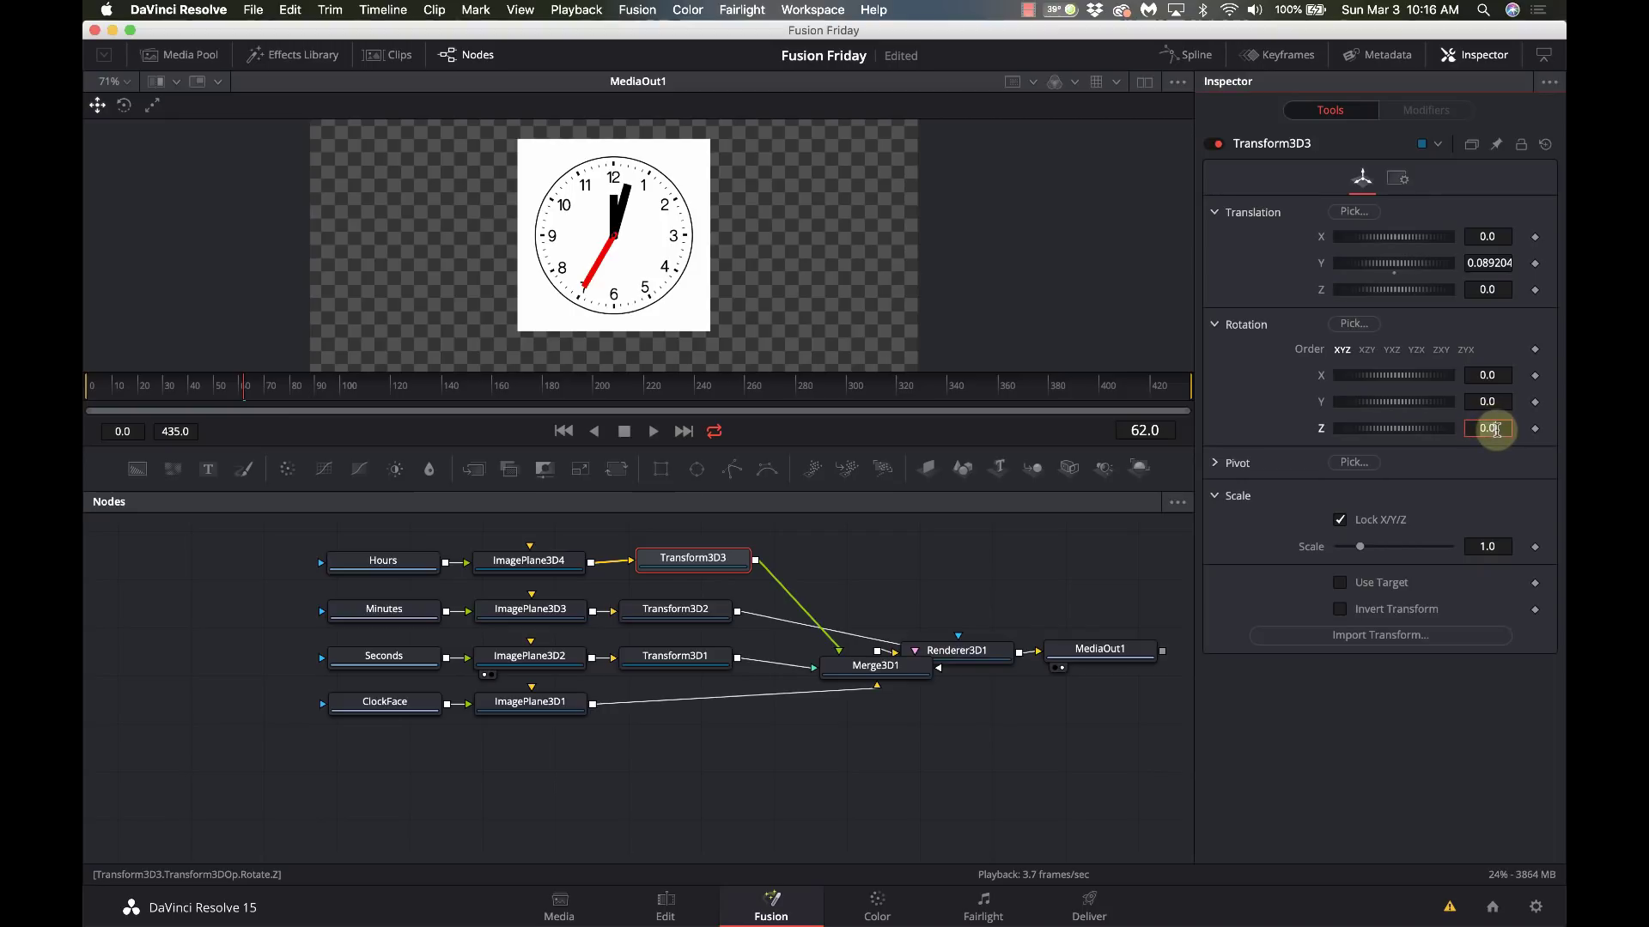
key("Tab")
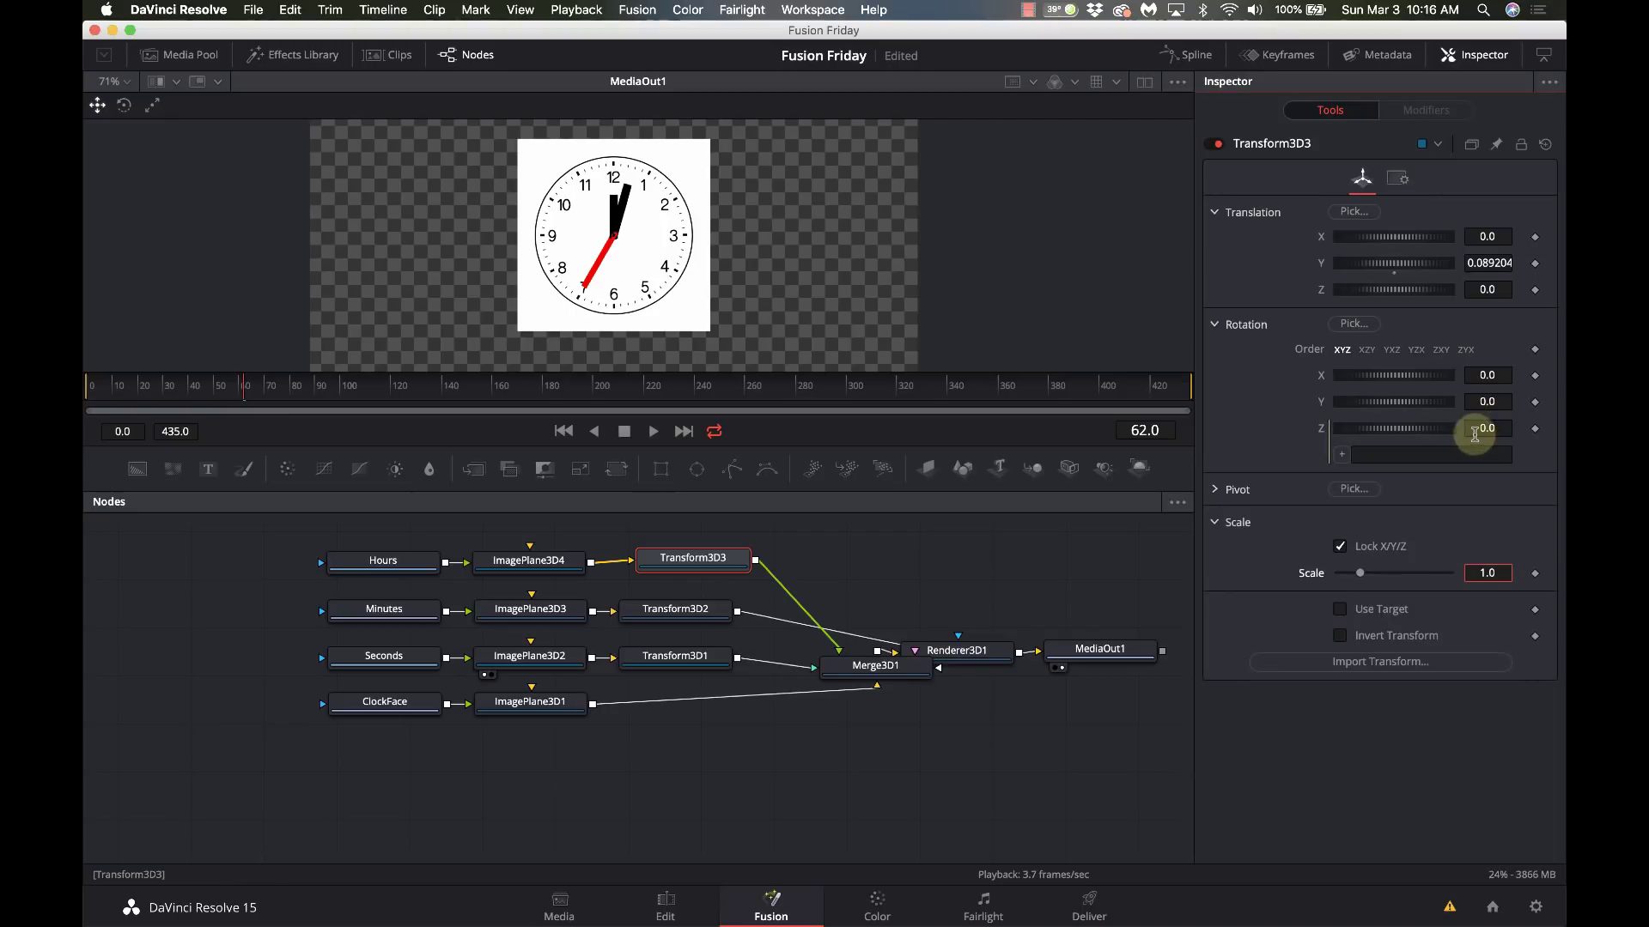
left_click(1458, 452)
type("time*-15/60")
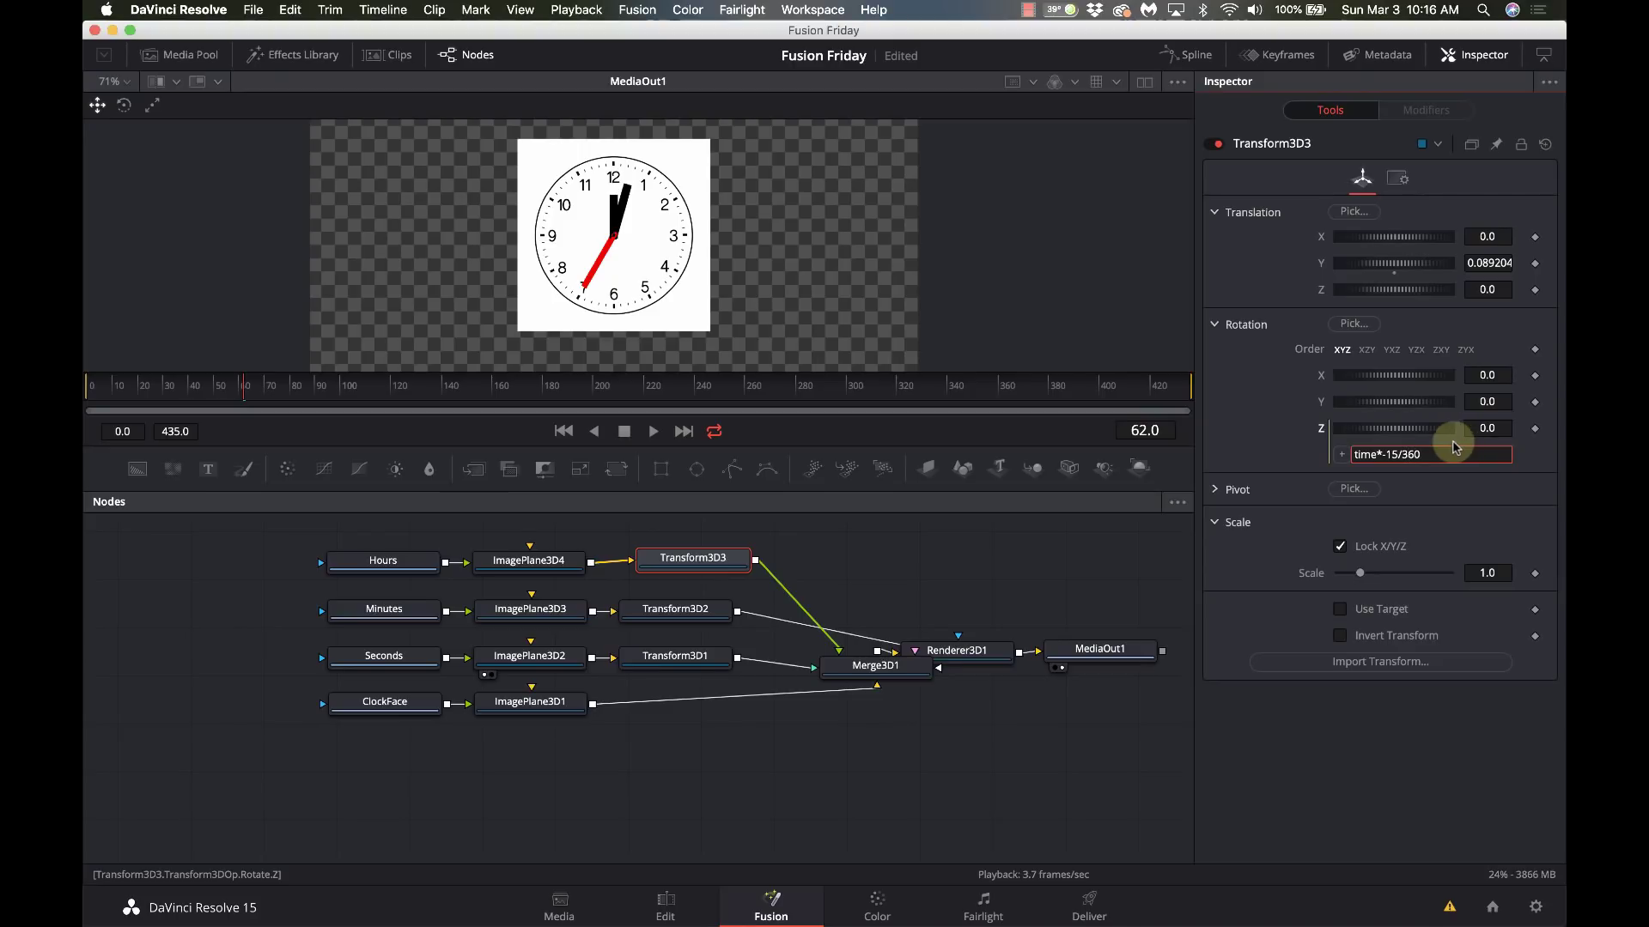
left_click(927, 517)
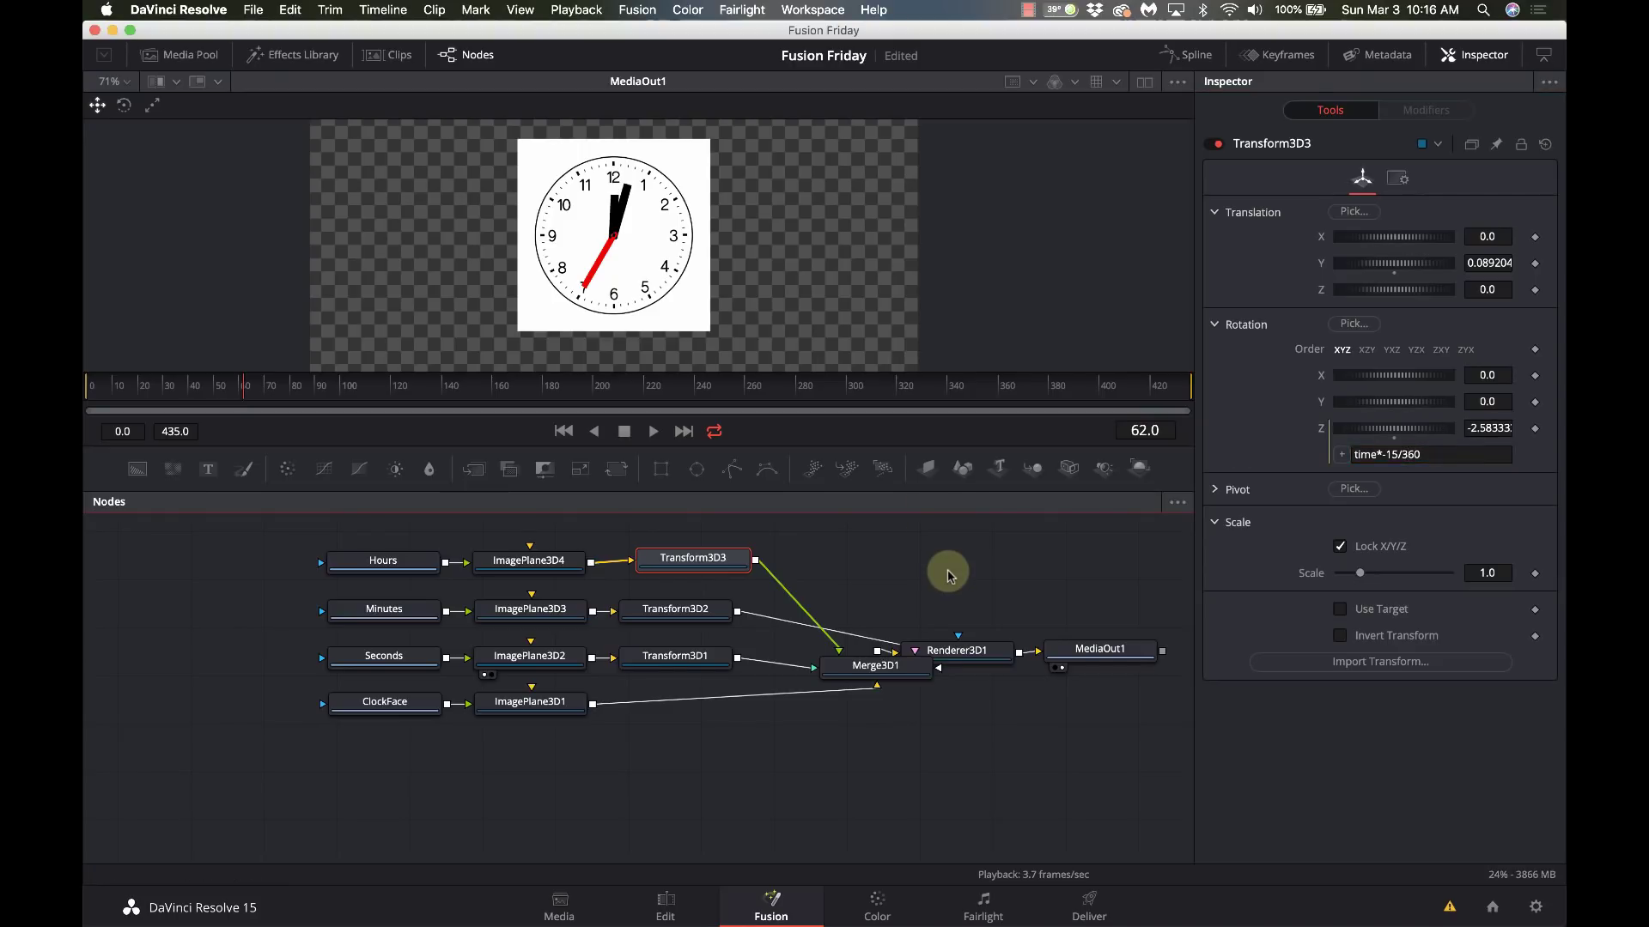
Step: Play the clock from the first frame and scrub past frame 365 to watch all three hands turn
left_click(562, 431)
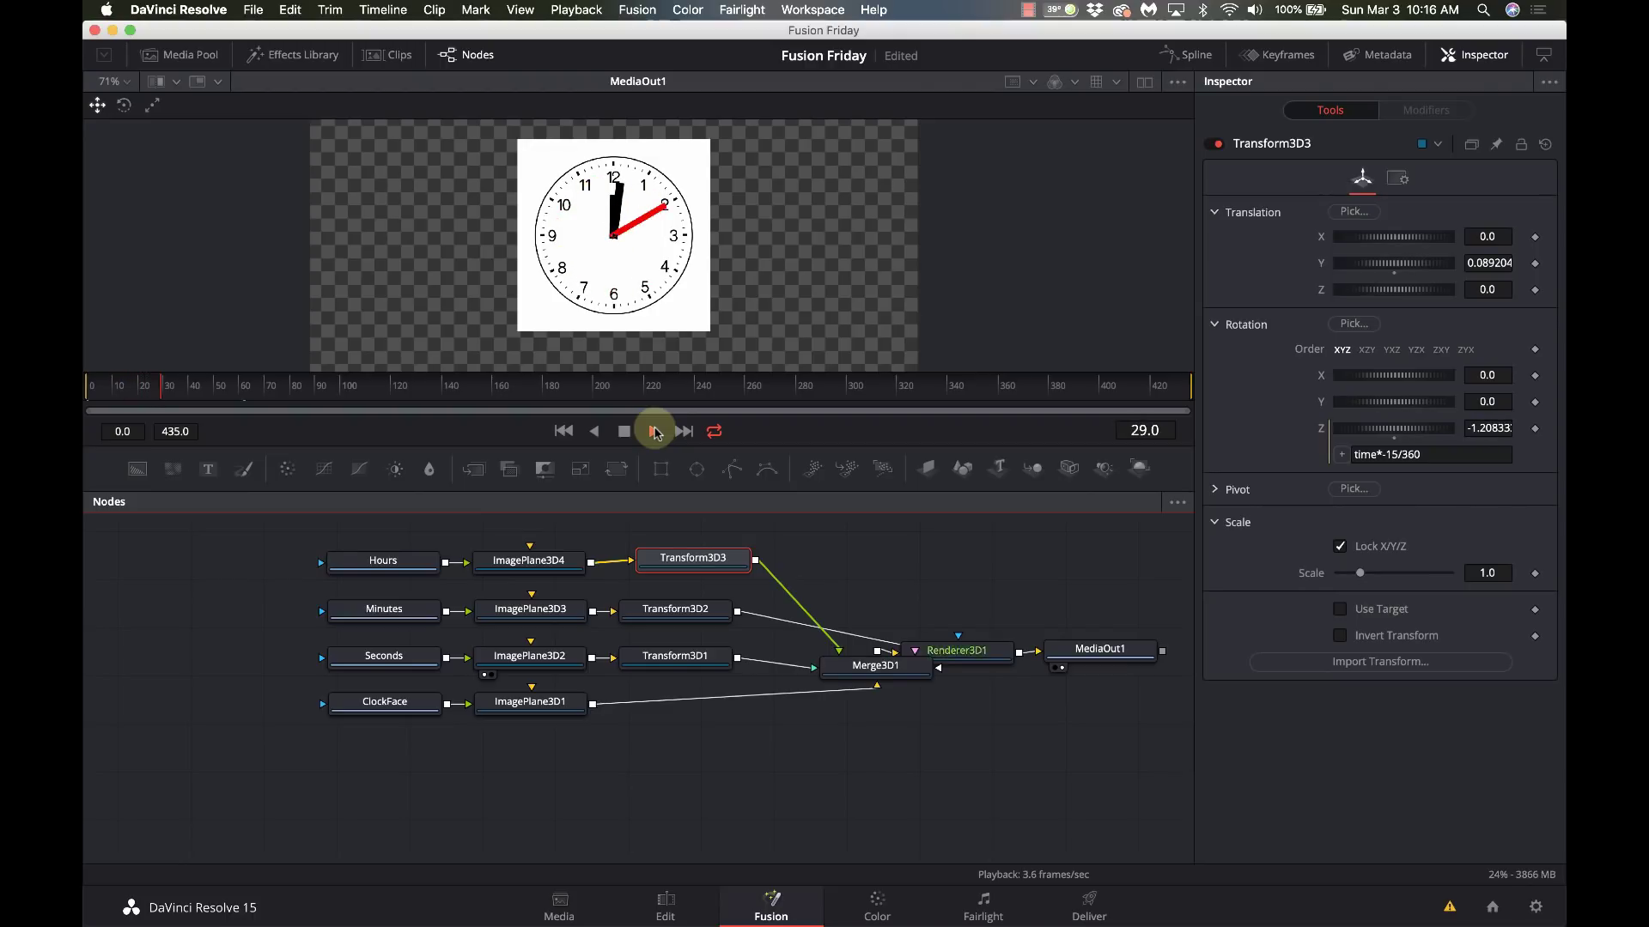
left_click(1019, 382)
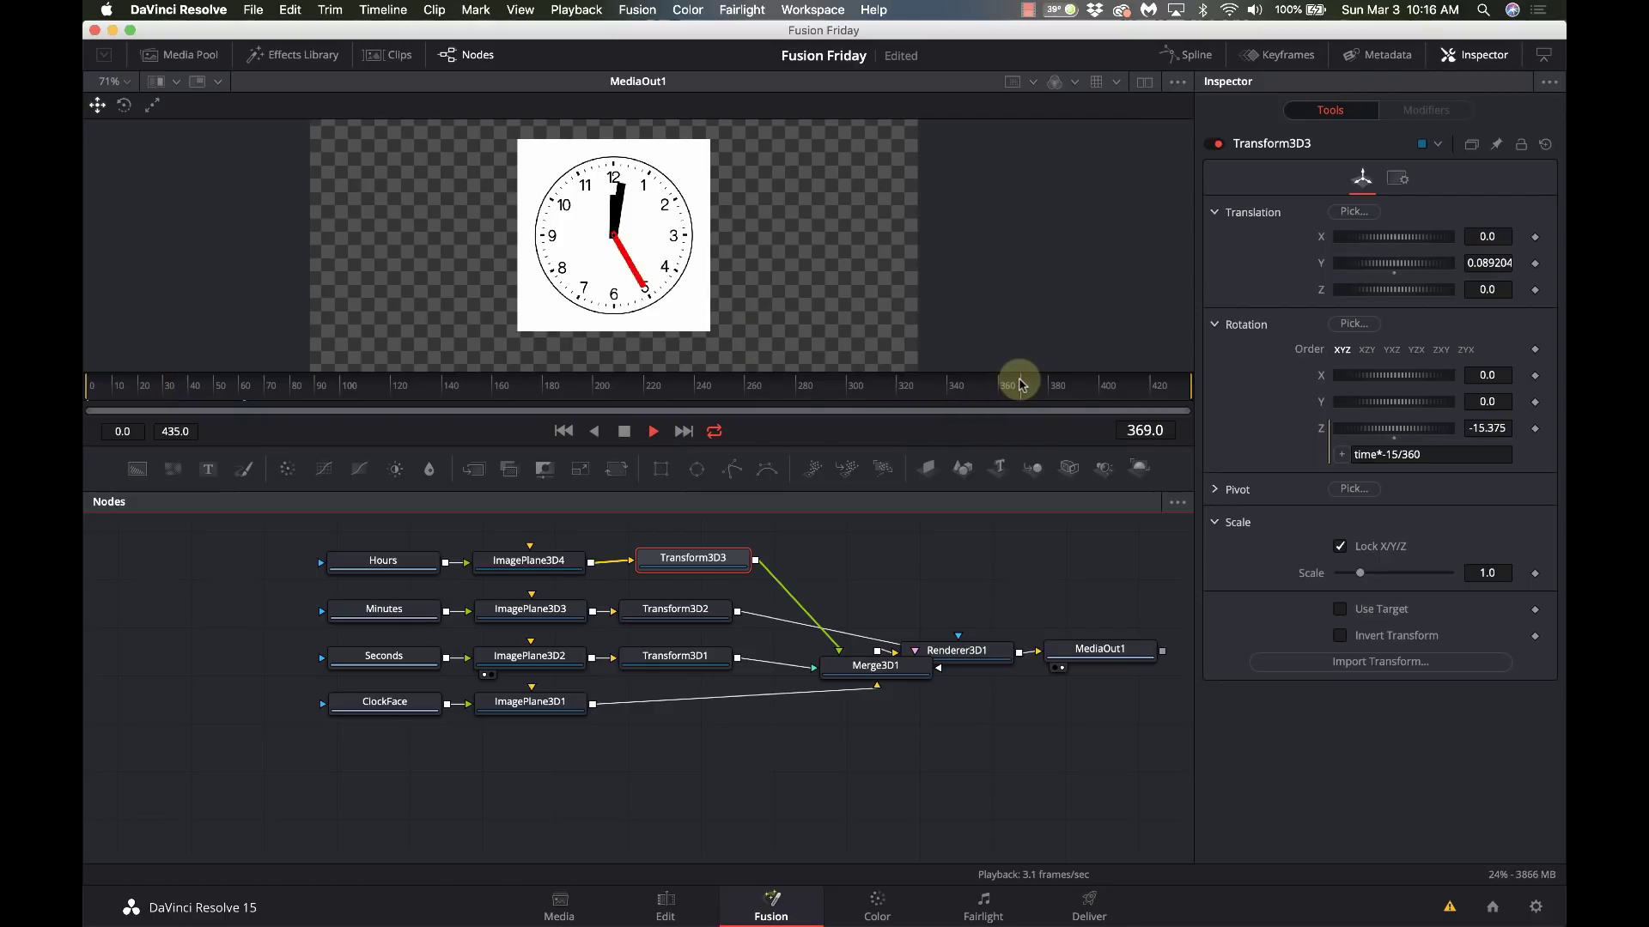
left_click_drag(1019, 382, 1176, 405)
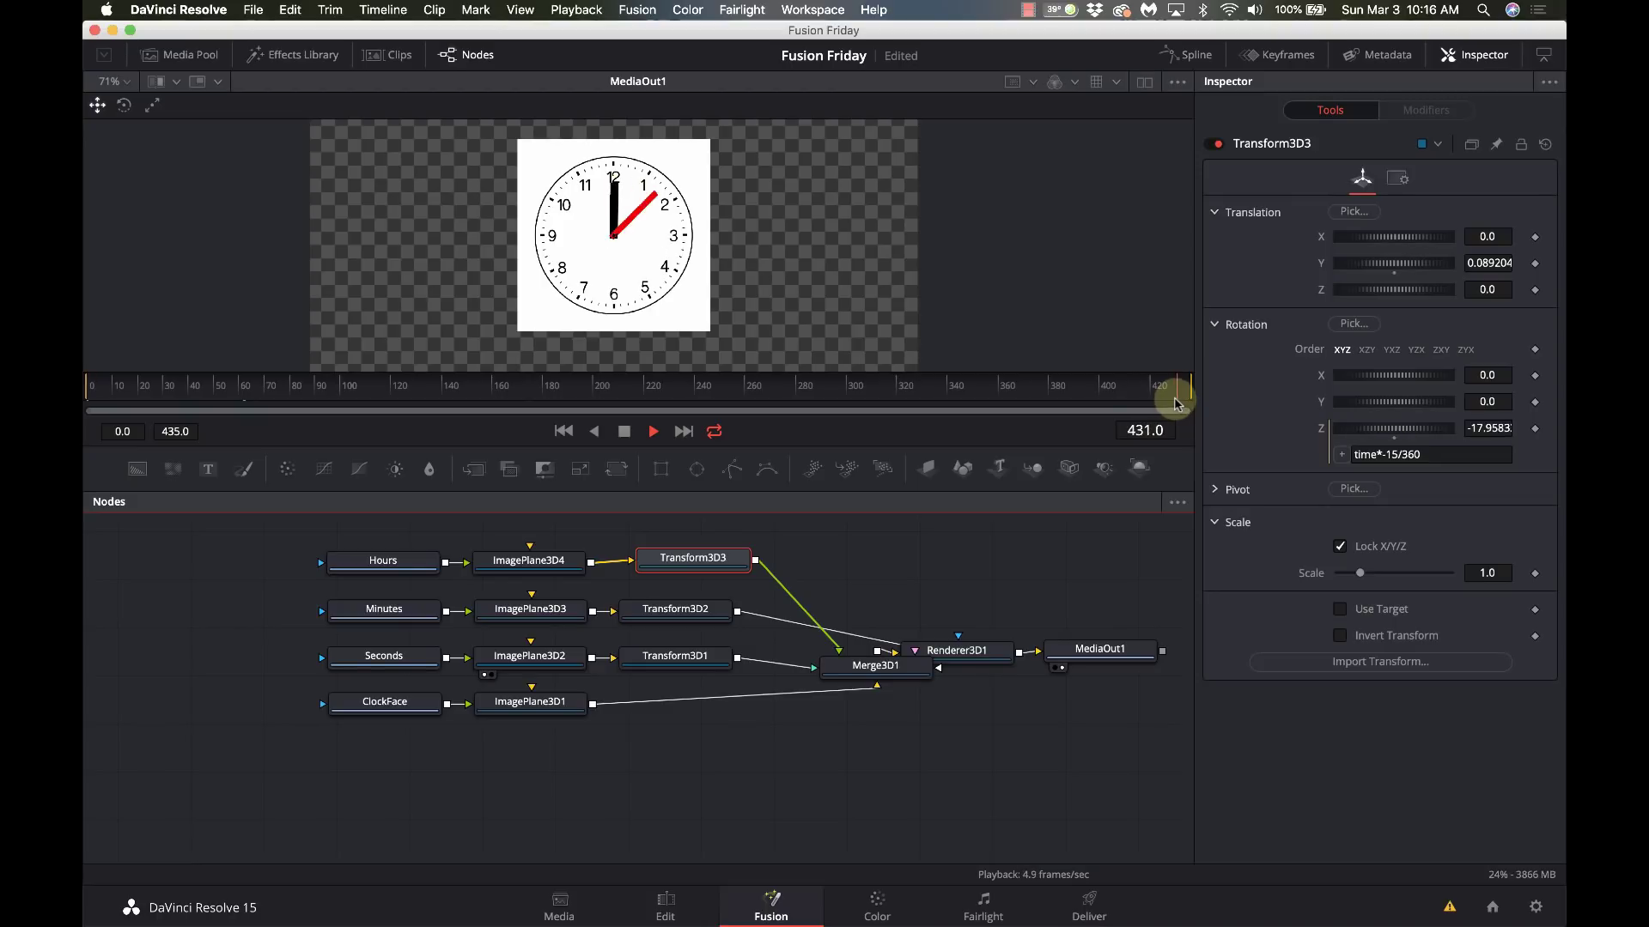
left_click(625, 432)
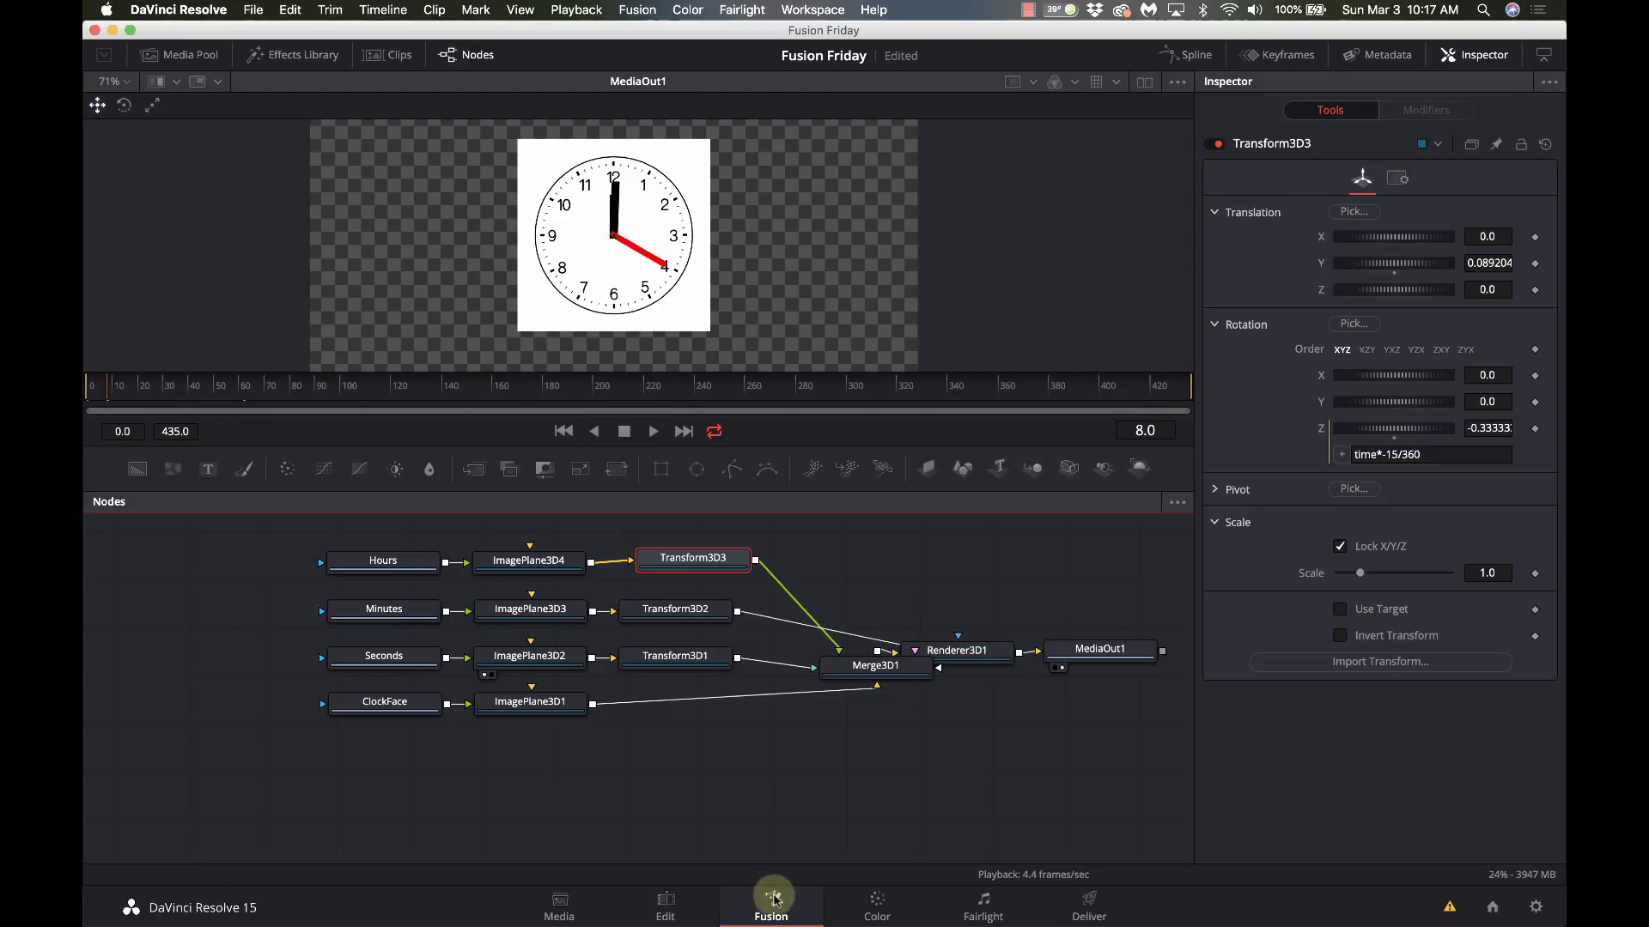
left_click(670, 901)
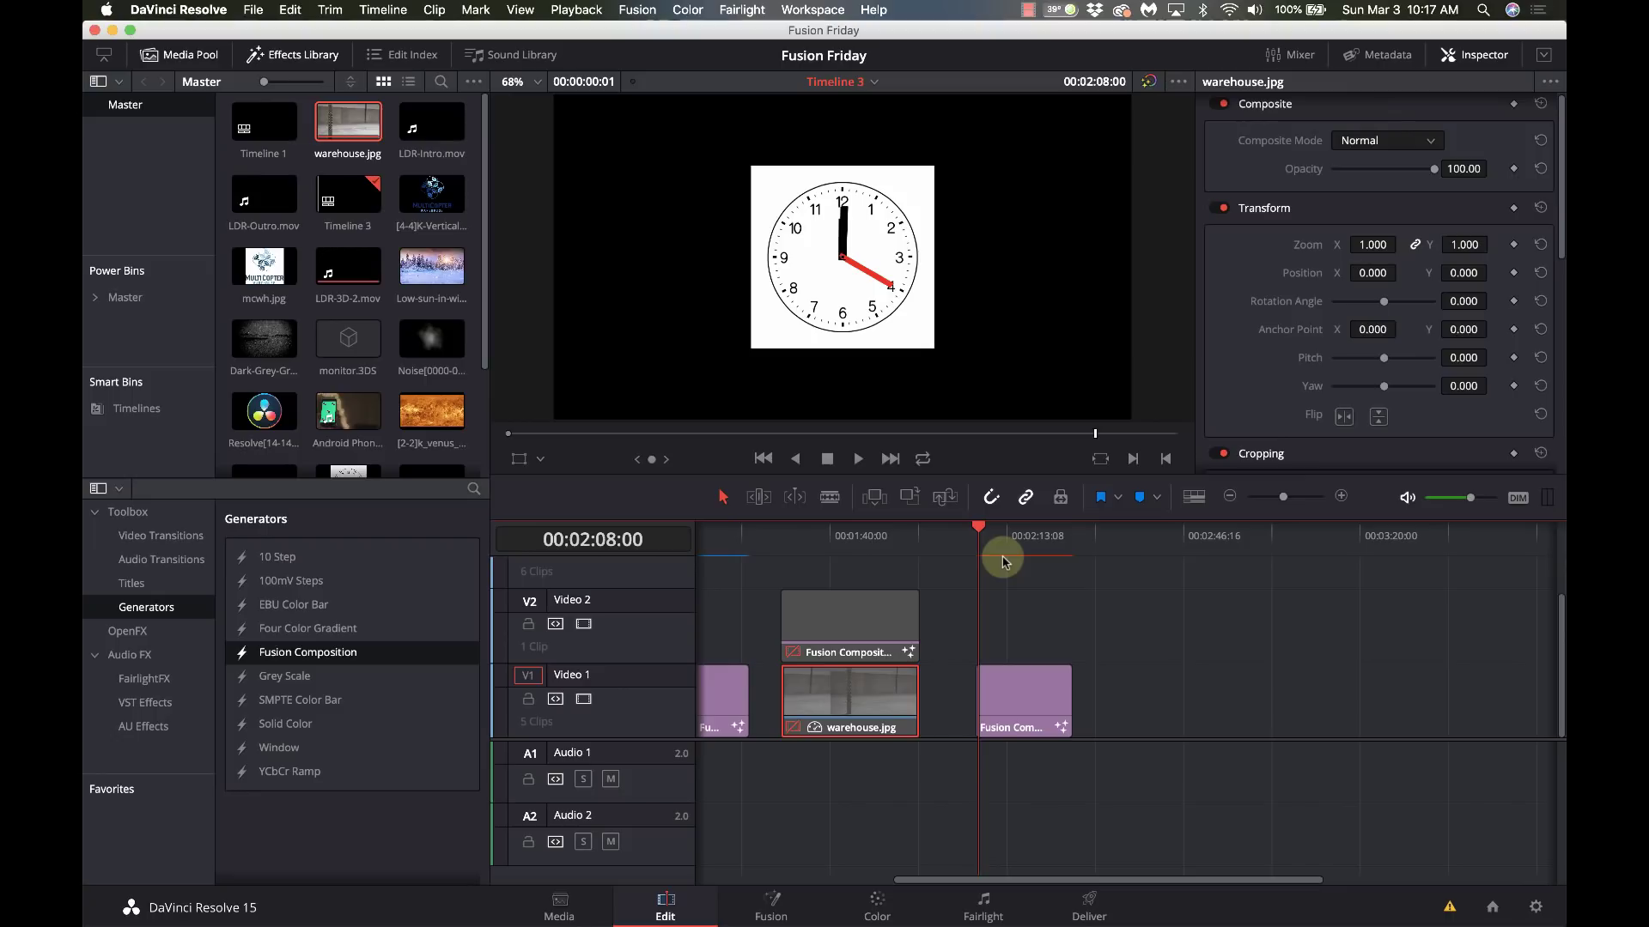
left_click(1026, 10)
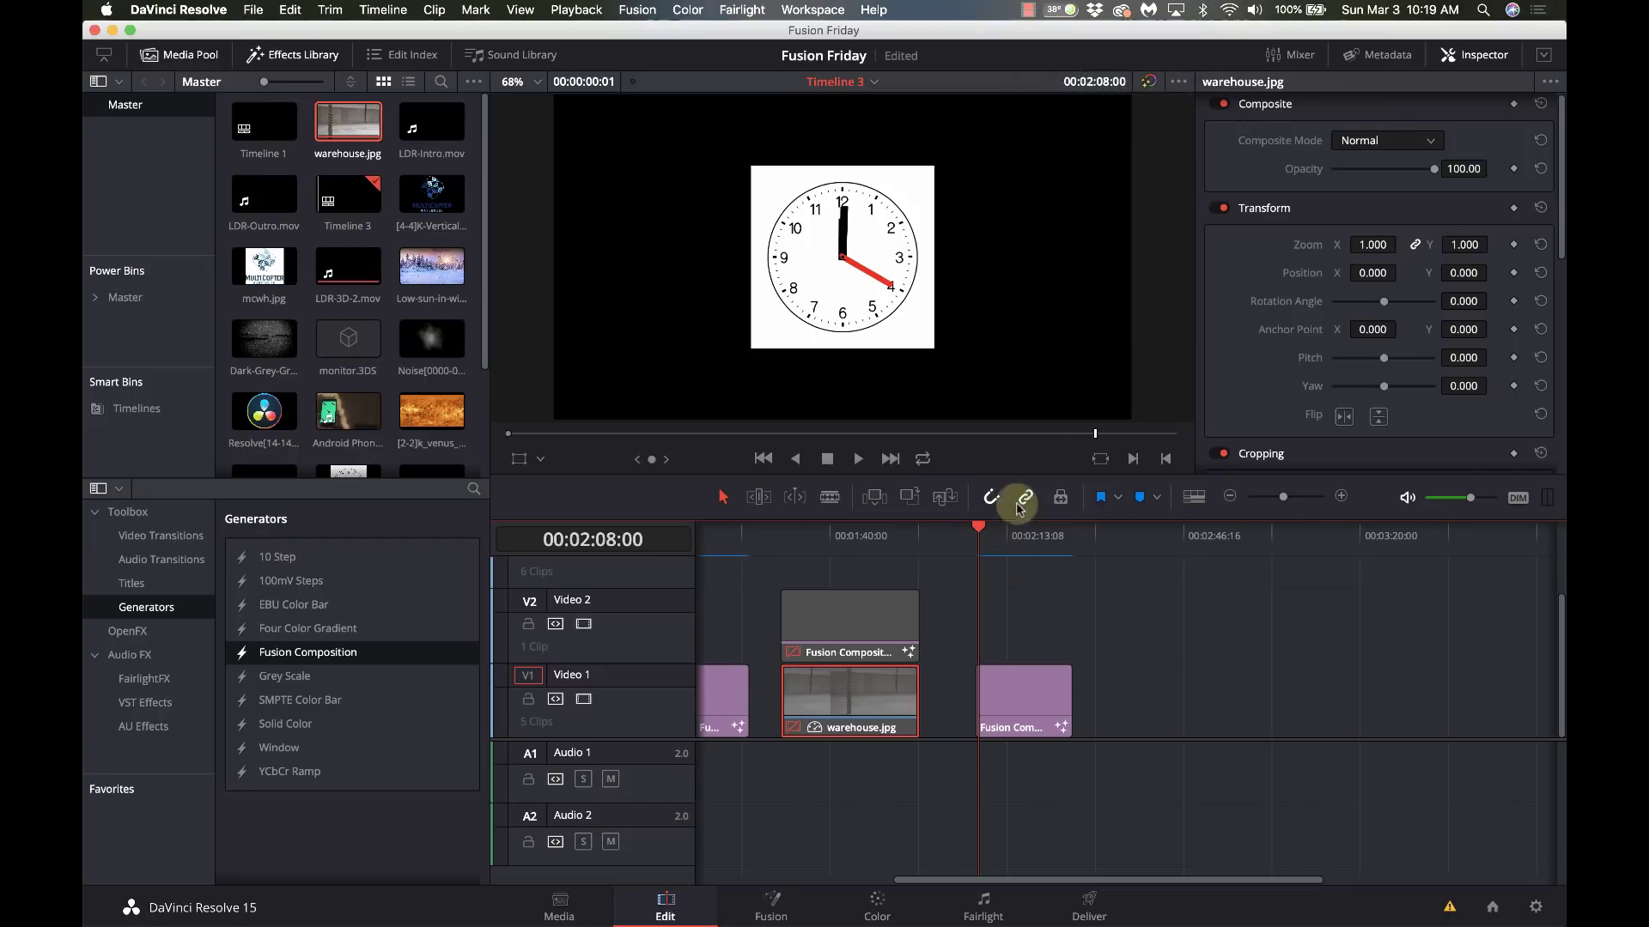
key("space")
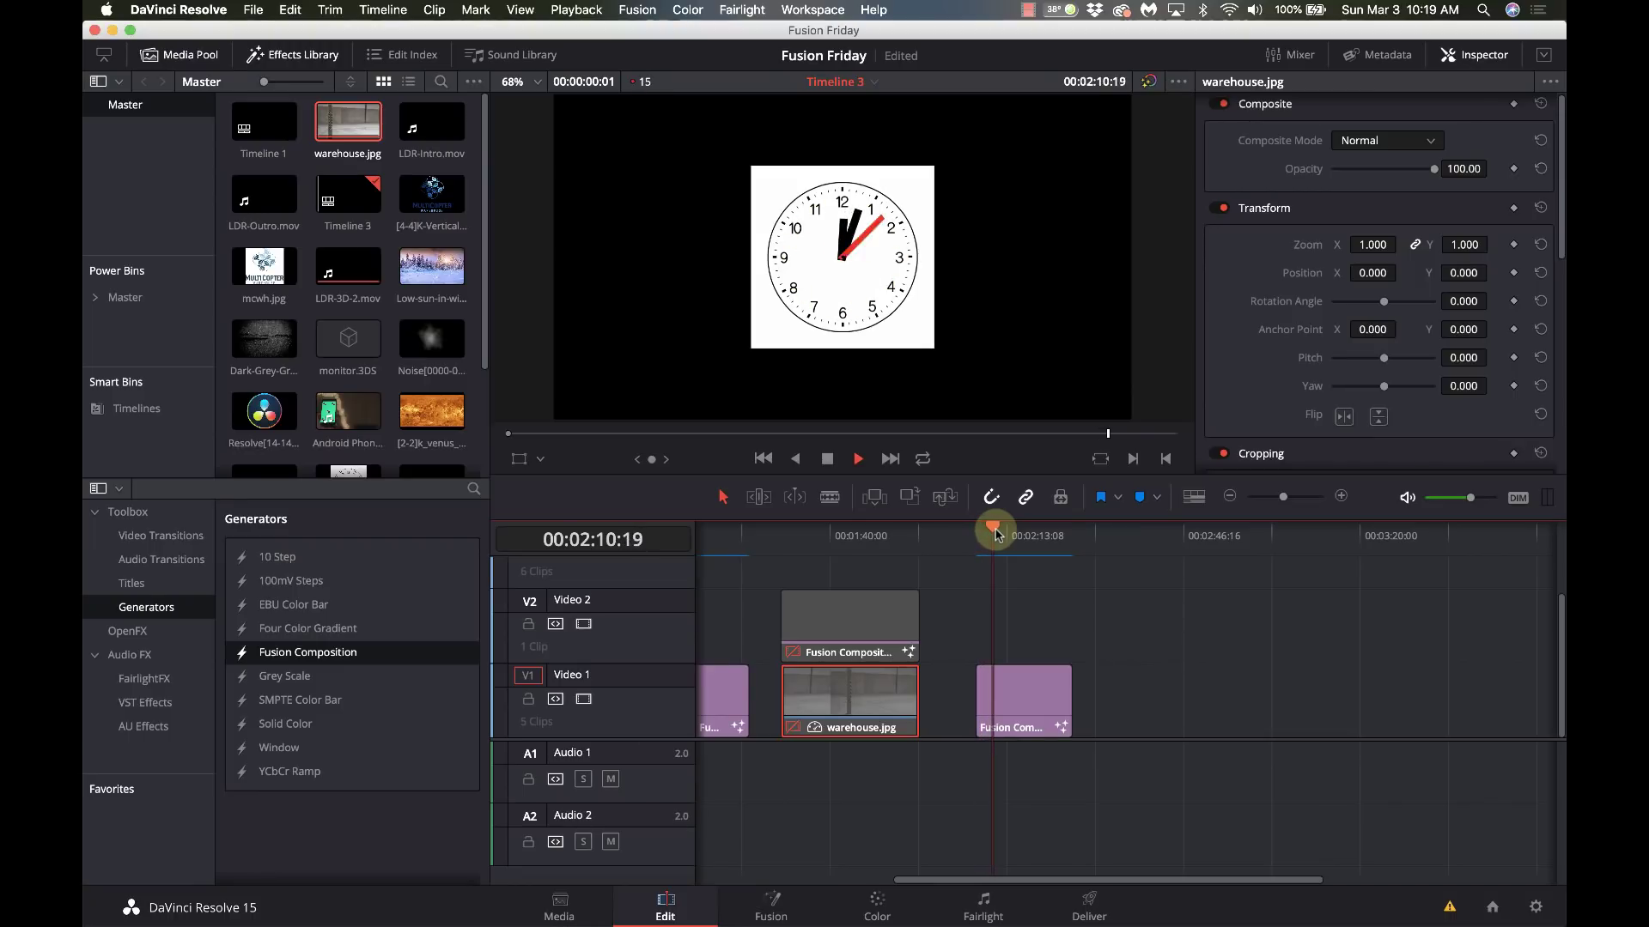
key("space")
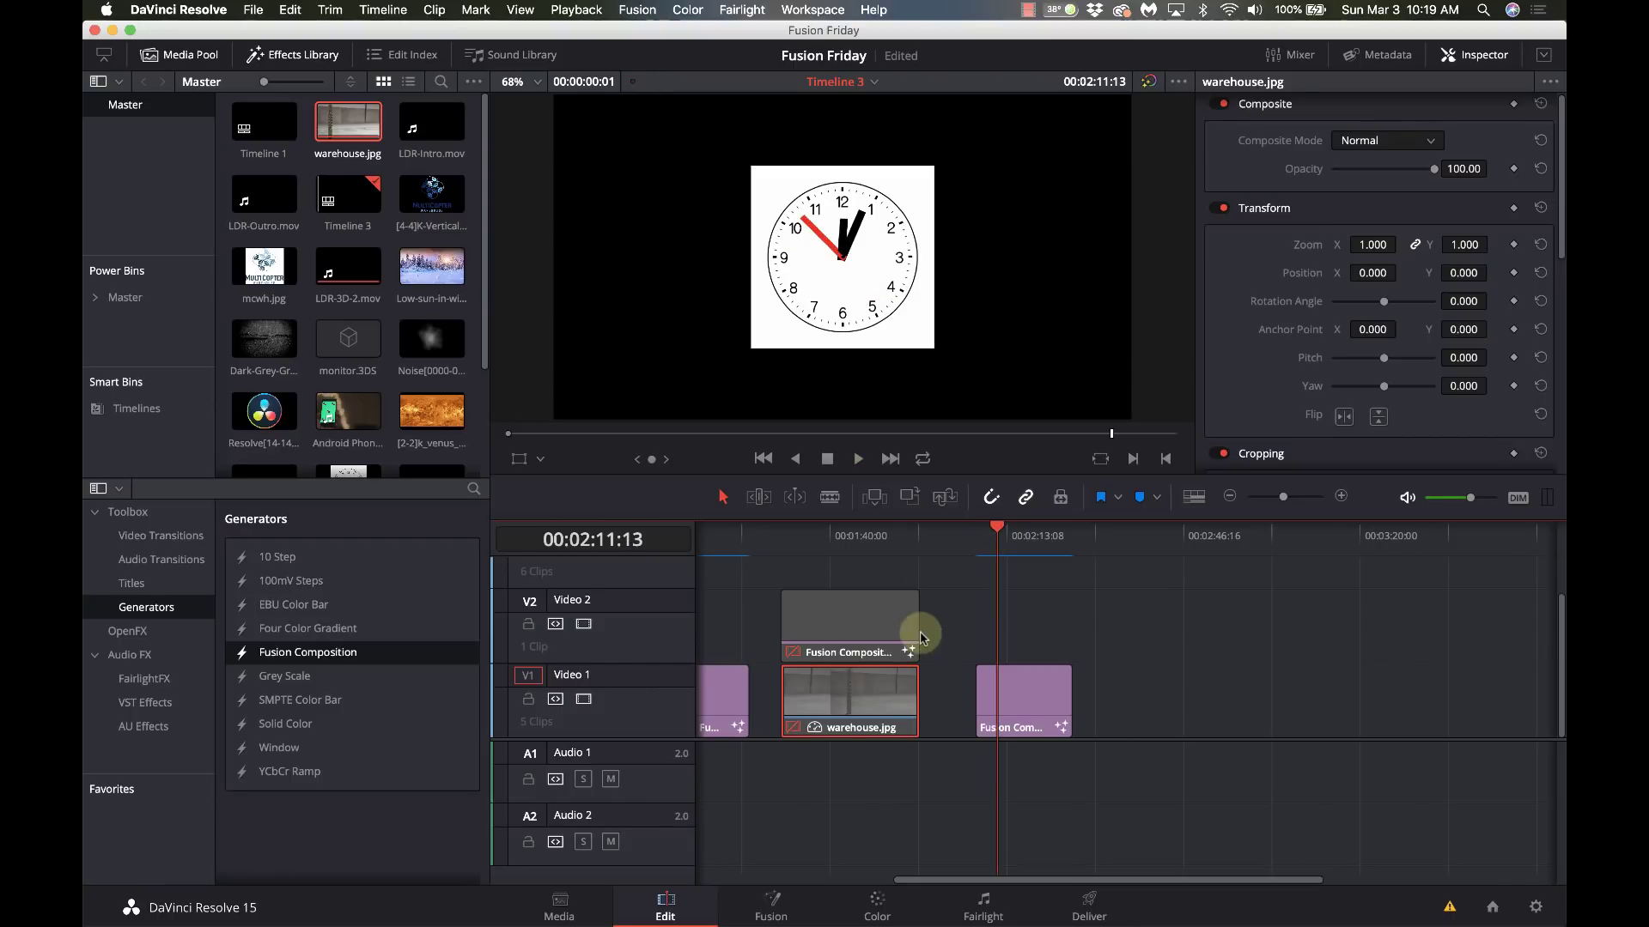
left_click(781, 917)
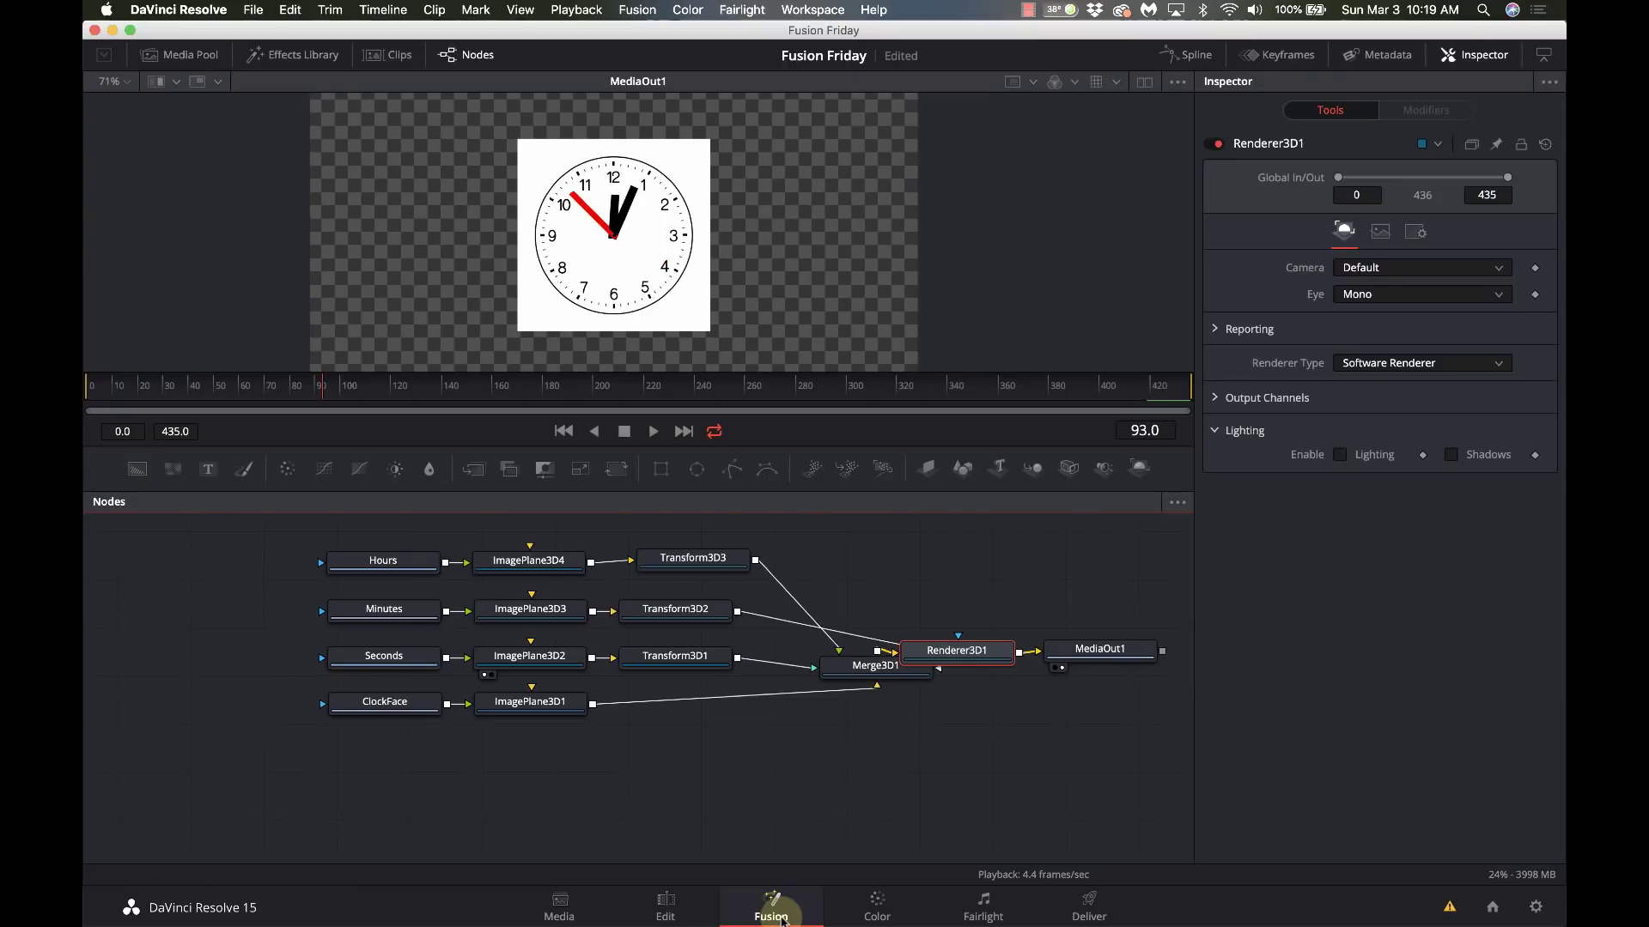
Step: Move Merge3D1 beside Renderer3D1 and realign the hand and face nodes into a neat layout
mouse_move(877, 665)
left_mouse_down()
mouse_move(790, 674)
mouse_move(859, 656)
left_mouse_up()
left_click_drag(781, 732, 172, 564)
left_click_drag(859, 654, 724, 655)
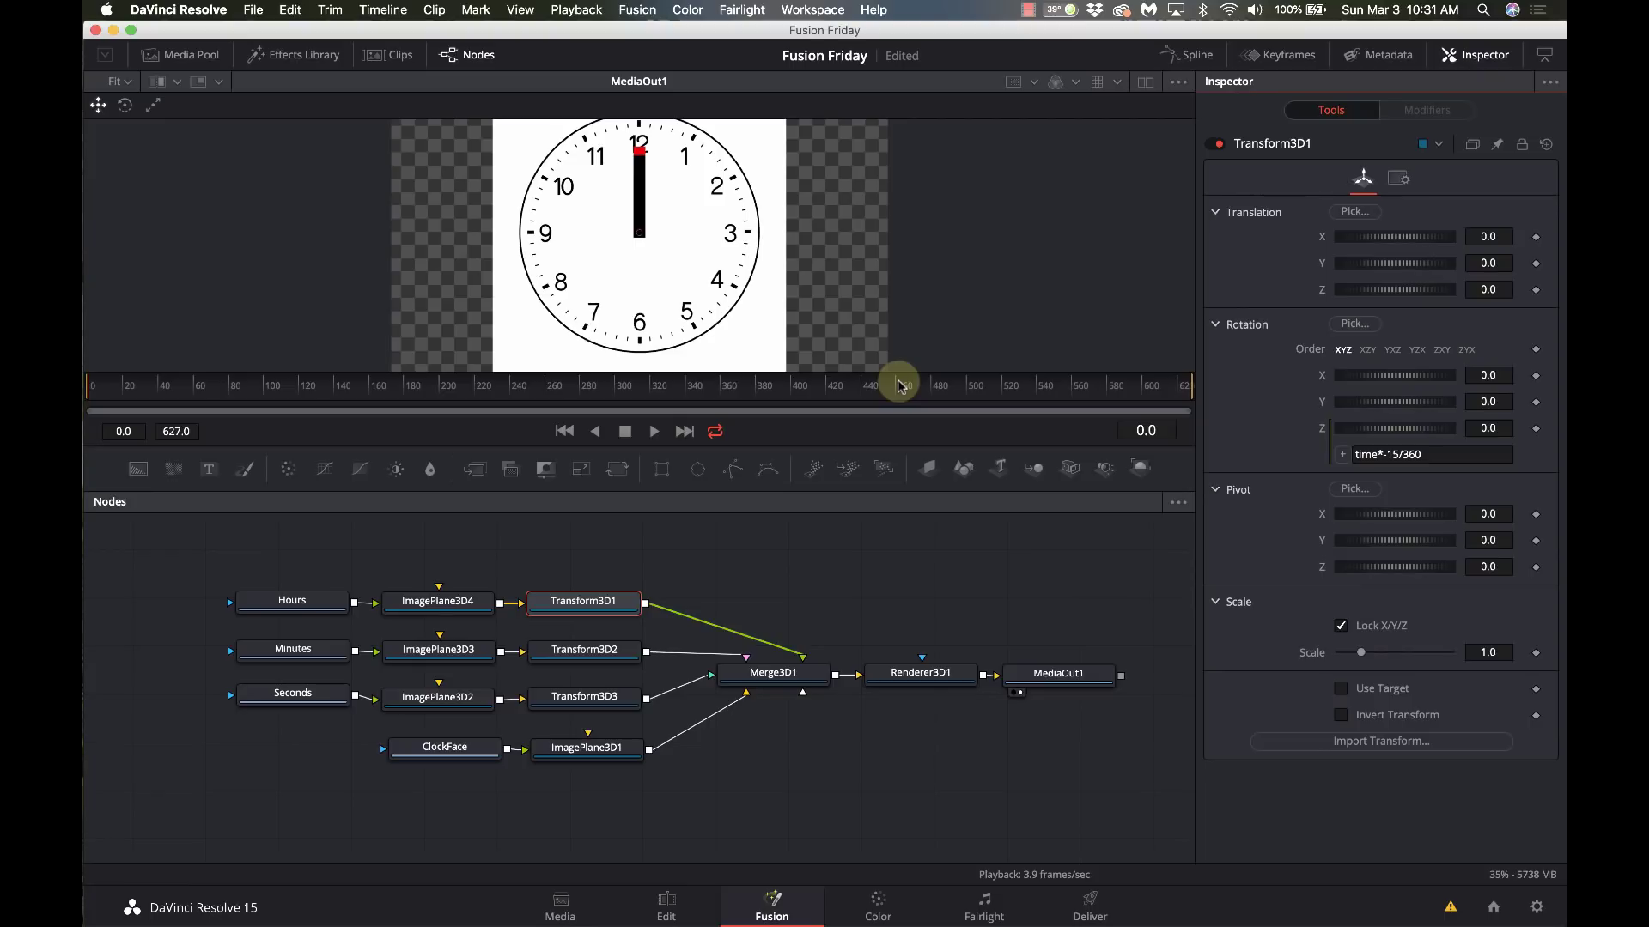
left_click(1441, 458)
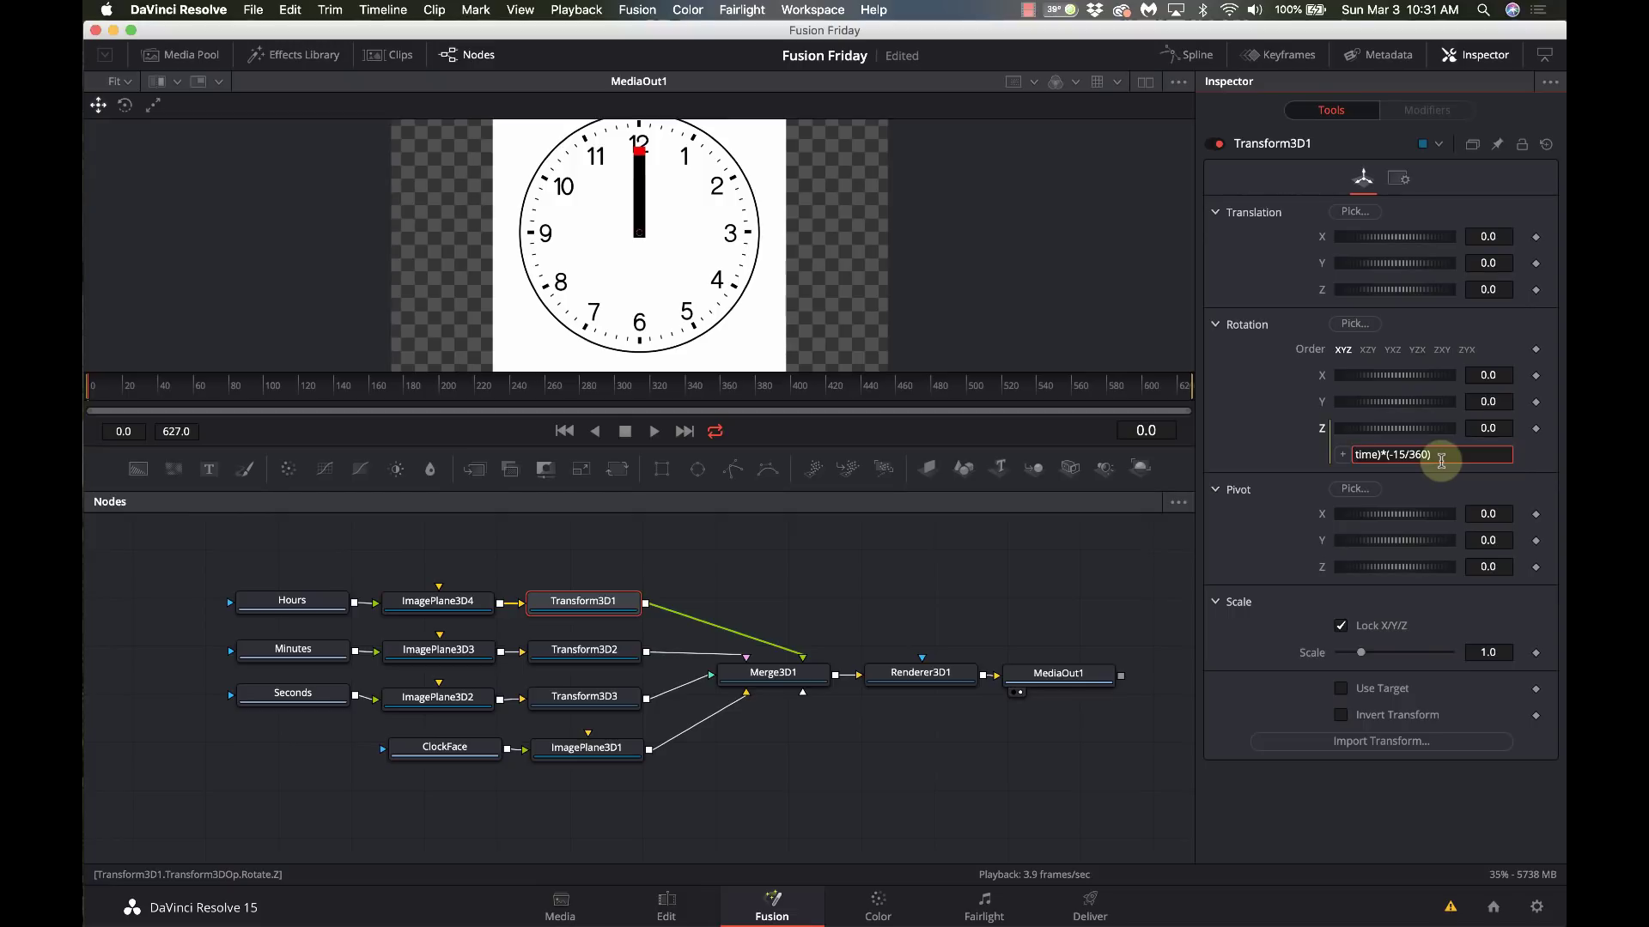
Step: Wrap Transform3D1's Rotation Z expression terms in parentheses and apply it
type("(")
type("71")
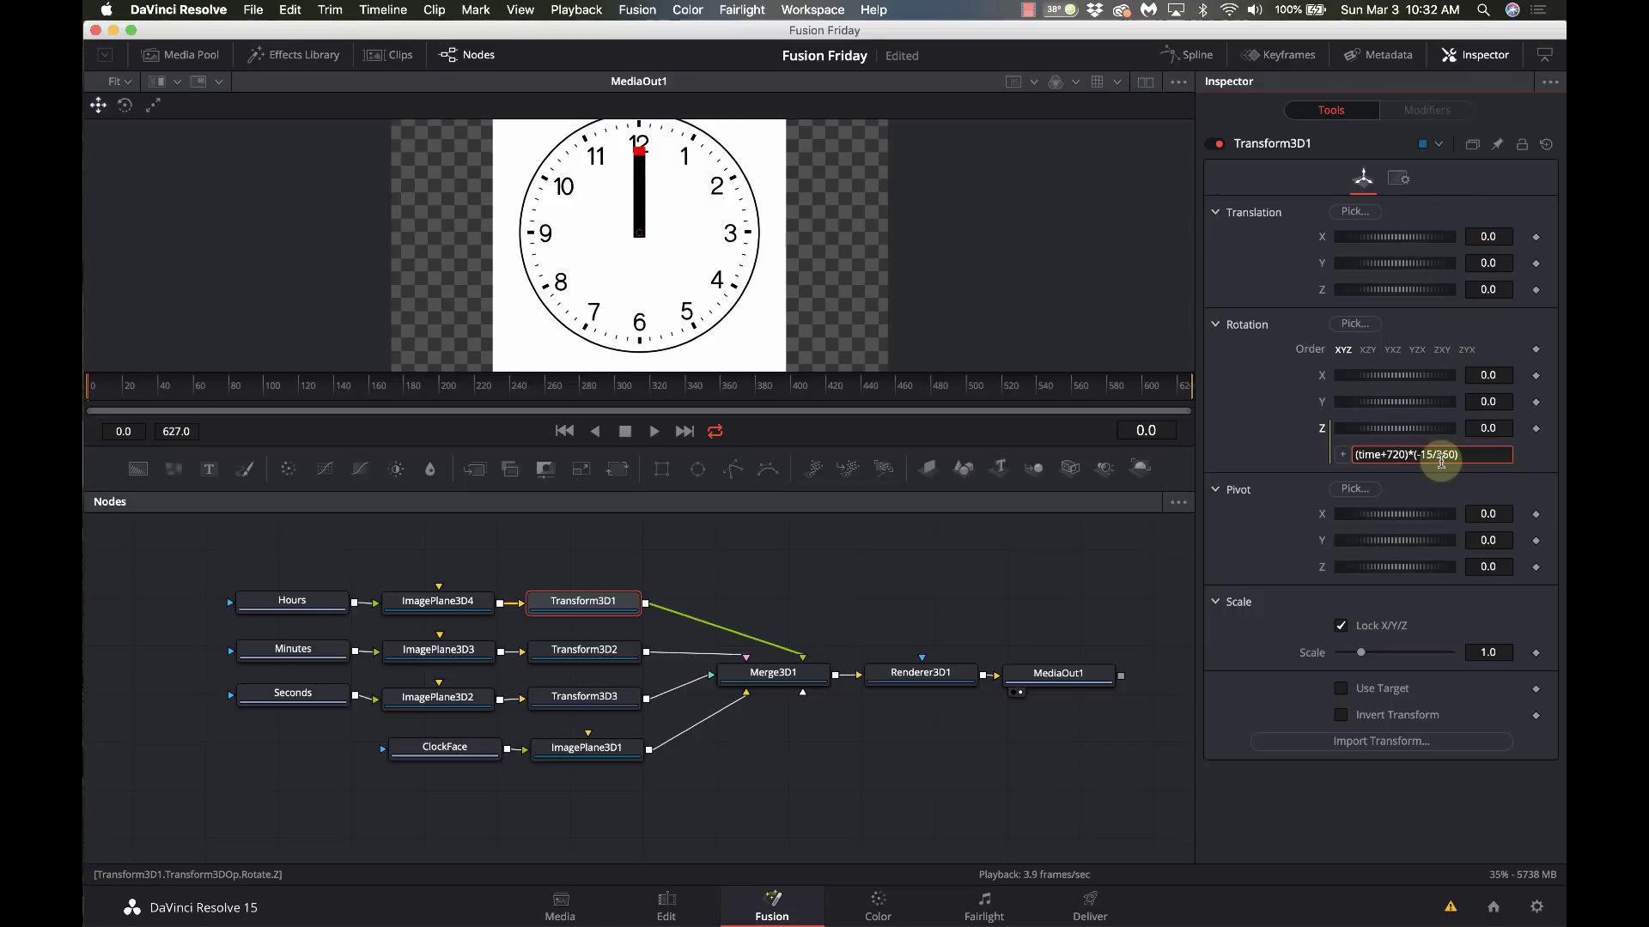
key("Tab")
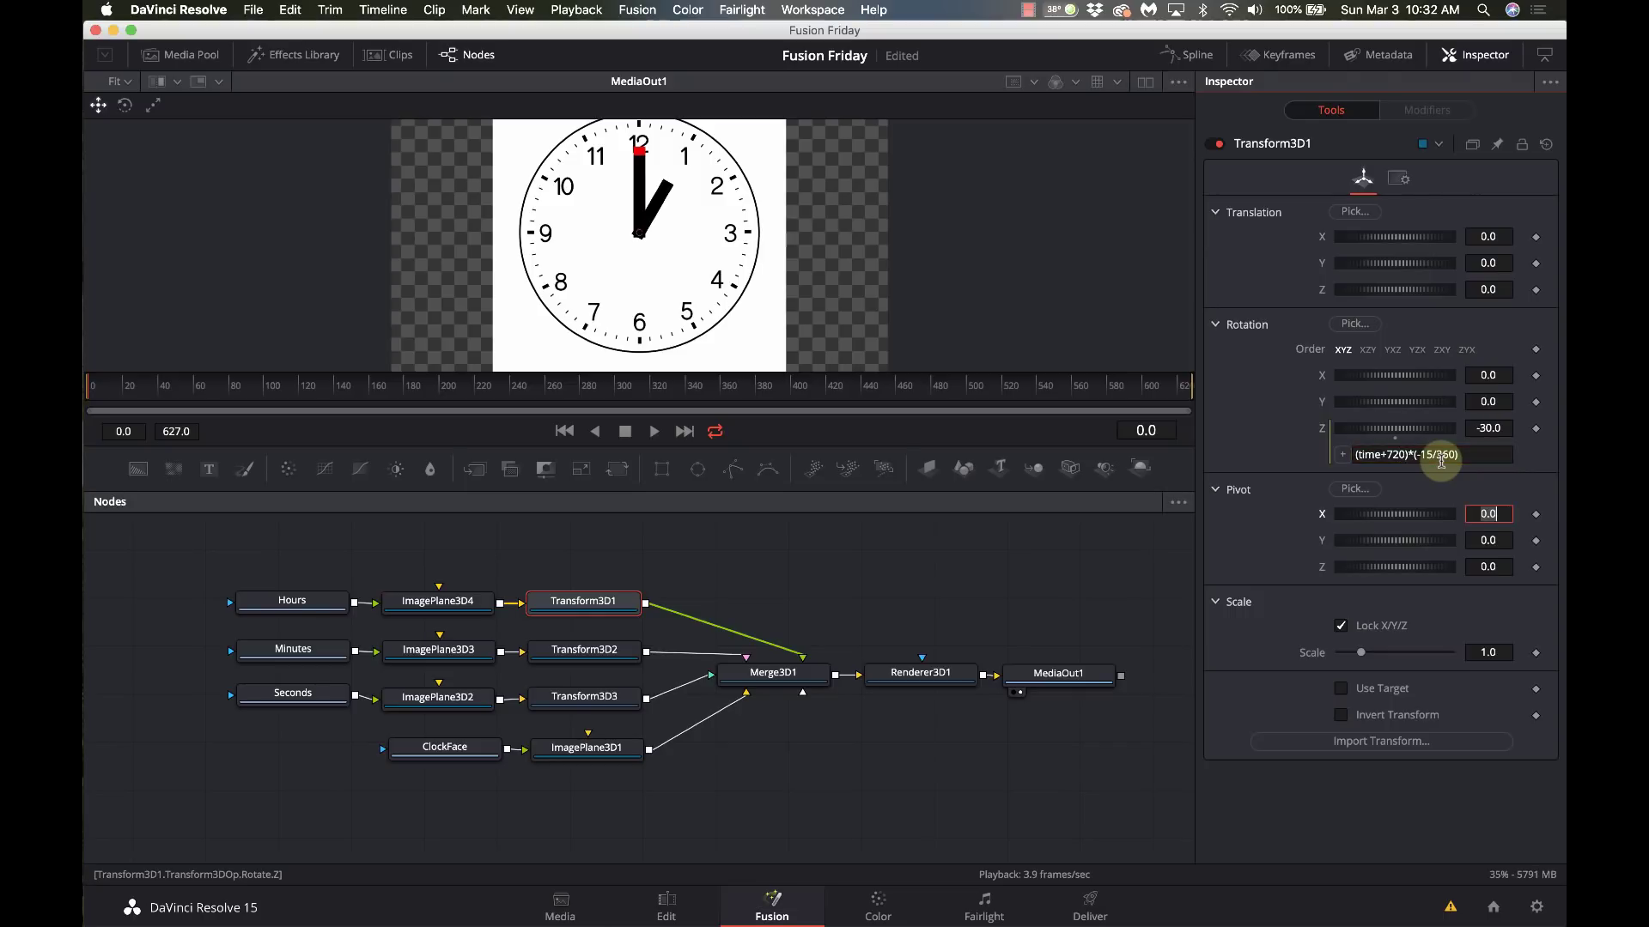
Step: Change the expression's 720 offset to 2160 so it reads (time+2160)*(-15/360)
left_click(1394, 451)
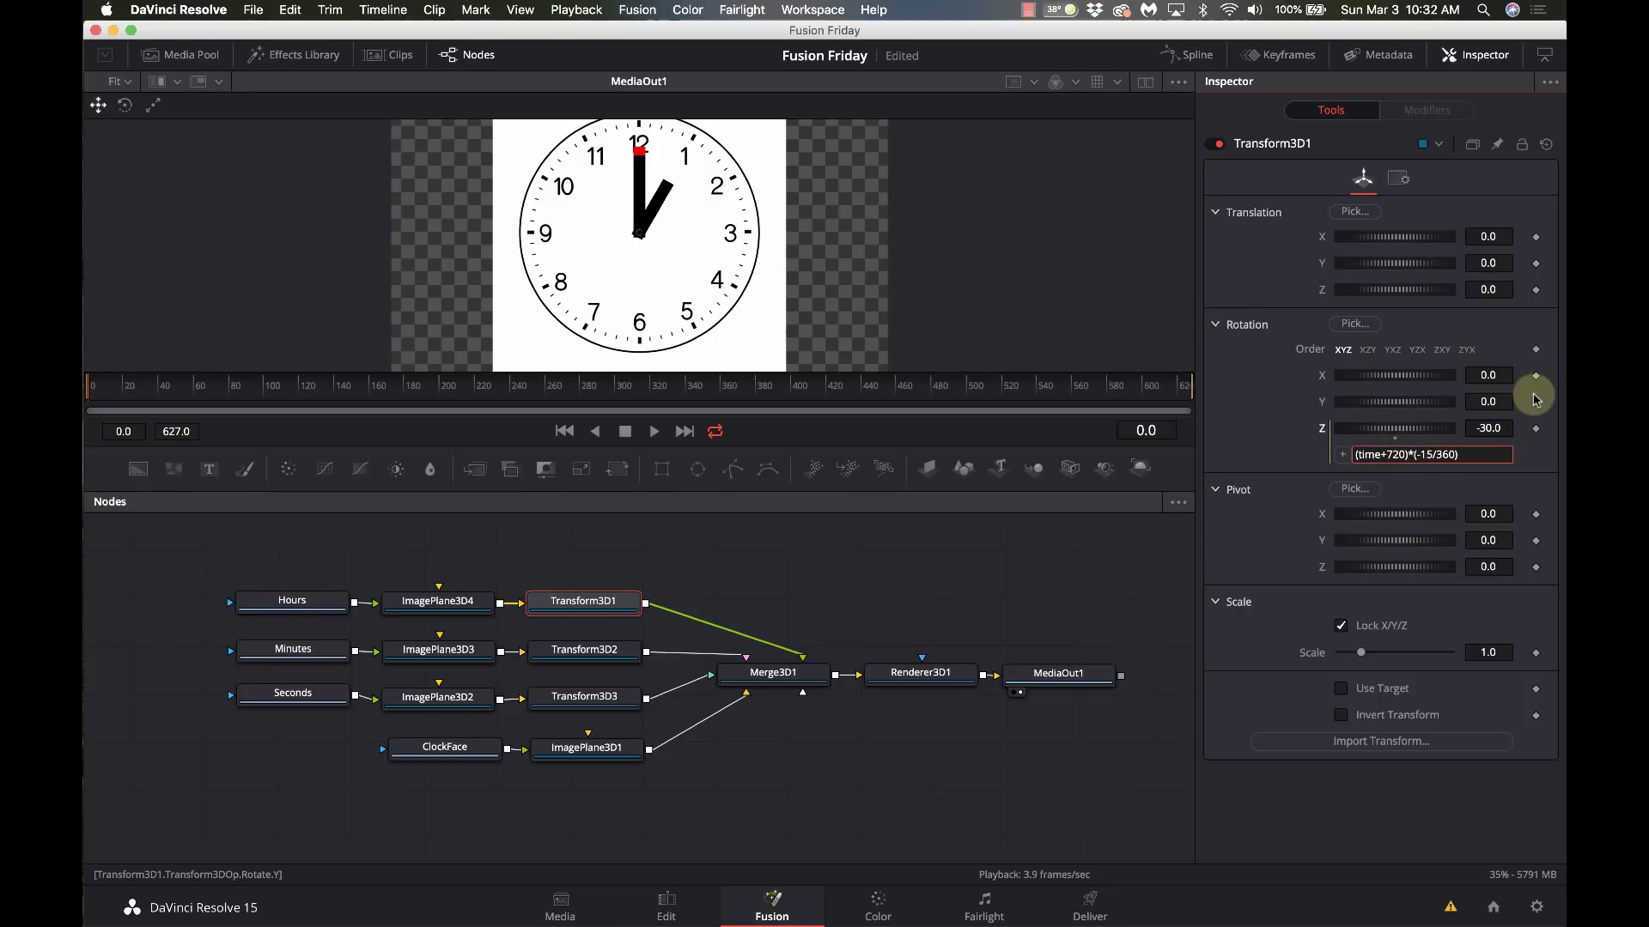
key("BackSpace")
key("BackSpace")
key("BackSpace")
type("2160")
key("Tab")
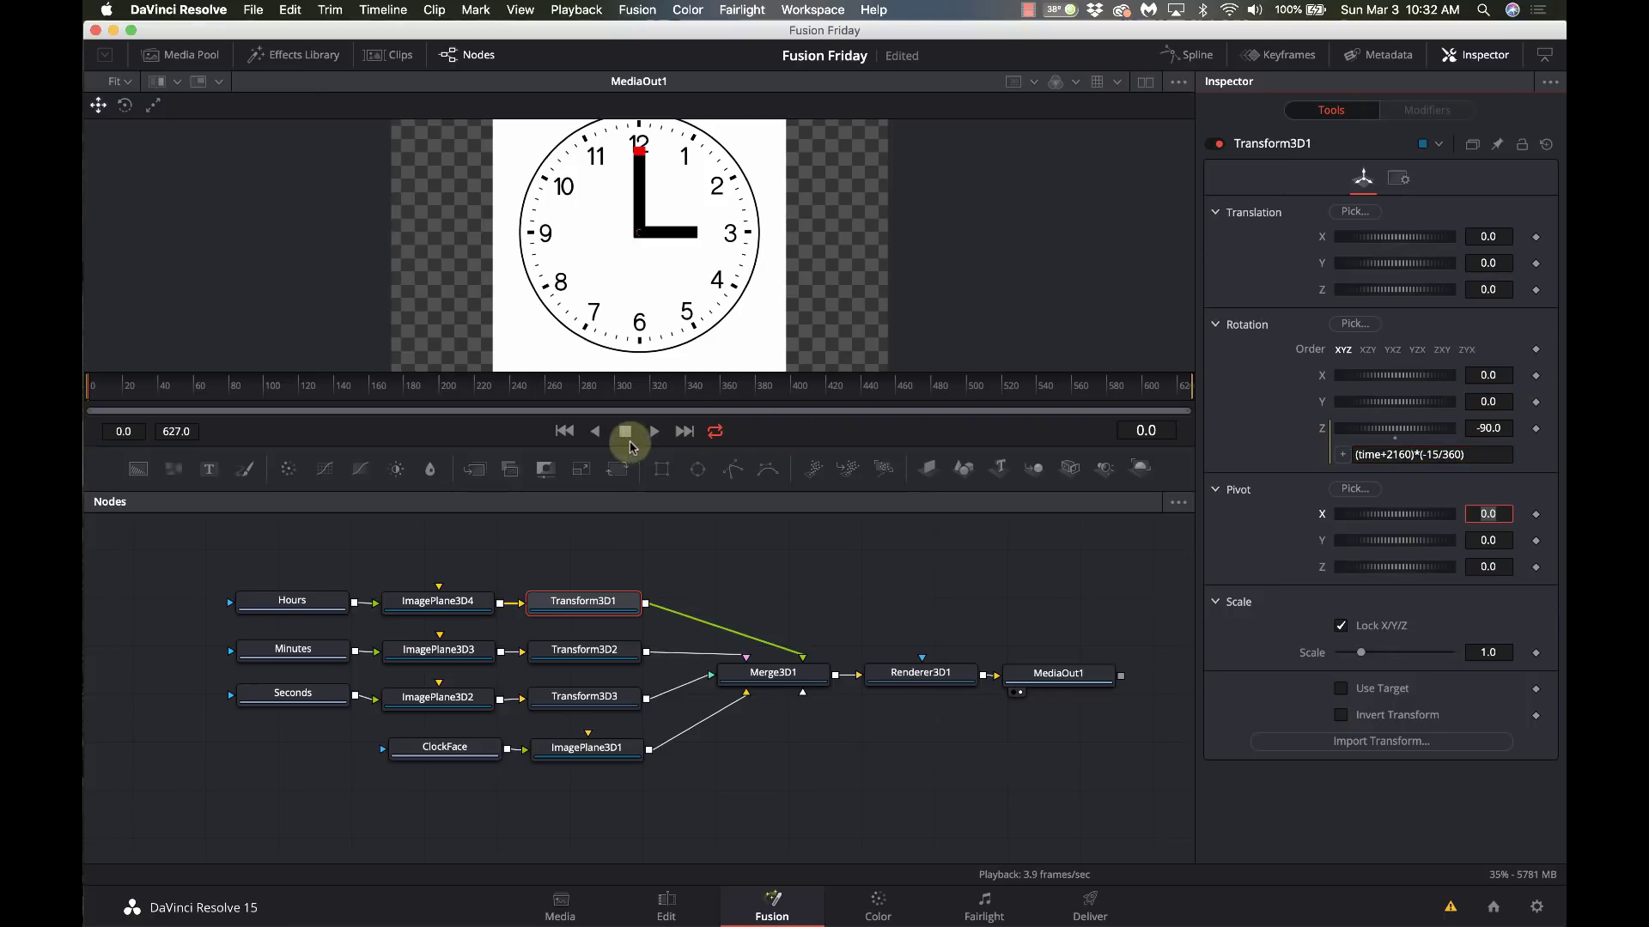
Step: Play the clock from three o'clock and stop around frame 62
left_click(655, 432)
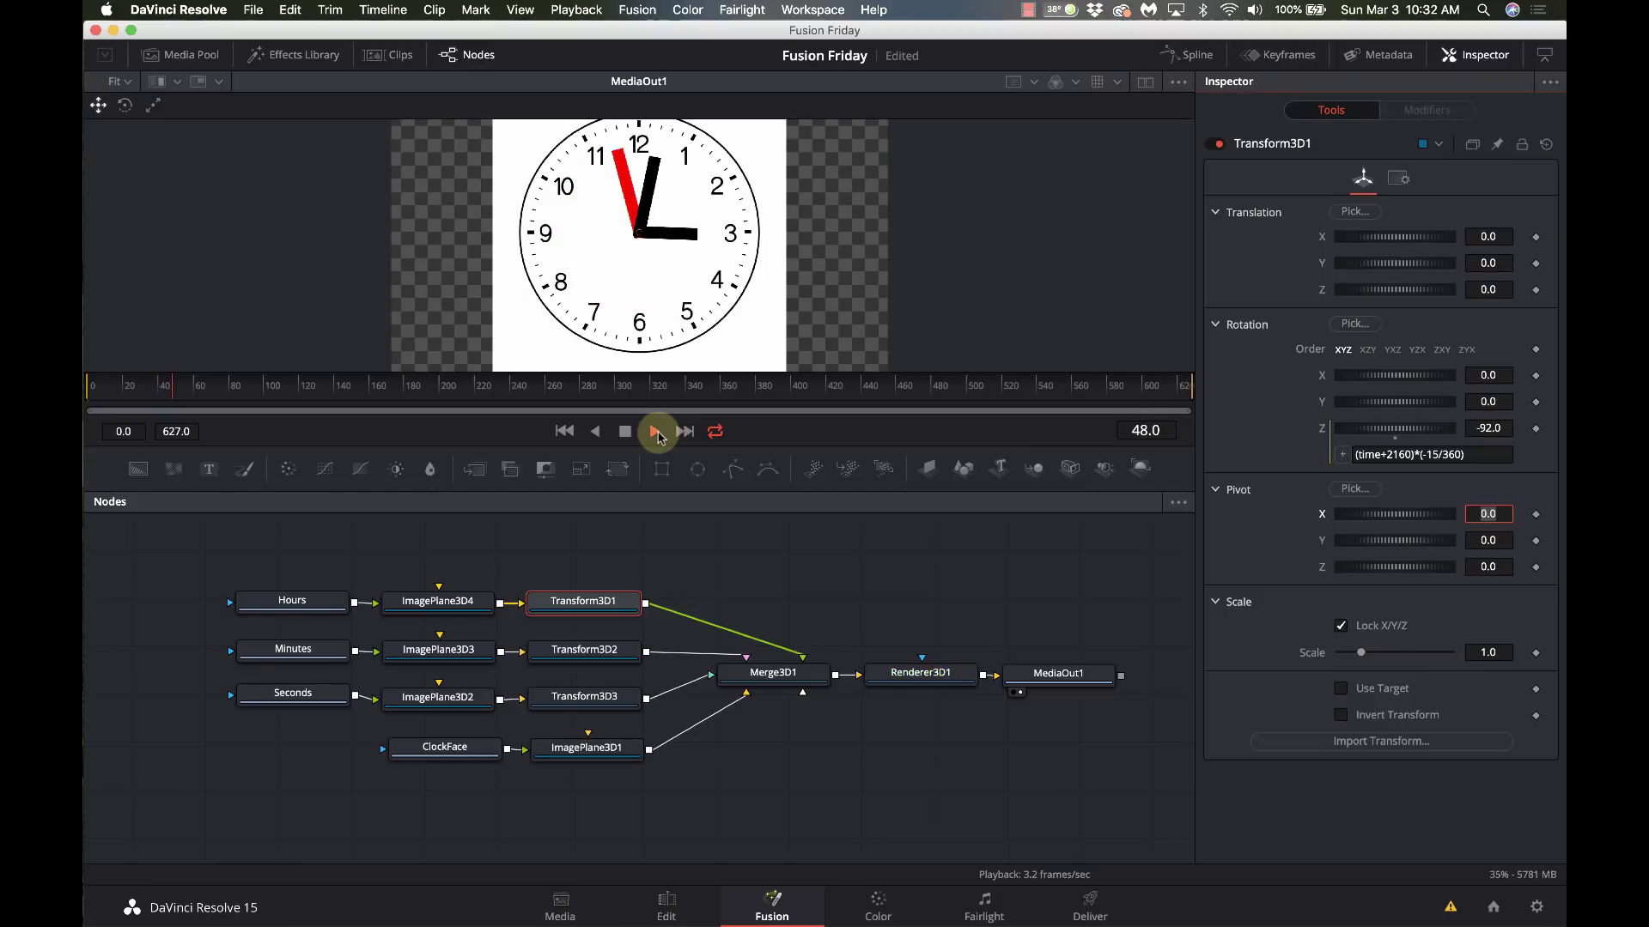
key("BackSpace")
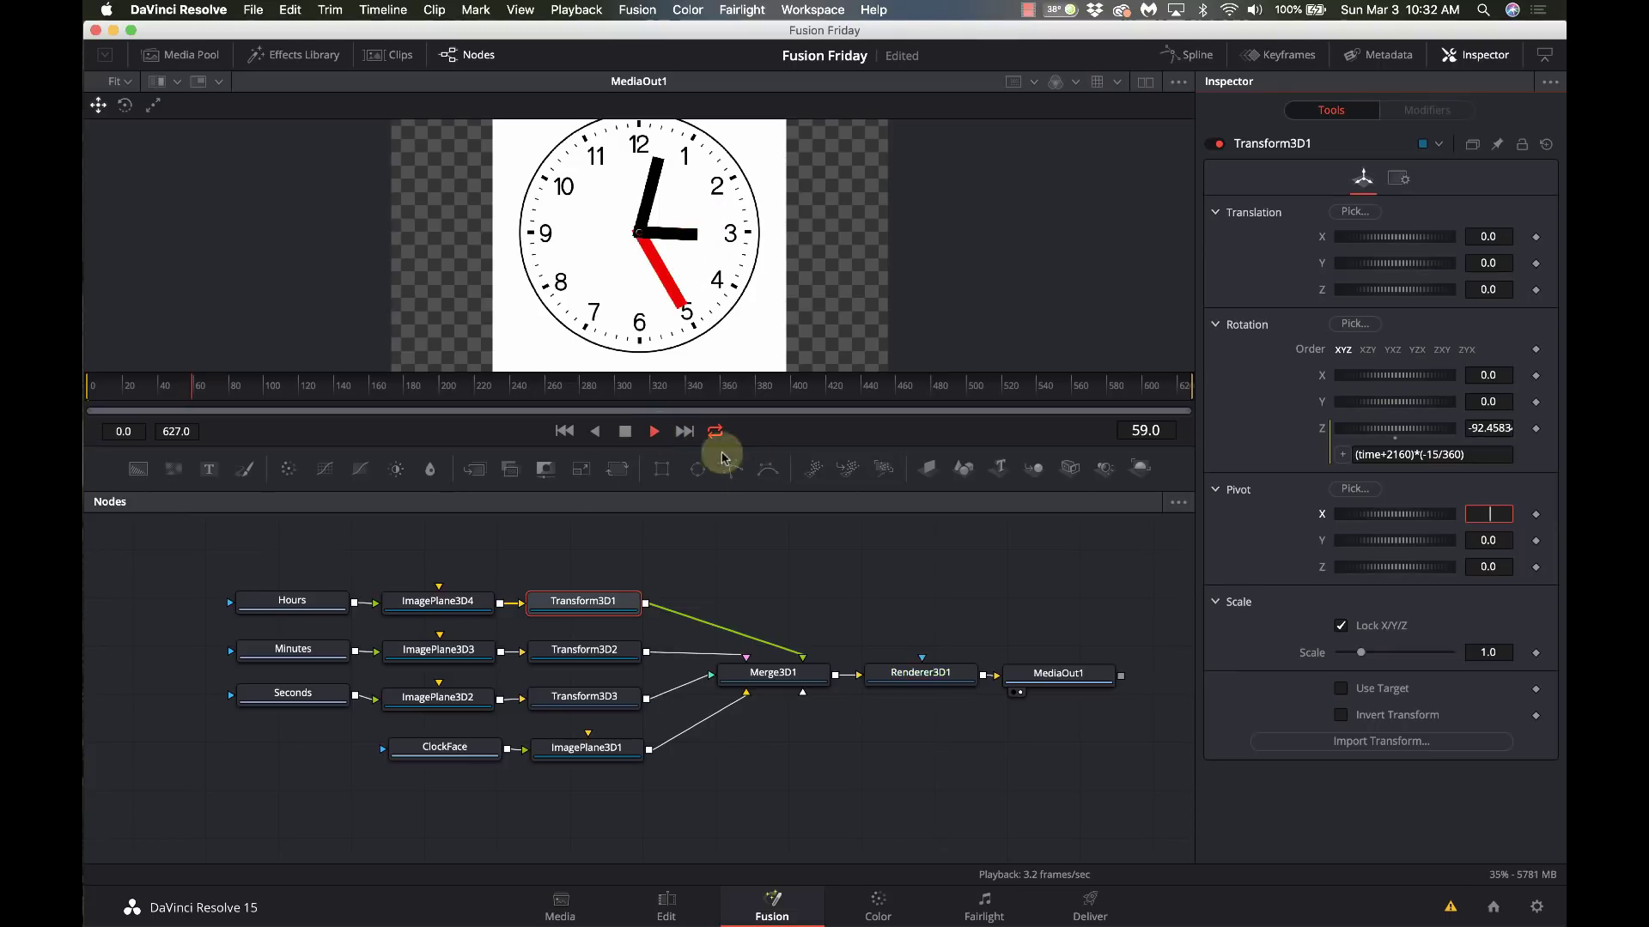
left_click(626, 431)
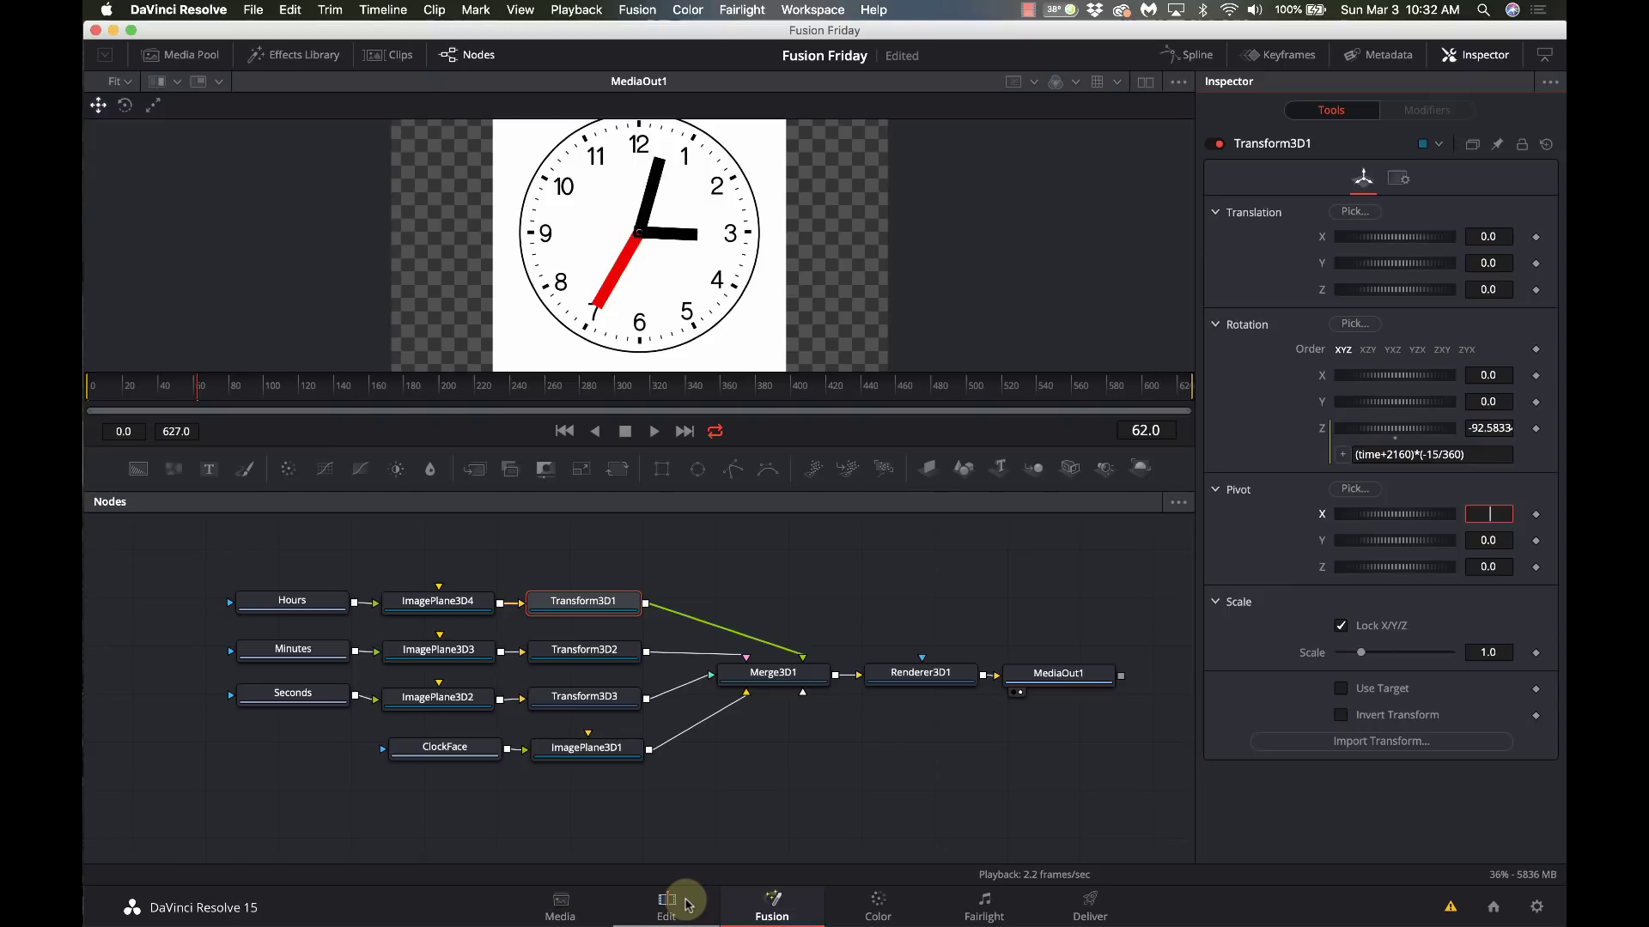
Step: On the Edit page, select the second Fusion Composition clip on Video 1 and open it in Fusion
left_click(687, 904)
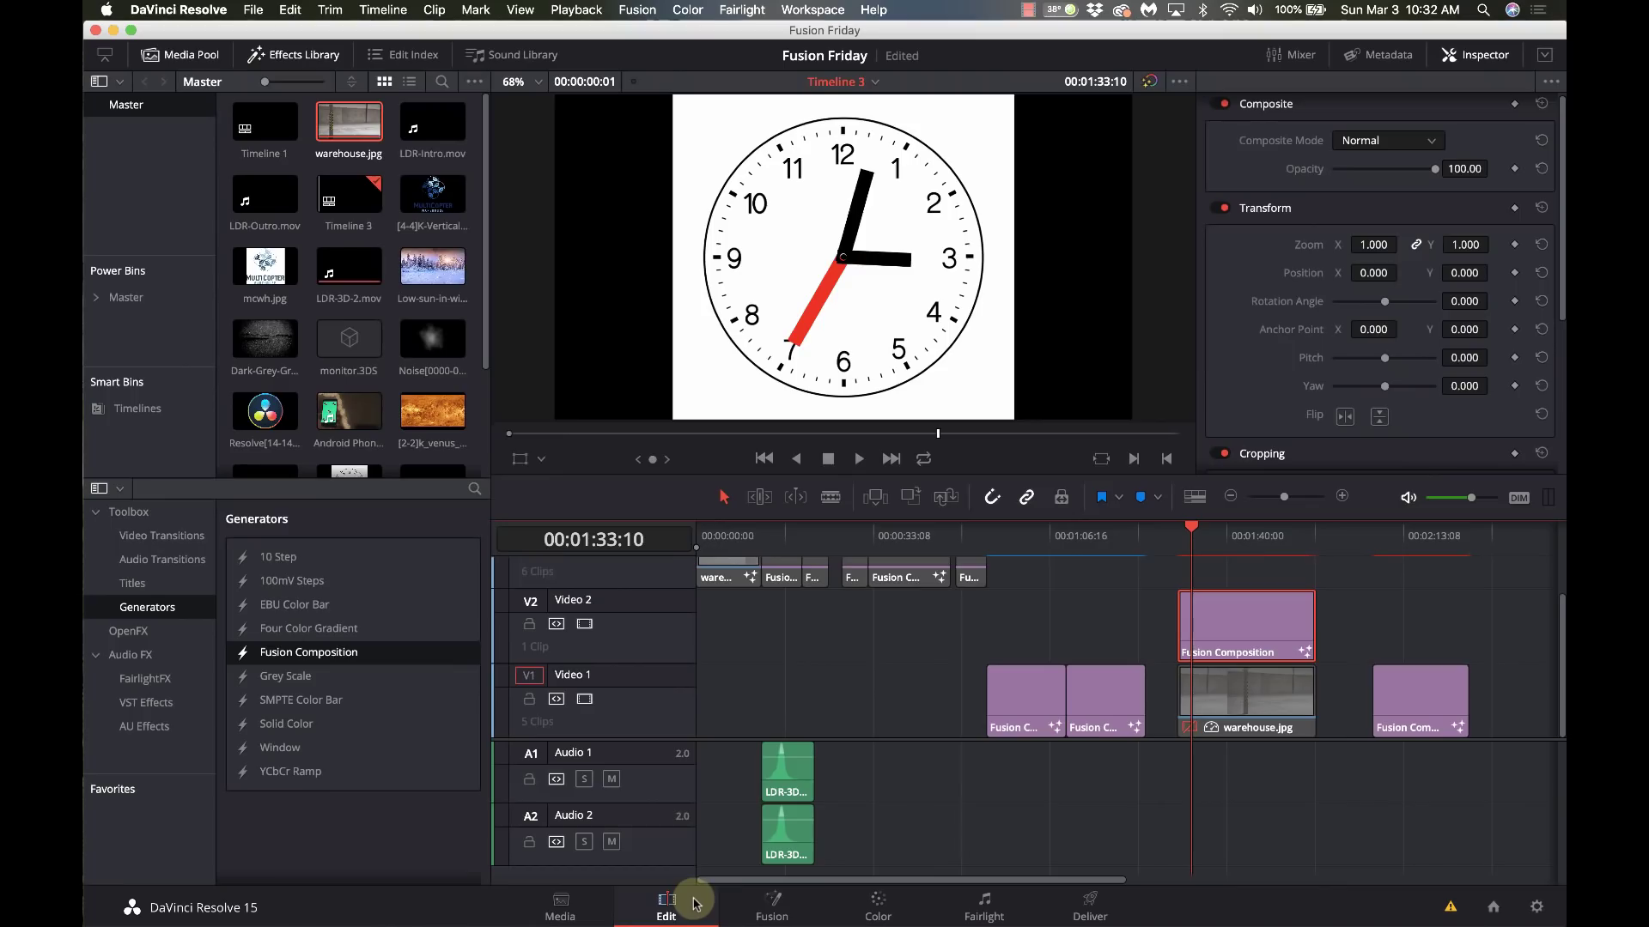
left_click(985, 534)
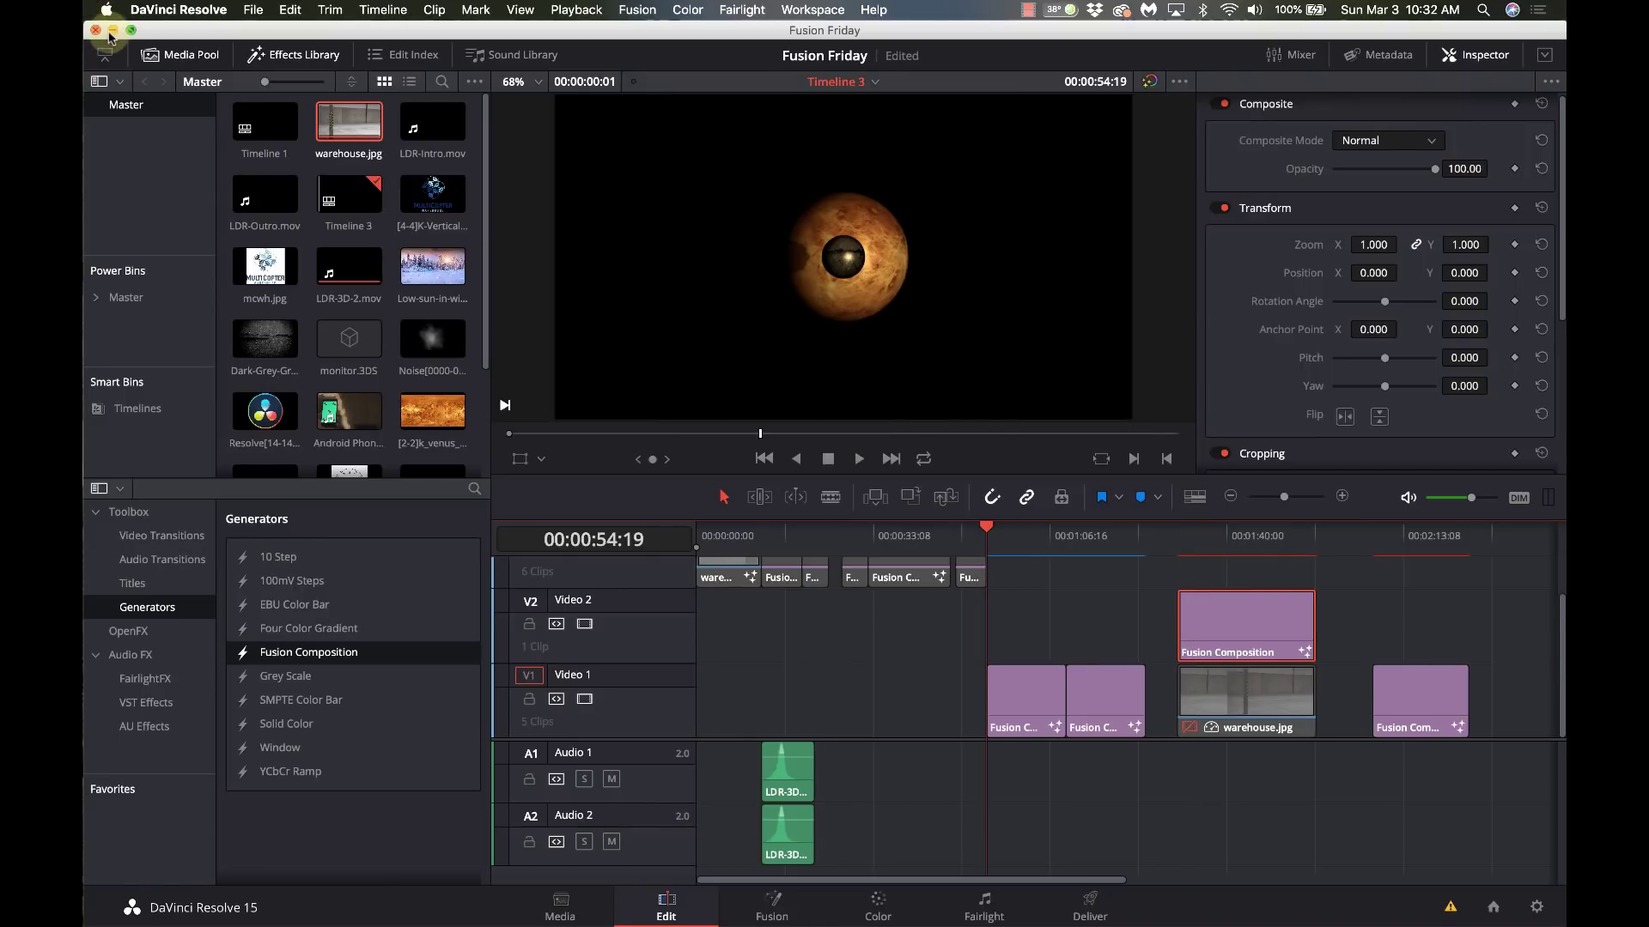
left_click(112, 30)
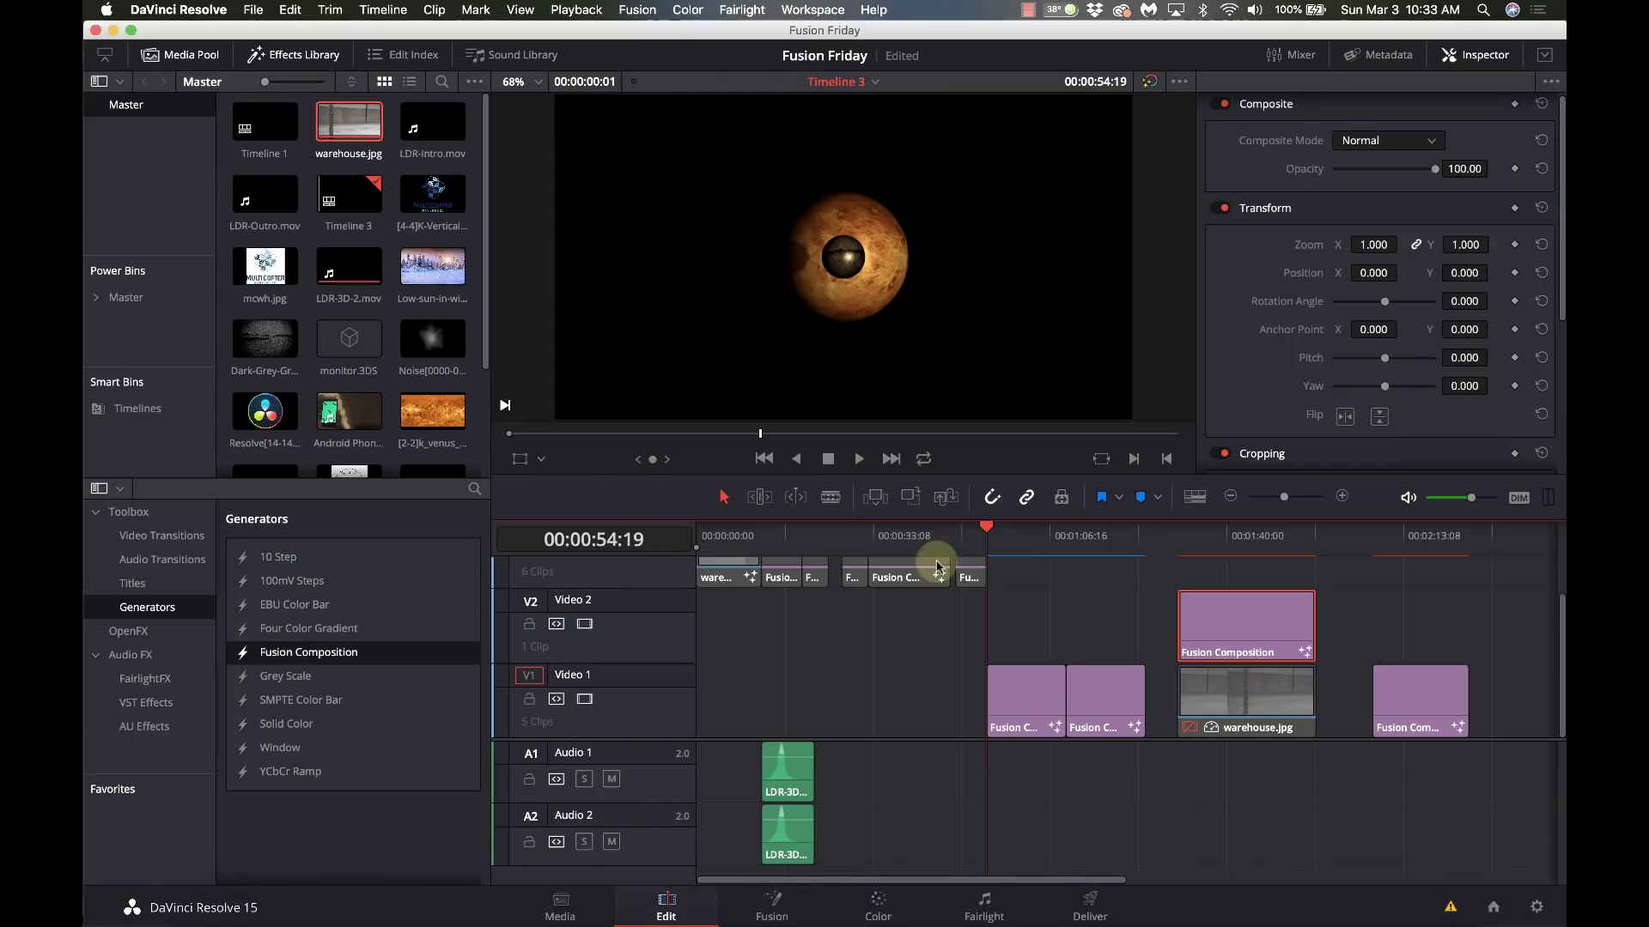
left_click(1084, 550)
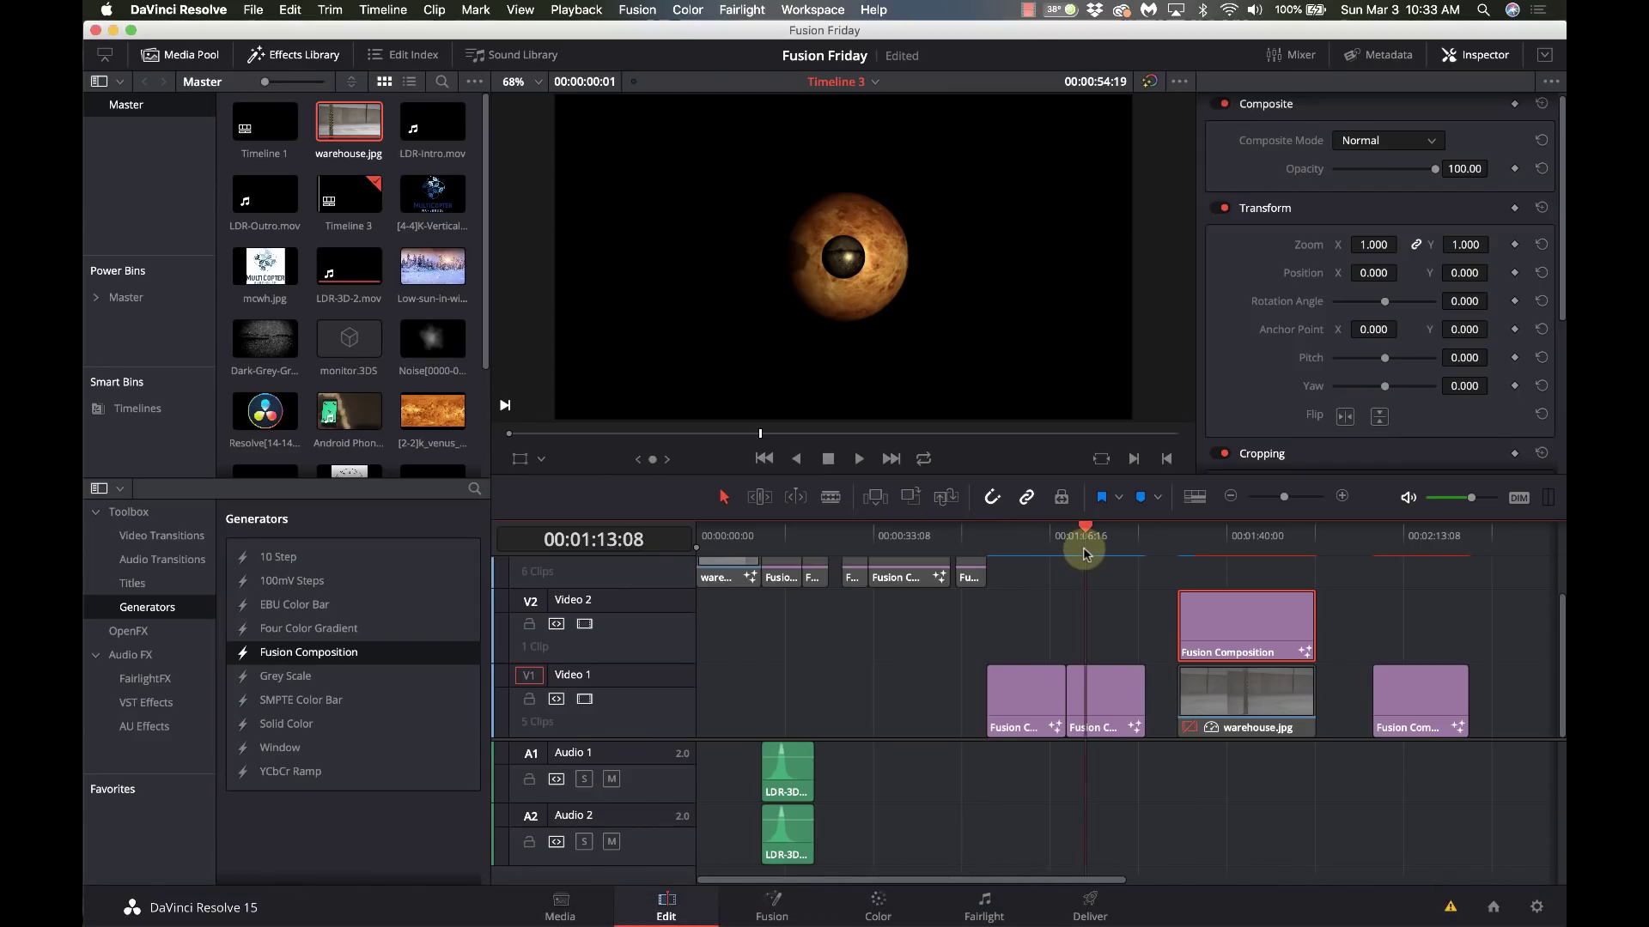
left_click(1097, 697)
left_click(774, 914)
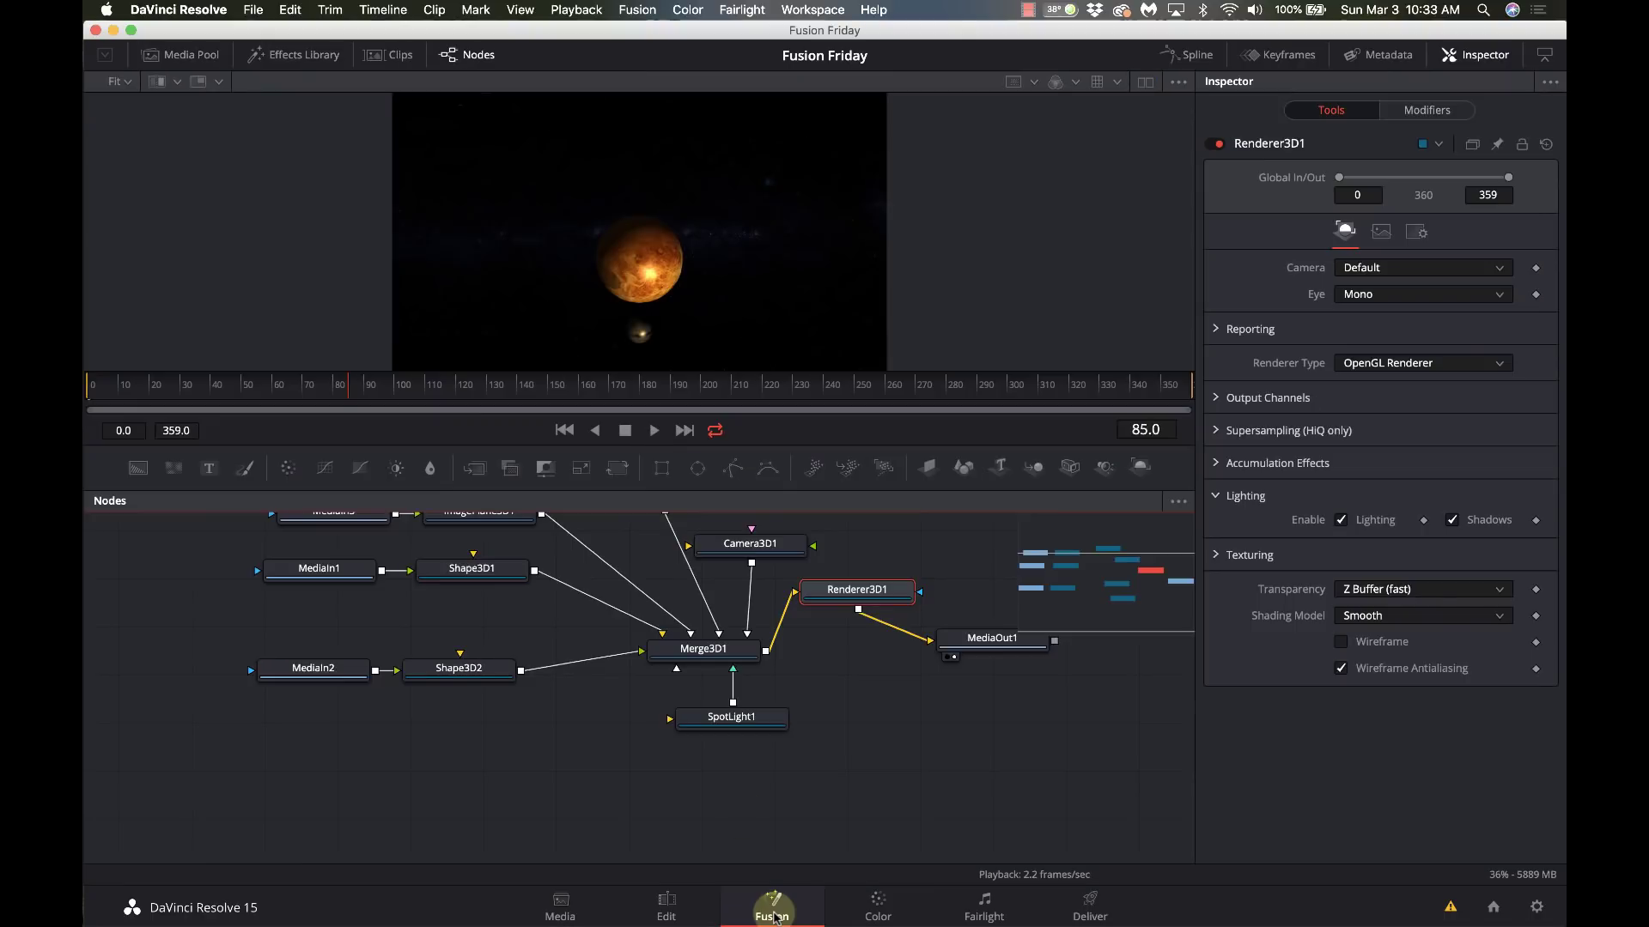
Step: Select MediaIn2 and turn on Dual Viewer for side-by-side viewers
scroll(730, 684, "up", 3)
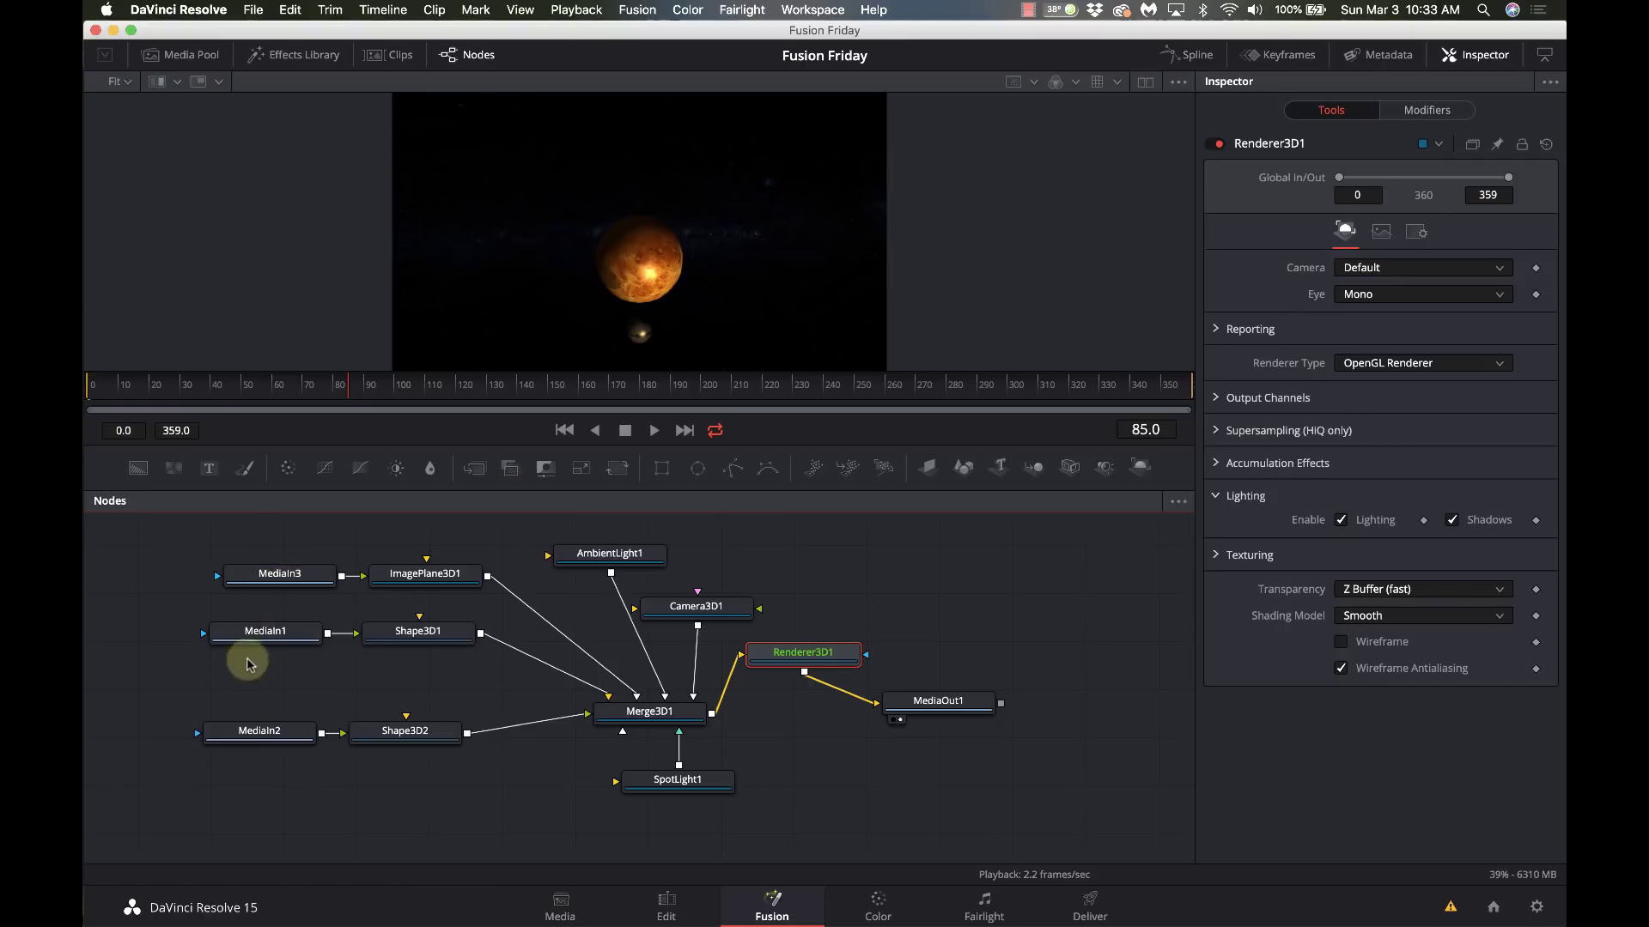
left_click(250, 738)
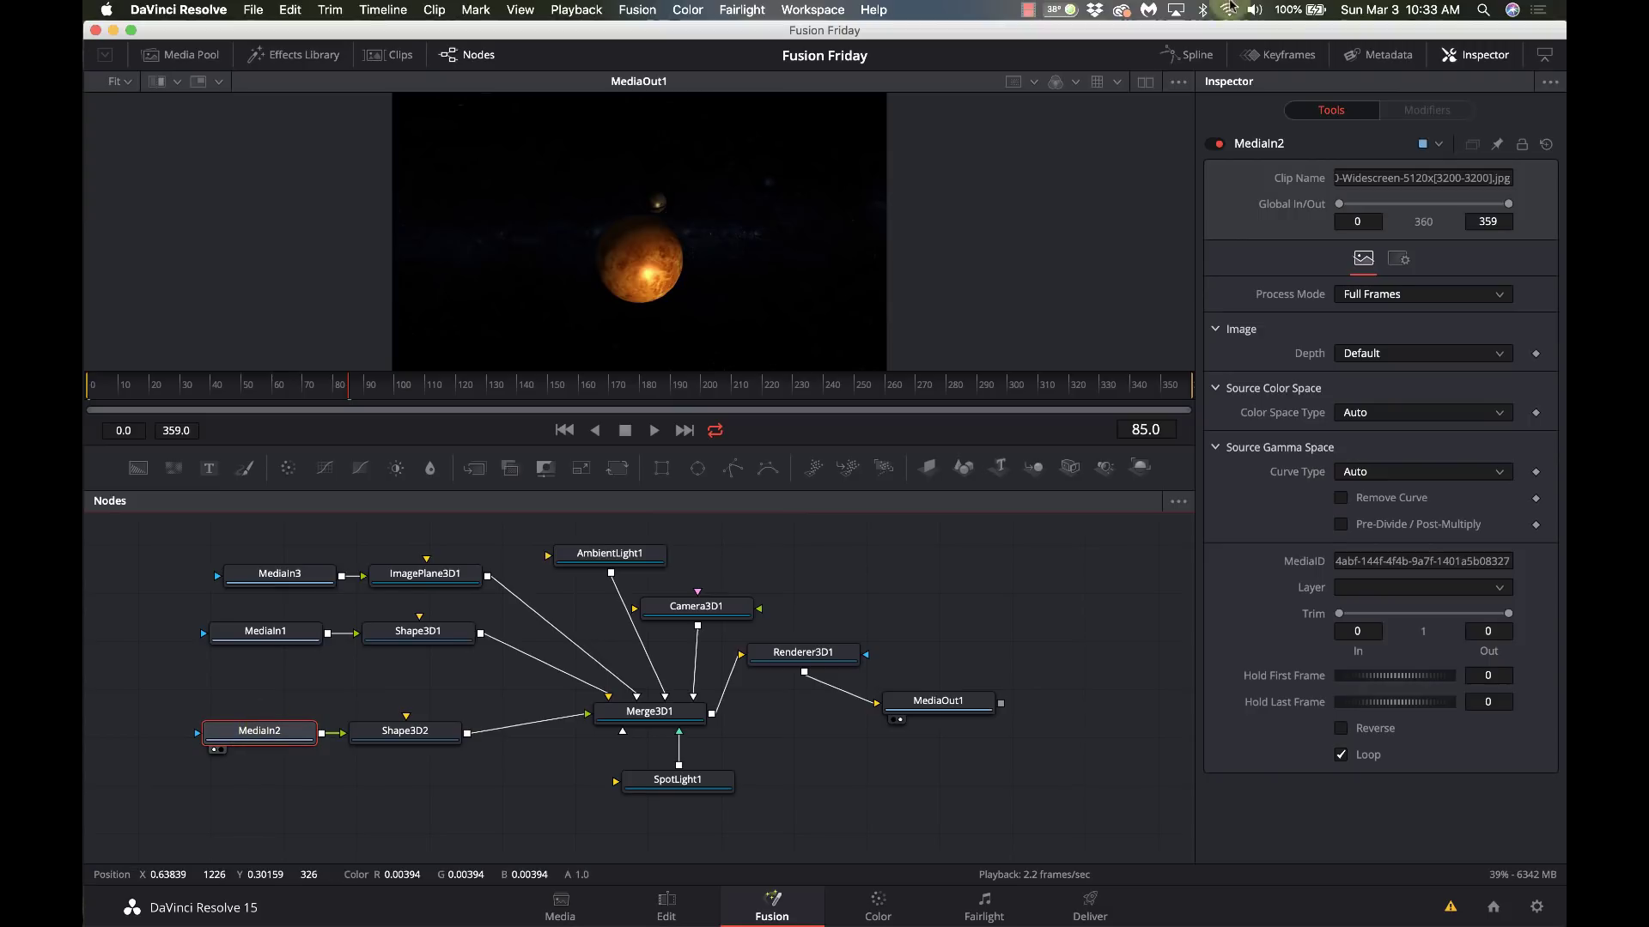
left_click(1148, 94)
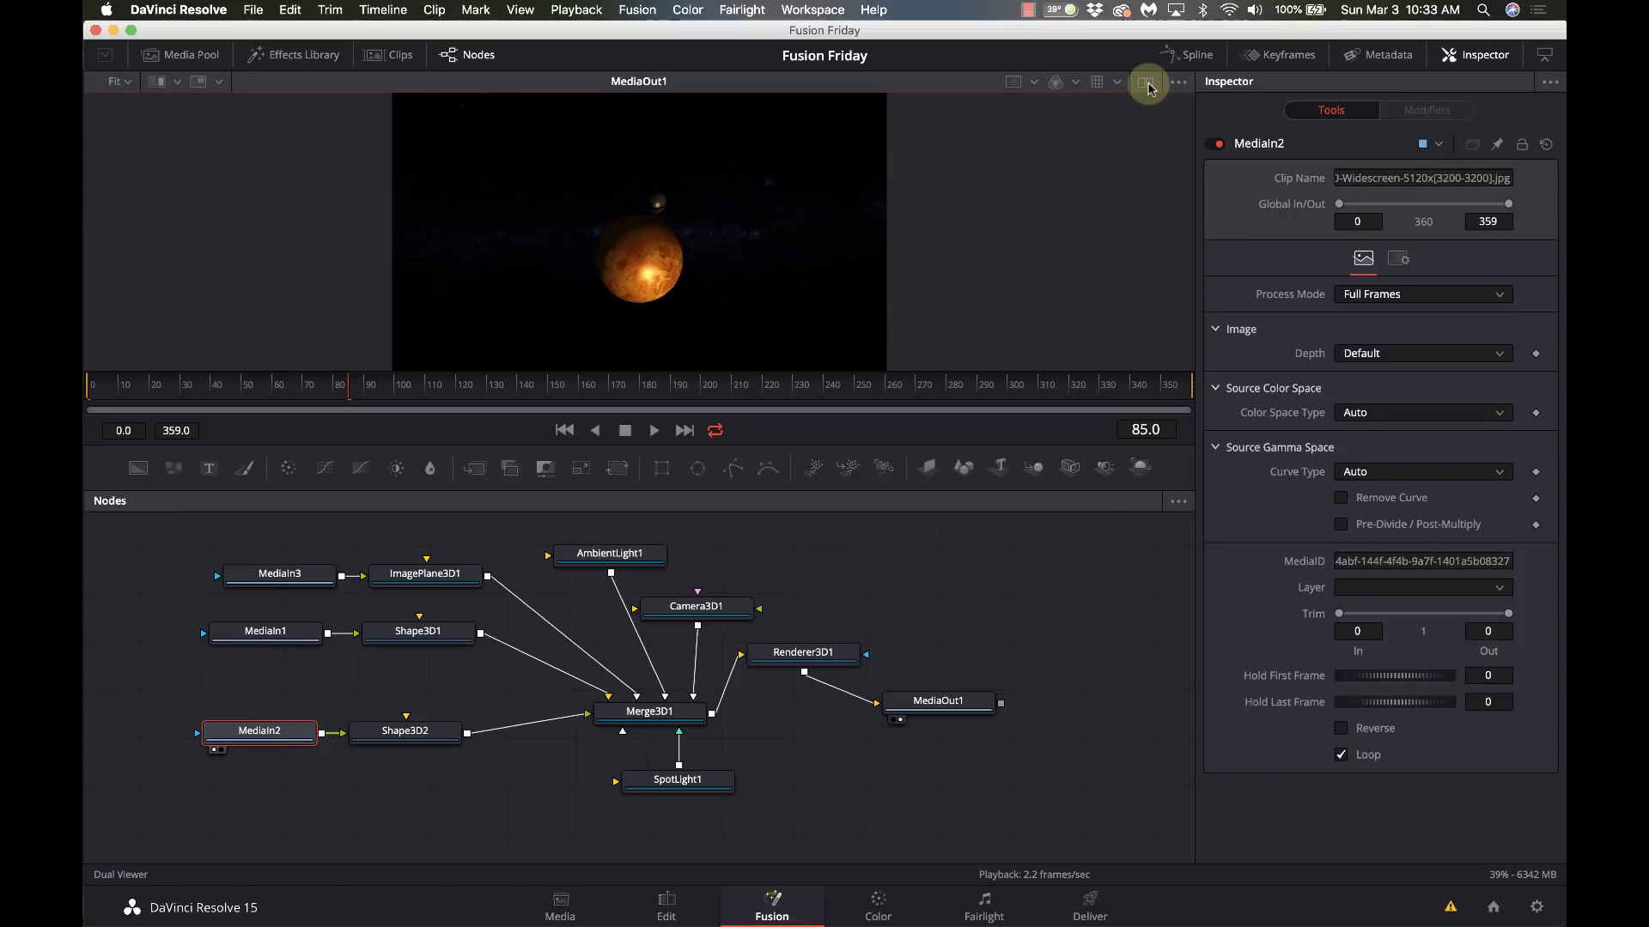
left_click(1148, 86)
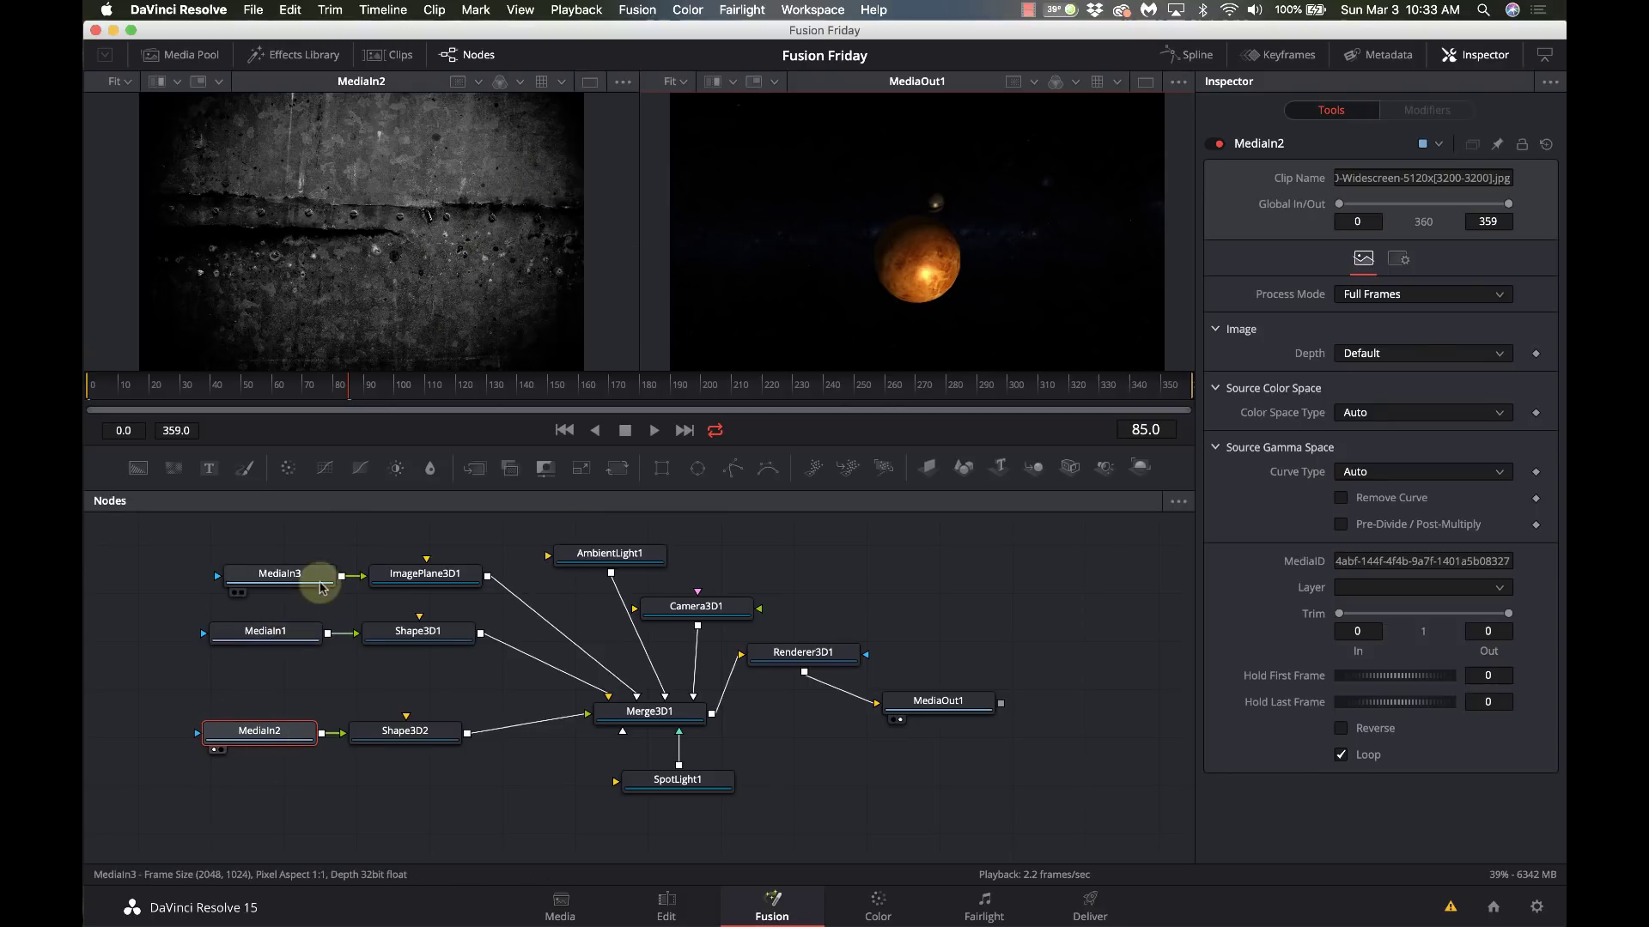
Step: Preview MediaIn1's planet texture, then MediaIn3's starfield, in the left viewer
left_click(284, 639)
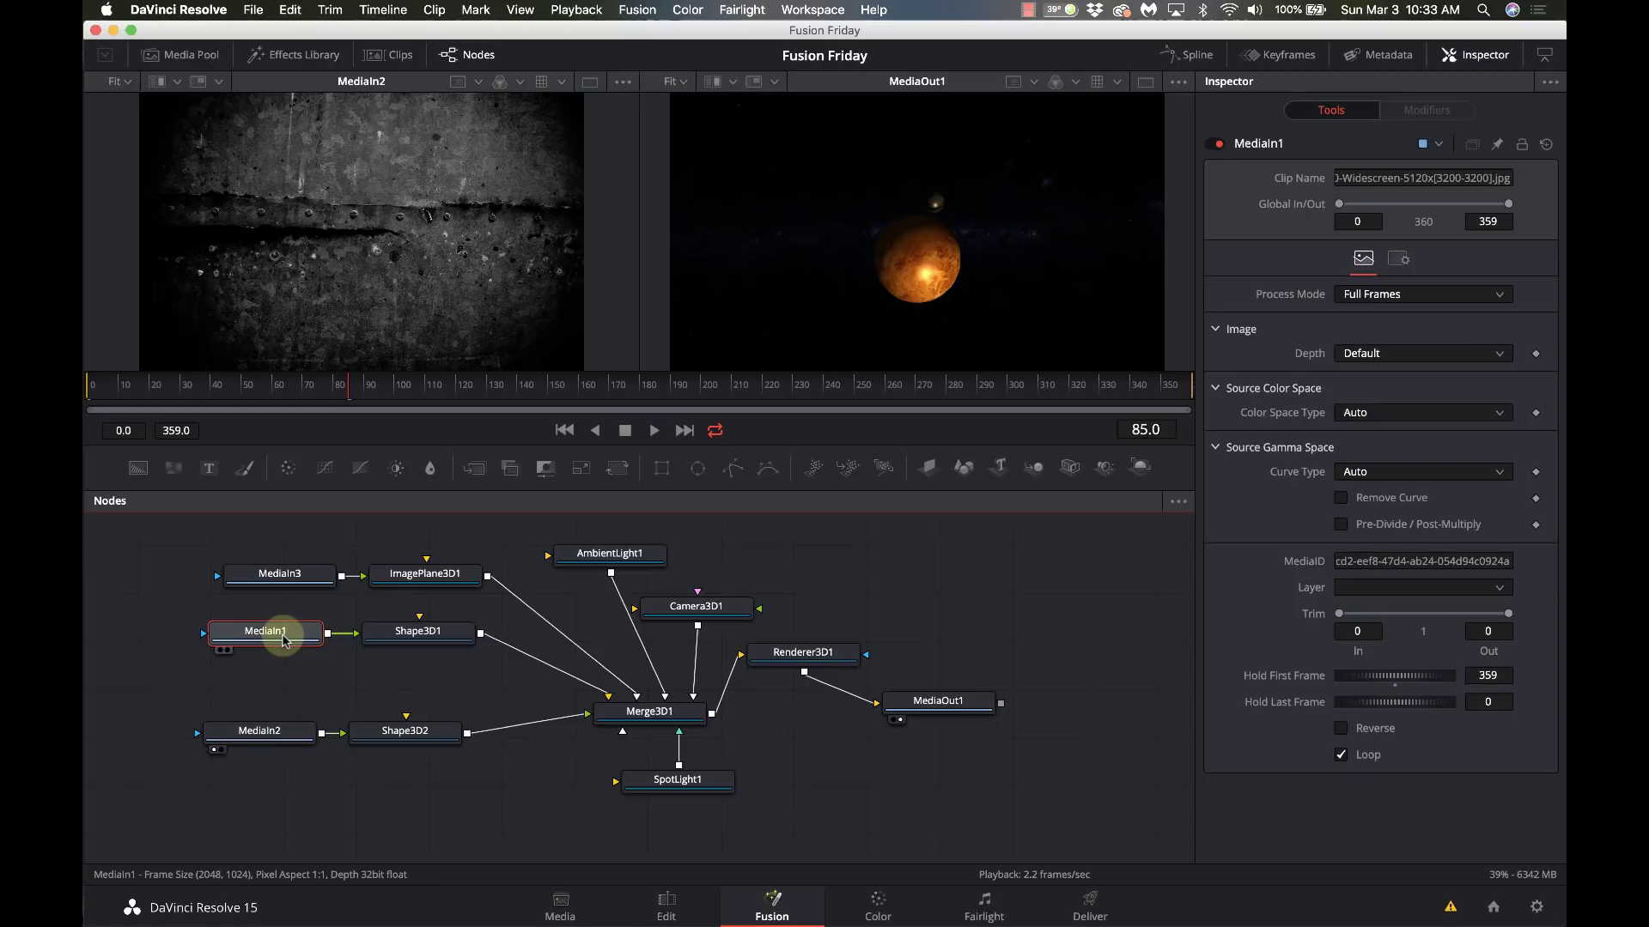
key("1")
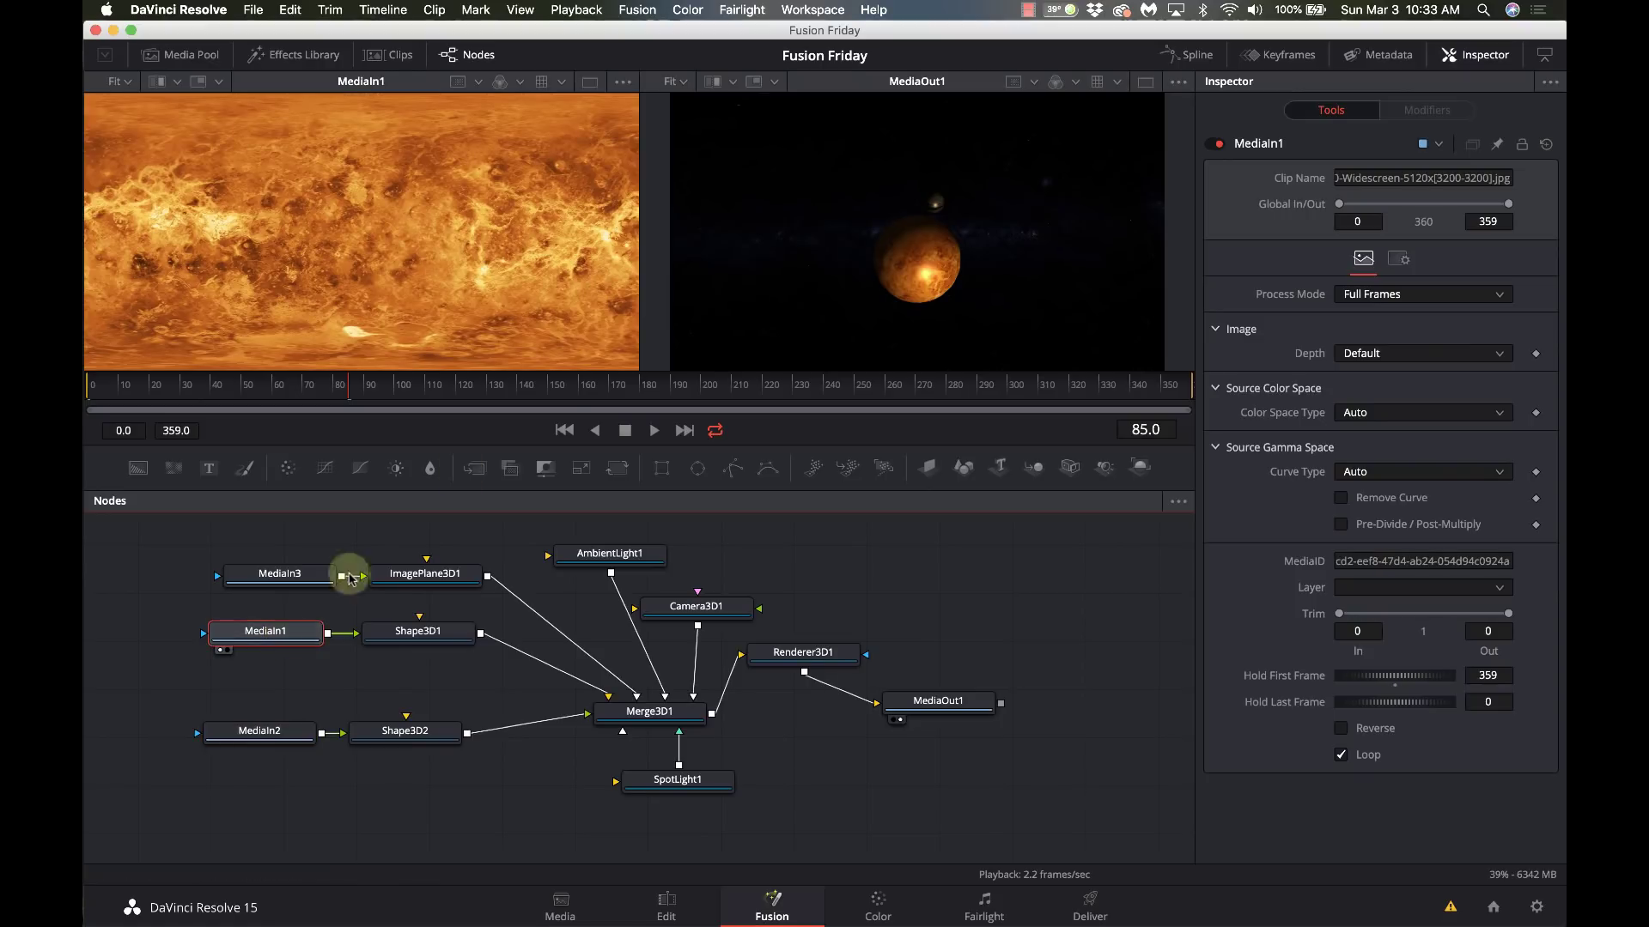
left_click(292, 574)
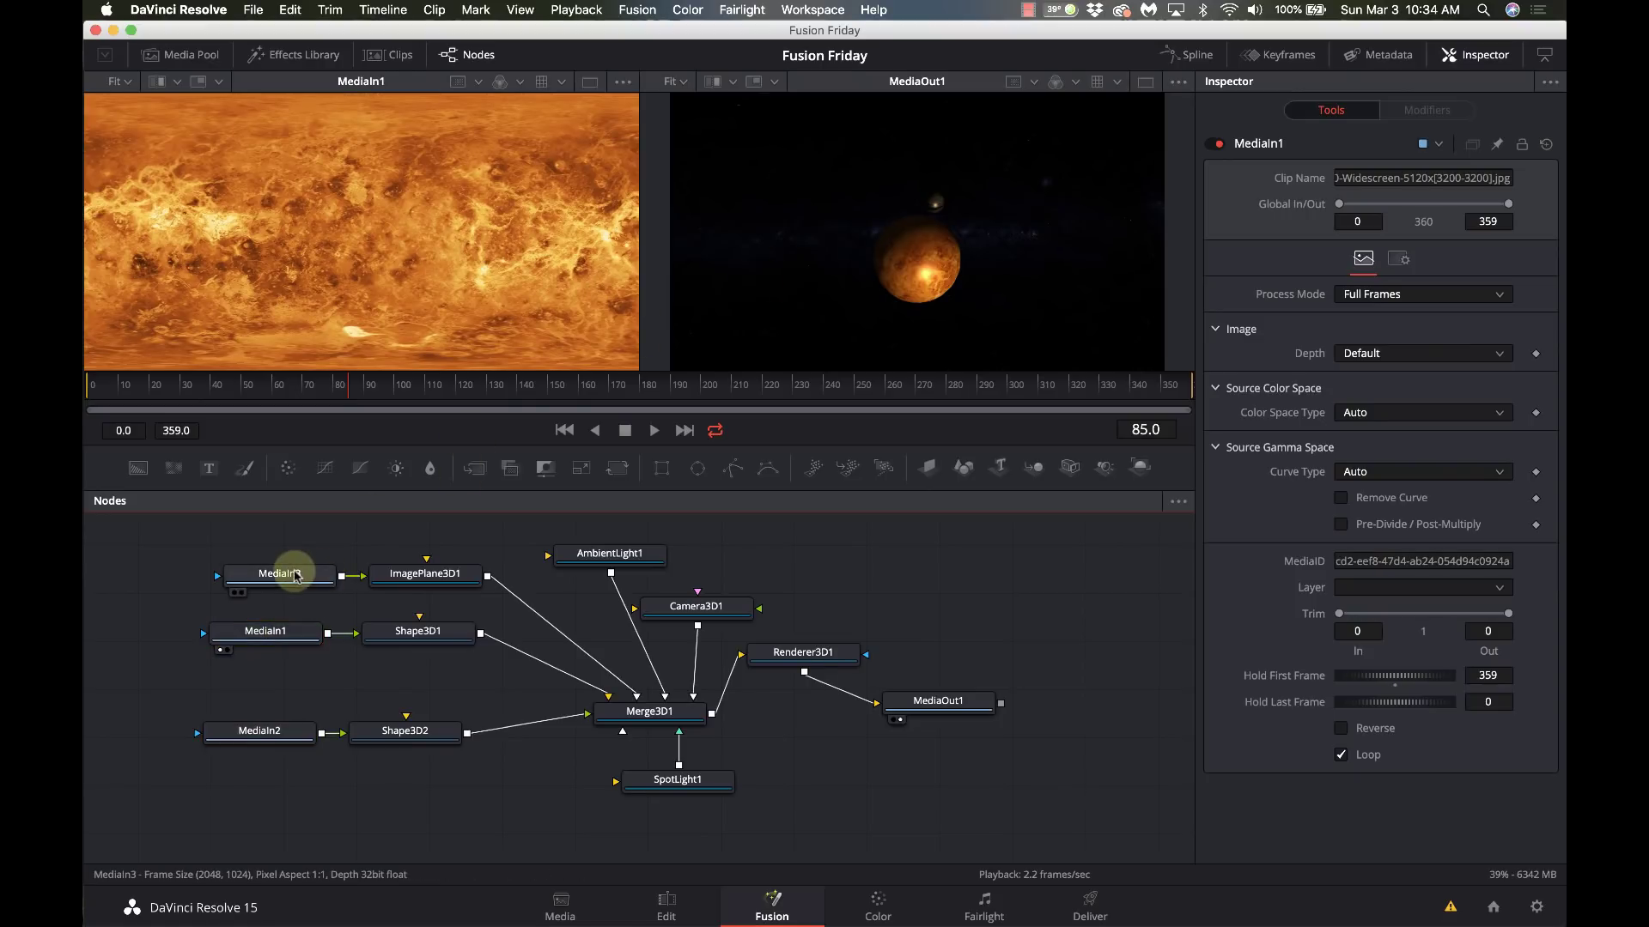
left_click(293, 575)
key("1")
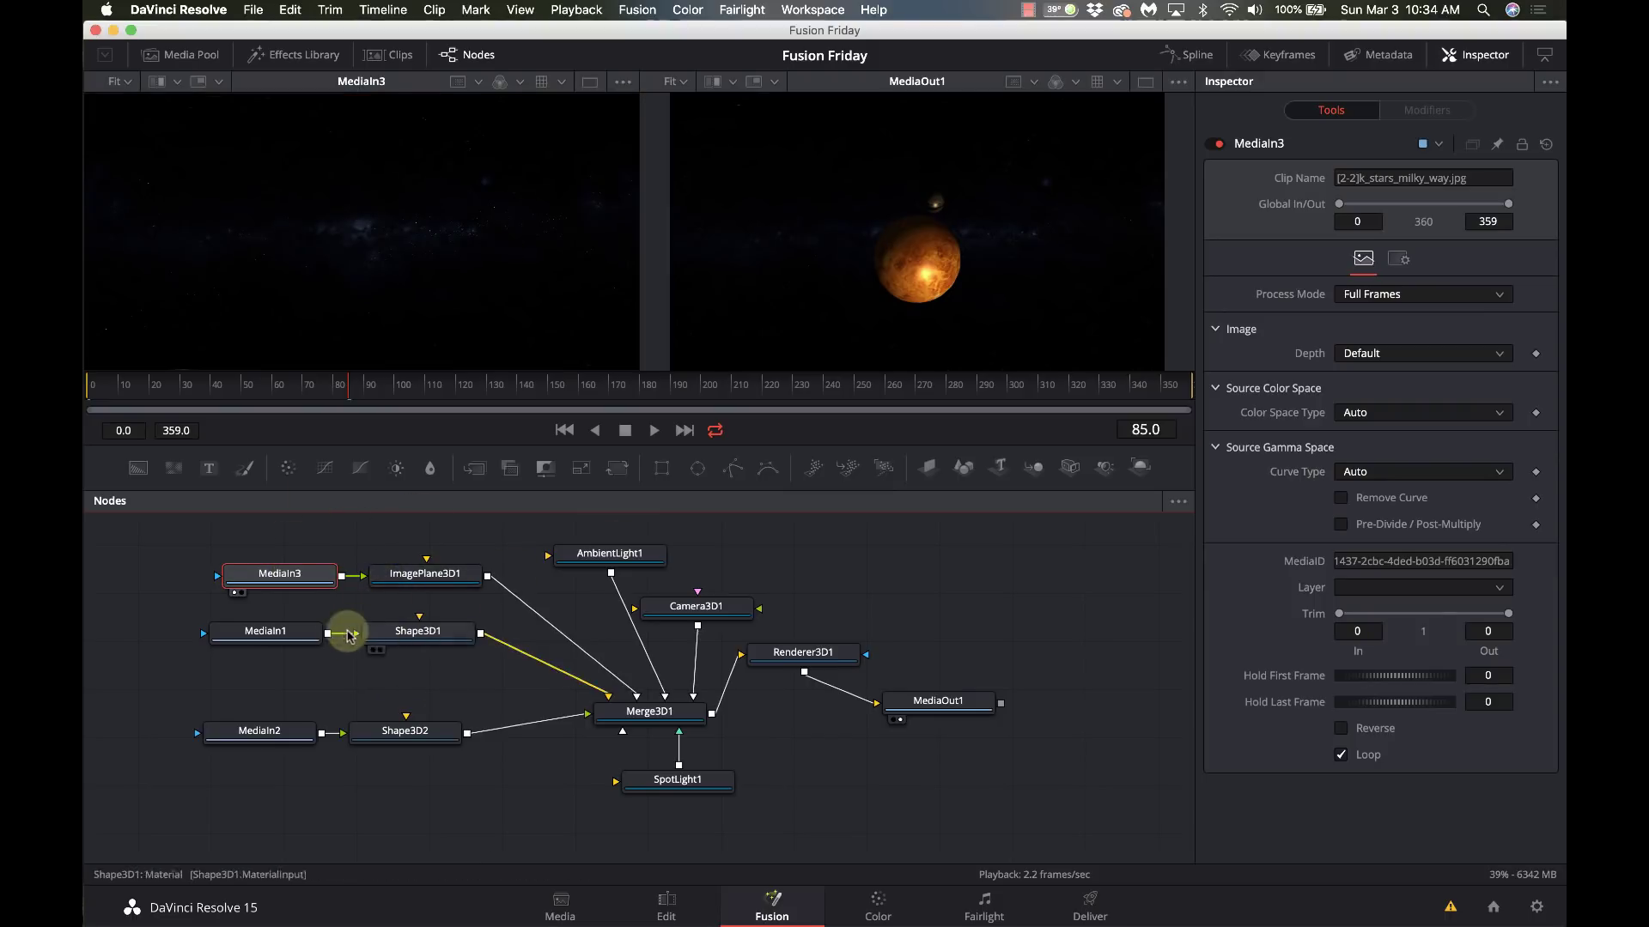
left_click(691, 707)
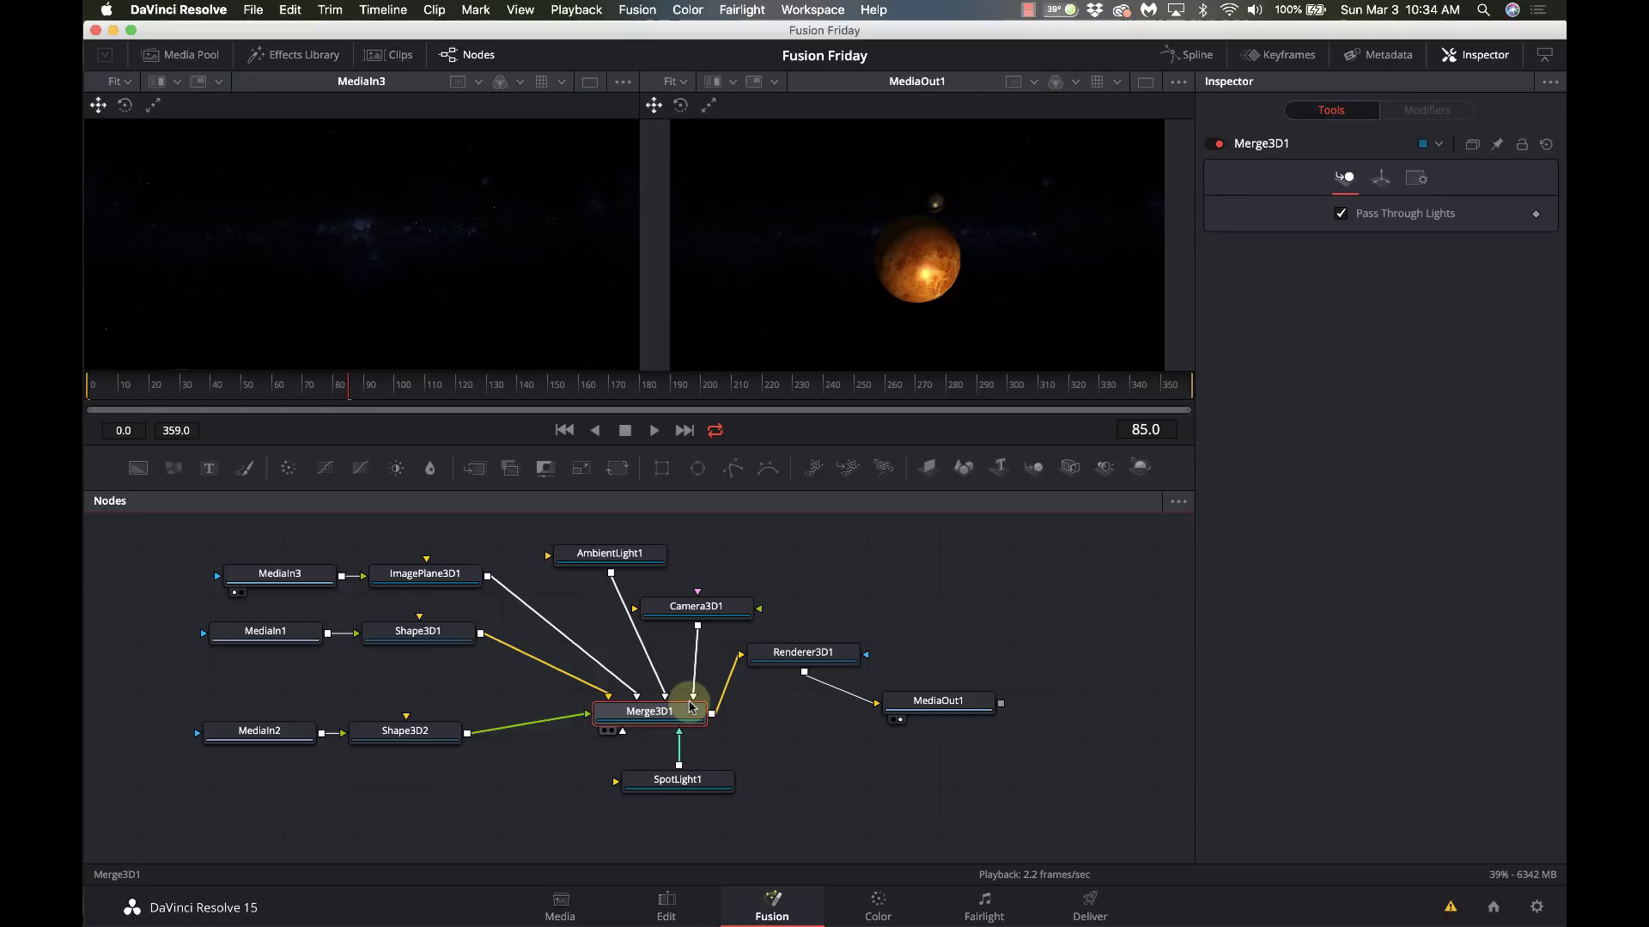
Step: View Merge3D1 and MediaOut1's final render, then switch to one viewer with the node graph collapsed
key("2")
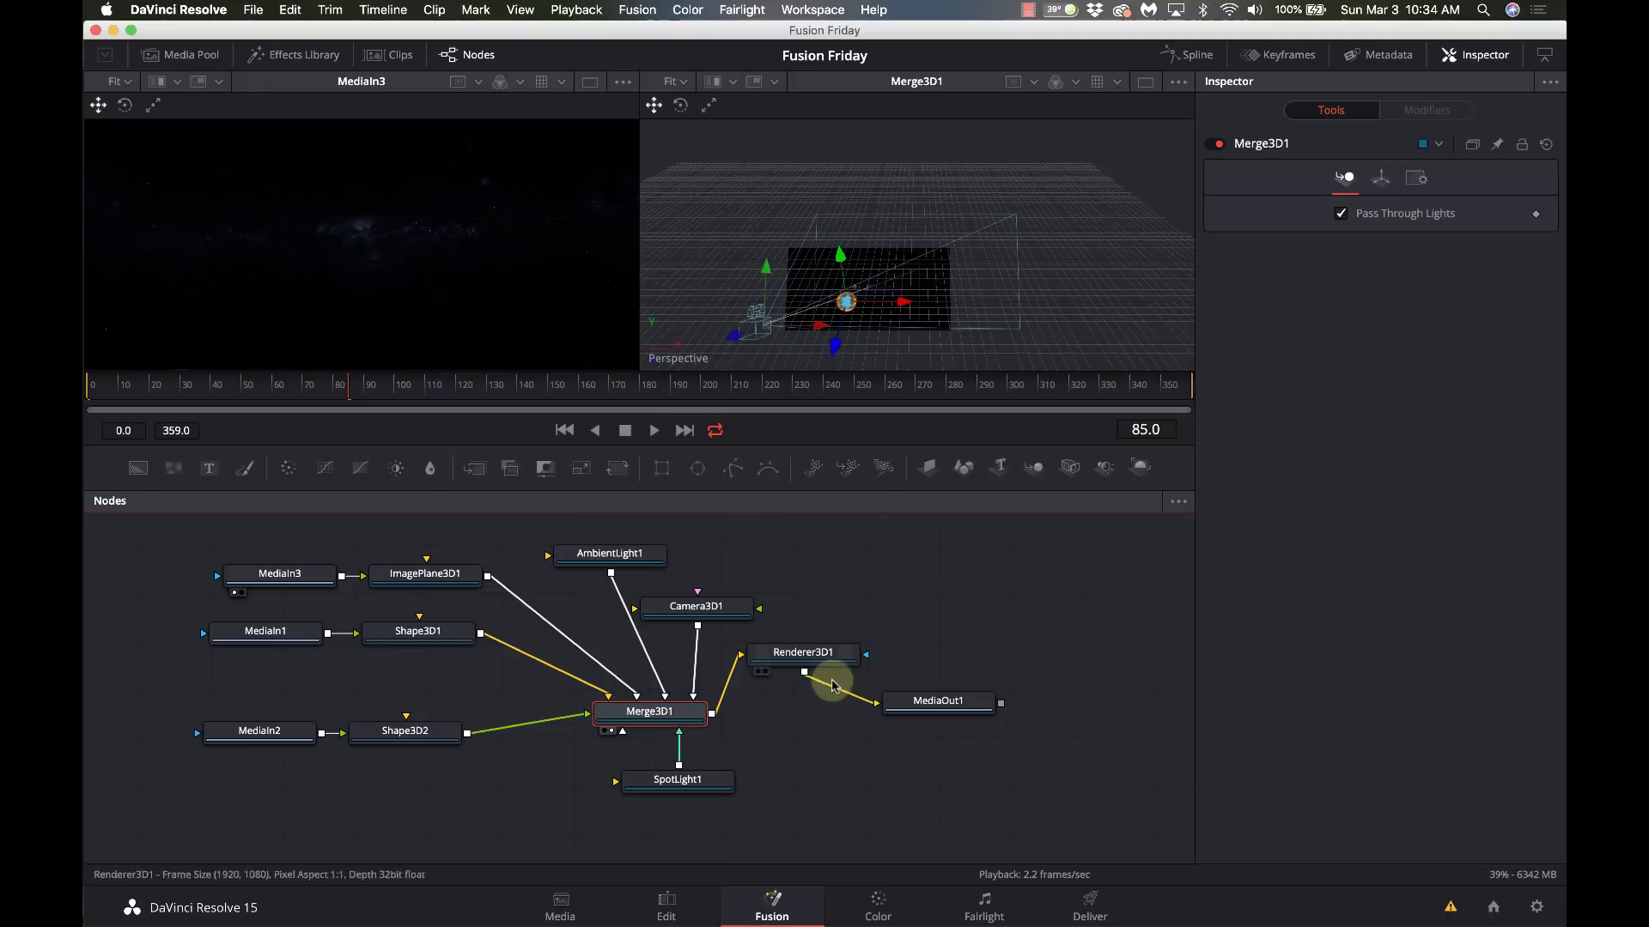
left_click(960, 717)
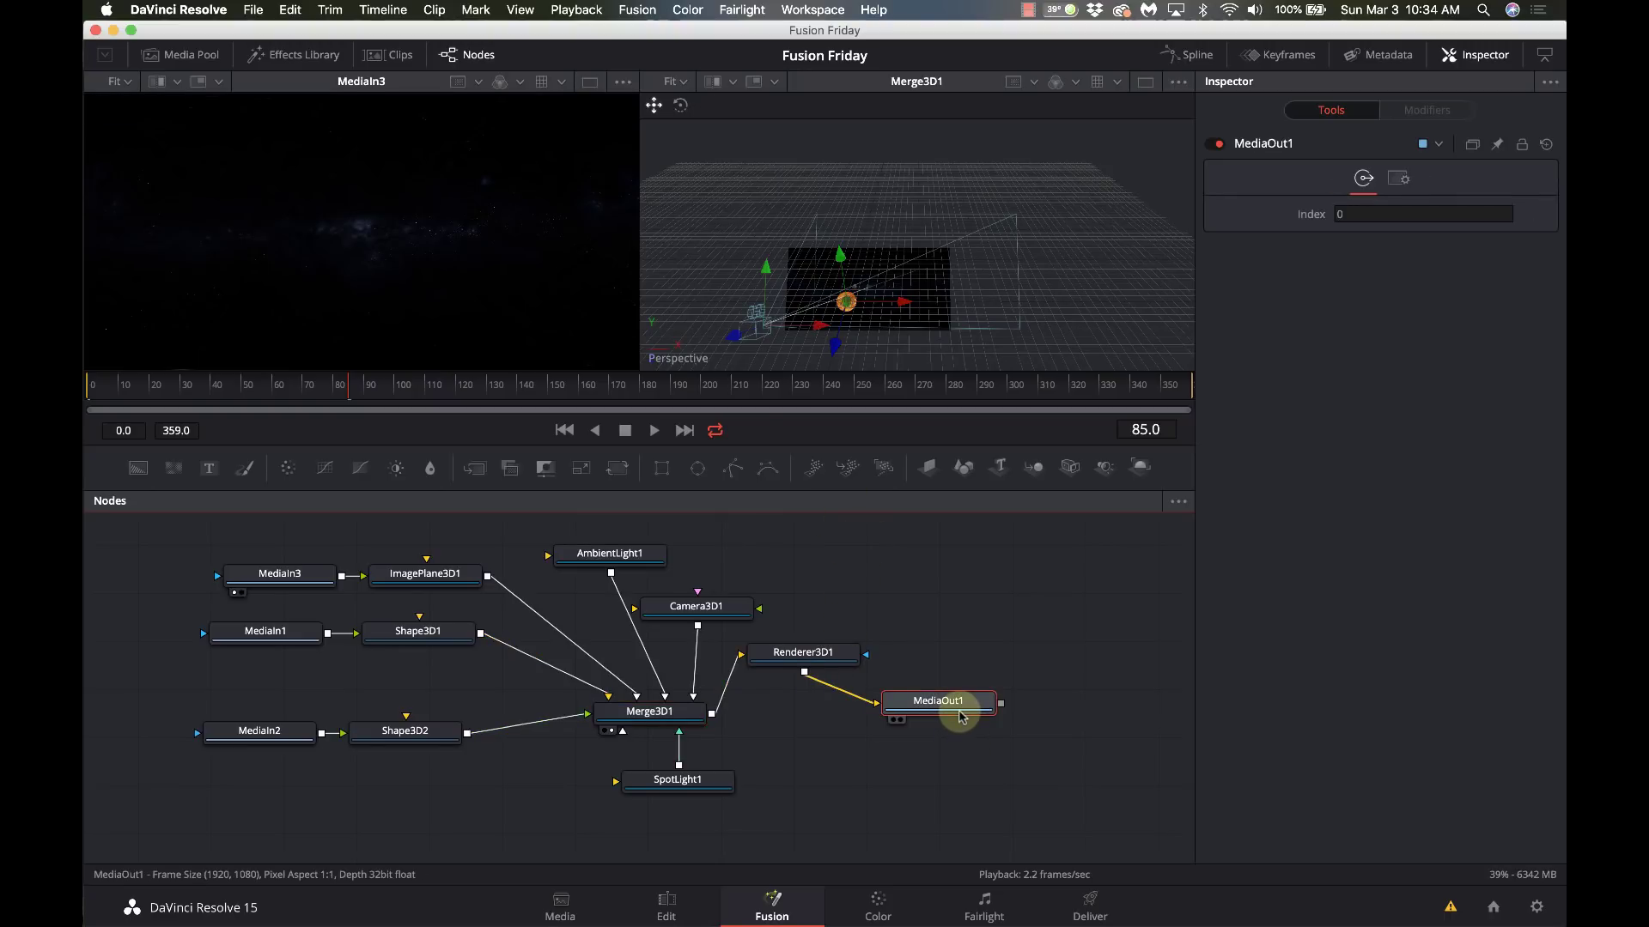
key("2")
left_click(1146, 81)
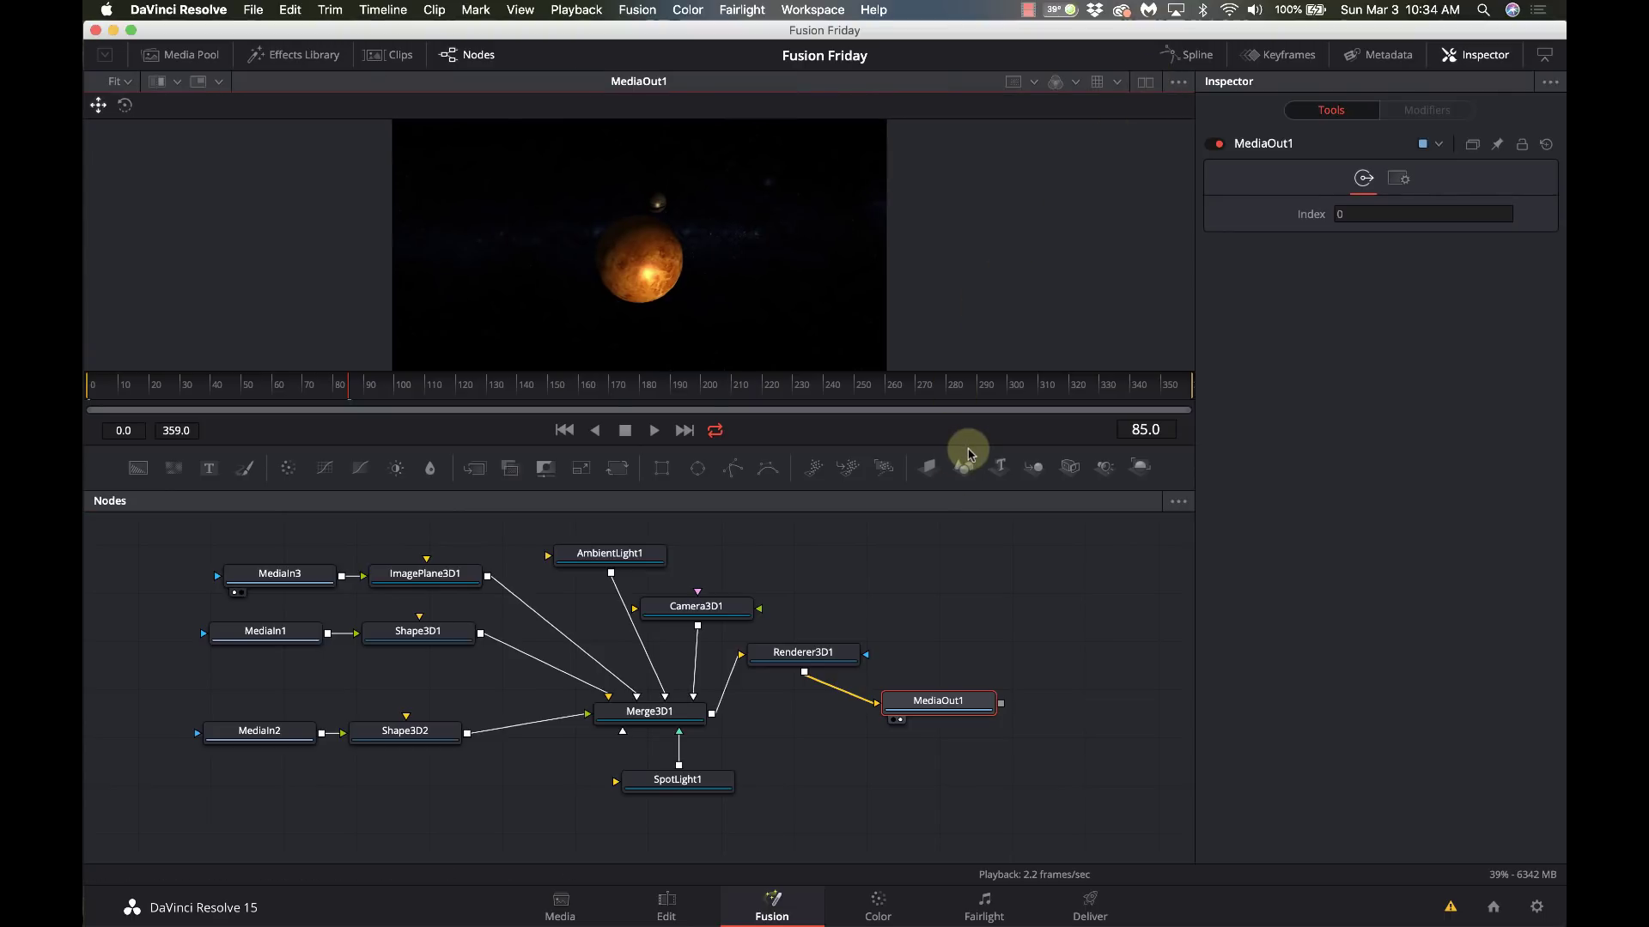
left_click_drag(970, 445, 986, 841)
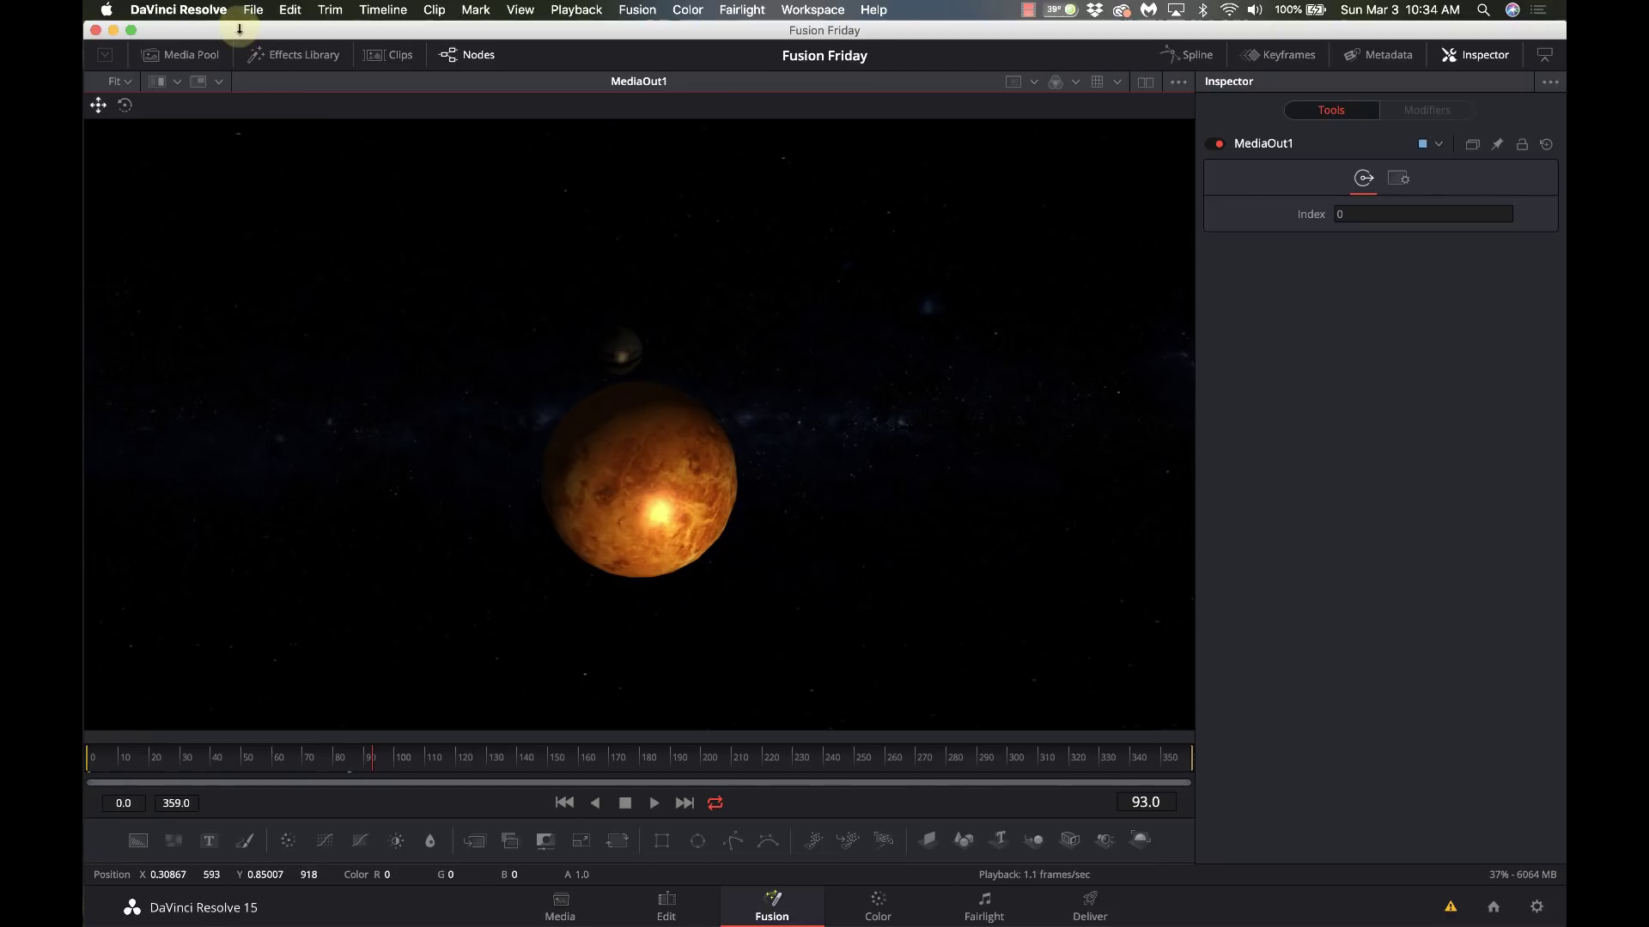
left_click(220, 8)
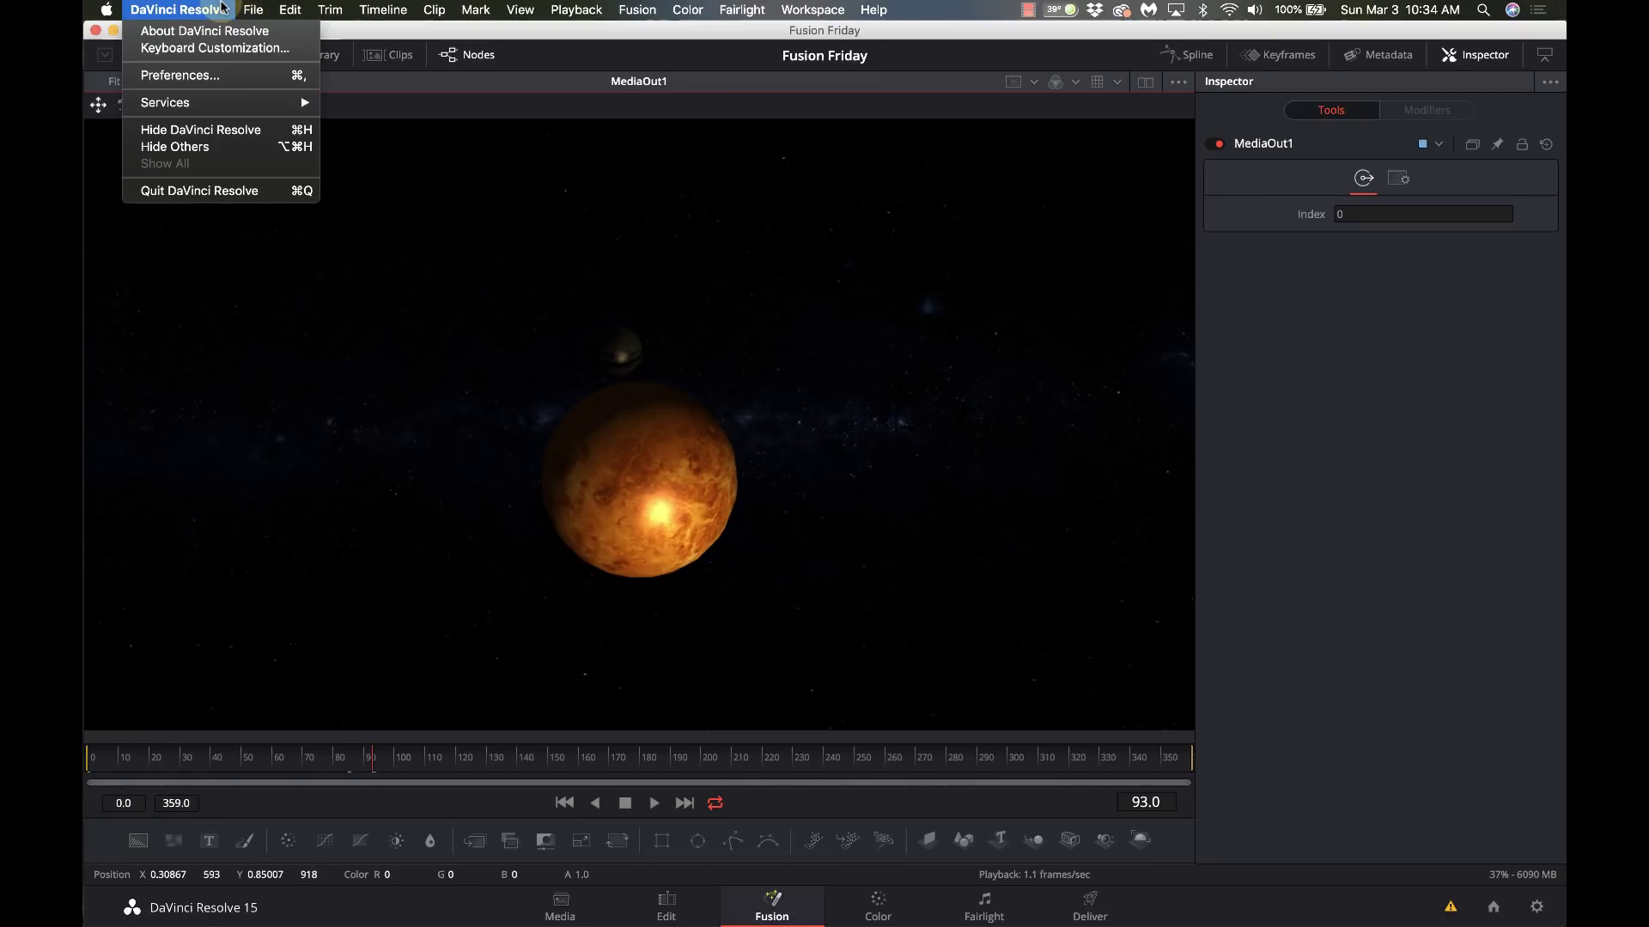
left_click(214, 78)
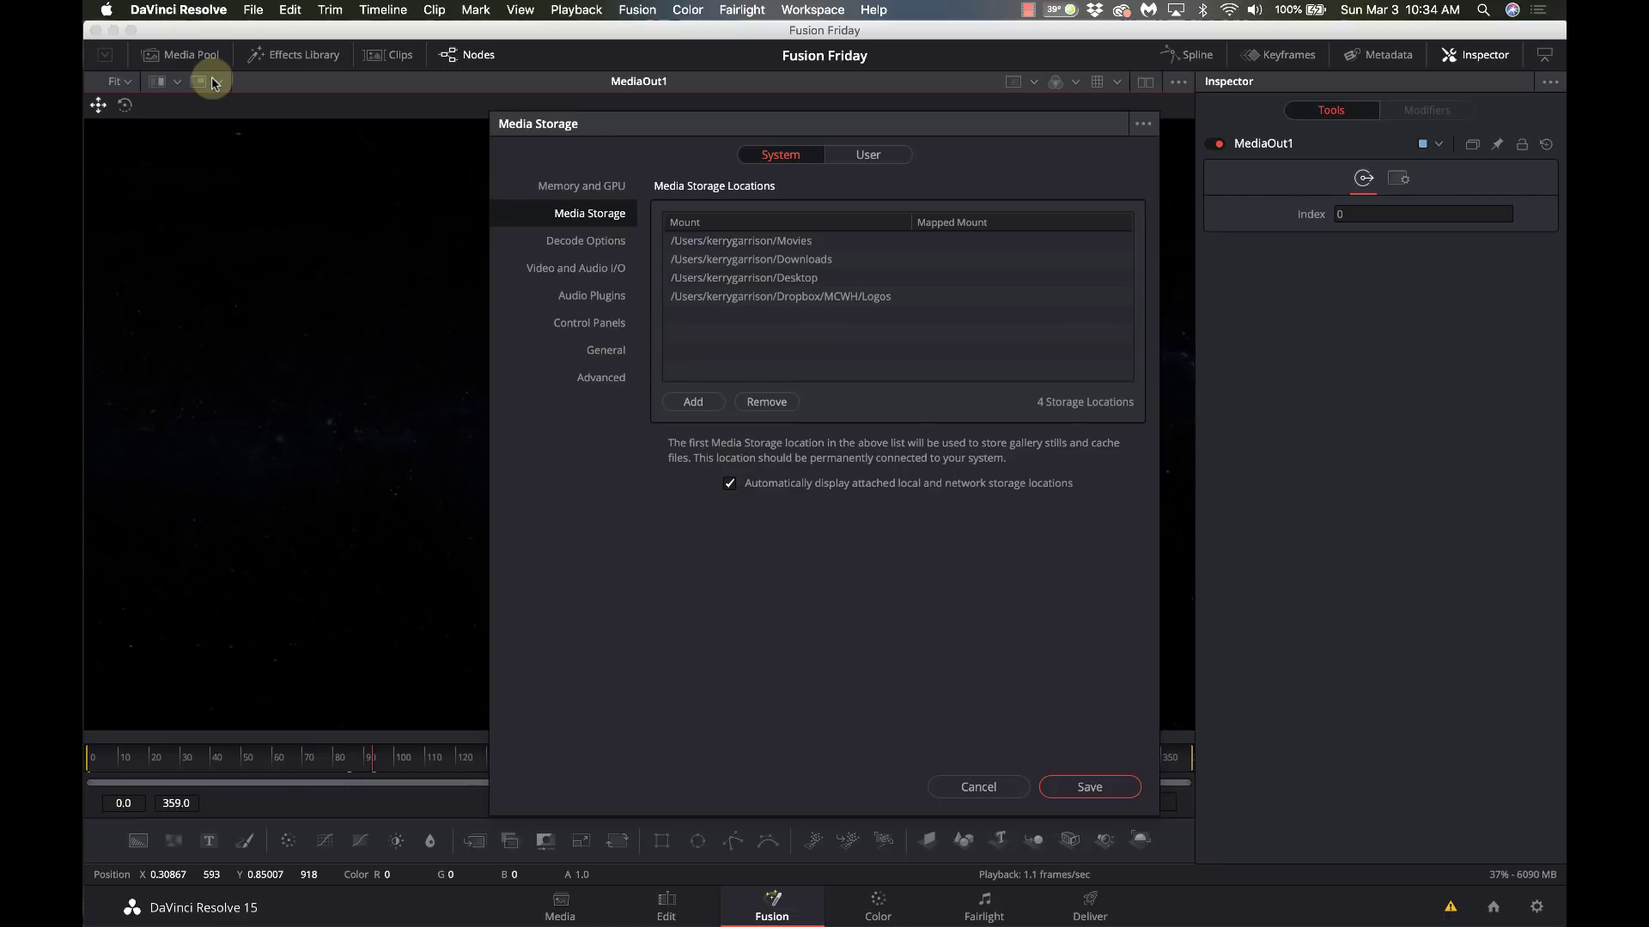
left_click(564, 121)
left_click(589, 190)
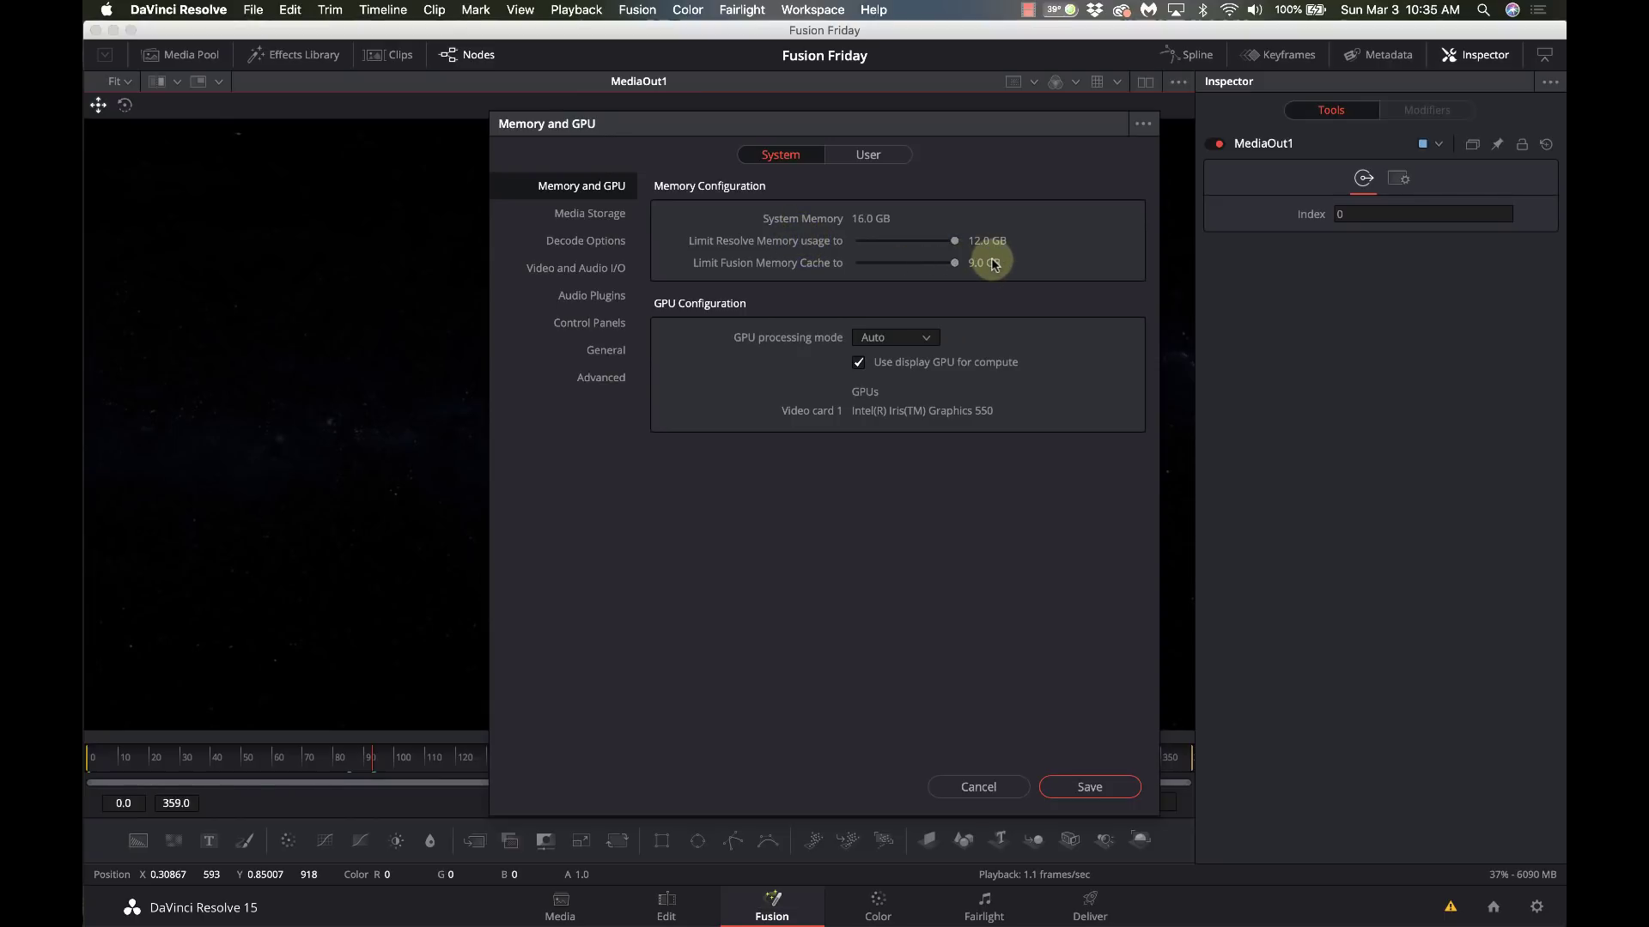
left_click(1087, 787)
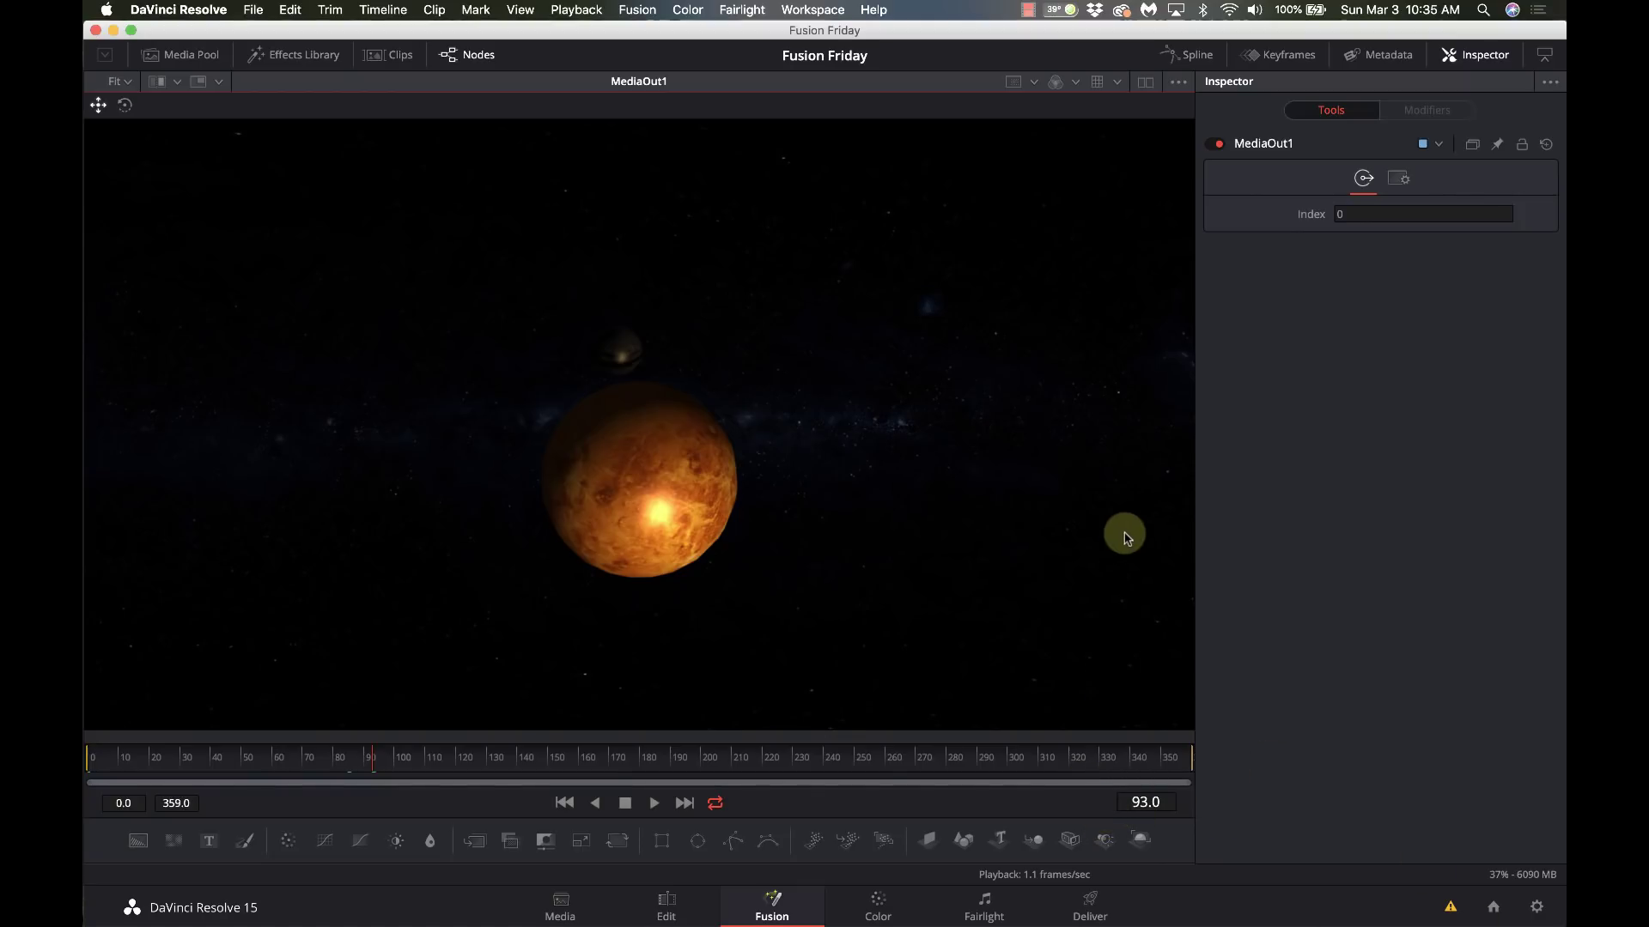
Step: Reopen the Nodes panel below the viewer, showing the planet scene's MediaIn, sphere, light, camera and merge nodes
left_click_drag(1054, 814, 1077, 446)
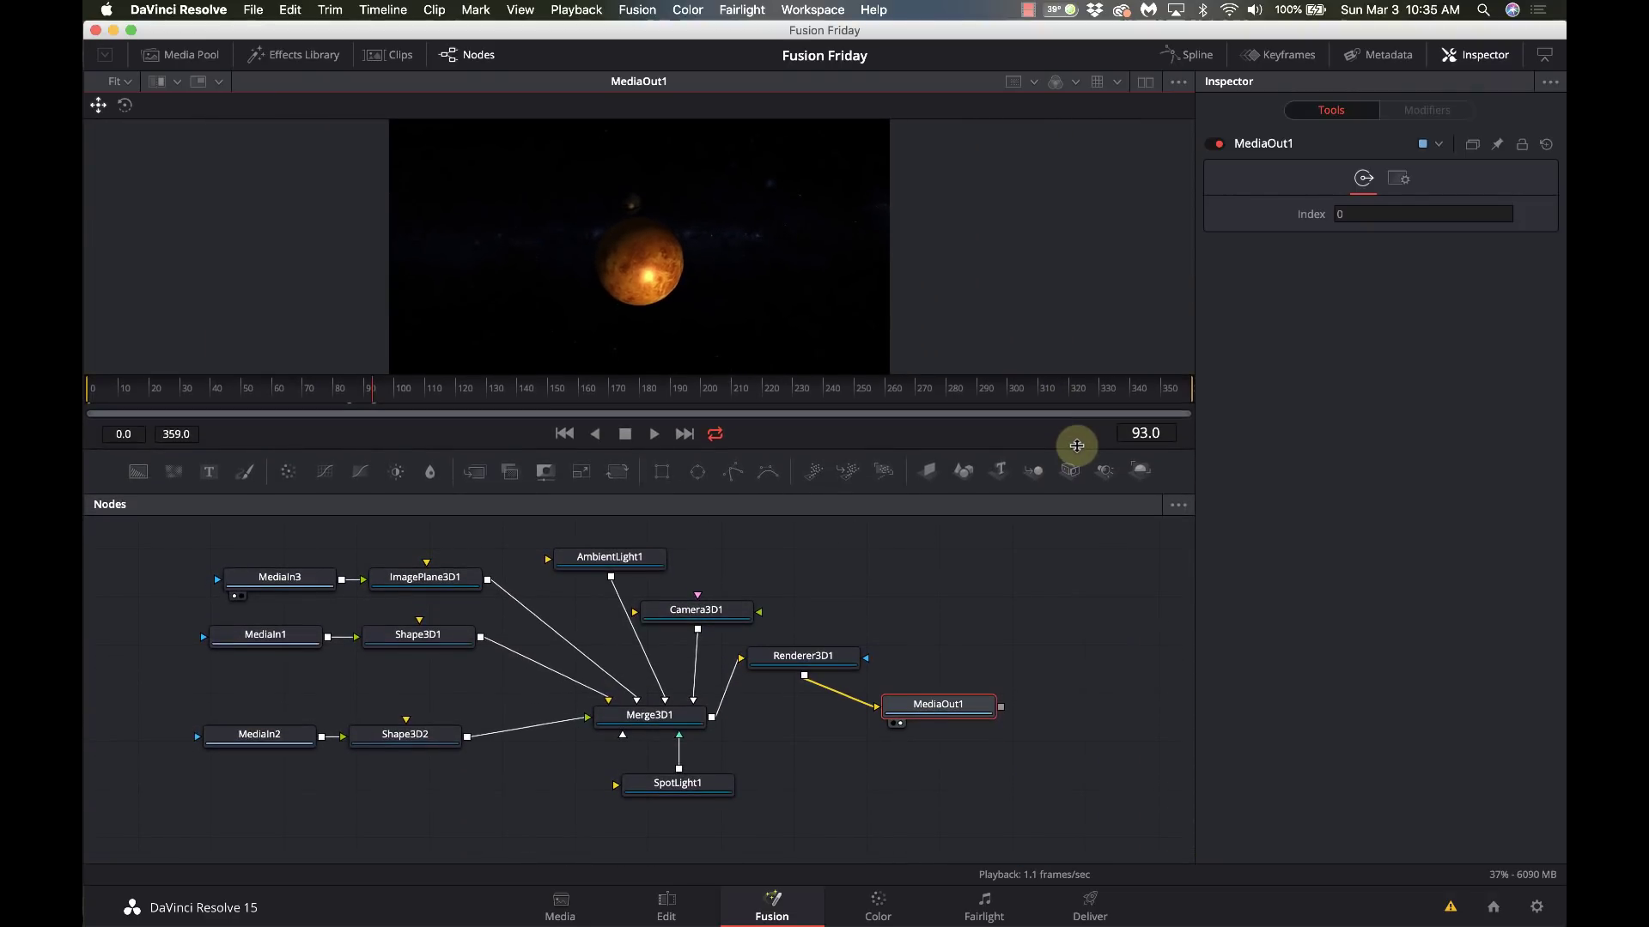